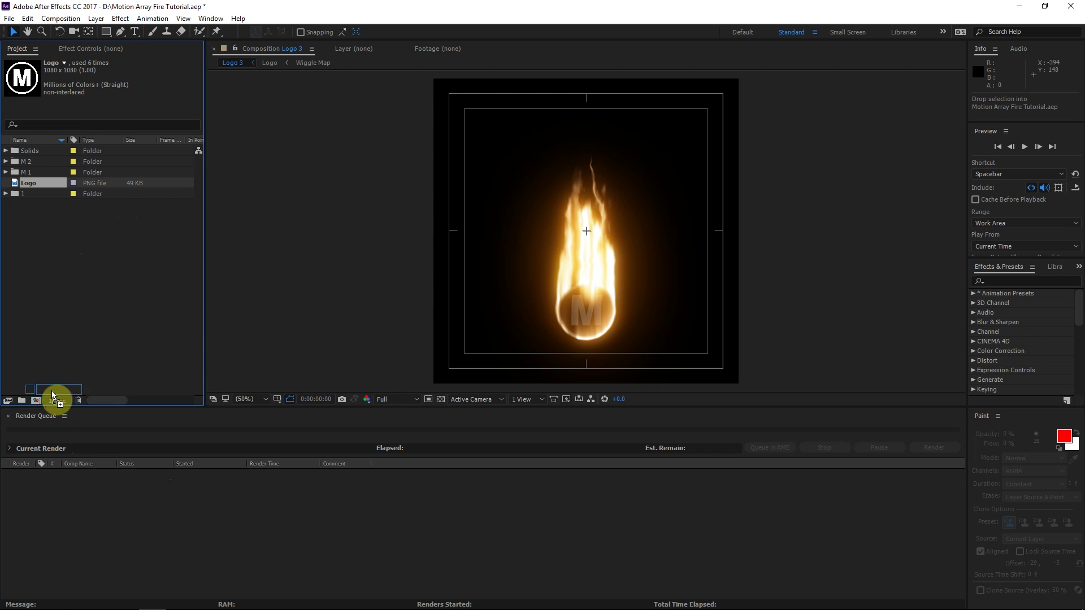
Create a composition from the Logo PNG and scale the Logo layer to 20%.
left_click_drag(52, 391, 36, 402)
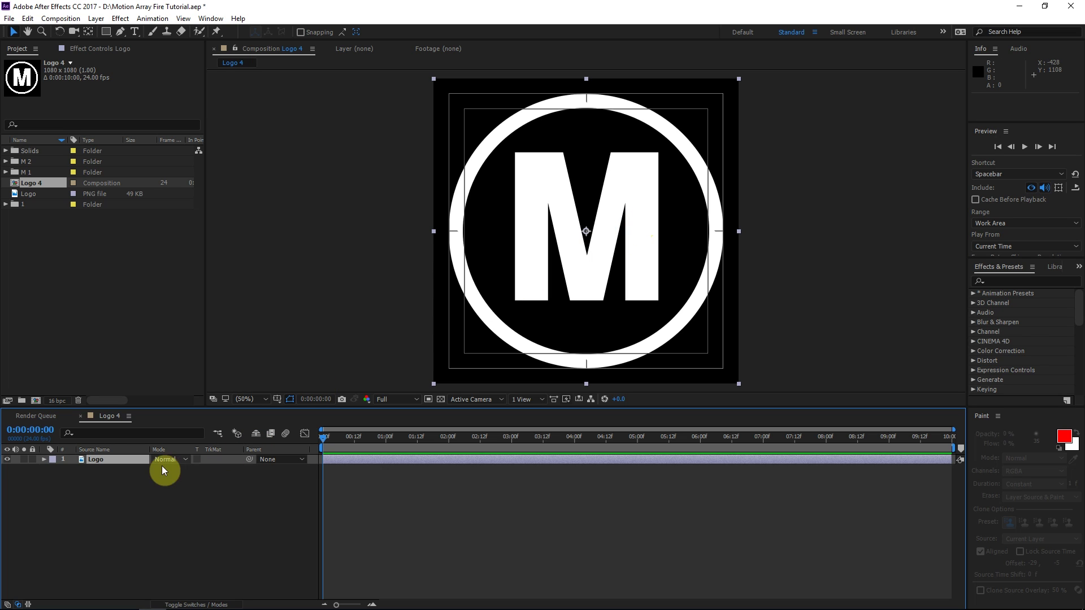
key("s")
left_click(104, 459)
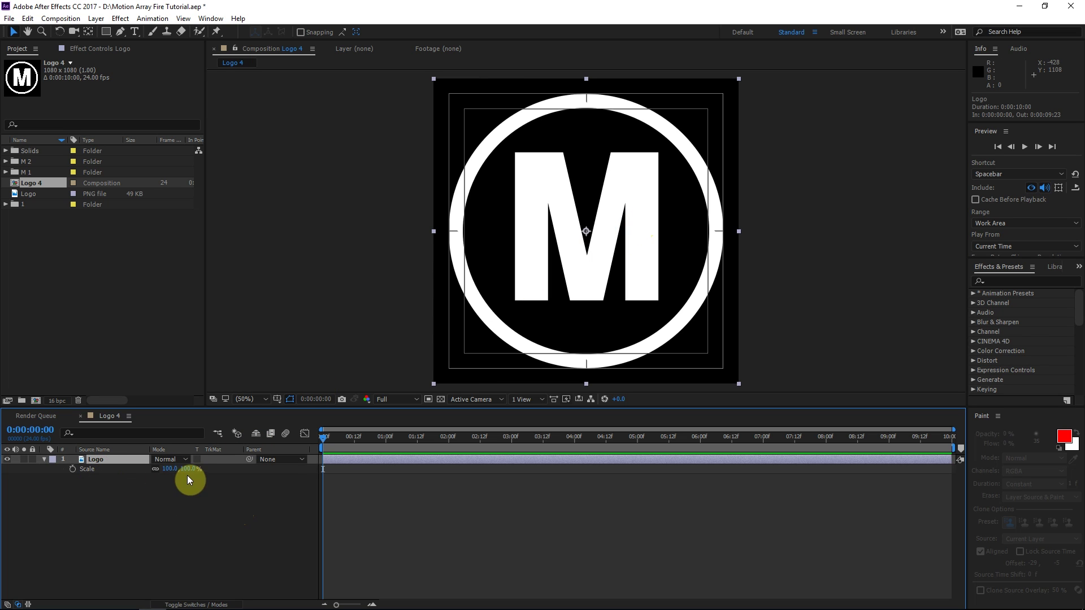
left_click(170, 468)
type("20")
left_click(123, 459)
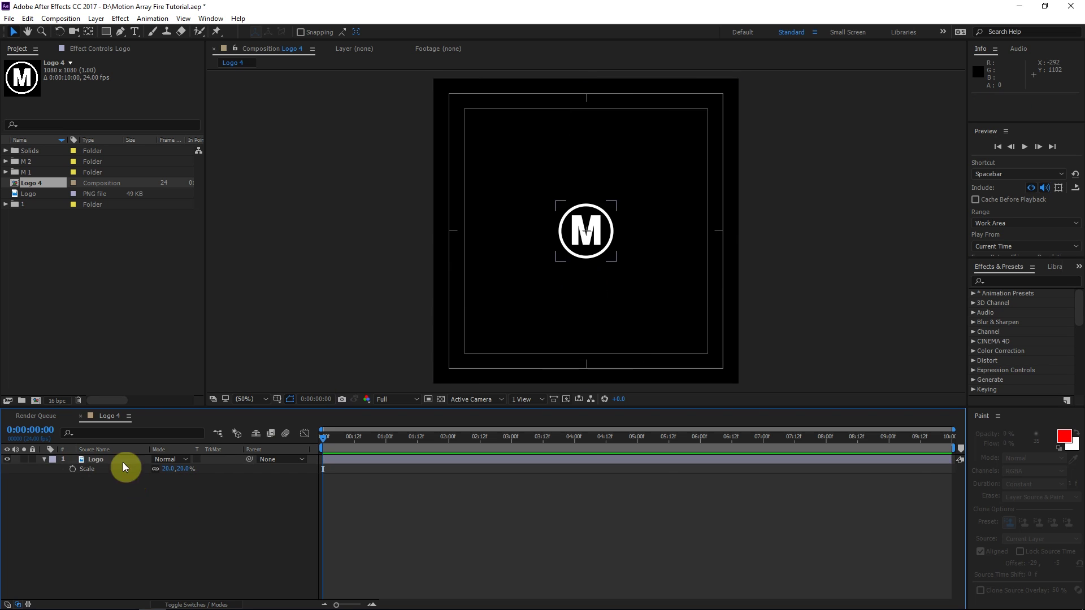
Move the scaled logo straight down to the lower centre of the frame.
mouse_move(614, 247)
left_mouse_down()
mouse_move(609, 238)
mouse_move(606, 320)
left_mouse_up()
left_click(98, 469)
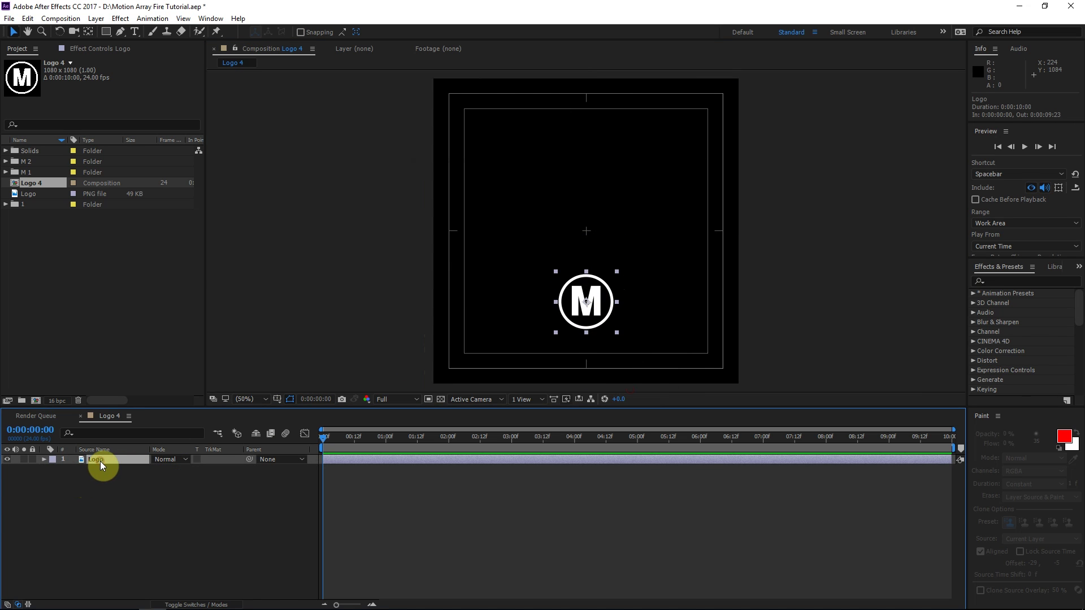
Create a white 1080 x 1080 px solid named Fire Mass above the Logo layer.
key("ctrl+y")
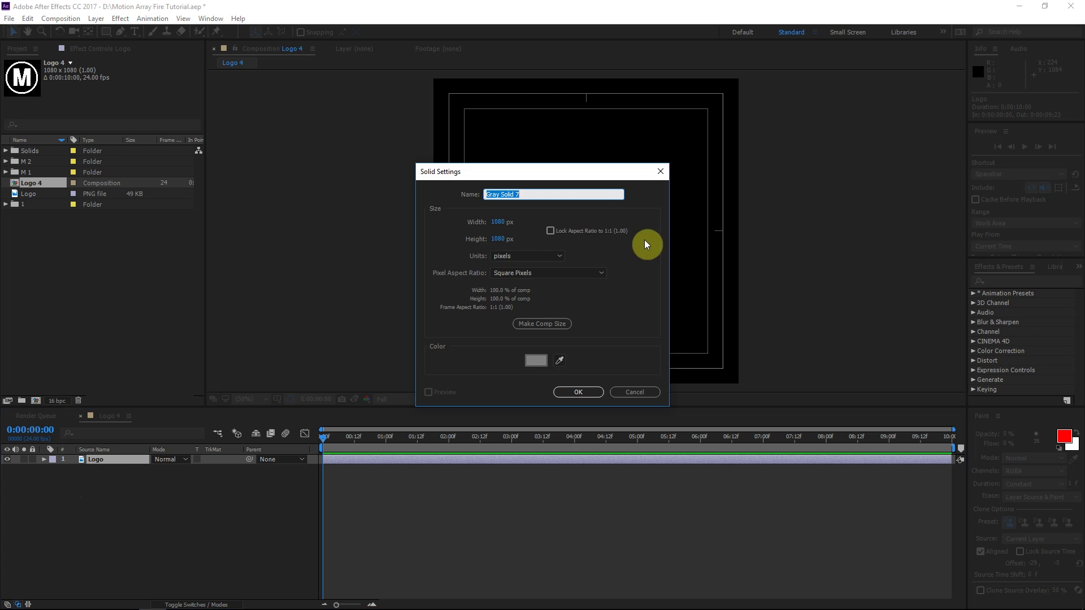
left_click(535, 360)
left_click(528, 194)
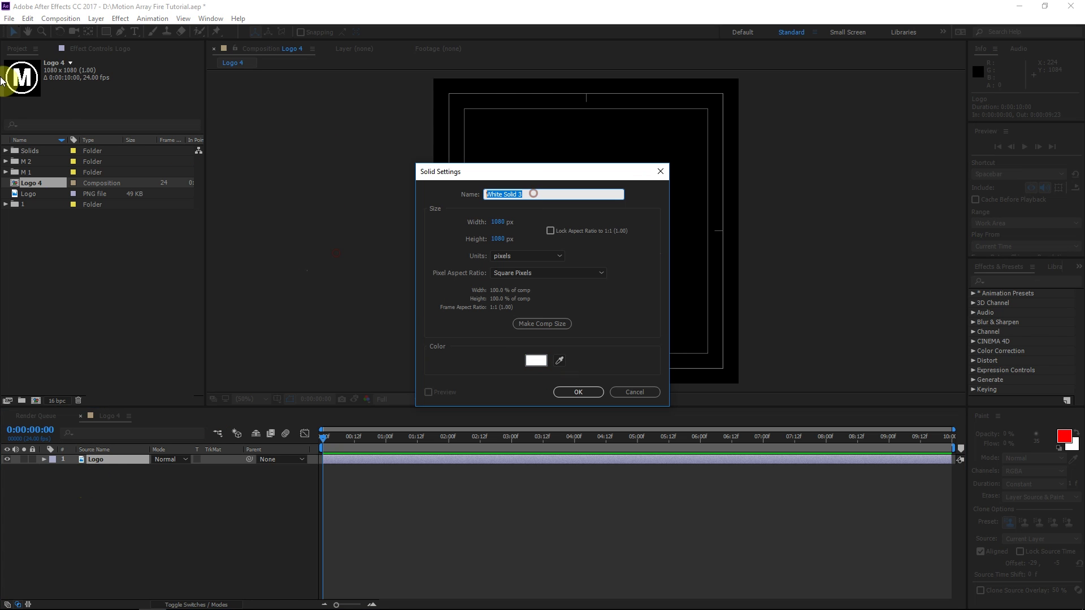
type("Fi")
type("9re")
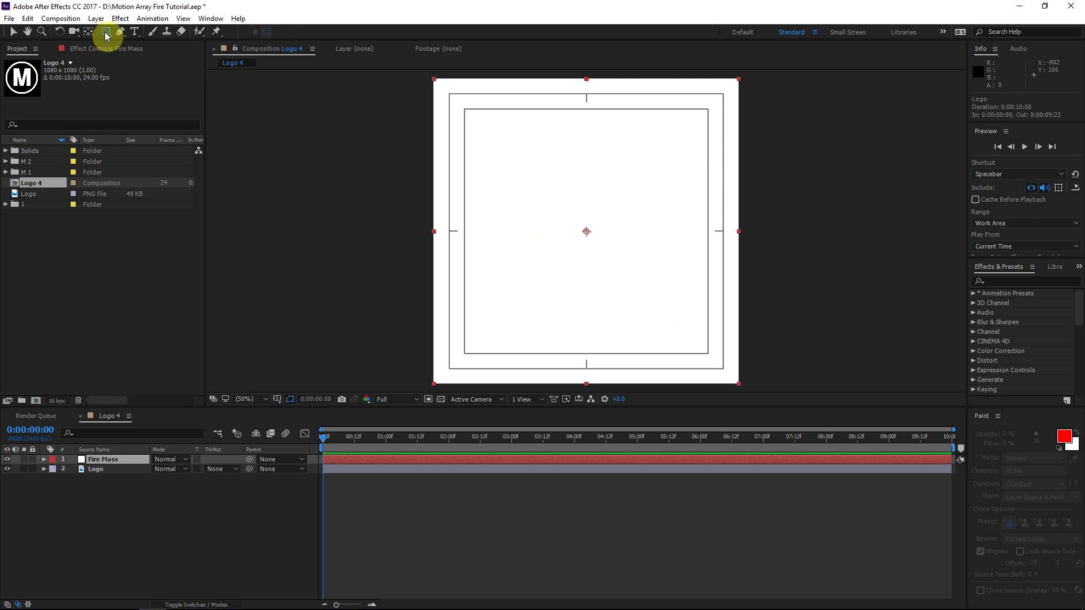
Add an elliptical mask that fills the whole Fire Mass solid.
left_click(107, 36)
left_click(140, 59)
double_click(105, 31)
key("v")
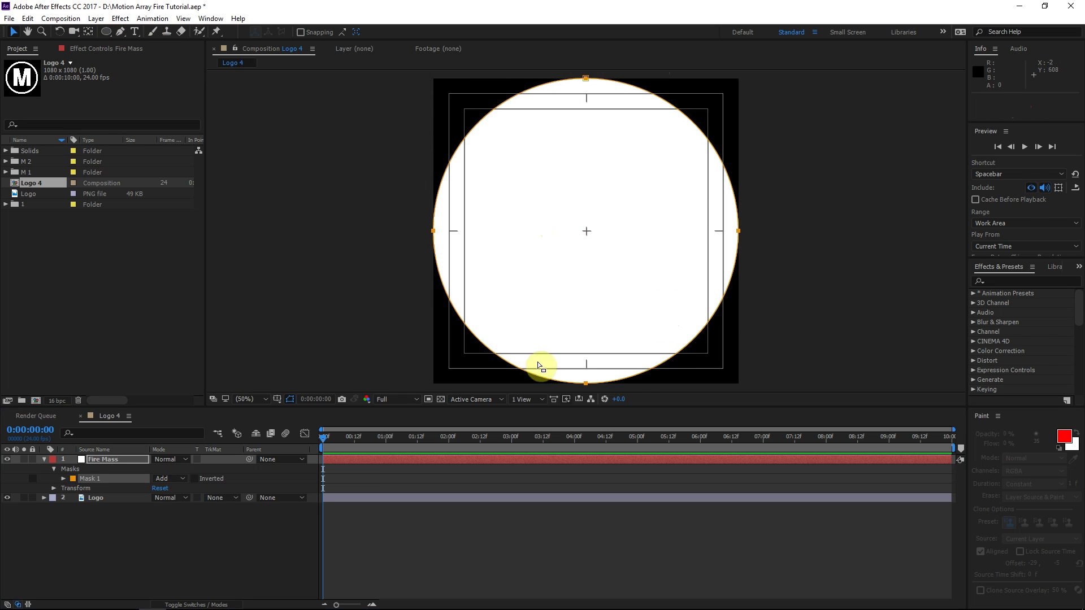
Scale the ellipse mask down proportionally to about 20% and move it about 252 px down over the logo.
double_click(587, 79)
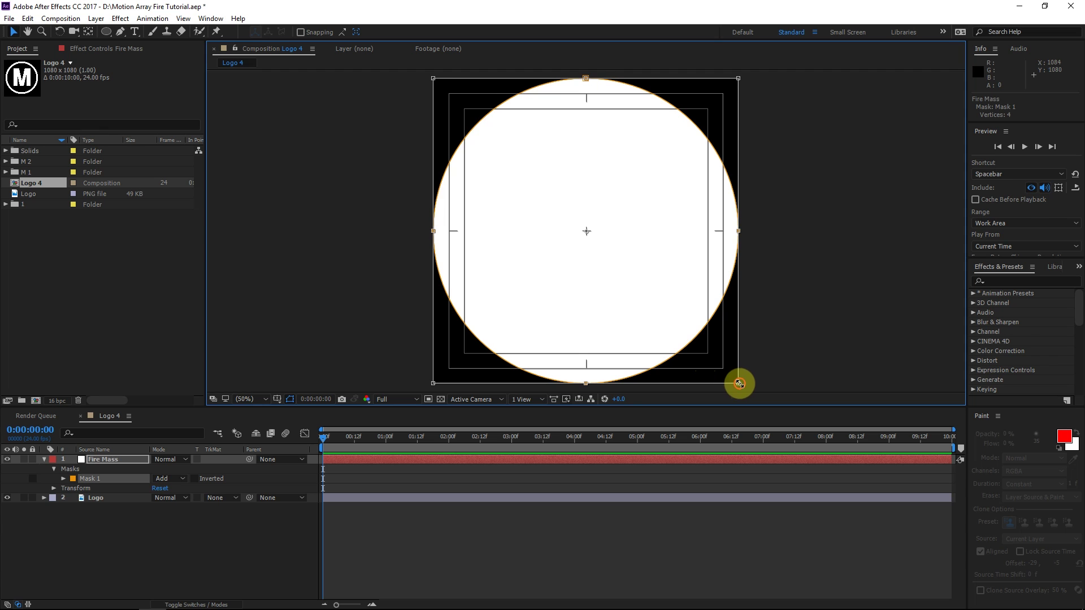
left_click_drag(737, 380, 616, 295)
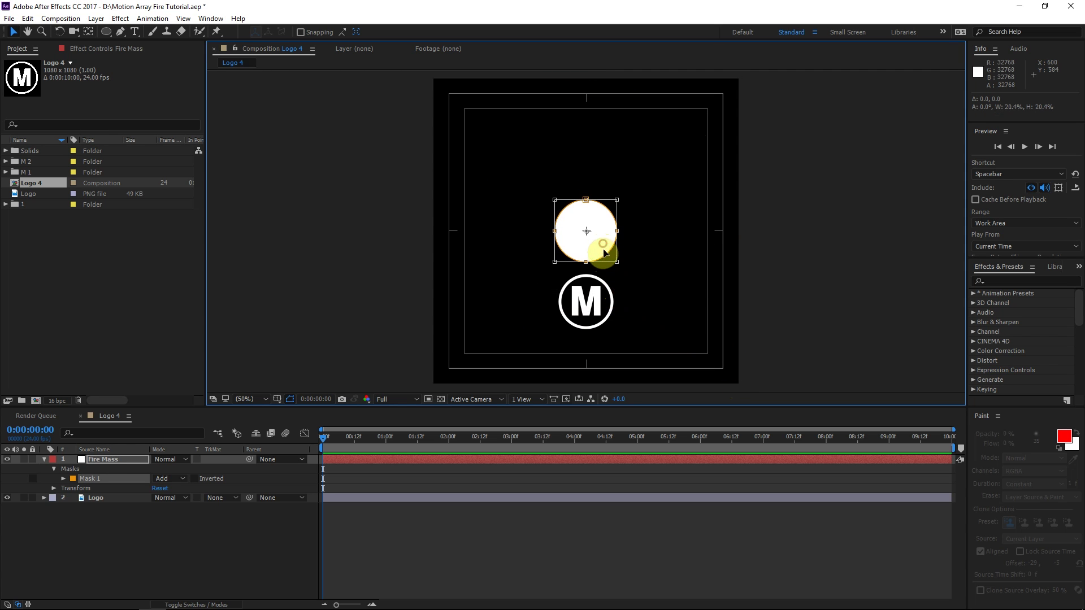
left_click_drag(606, 250, 608, 327)
Hide the Fire Mass layer and shrink its mask by scaling to about 91% so it closely surrounds the logo's ring.
scroll(609, 333, "up", 2)
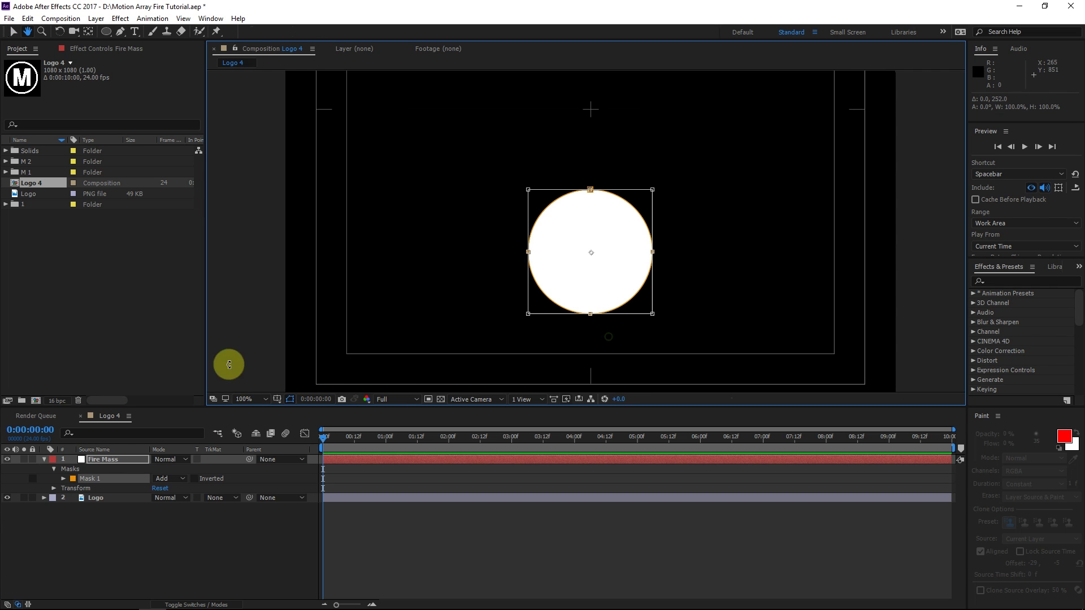
left_click(7, 459)
scroll(581, 289, "up", 2)
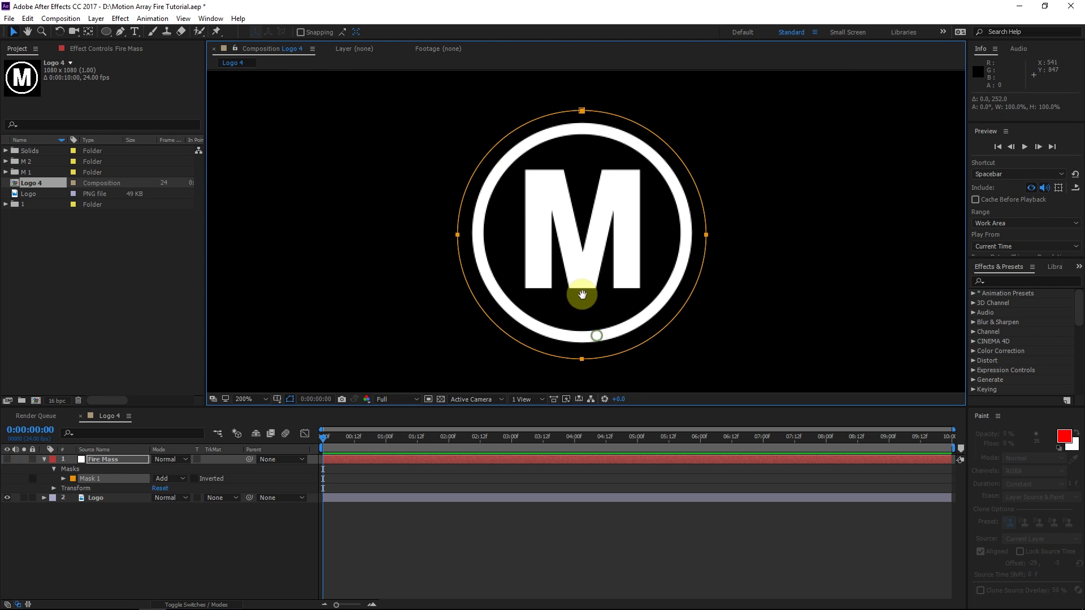
double_click(633, 345)
left_click_drag(705, 356, 694, 346)
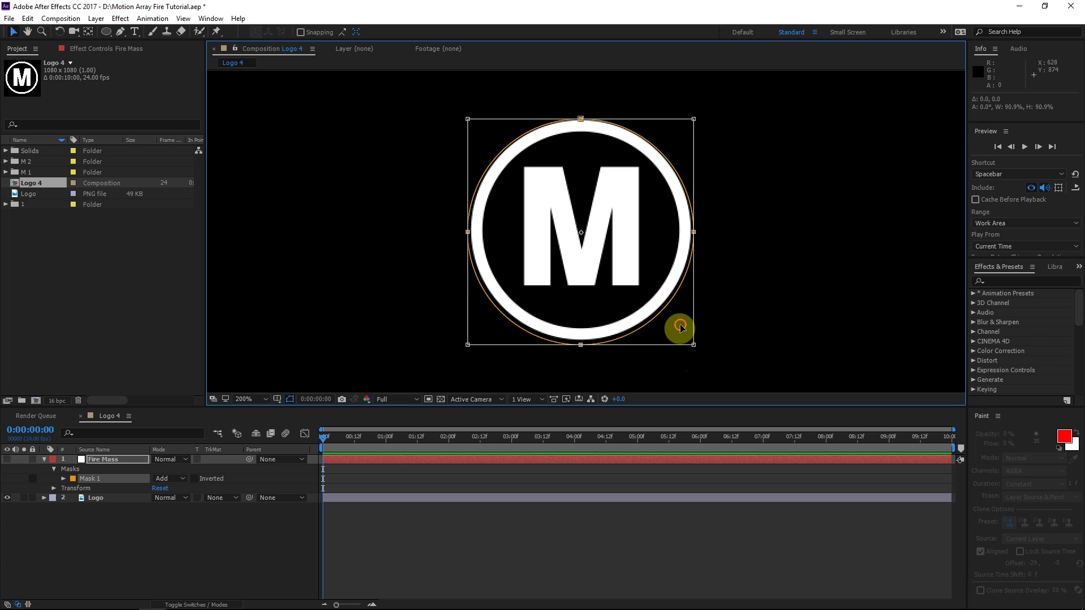
left_click(680, 326)
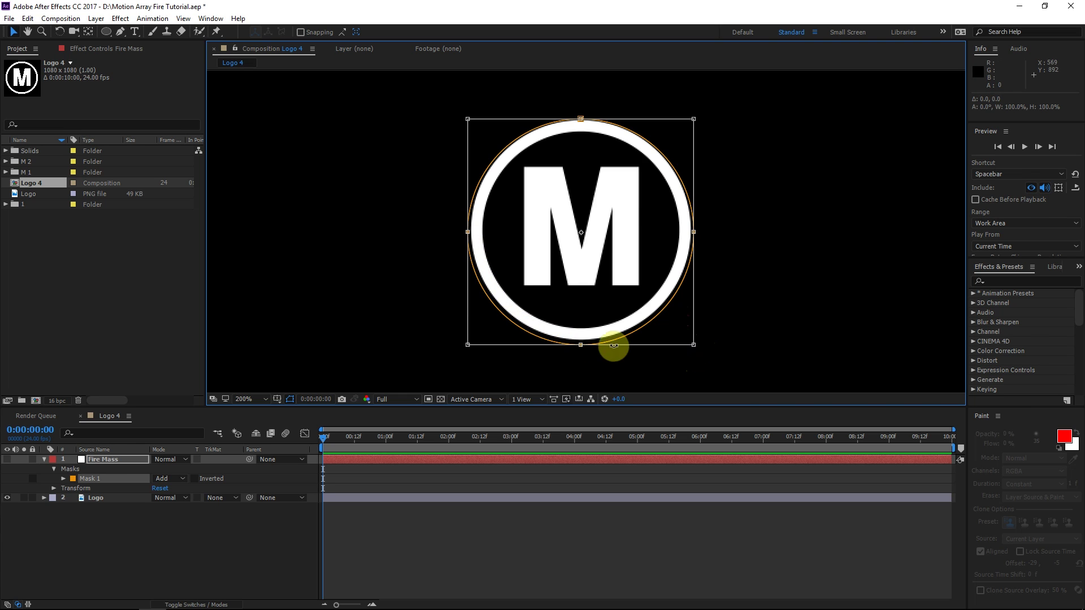
Pull only the mask's top vertex far up toward the upper part of the frame to form a tall flame shape.
scroll(565, 265, "up", 2)
scroll(565, 265, "down", 1)
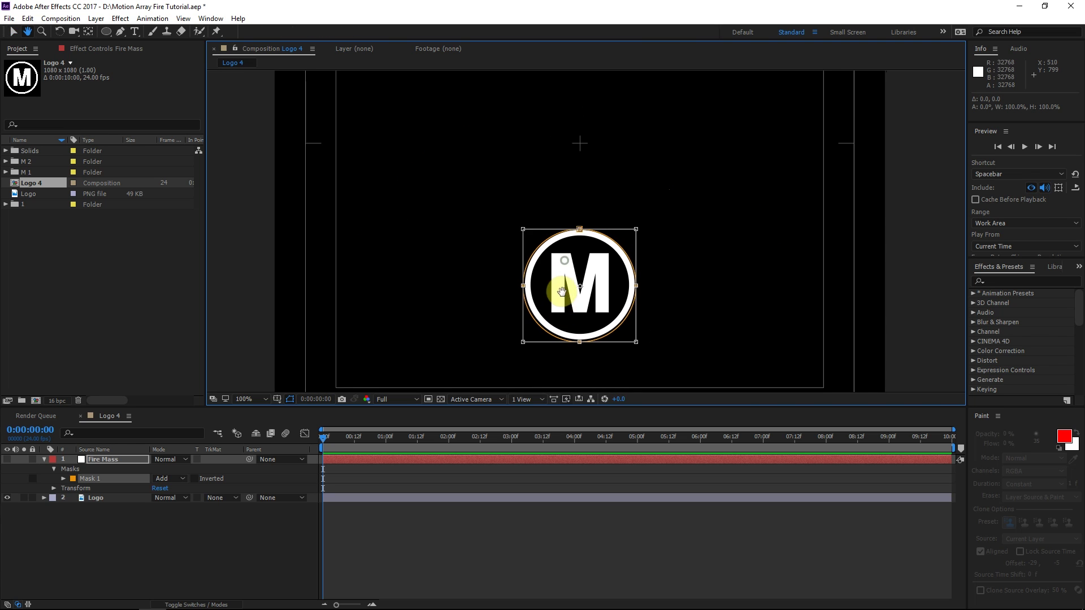
left_click(575, 232)
scroll(588, 229, "down", 1)
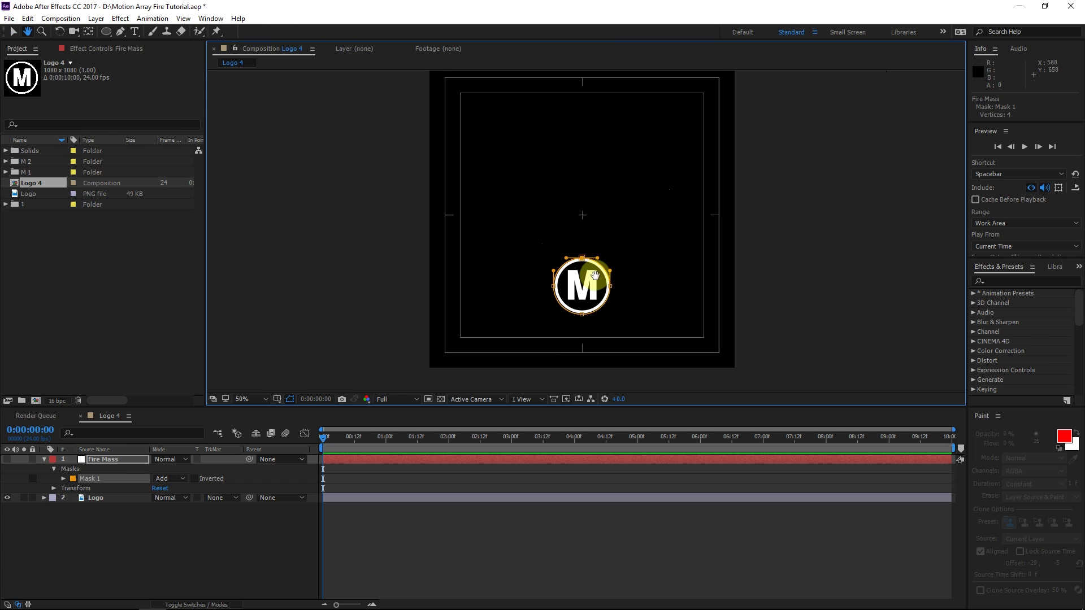
scroll(582, 293, "up", 1)
left_click_drag(582, 294, 592, 151)
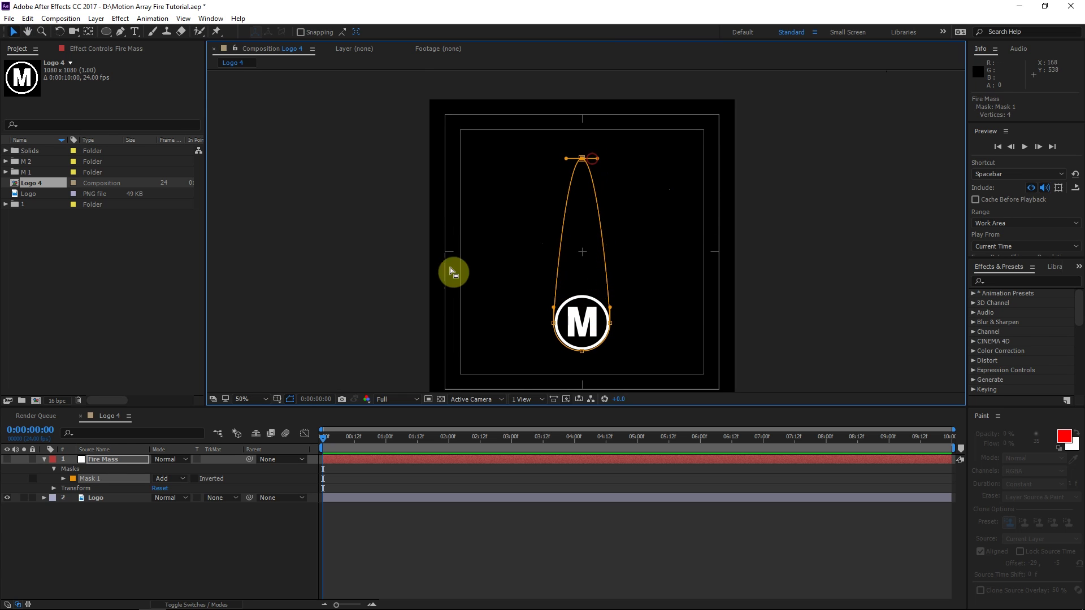
Show the Fire Mass layer again and raise the top point of its mask slightly.
left_click(31, 536)
left_click(7, 460)
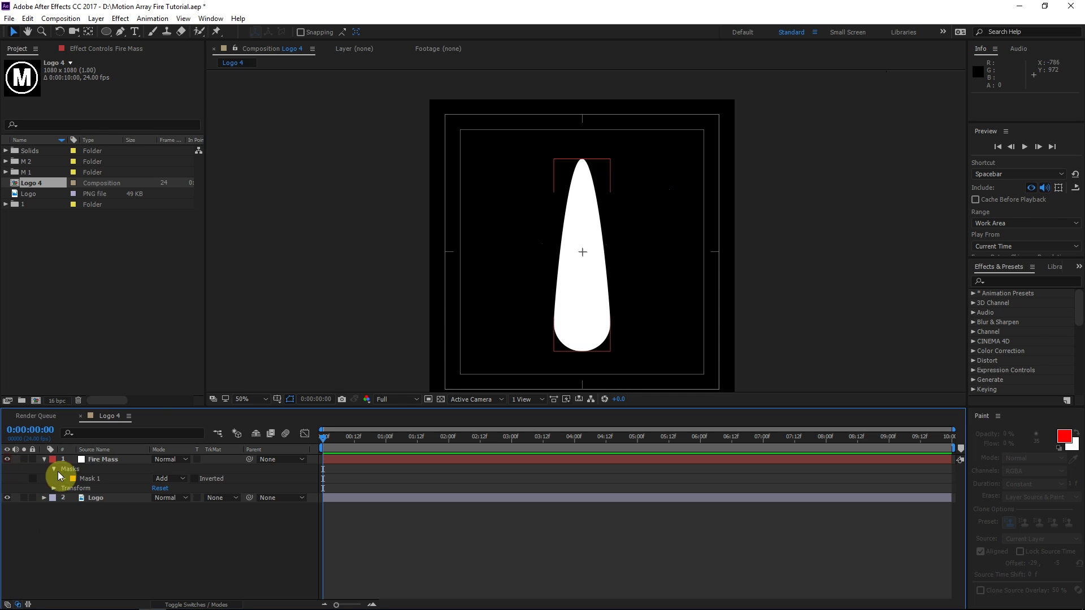
left_click(91, 479)
left_click(582, 159)
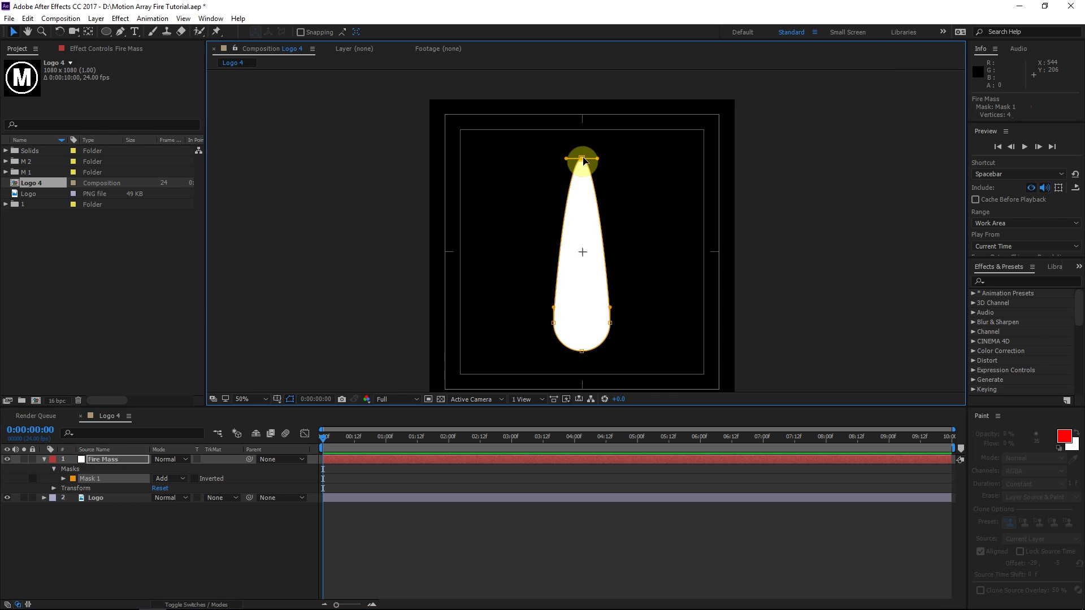
left_click_drag(585, 161, 583, 152)
left_click(287, 550)
Set the Mask Feather of the Fire Mass mask to 4 pixels.
left_click(107, 459)
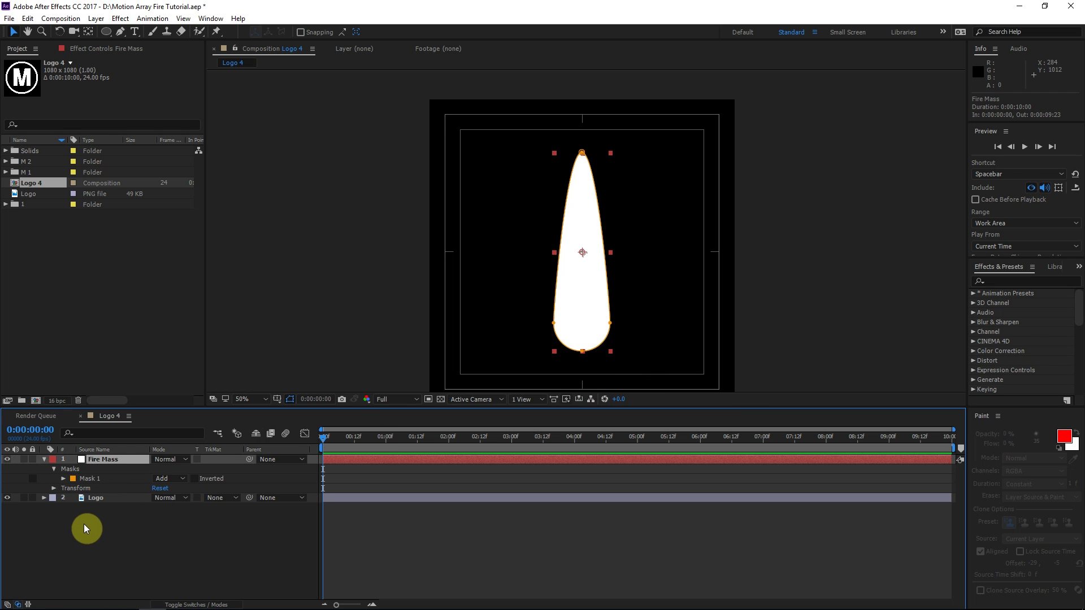
left_click(395, 566)
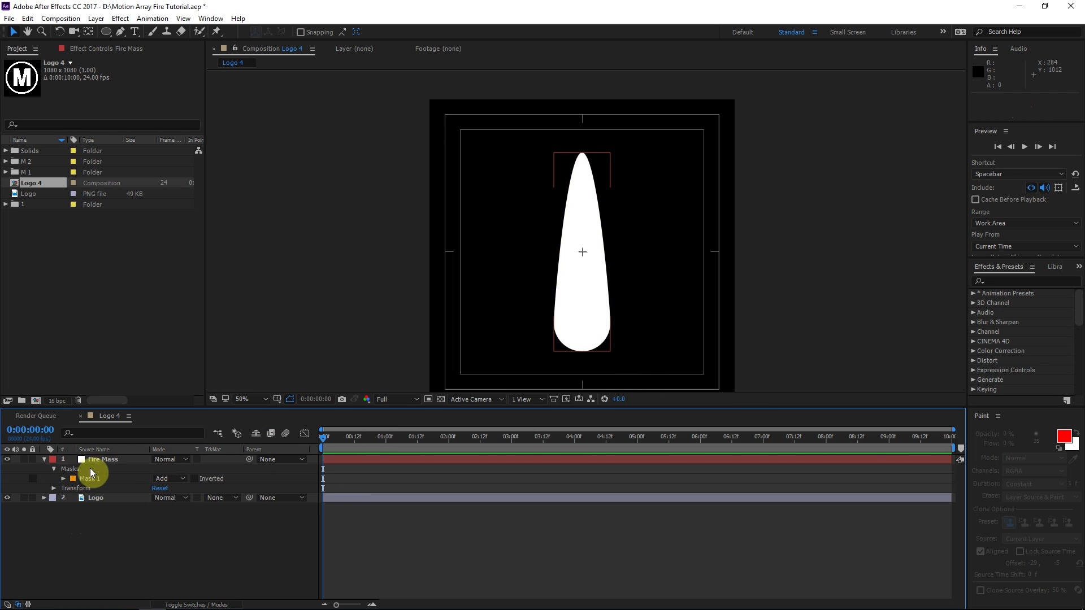
left_click(103, 459)
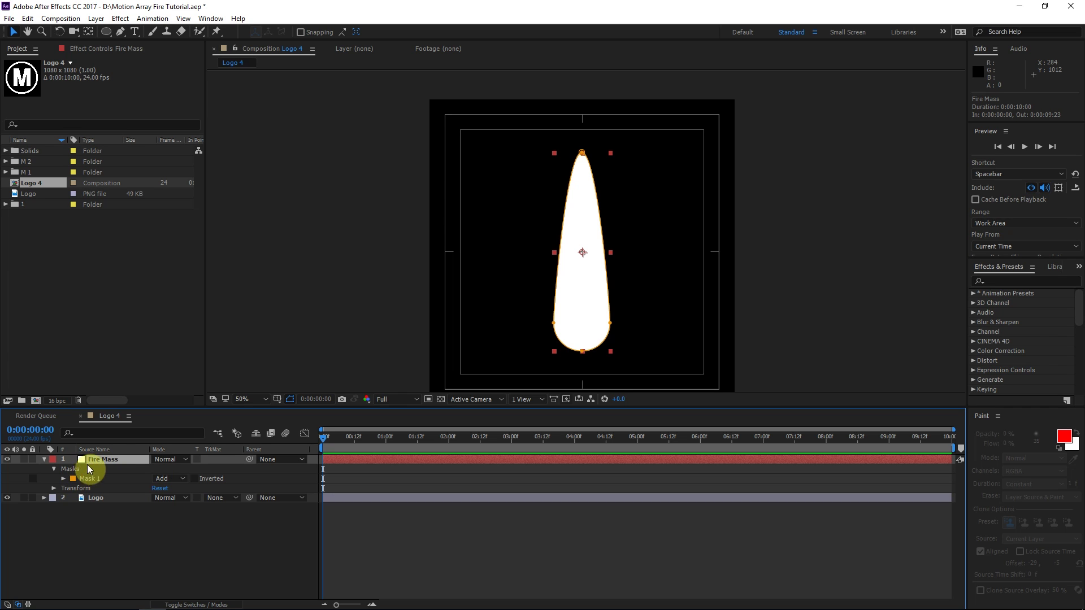
key("f")
left_click(305, 502)
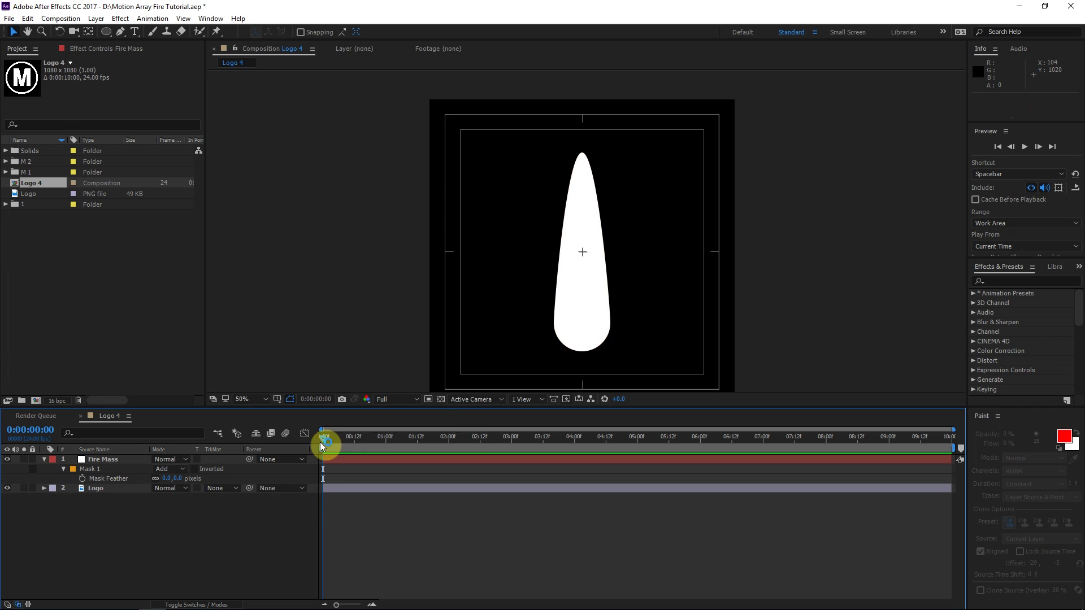
left_click(167, 479)
type("4")
key("Return")
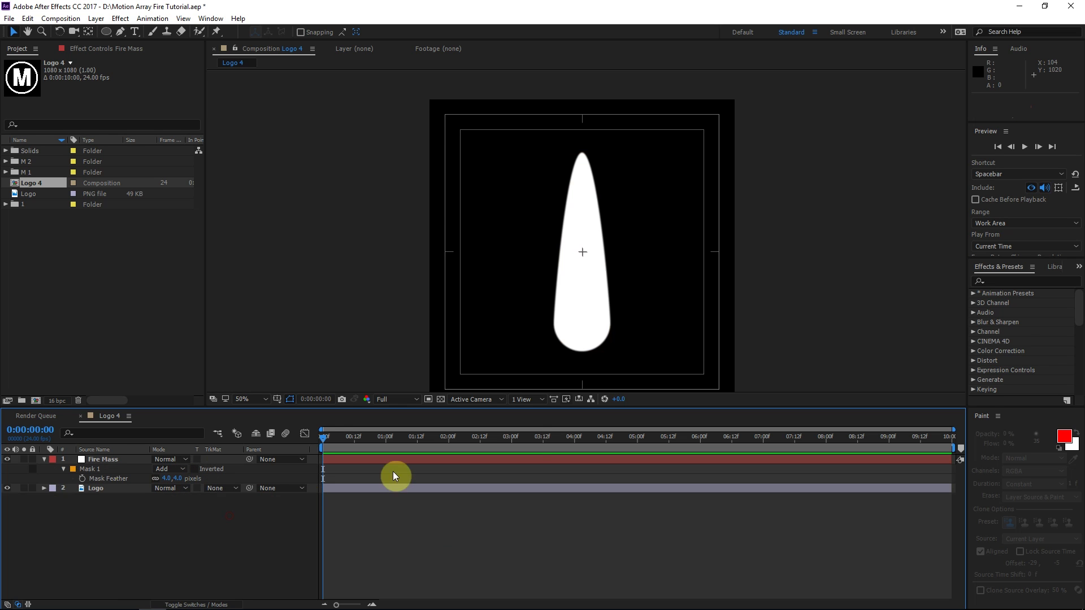
Turn off mask path visibility in the composition view and collapse the Fire Mass layer's properties.
left_click(113, 459)
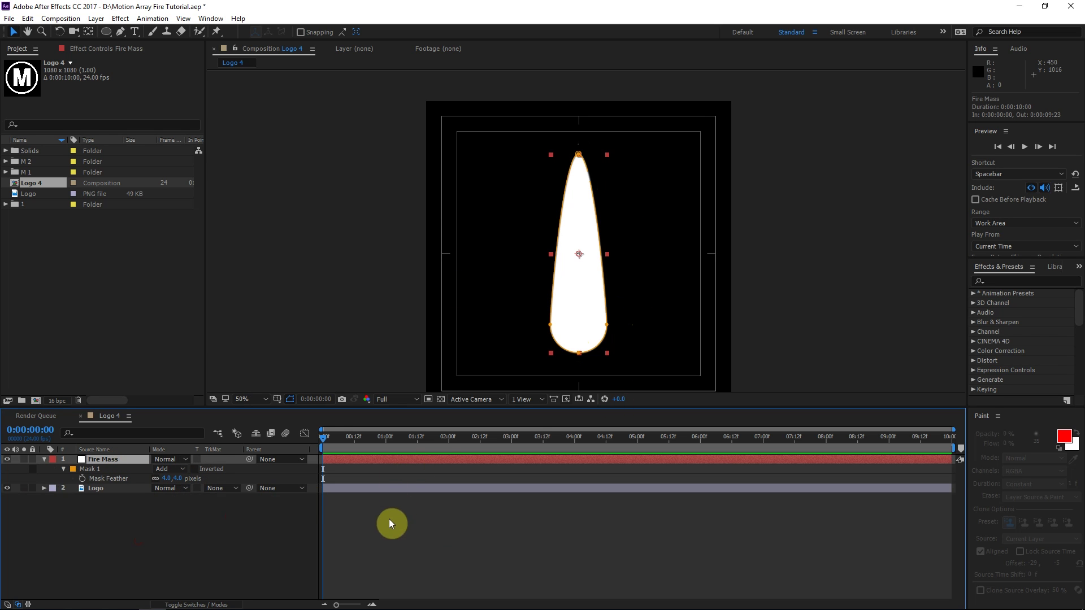
left_click(290, 398)
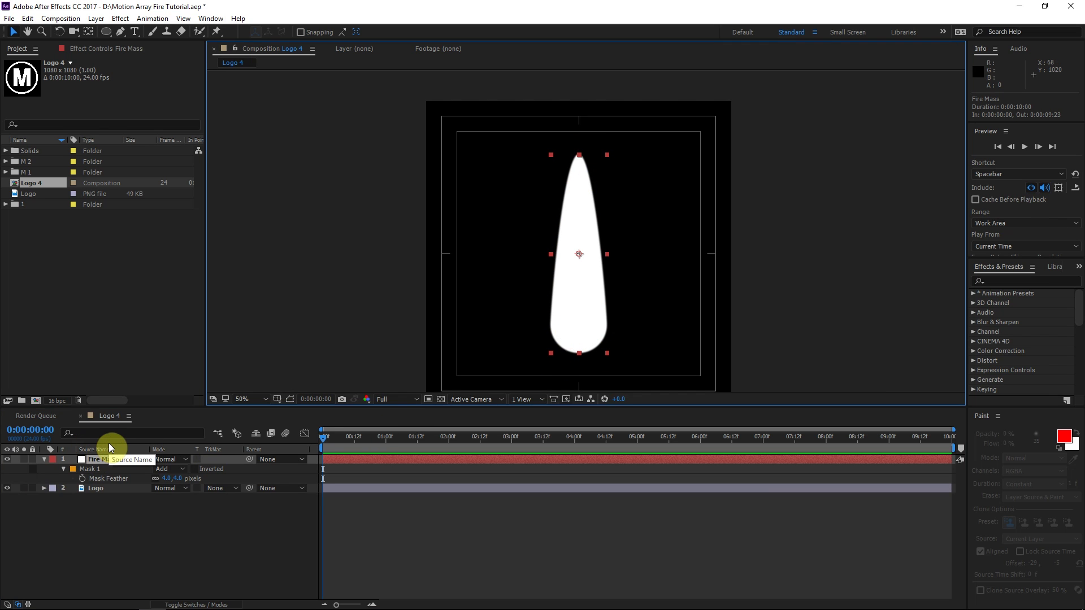
left_click(44, 460)
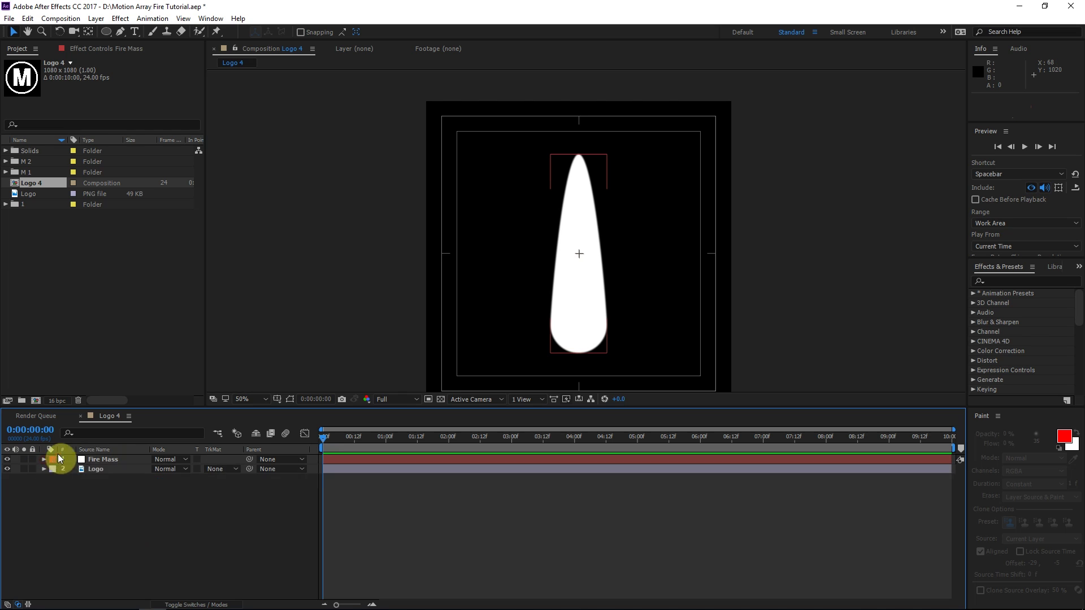
Create a white 1080 x 1080 px solid named Blur Map above the Fire Mass layer.
left_click(104, 459)
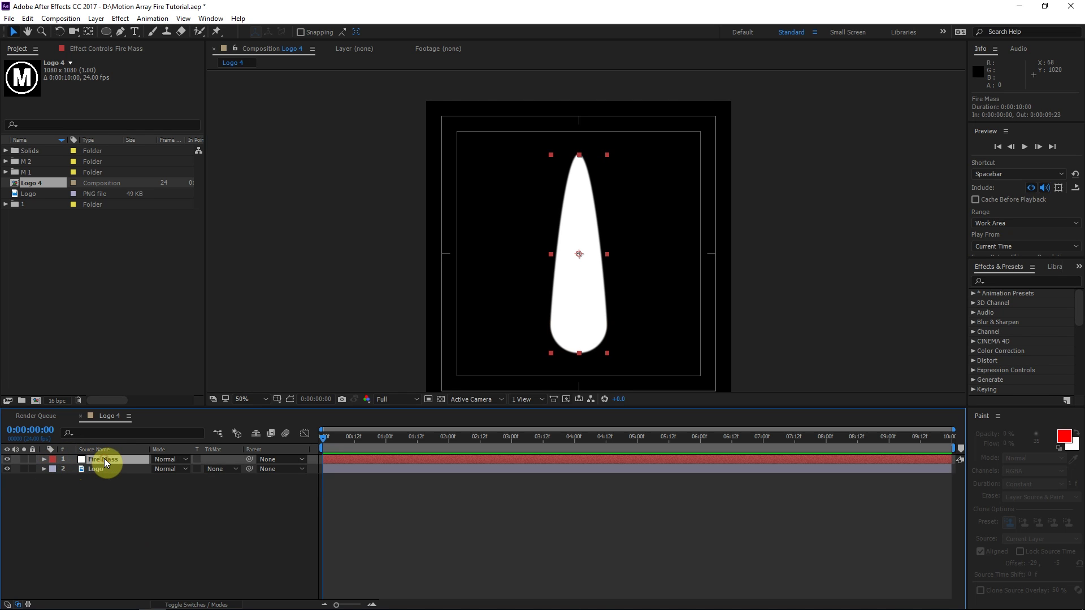
key("ctrl+shift+y")
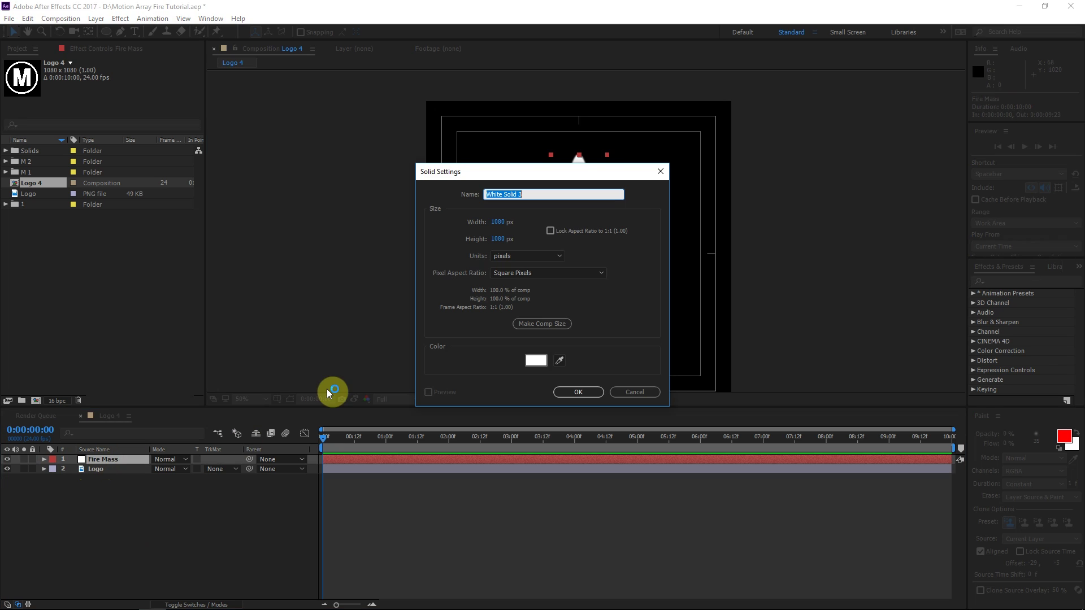
type("Blur Map")
key("Return")
Draw an oversized rectangular mask covering the upper half of Blur Map and feather it by 515 pixels.
left_click_drag(108, 31, 159, 33)
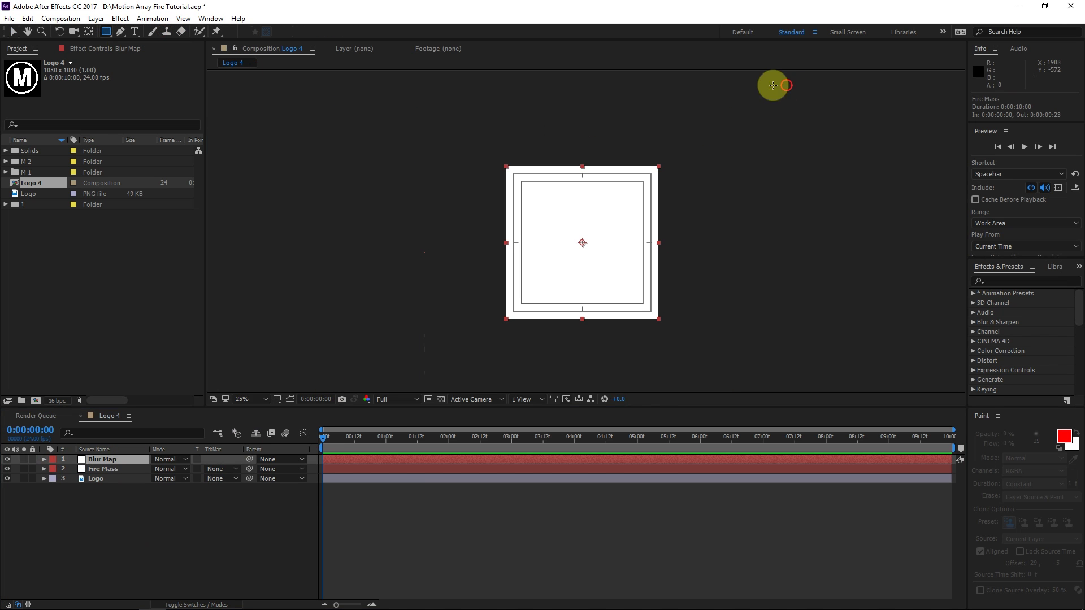
left_click_drag(786, 84, 392, 246)
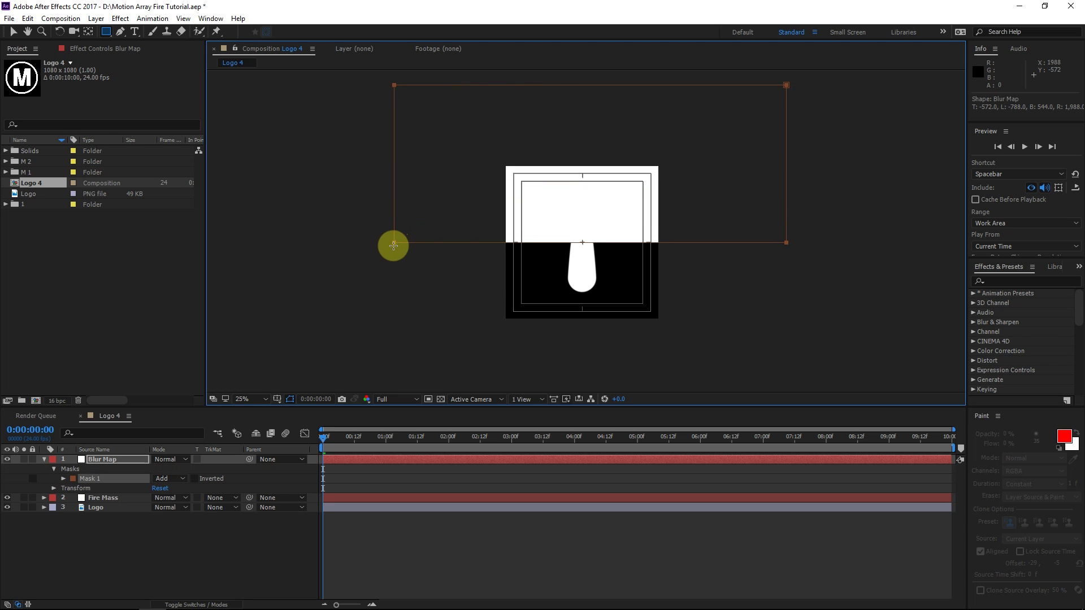
key("f")
left_click_drag(182, 477, 448, 458)
Apply the Solid Composite effect to the Blur Map layer and set its colour to black (000000).
key("ctrl+5")
type("solid")
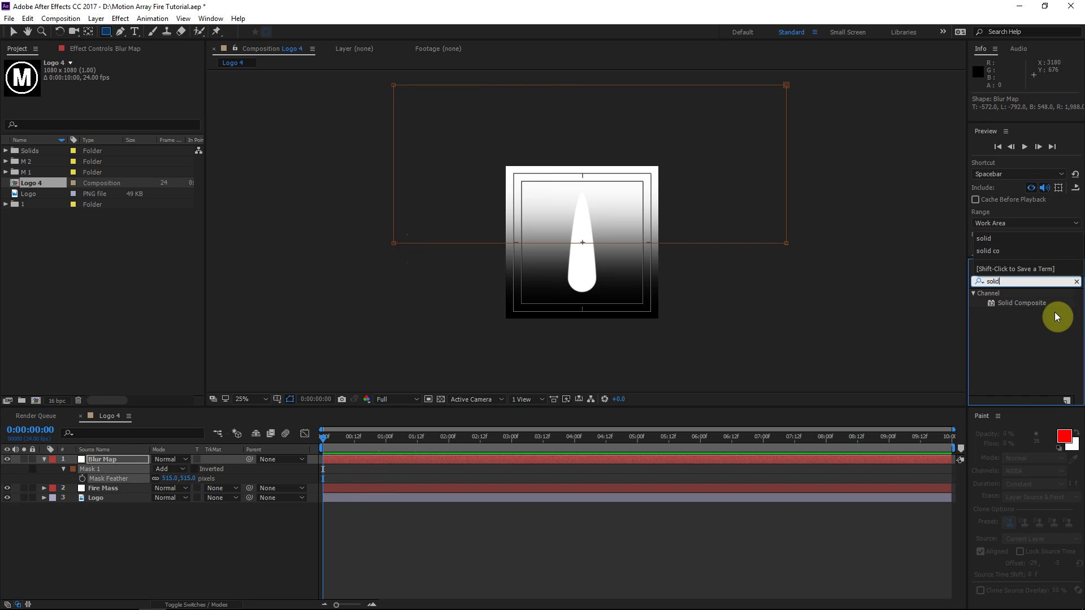
left_click_drag(1046, 304, 138, 470)
left_click(117, 91)
type("000000")
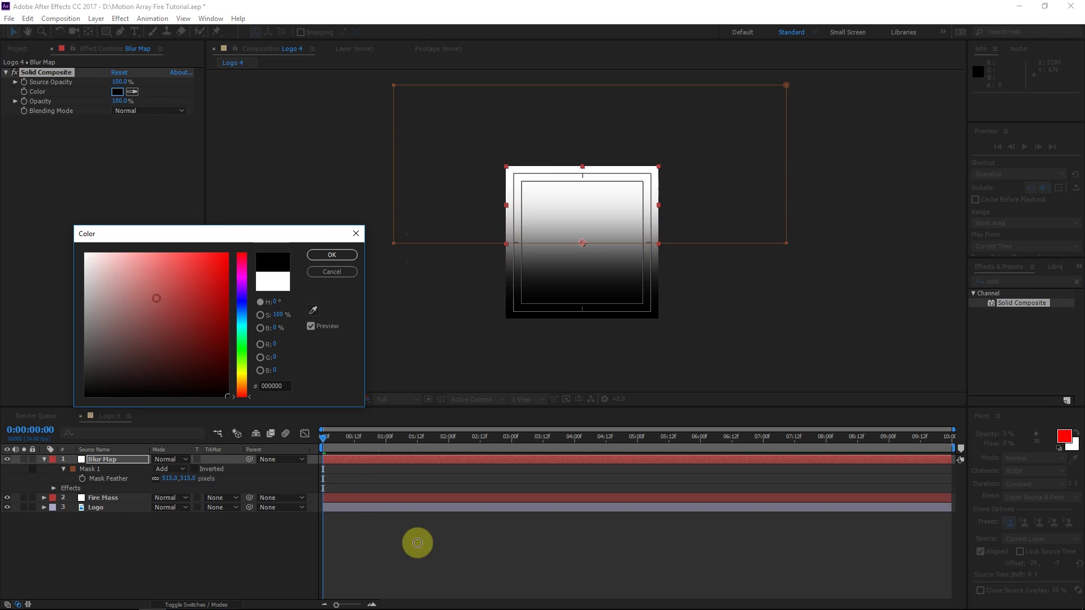
left_click(332, 255)
Pre-compose the Blur Map layer as Blur Map, moving all attributes into the new composition, and hide the layer.
right_click(110, 460)
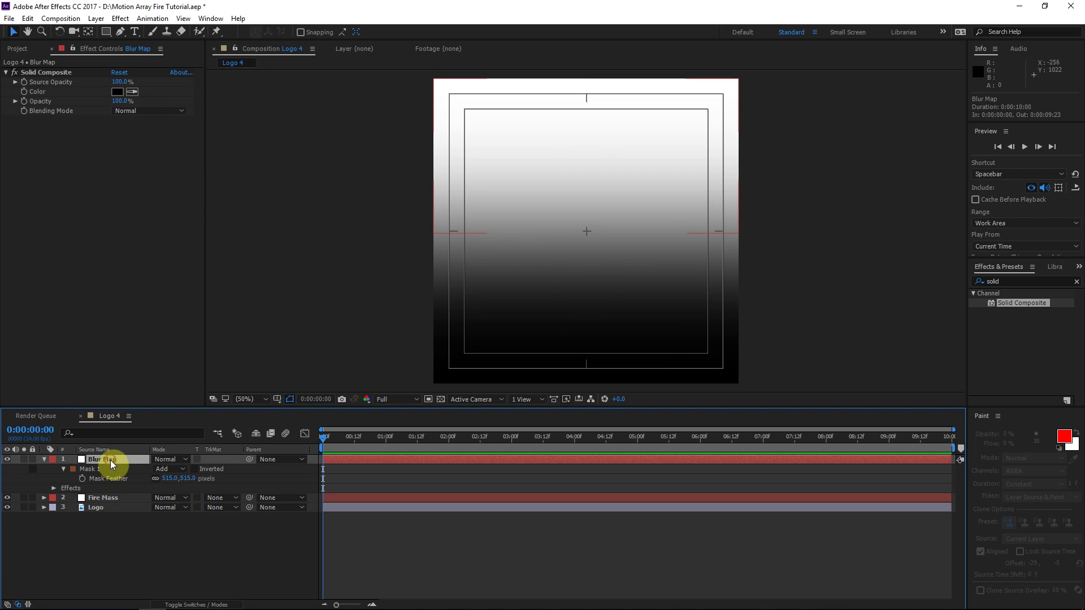
left_click(266, 358)
type("Blur Map")
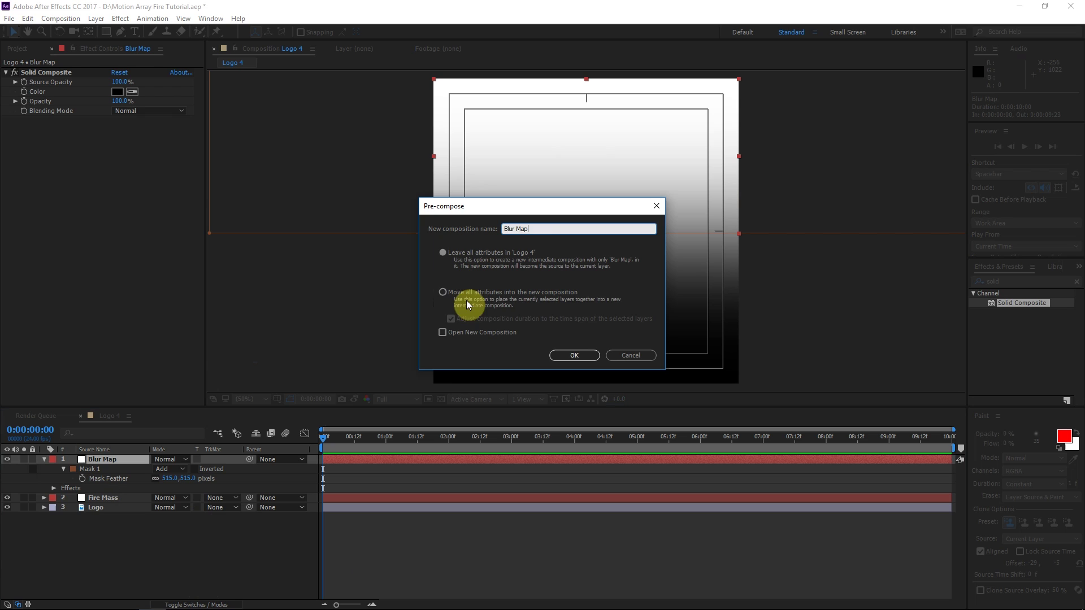
left_click(467, 302)
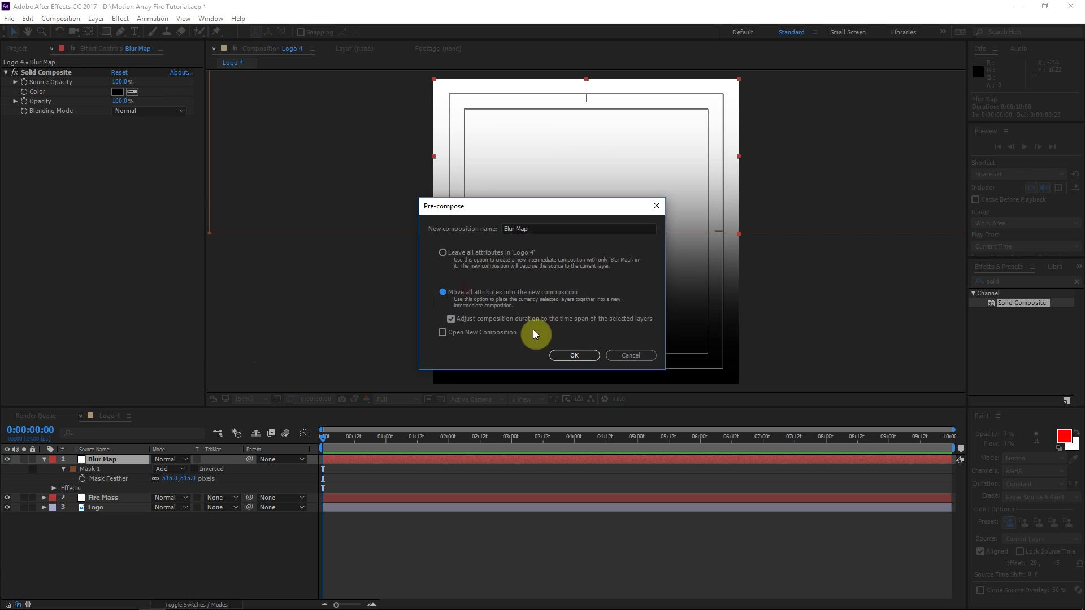
left_click(582, 355)
left_click(65, 516)
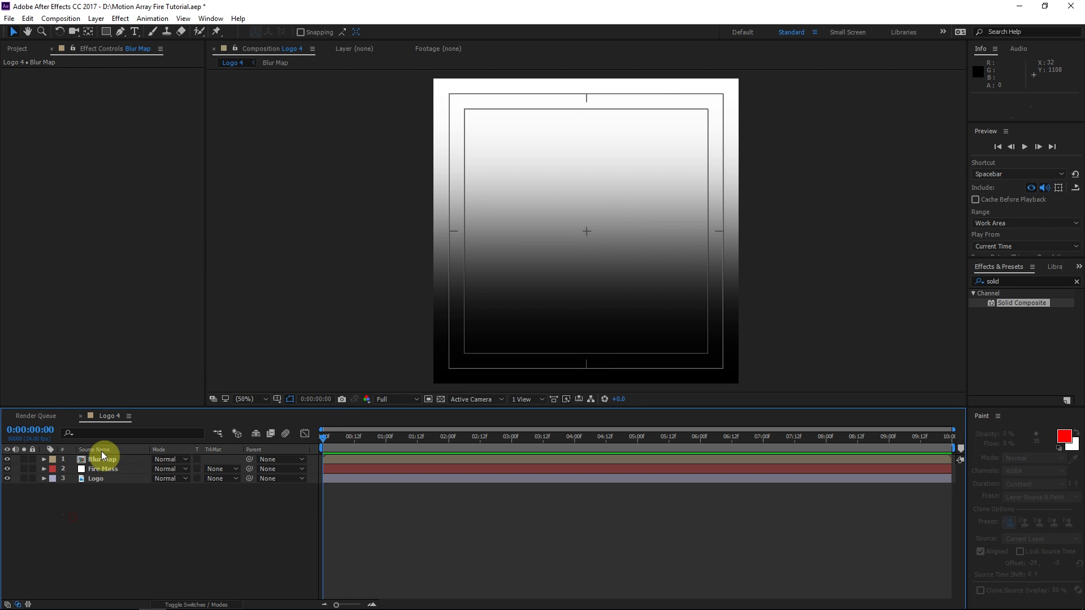
left_click(7, 459)
Apply the Compound Blur effect to the Fire Mass layer.
left_click(430, 234)
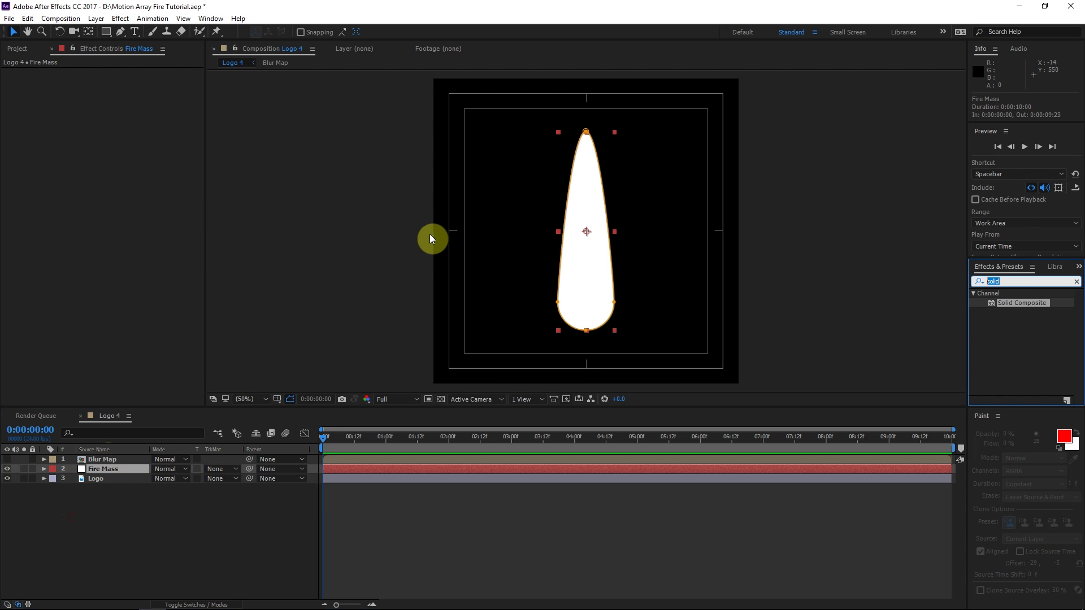
type("compo")
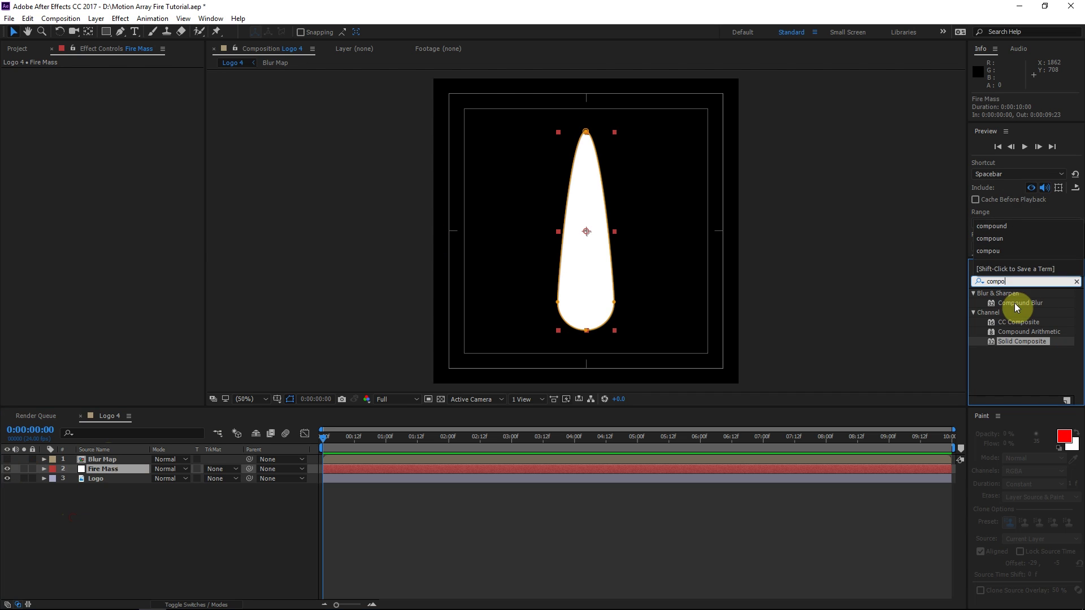
left_click_drag(1018, 304, 100, 465)
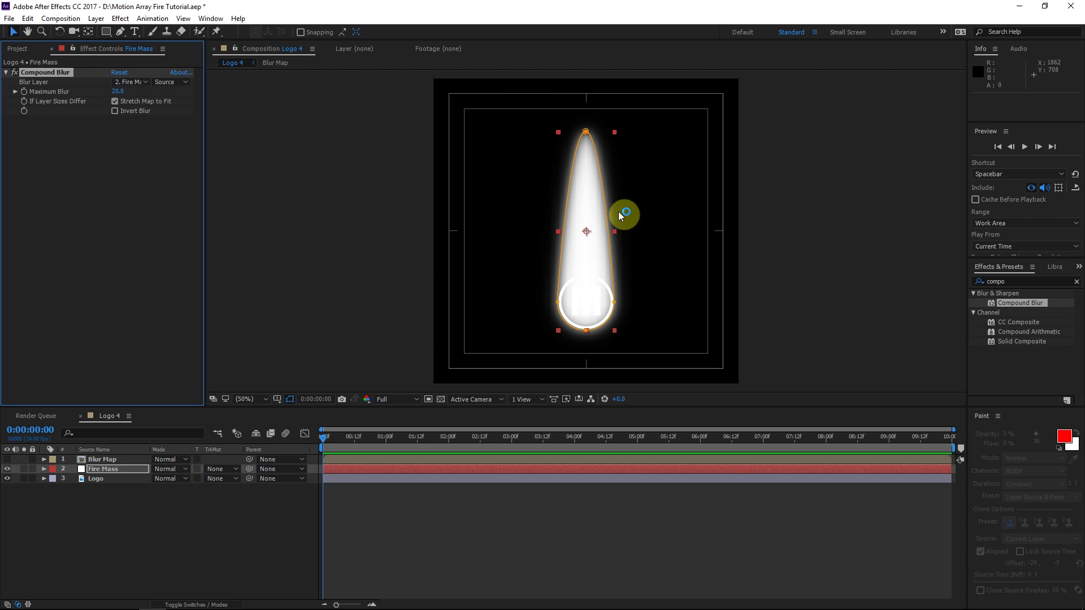
left_click(981, 281)
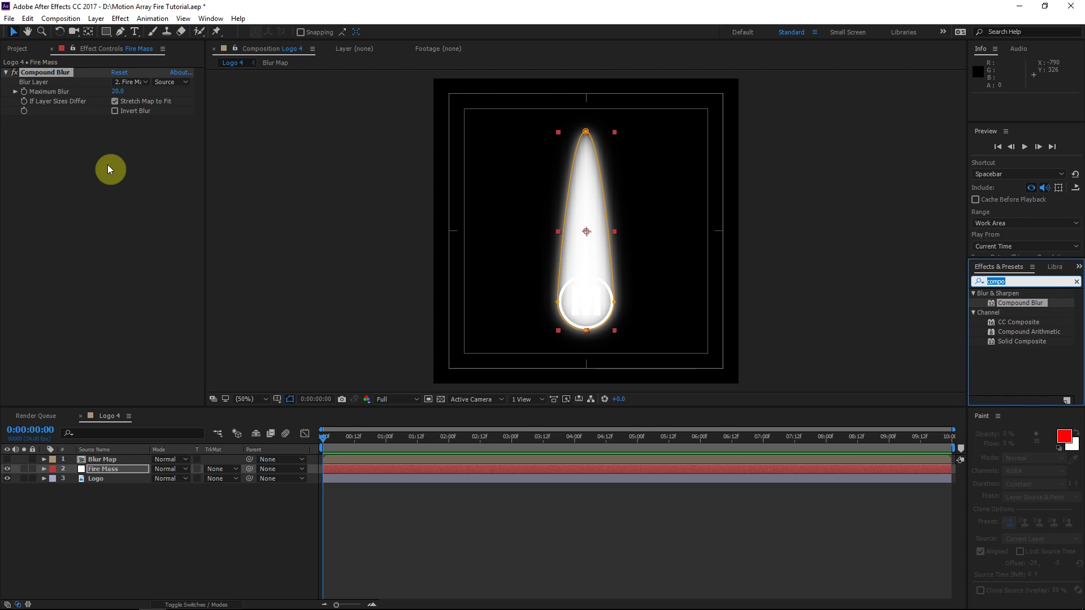
left_click(36, 86)
left_click(113, 84)
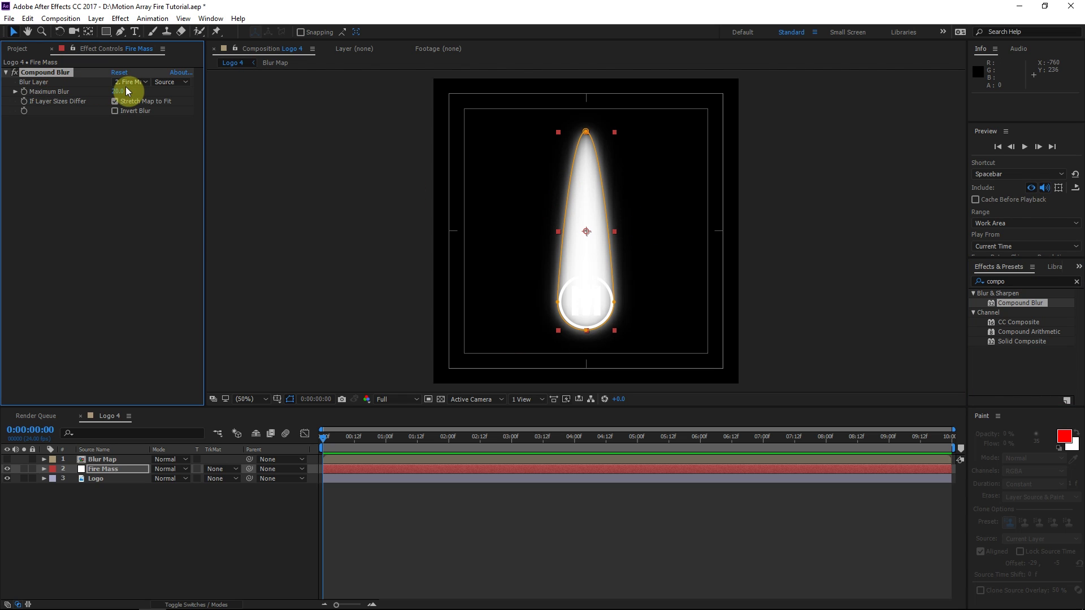
Show the Blur Map layer to examine its white-to-black gradient, and hide it again.
left_click(7, 459)
left_click(577, 155)
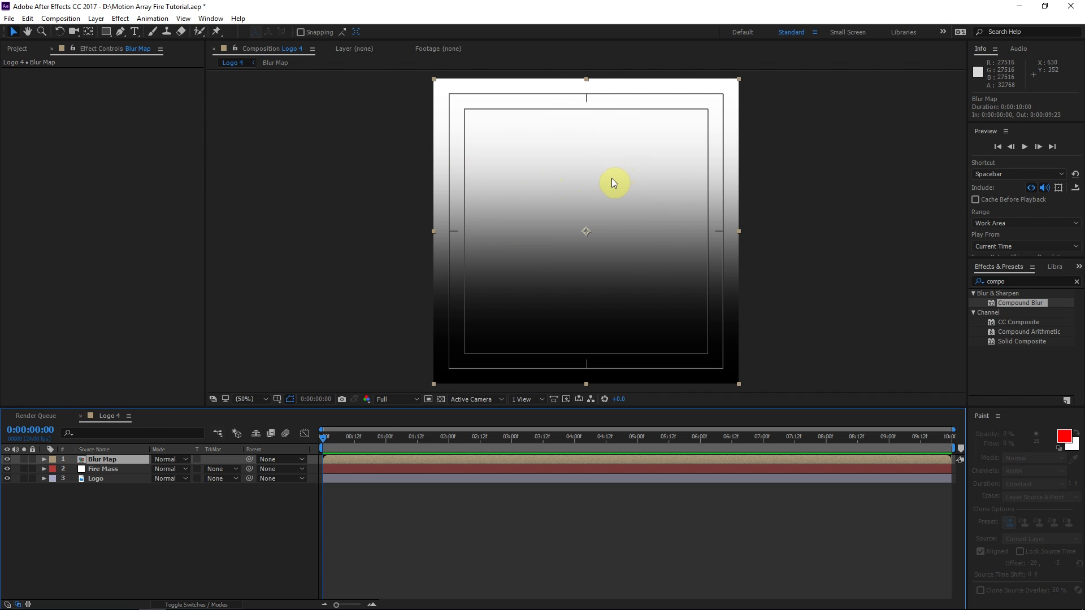
left_click(7, 459)
Set the blur layer of Fire Mass's Compound Blur effect to Blur Map and deselect the layer.
left_click(103, 469)
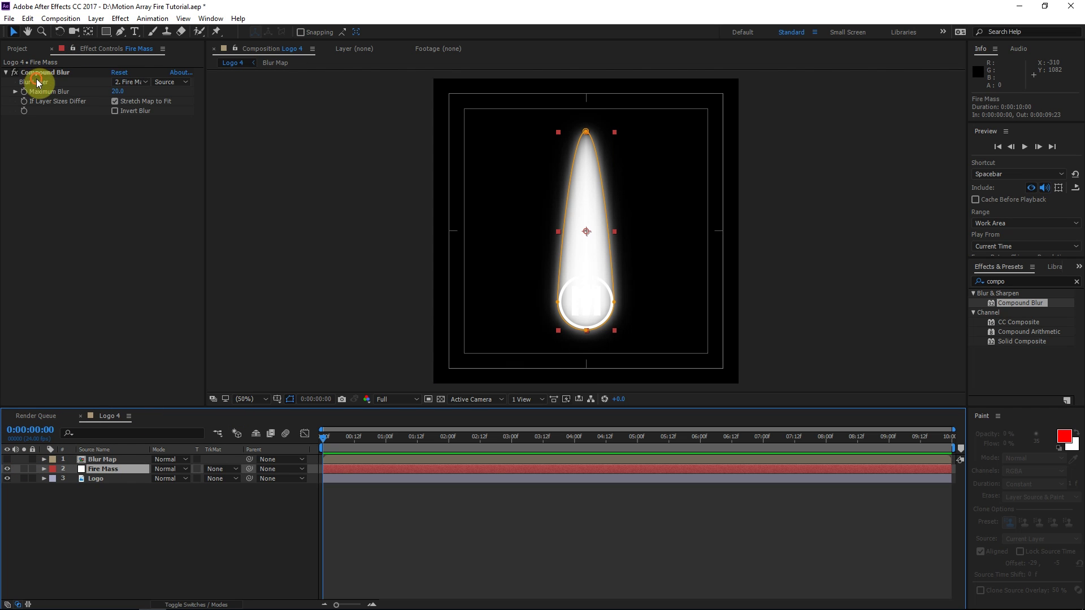
left_click(130, 82)
left_click(138, 108)
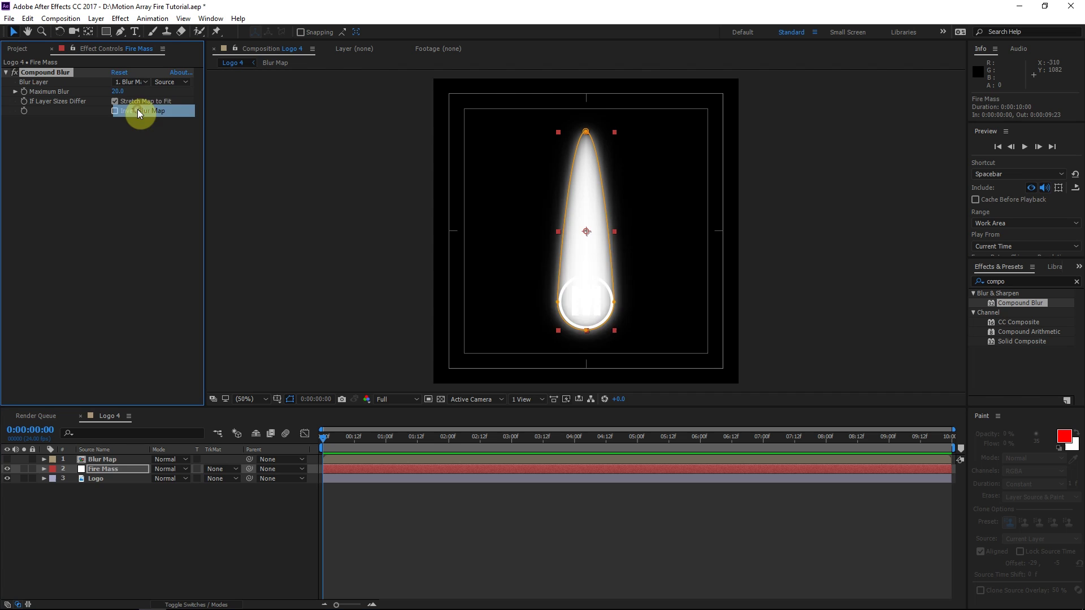
left_click(594, 512)
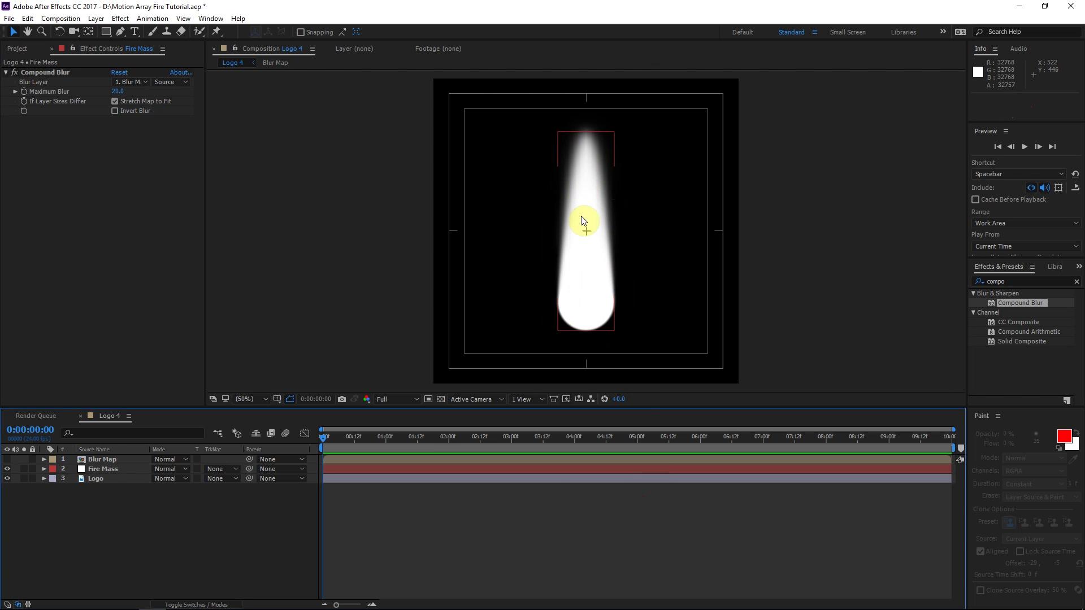
left_click(589, 350)
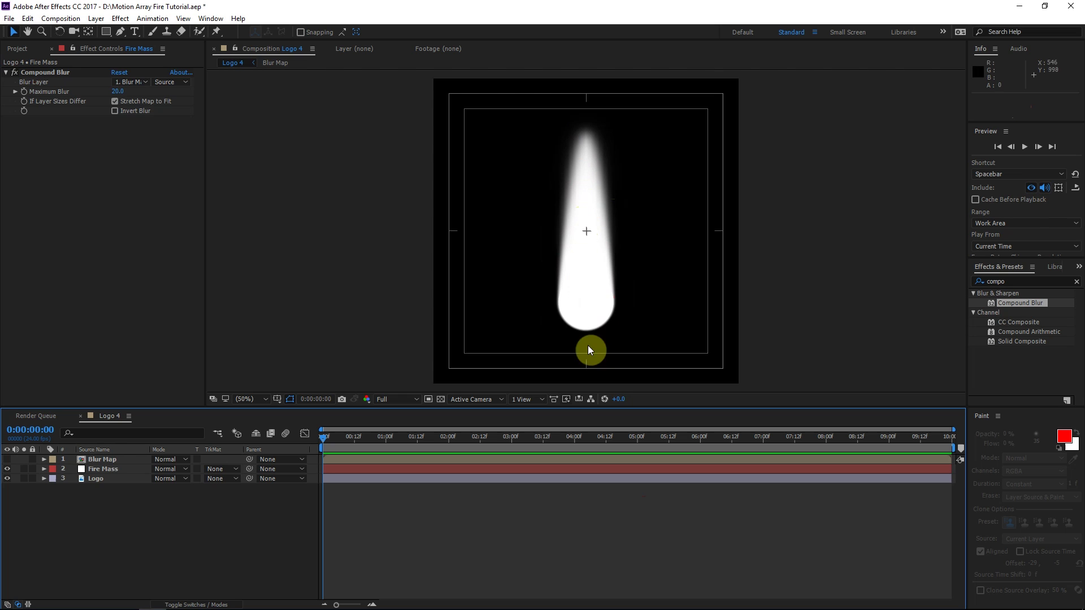
Set the Maximum Blur of Fire Mass's Compound Blur effect to 12.
left_click(30, 173)
left_click(117, 93)
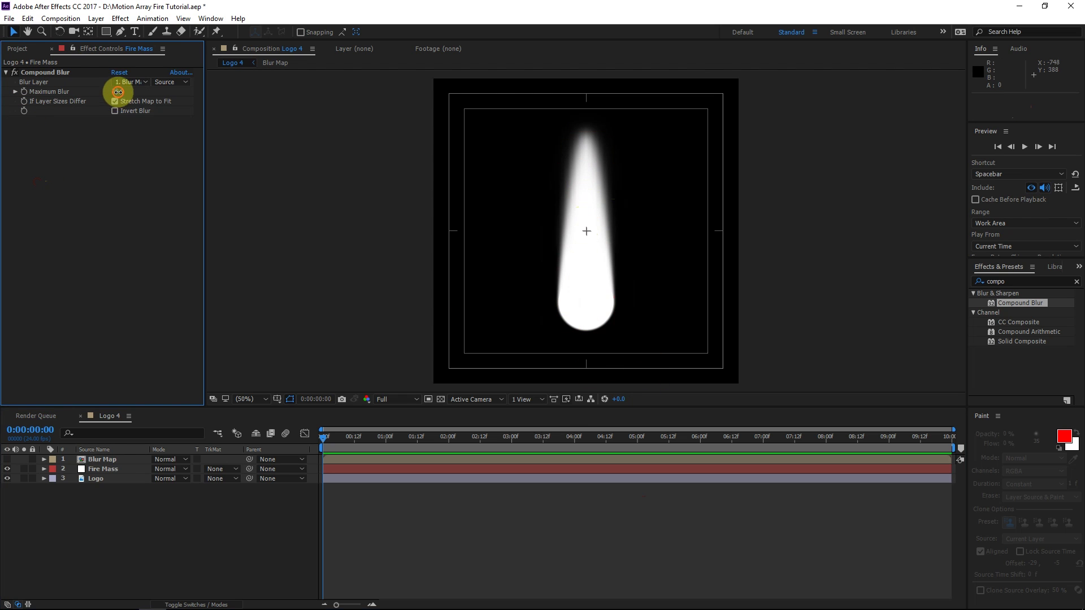
left_click(112, 191)
left_click(121, 94)
type("12")
left_click(104, 110)
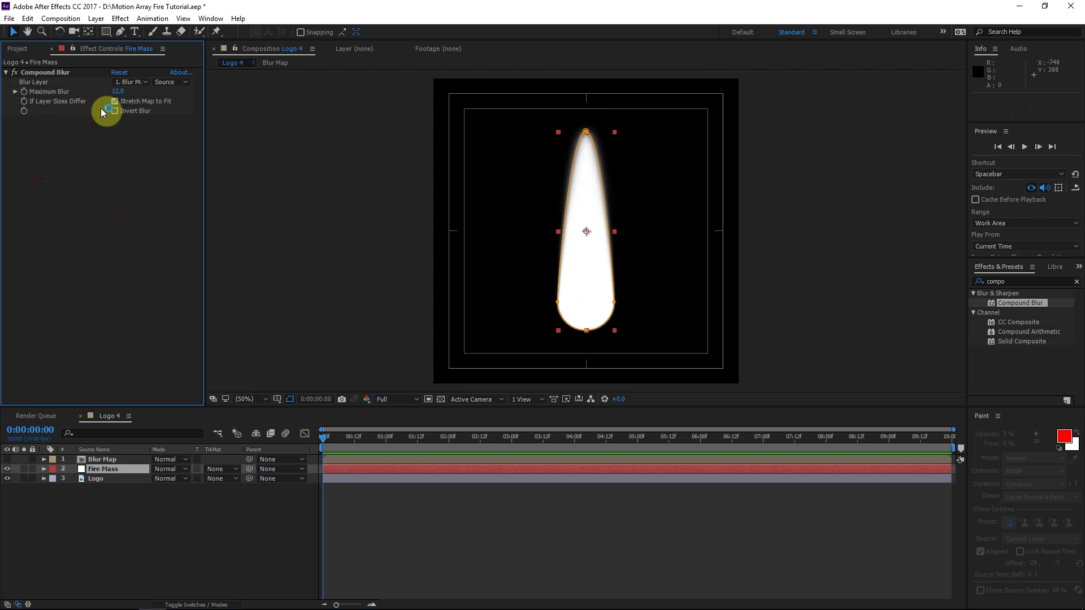
Set the Effect Opacity in Compound Blur's compositing options on Fire Mass to 75%.
double_click(40, 71)
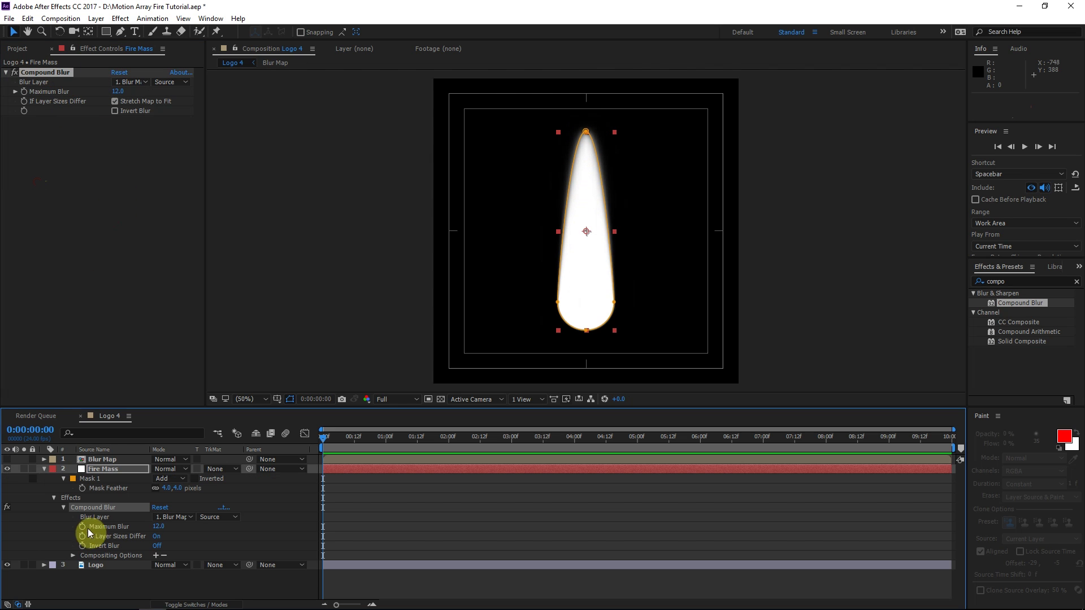
left_click(70, 555)
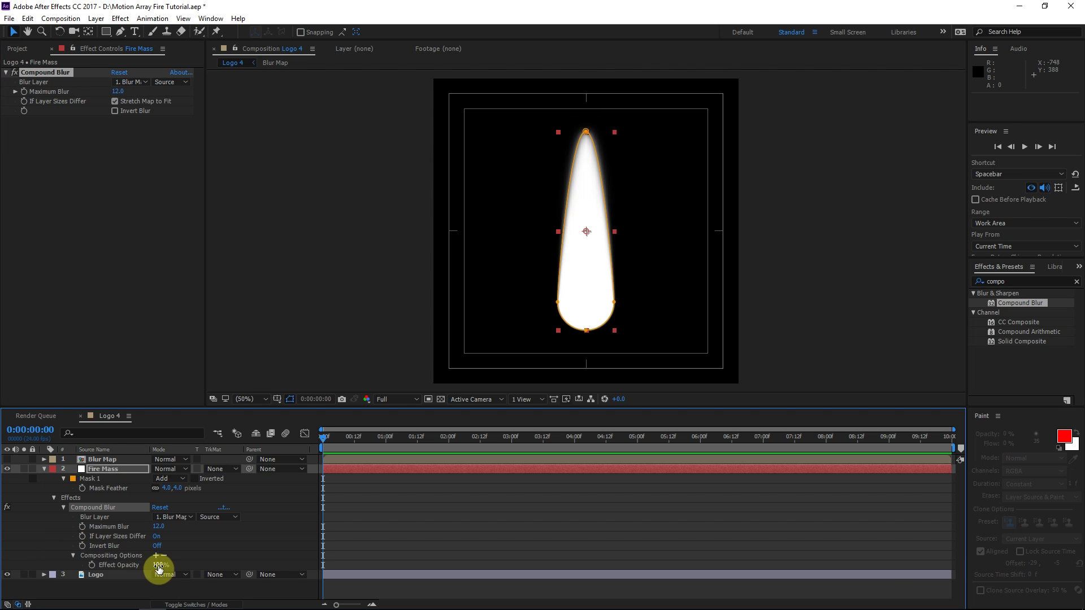
left_click(159, 565)
type("75")
left_click(572, 519)
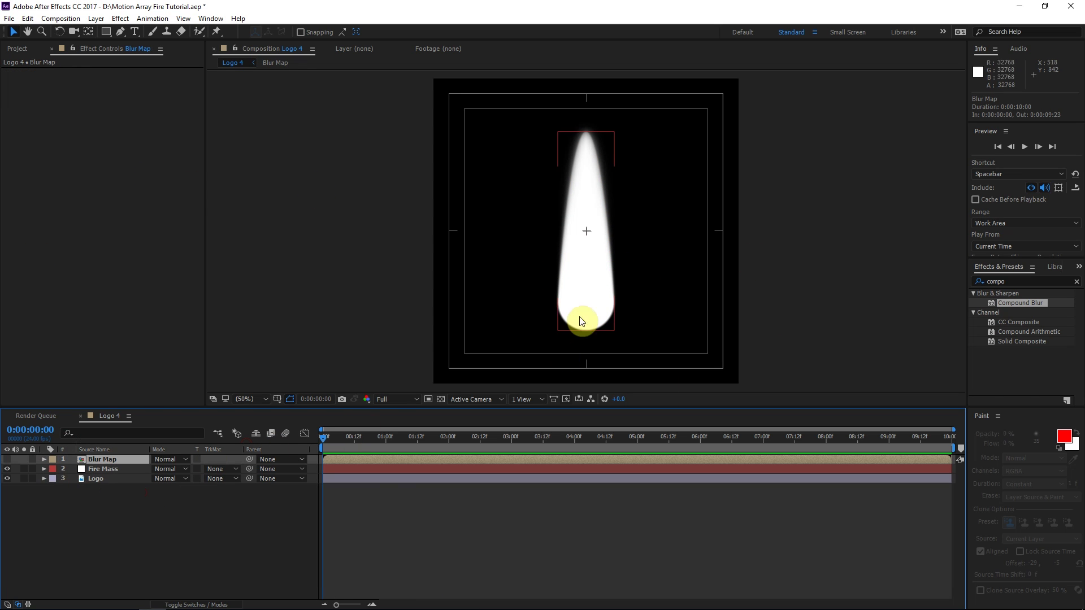
left_click(113, 504)
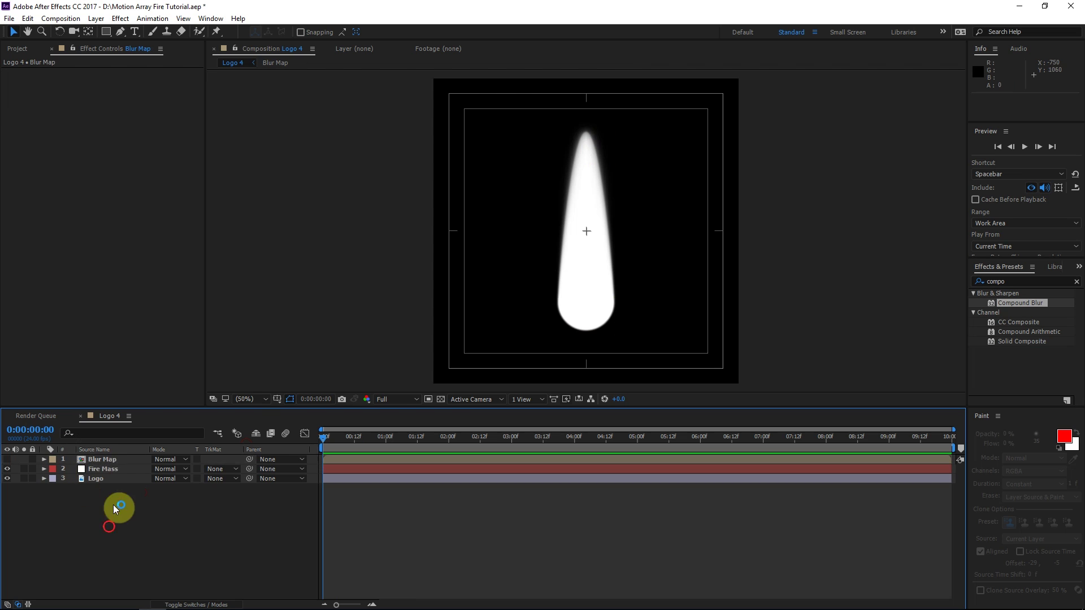
Open the Blur Map precomposition to examine its contents, and return to Logo 4 to review the Fire Mass layer.
left_click(106, 459)
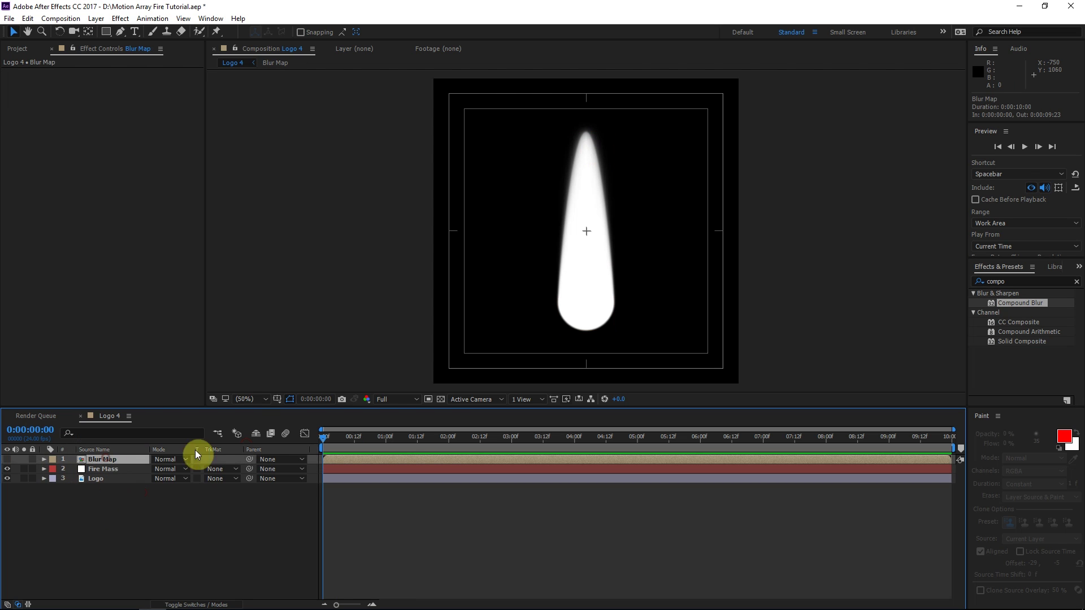
left_click(233, 487)
double_click(111, 460)
left_click(119, 32)
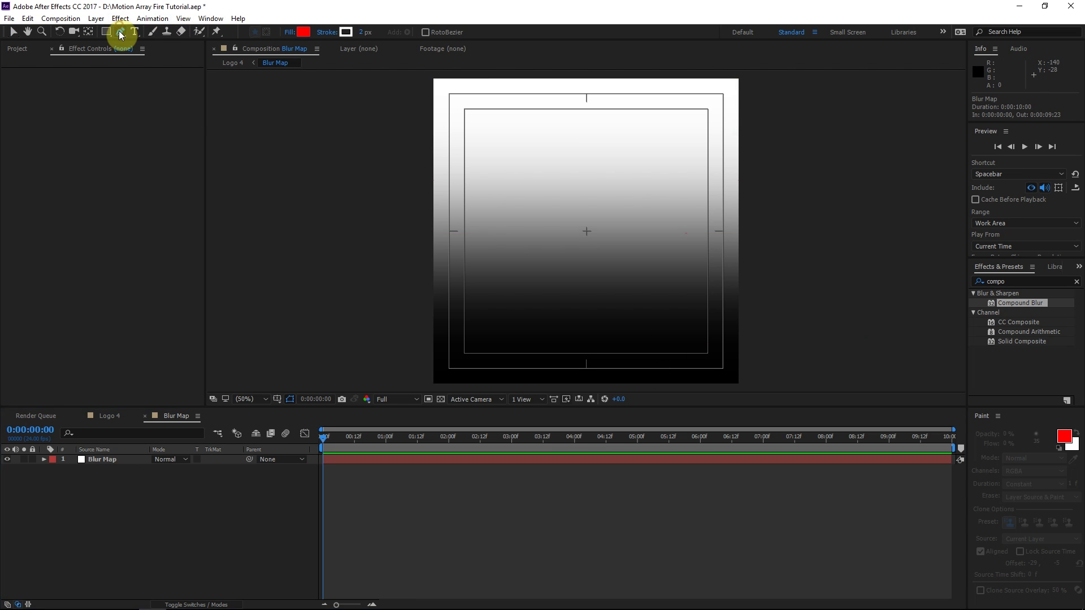
left_click(234, 62)
left_click(96, 470)
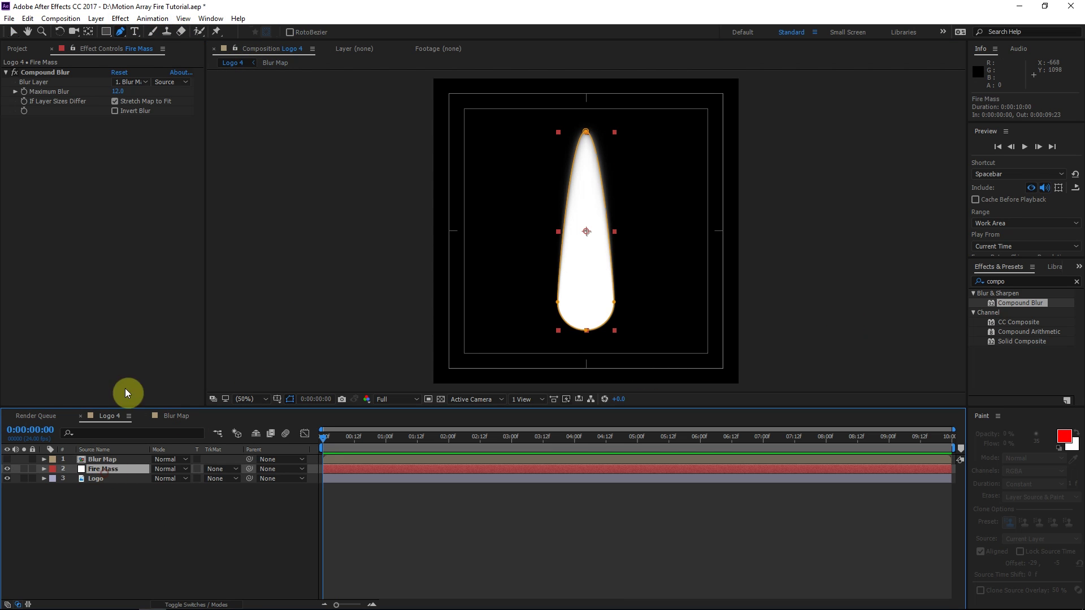
left_click(212, 543)
Move the current time to 0:00:04:01 in Logo 4 and switch back to the Selection tool.
left_click(113, 460)
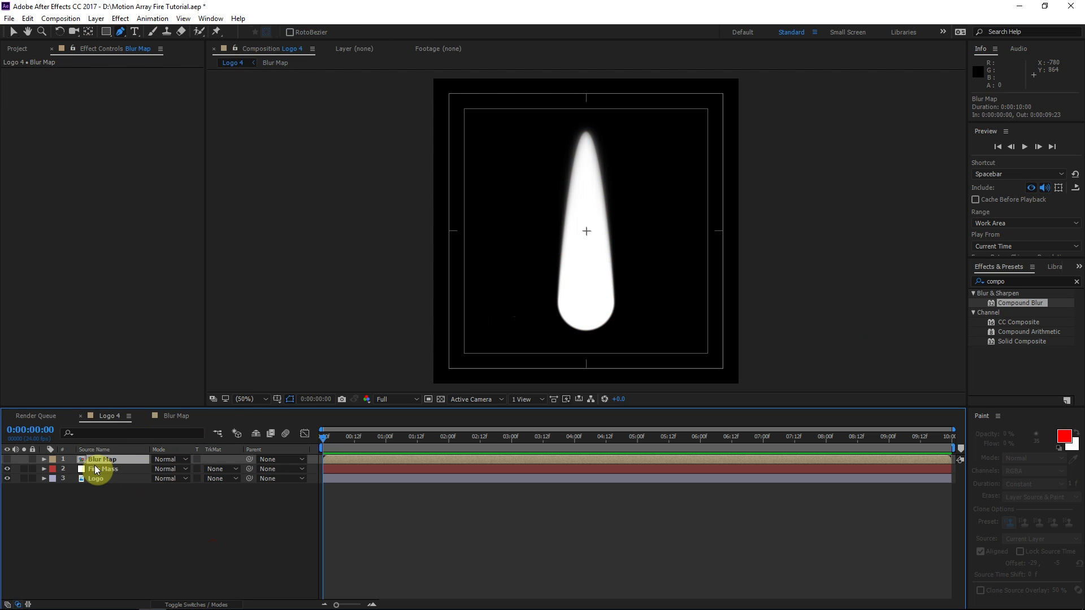
left_click_drag(507, 444, 577, 170)
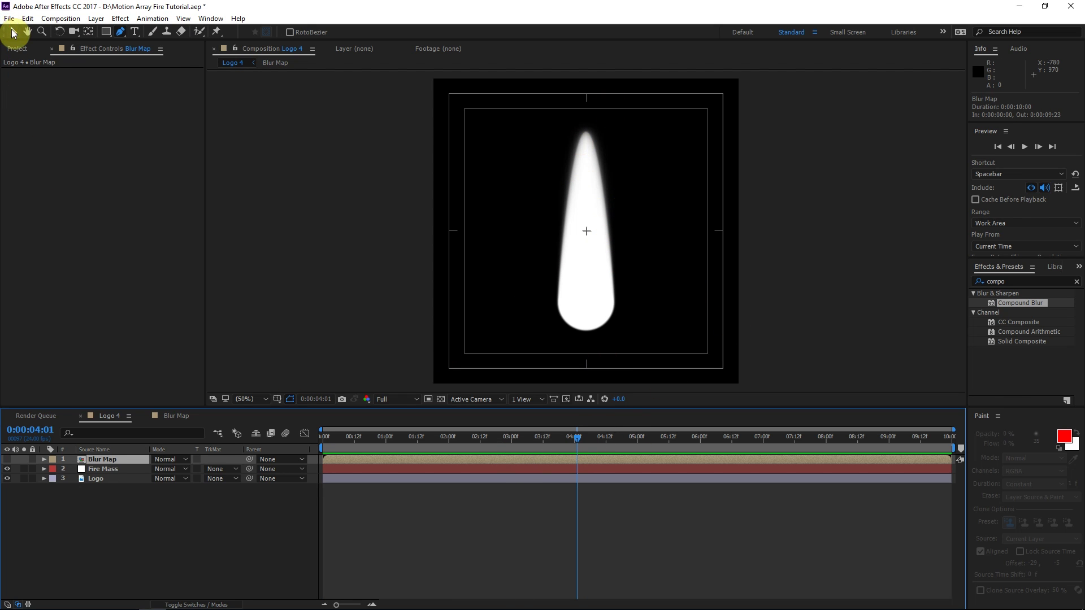
left_click(12, 33)
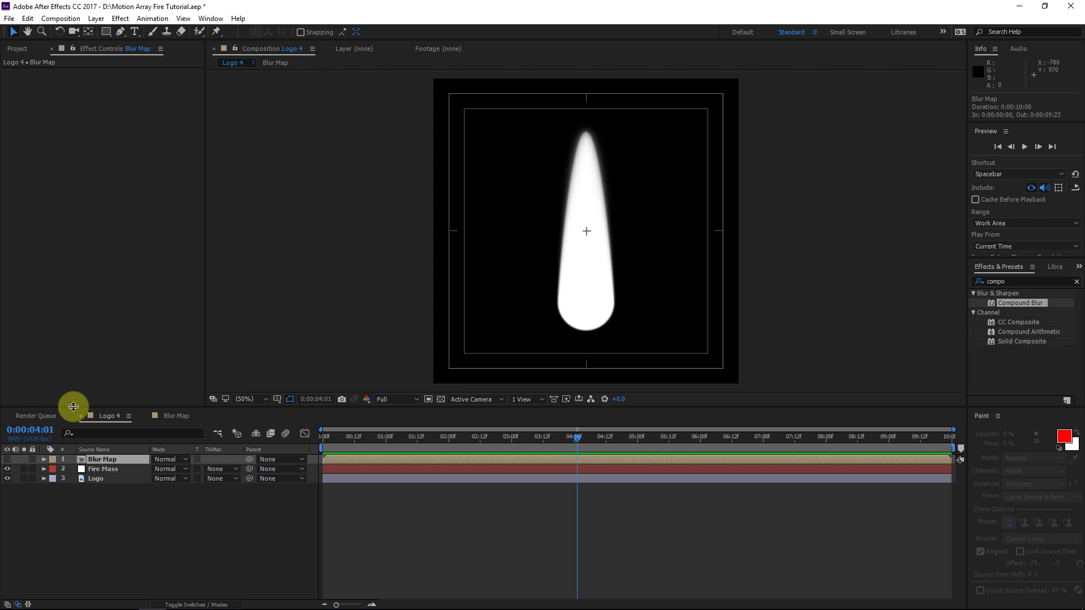
left_click(576, 169)
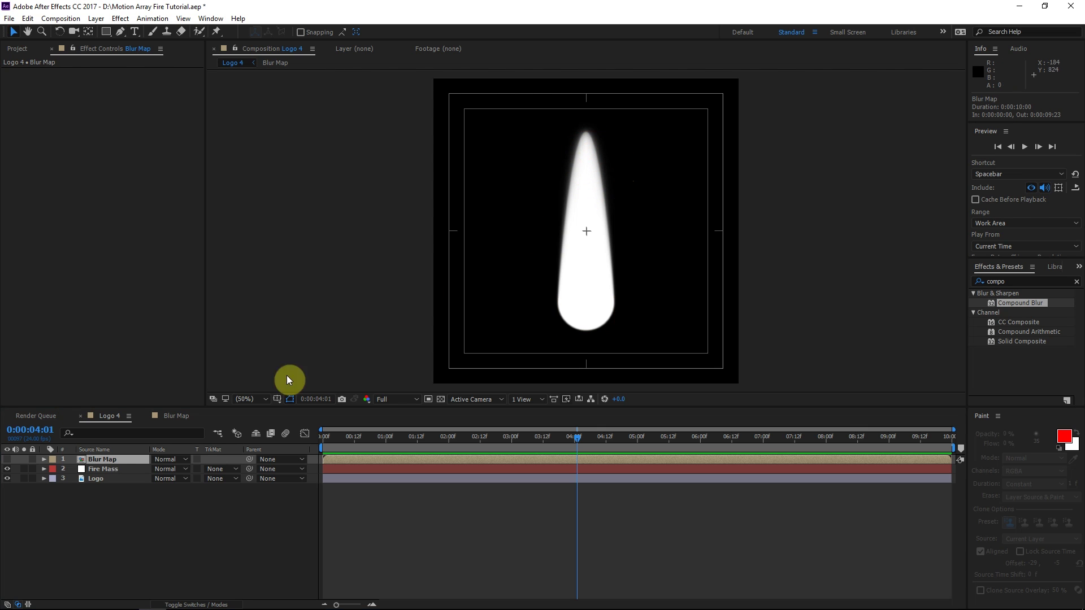
Create a white 1080 x 1080 px solid named Wiggle Map above the Blur Map layer.
left_click(110, 460)
key("ctrl+y")
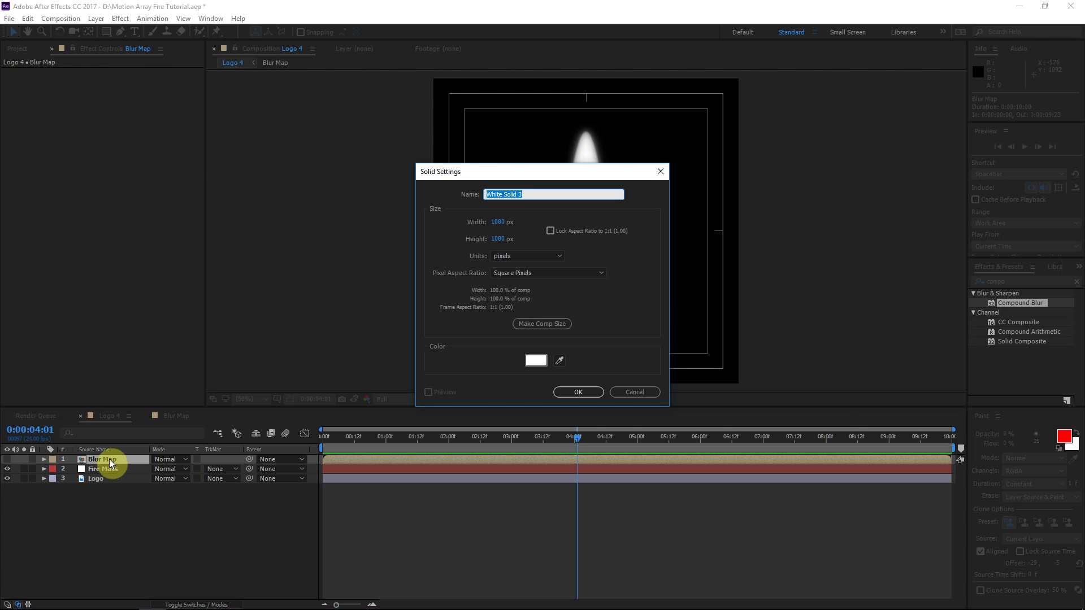
type("Wiggle Map")
key("Return")
Apply the Fractal Noise effect to the Wiggle Map layer.
left_click(1012, 281)
type("f")
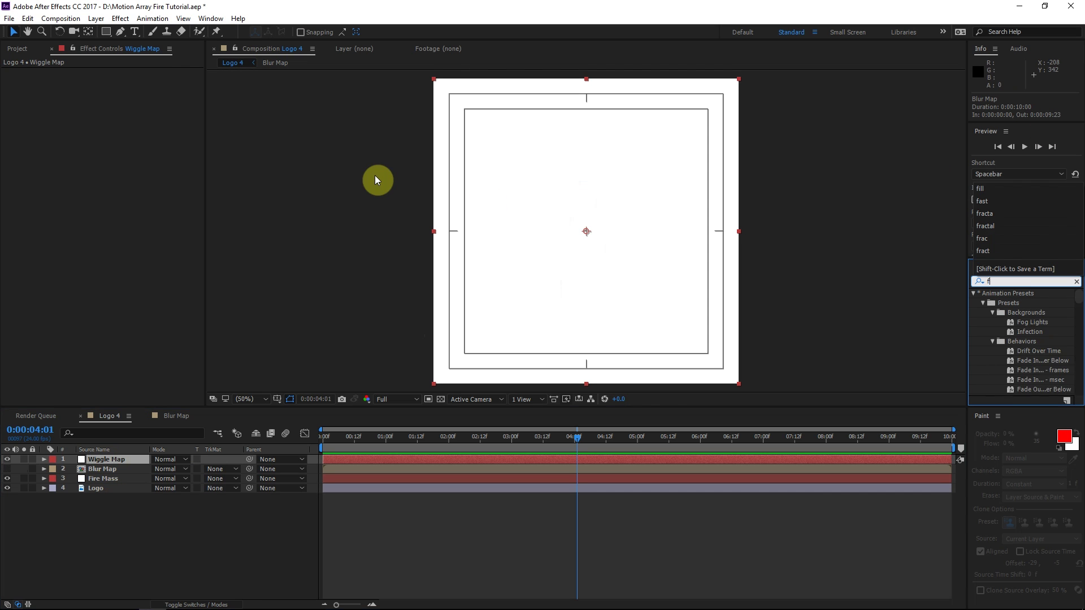
type("rac")
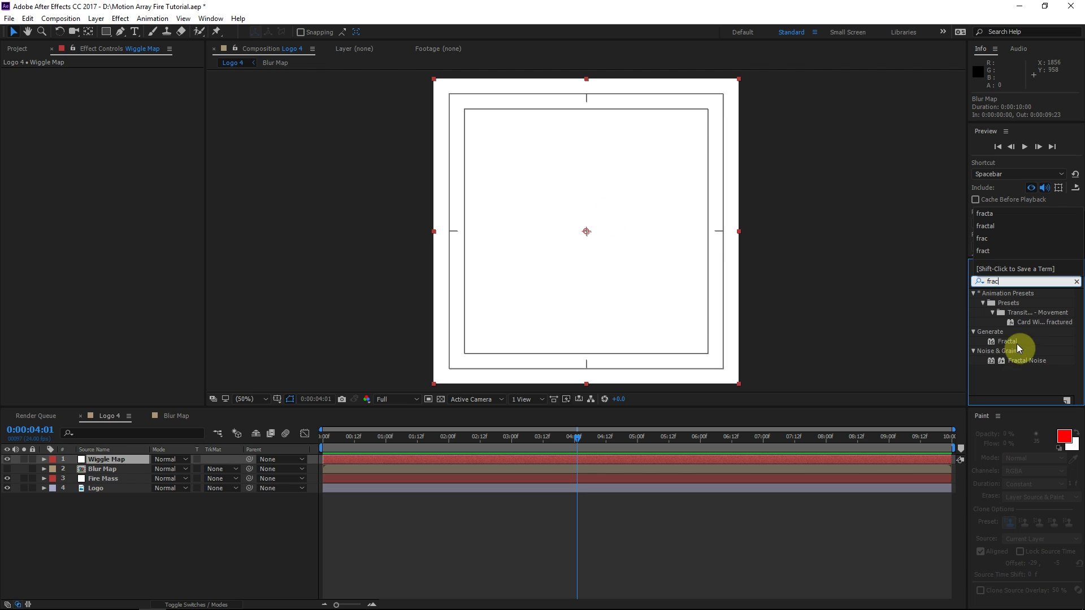
left_click_drag(1032, 356, 824, 457)
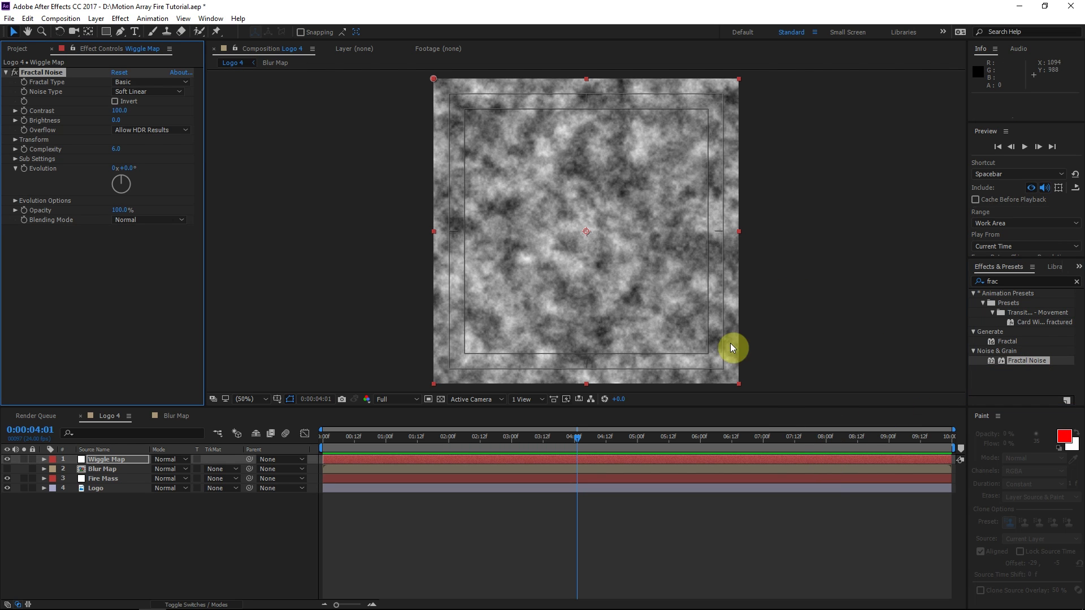
Set the transform scale of Wiggle Map's Fractal Noise to 800.
left_click(16, 140)
left_click(119, 169)
type("60")
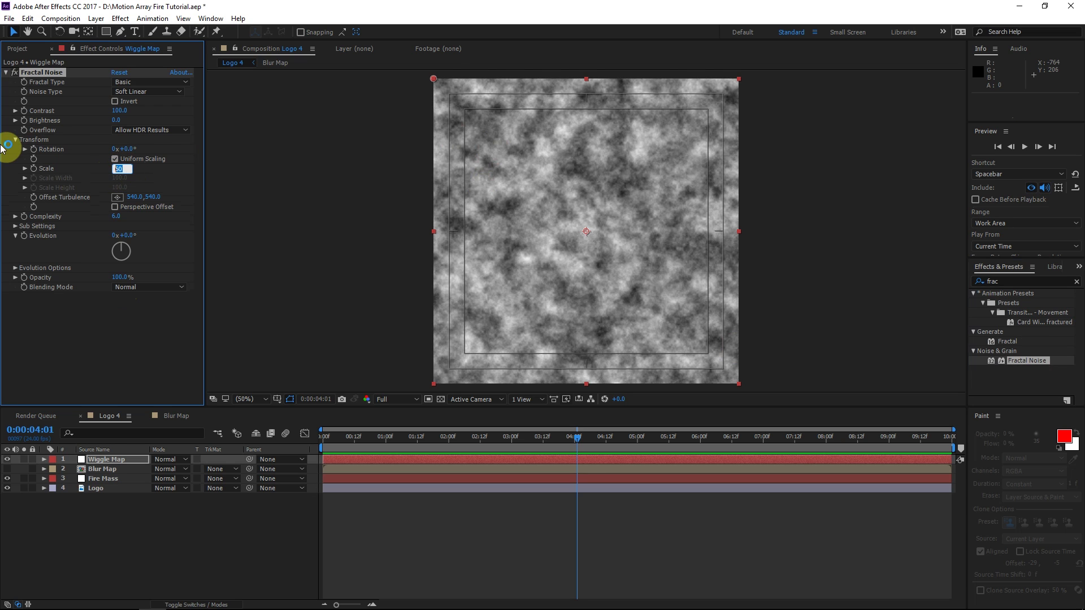
type("0")
Set the Fractal Noise complexity to 2 and shift its vertical Offset Turbulence to 474.
left_click(121, 367)
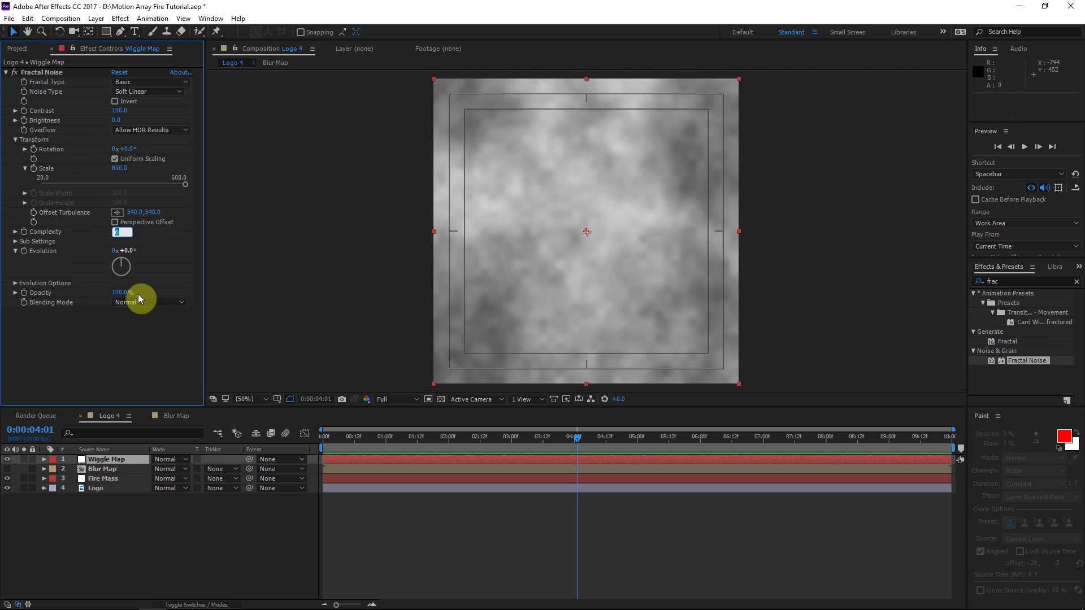
left_click(129, 337)
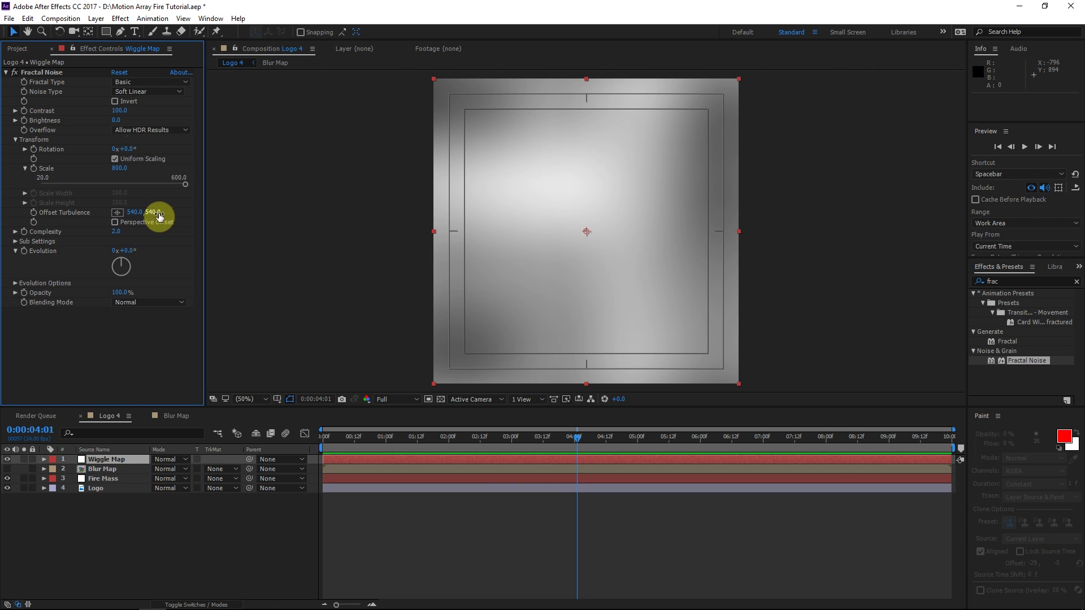
left_click_drag(152, 212, 182, 152)
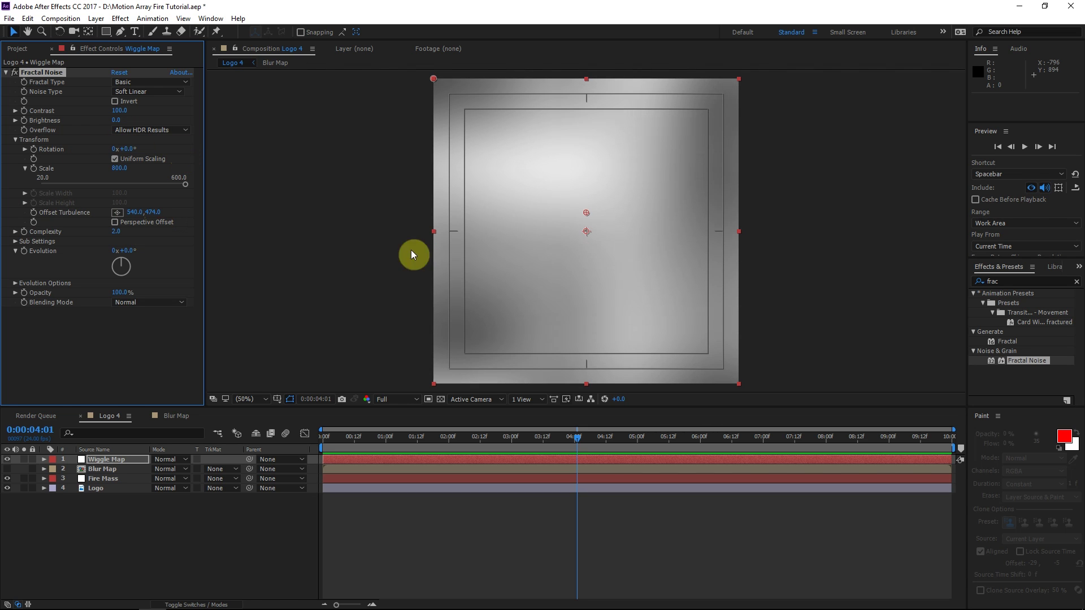
Toggle the Wiggle Map layer's visibility off and back on, and shift its Fractal Noise vertical Offset Turbulence to 217.
left_click(9, 458)
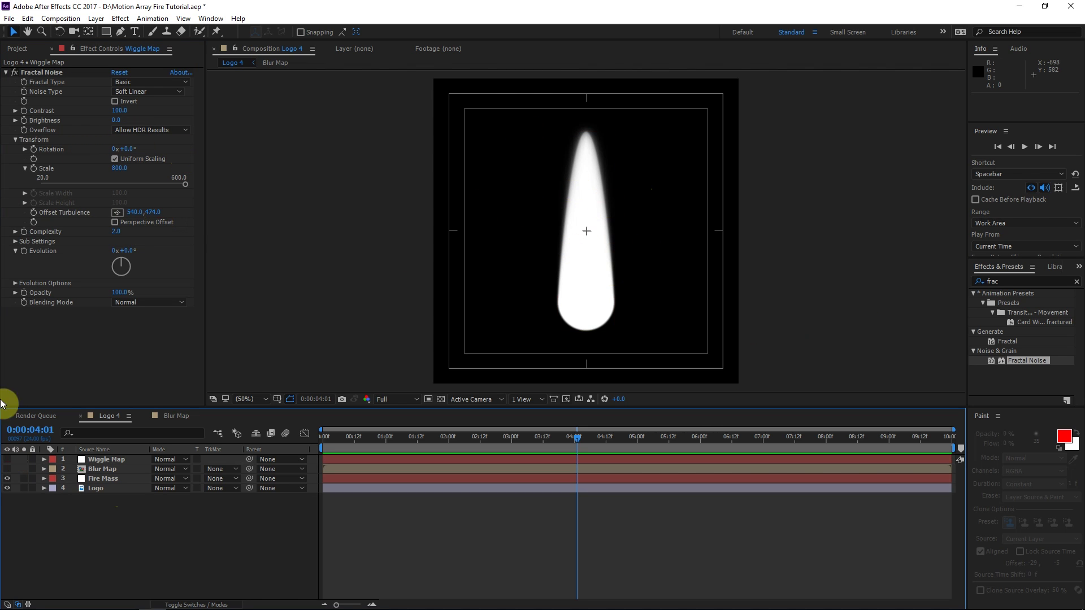
left_click(7, 459)
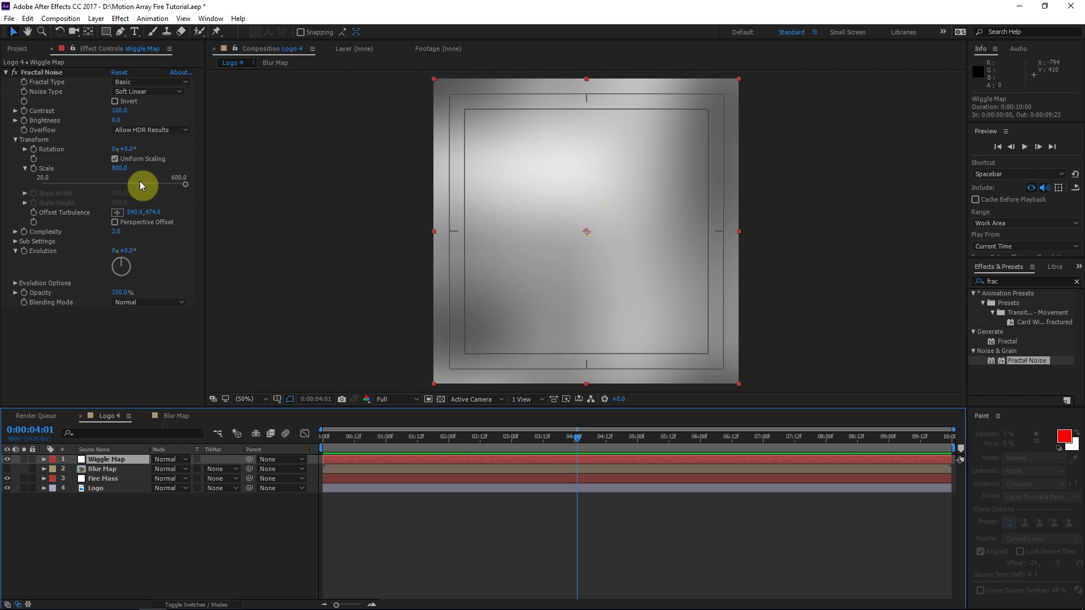
mouse_move(154, 213)
left_mouse_down()
mouse_move(2, 202)
mouse_move(125, 204)
left_mouse_up()
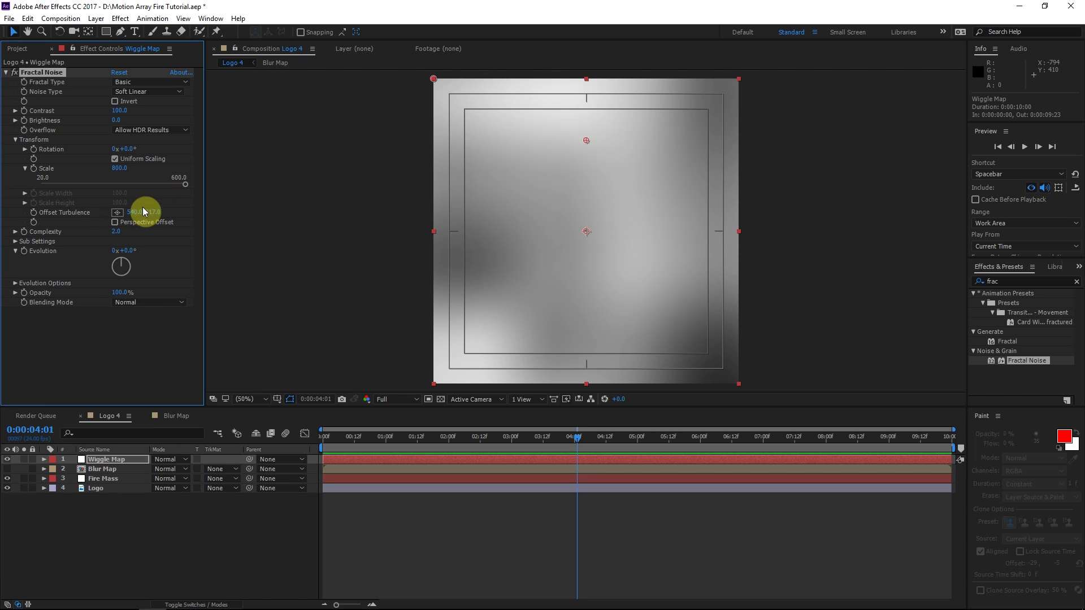
Add the expression [0,time*1500] to the Wiggle Map's Offset Turbulence and scrub the timeline to check the motion.
left_click(34, 212, "alt")
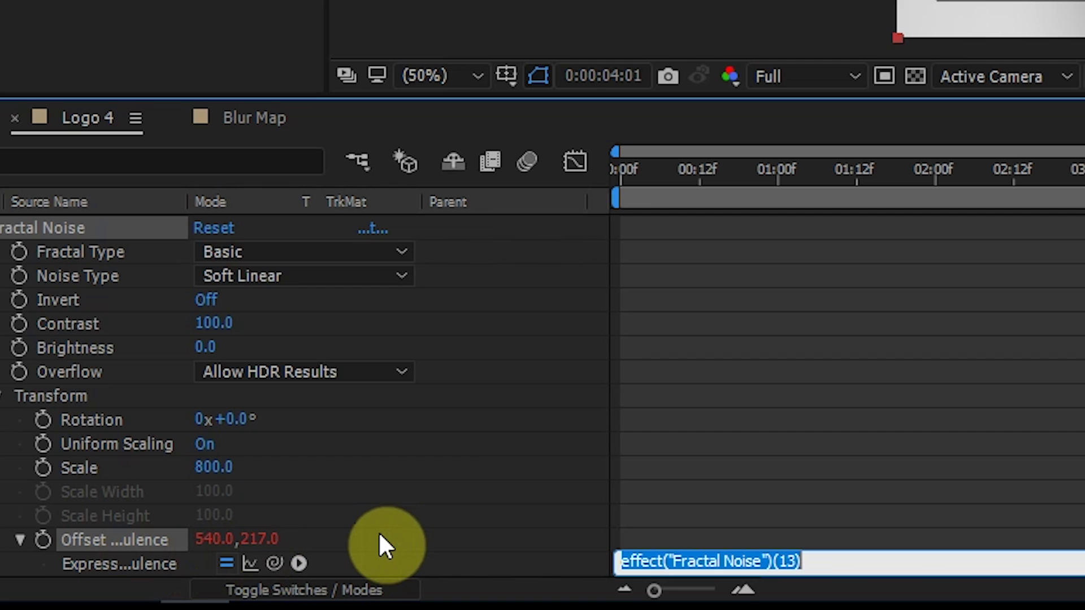
type("[]")
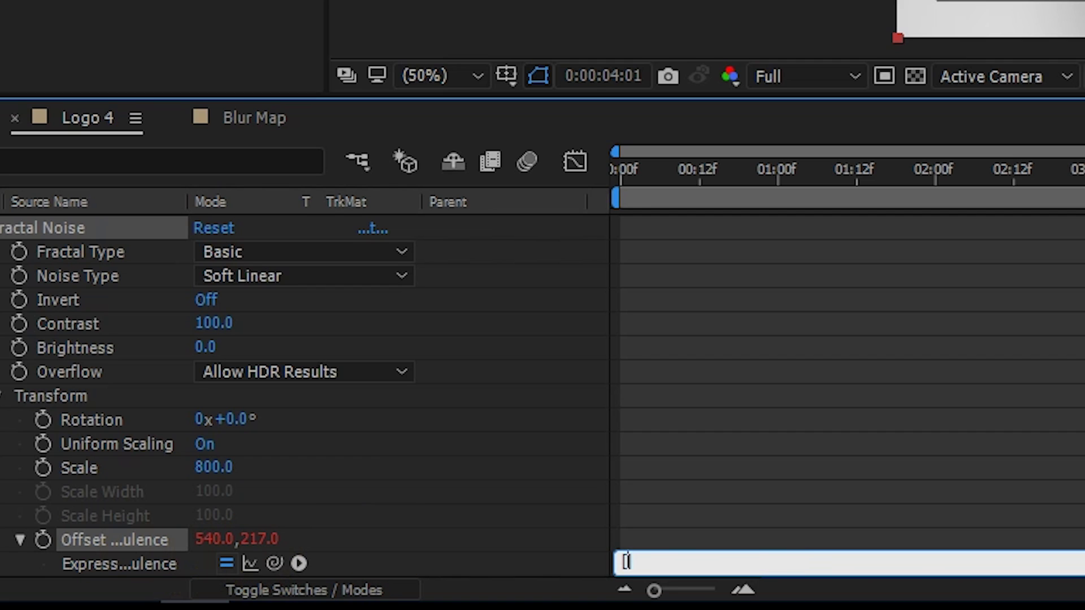
left_click(632, 562)
left_click(214, 534)
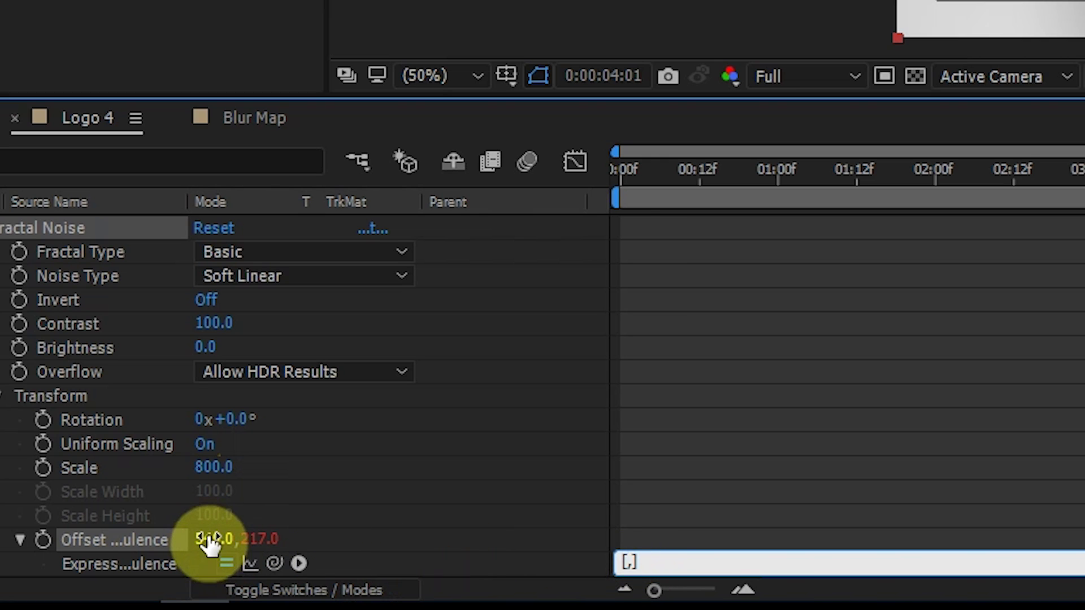
type(",")
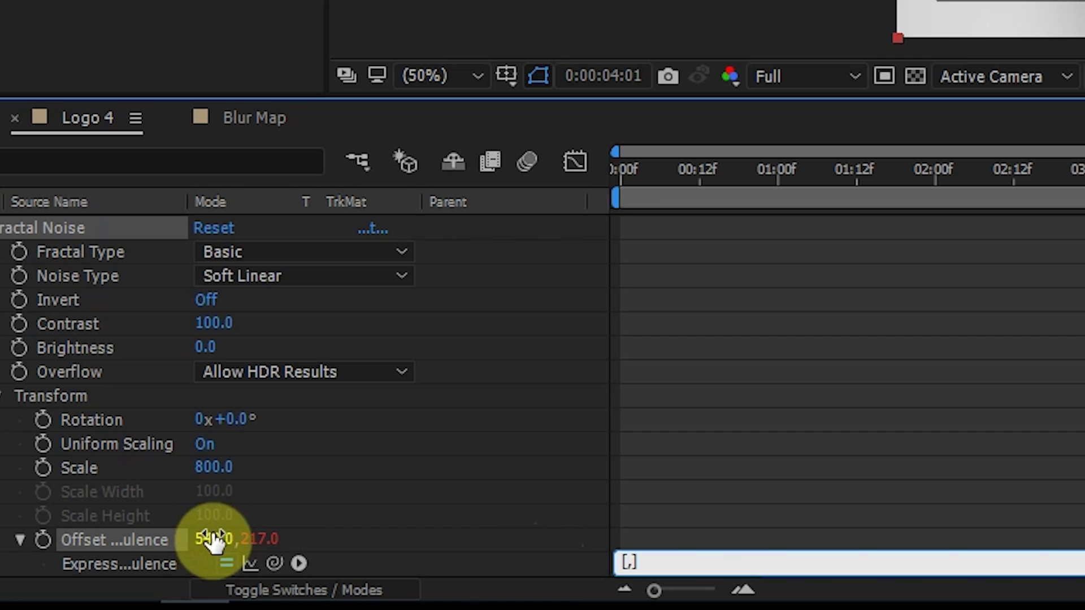
type("0")
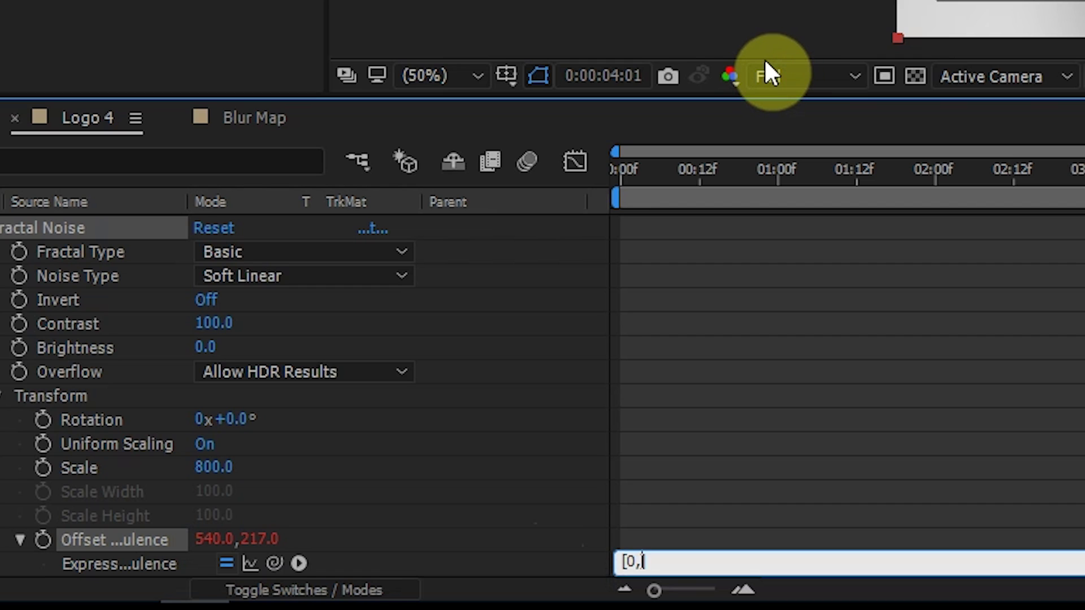
type("time")
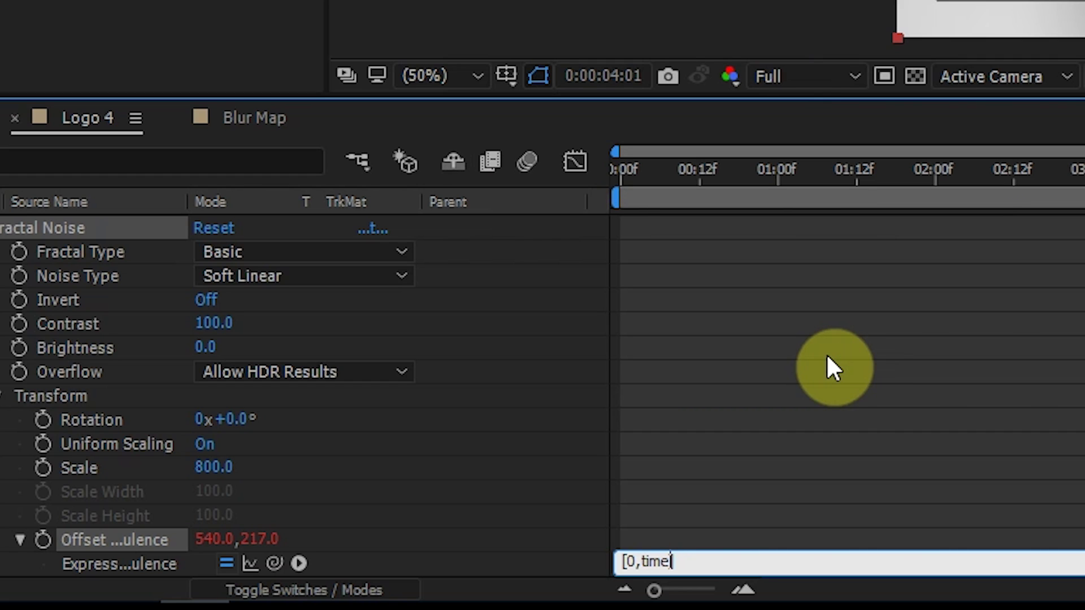
type("*1500")
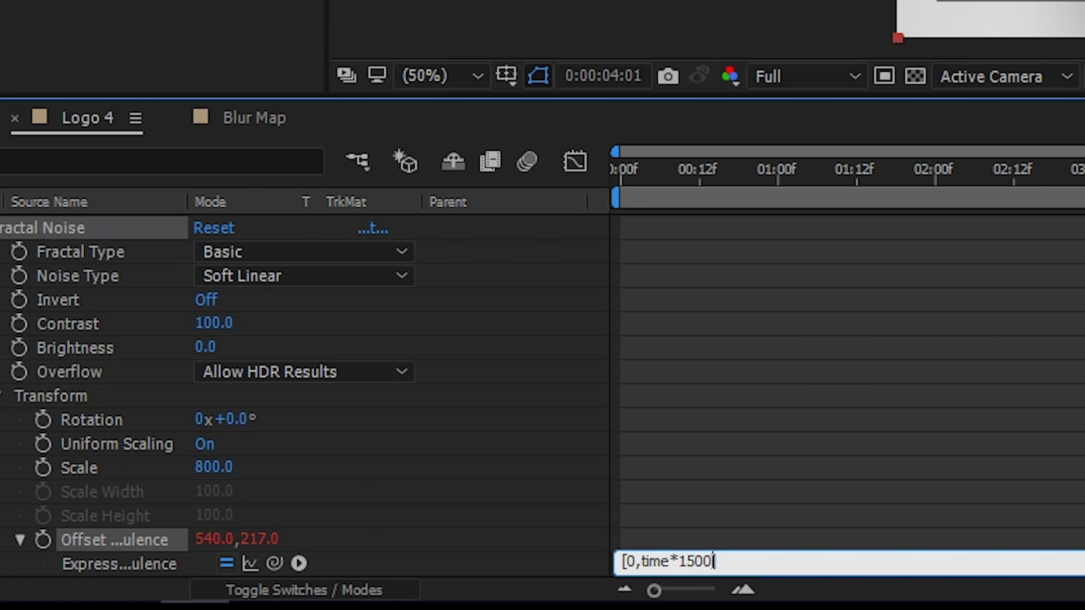
left_click(828, 356)
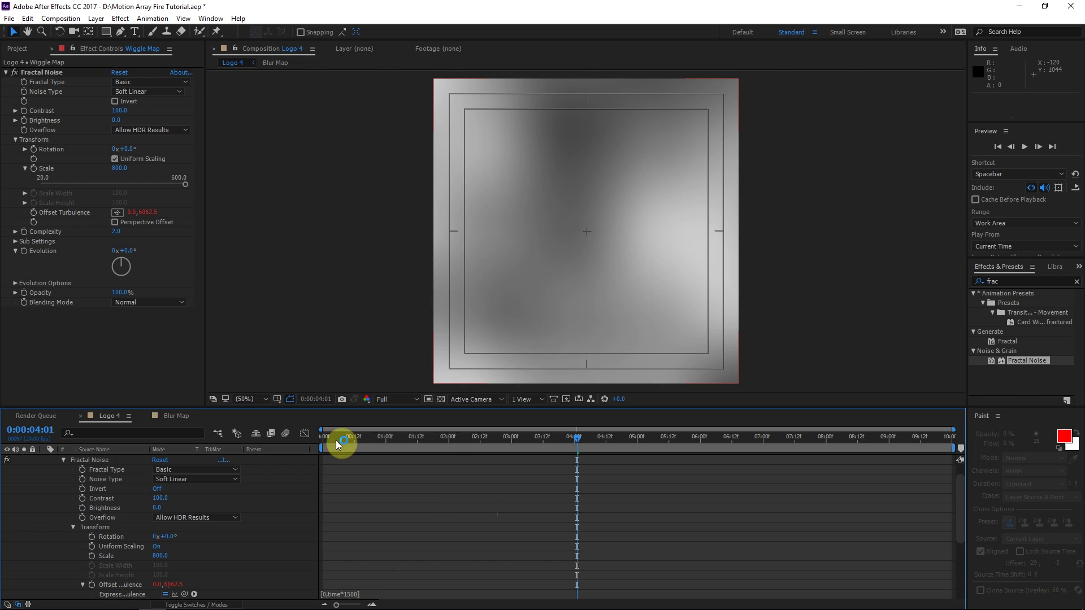
left_click_drag(336, 440, 483, 451)
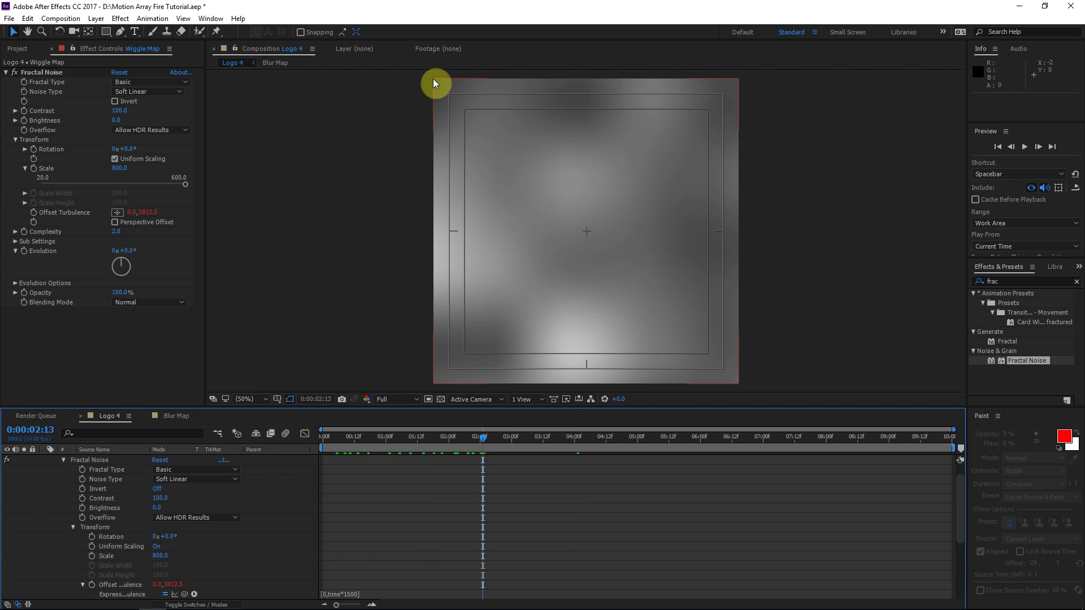
Change the Offset Turbulence expression to [0,time*-1500] and scrub the timeline to check the noise direction.
left_click(352, 594)
left_click(348, 594)
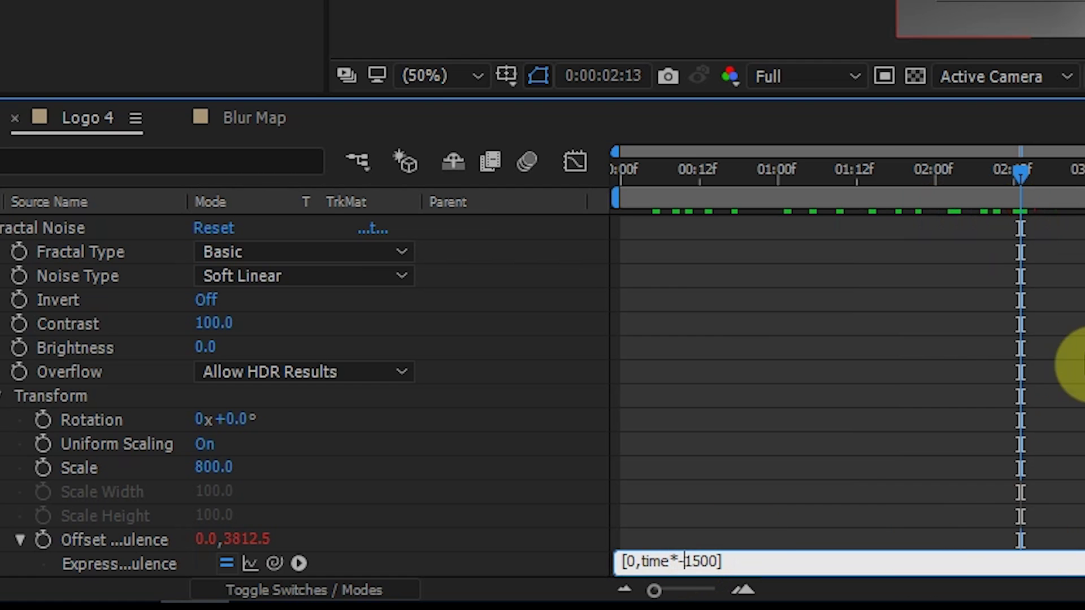
left_click(676, 559)
type("-")
left_click(767, 466)
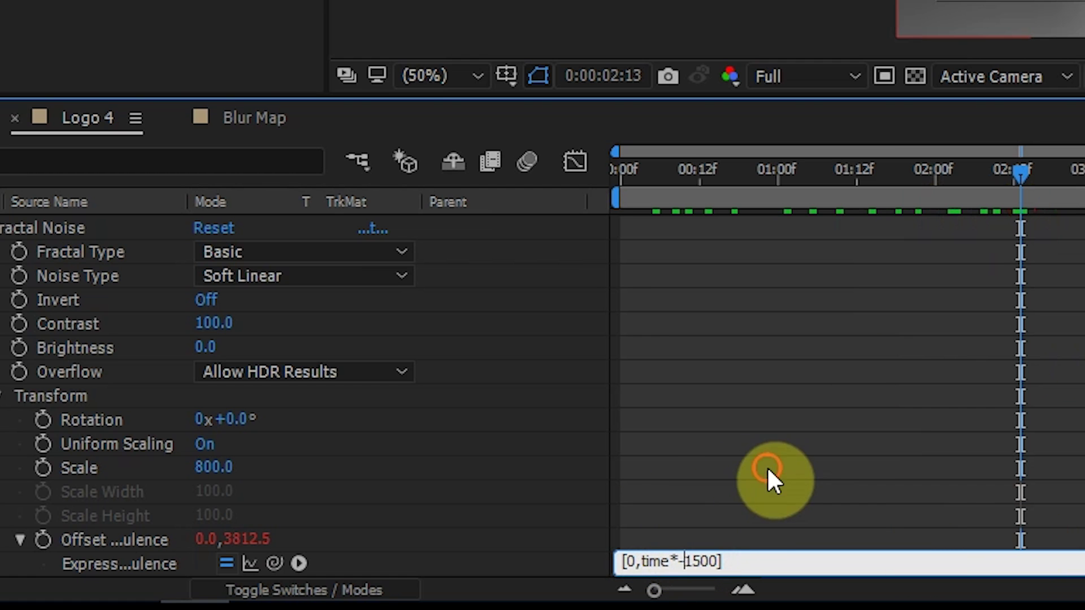
left_click_drag(812, 182, 1070, 177)
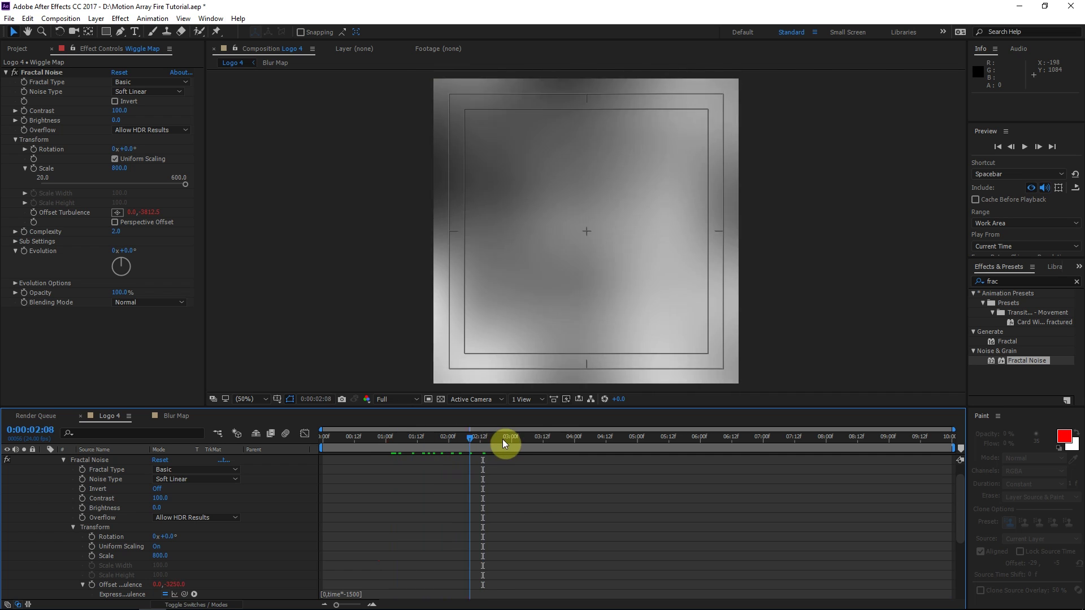
left_click_drag(503, 439, 527, 435)
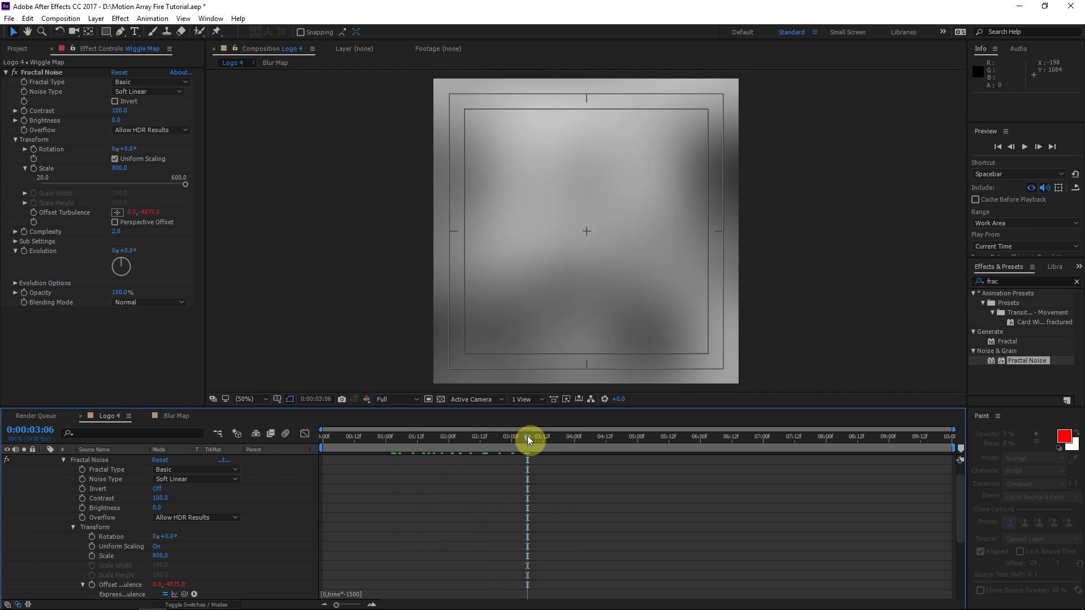
Pre-compose the Wiggle Map layer as Wiggle Map, moving all attributes into the new composition, and hide it.
key("ctrl+grave")
left_click(121, 462)
right_click(121, 460)
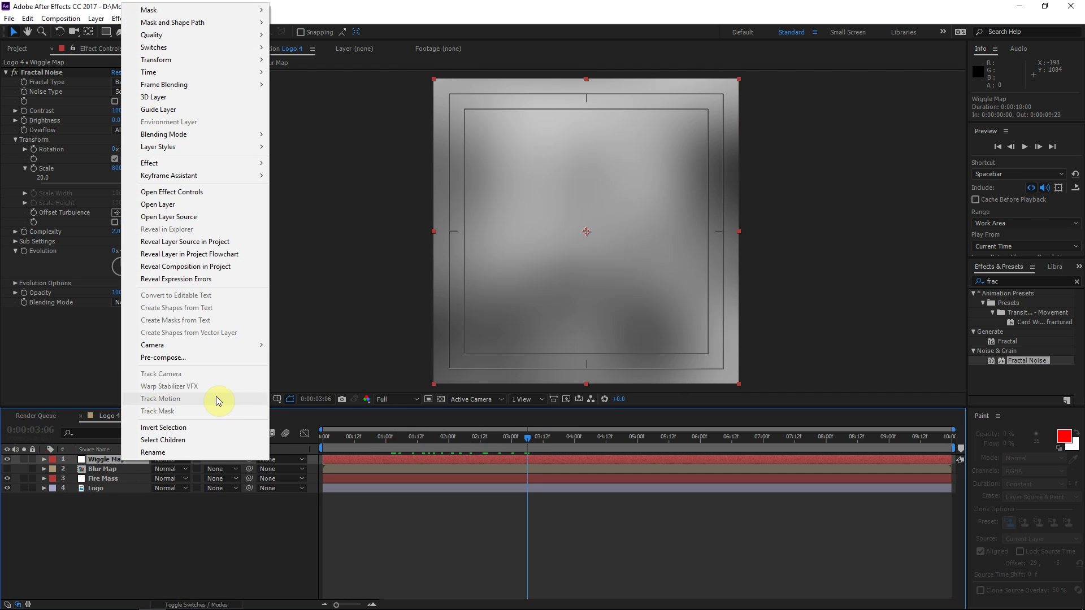
left_click(182, 357)
left_click(453, 290)
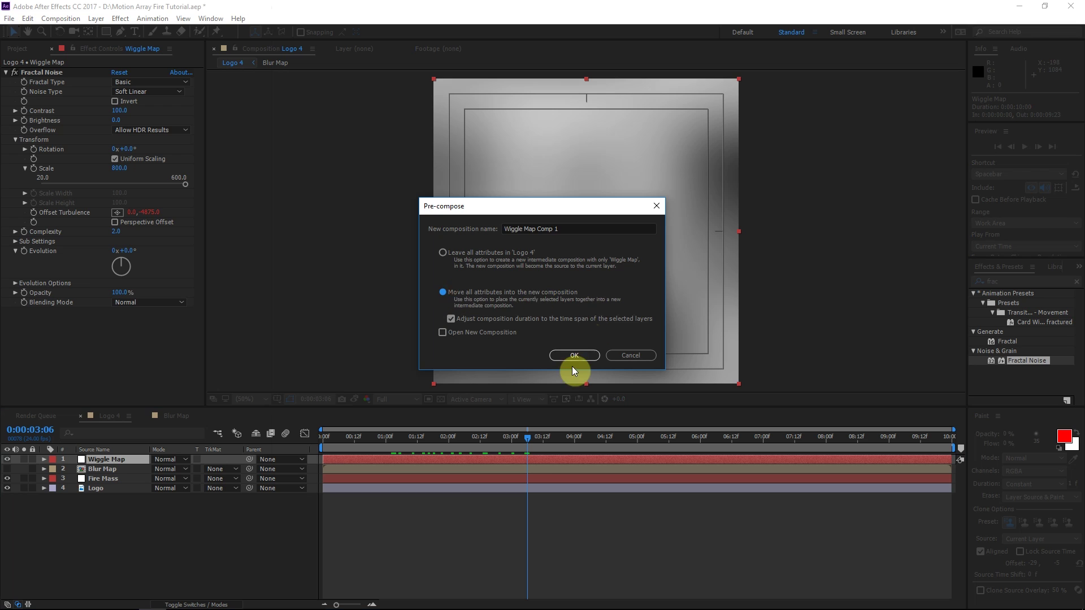
left_click(575, 354)
left_click_drag(7, 459, 8, 469)
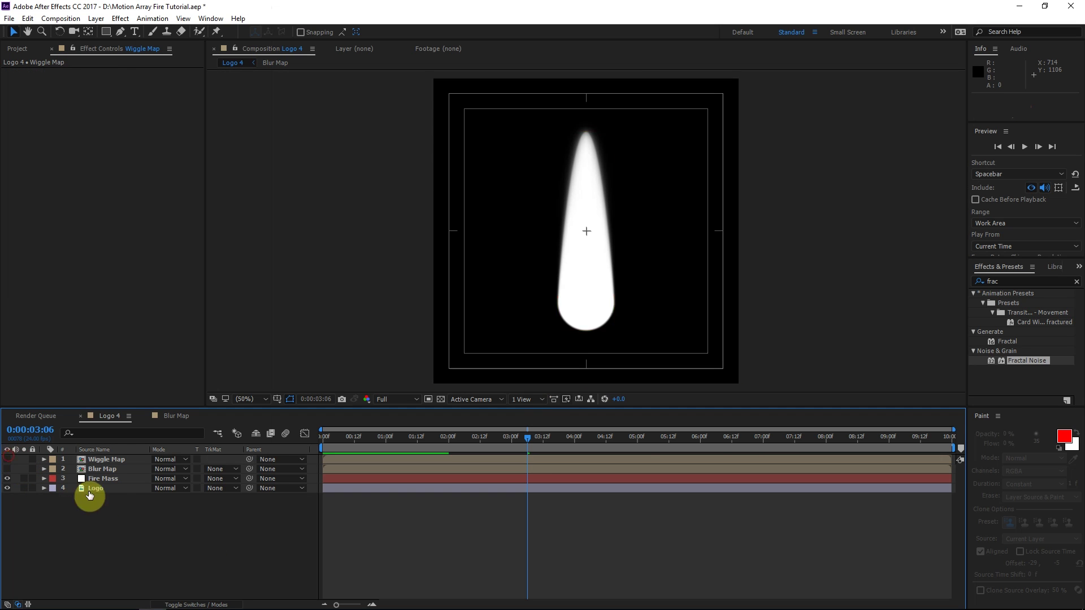
Create an adjustment layer directly above Fire Mass and rename it Wiggle.
left_click(108, 479)
key("ctrl+alt+y")
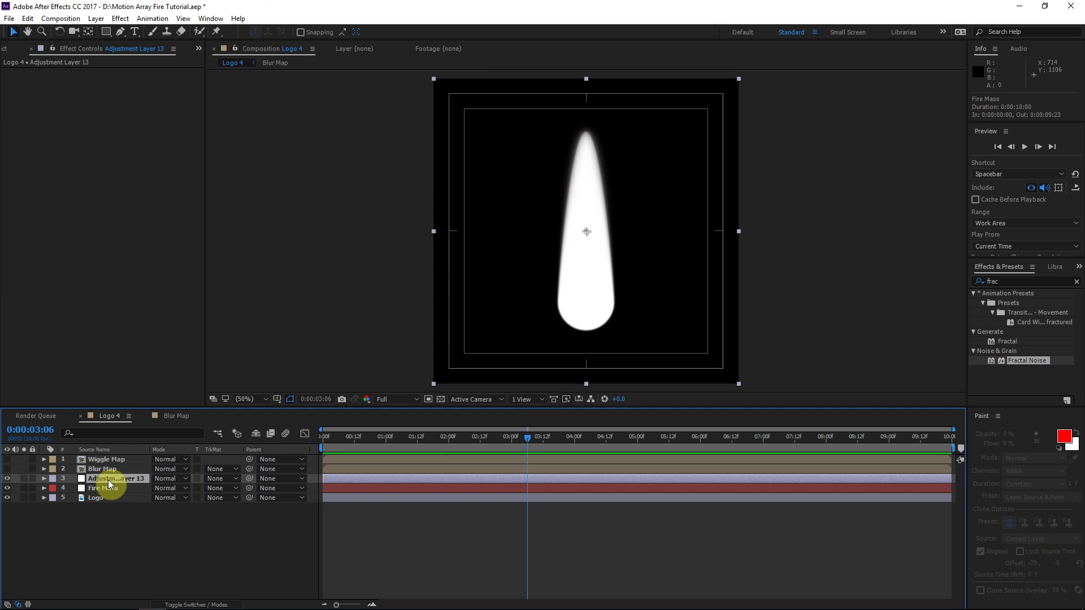
key("Return")
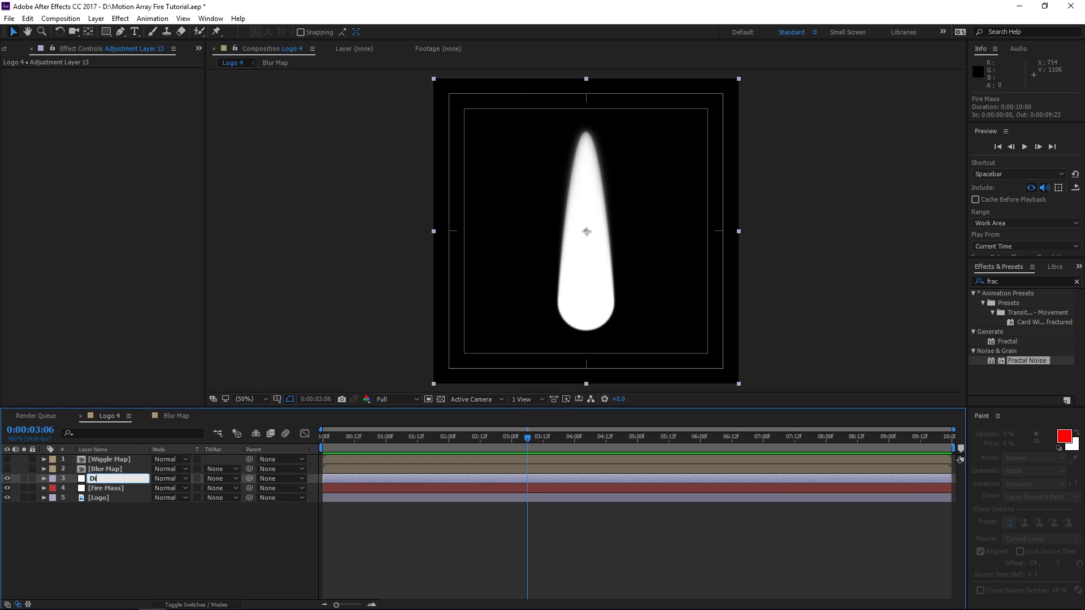
type("Wiggle")
key("Return")
Apply the Displacement Map effect to the Wiggle layer and choose Wiggle Map as its displacement map layer.
left_click(122, 481)
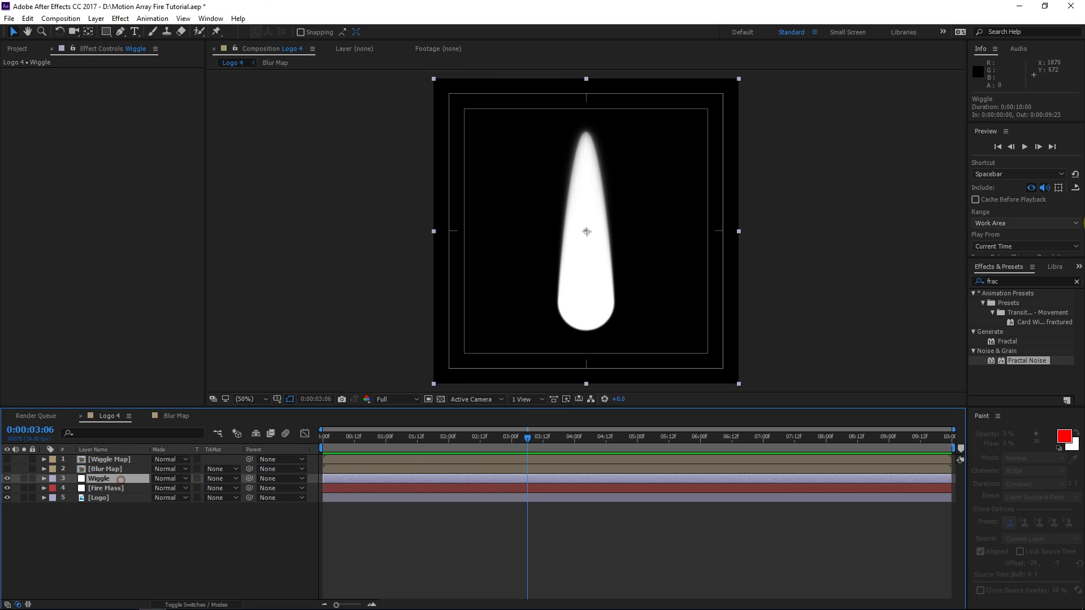
left_click(997, 281)
type("displace")
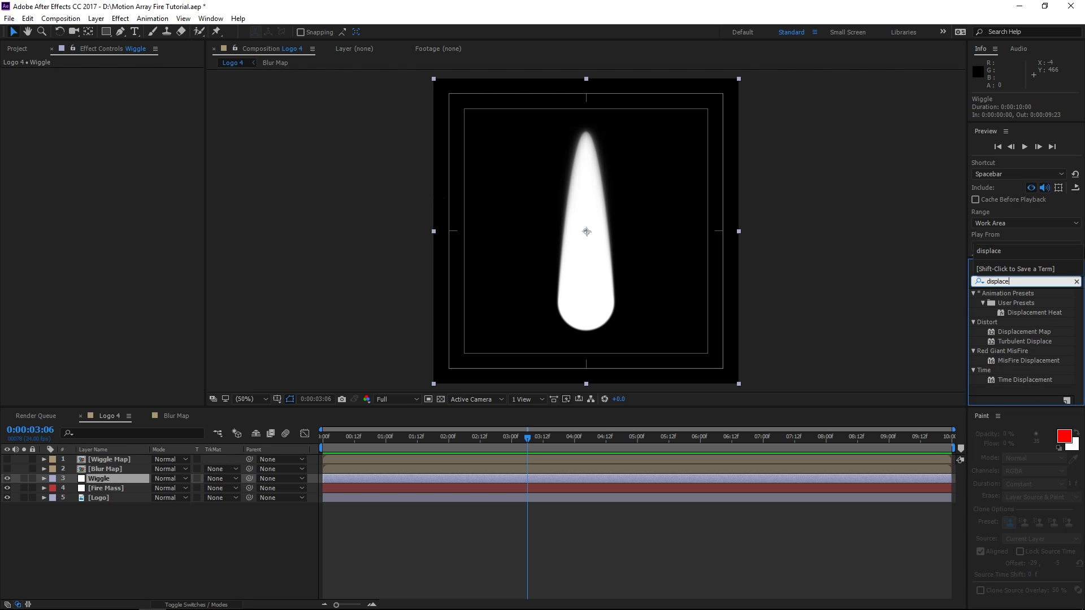
left_click_drag(1024, 332, 65, 88)
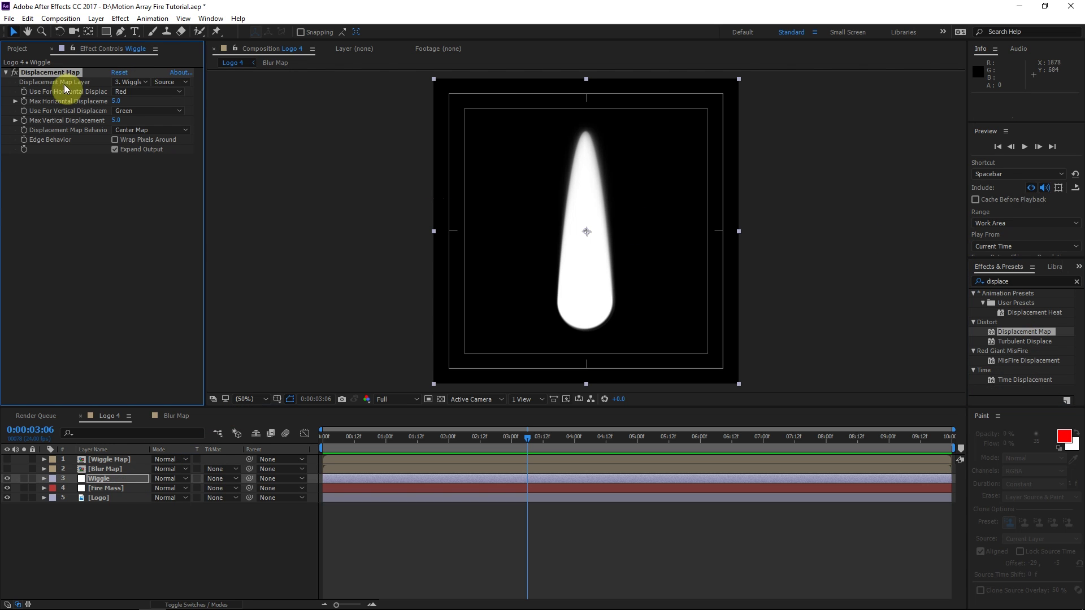
left_click(129, 82)
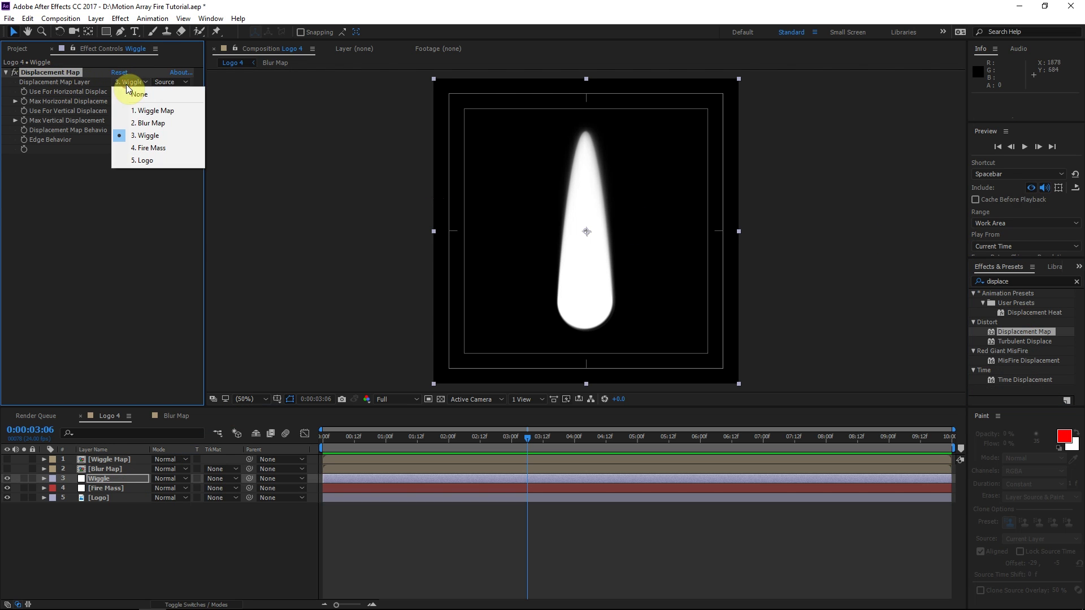
left_click(156, 111)
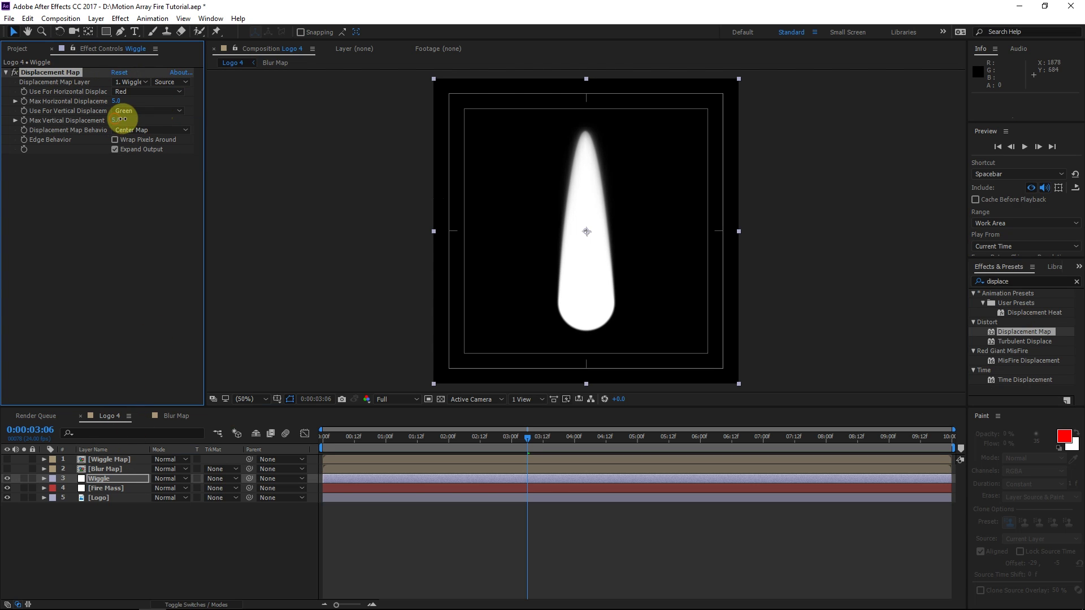
Set the maximum horizontal displacement to 115 and the vertical to 73, then scrub the timeline to preview the flame.
left_click_drag(120, 120, 193, 102)
left_click_drag(537, 436, 743, 438)
left_click_drag(619, 442, 559, 435)
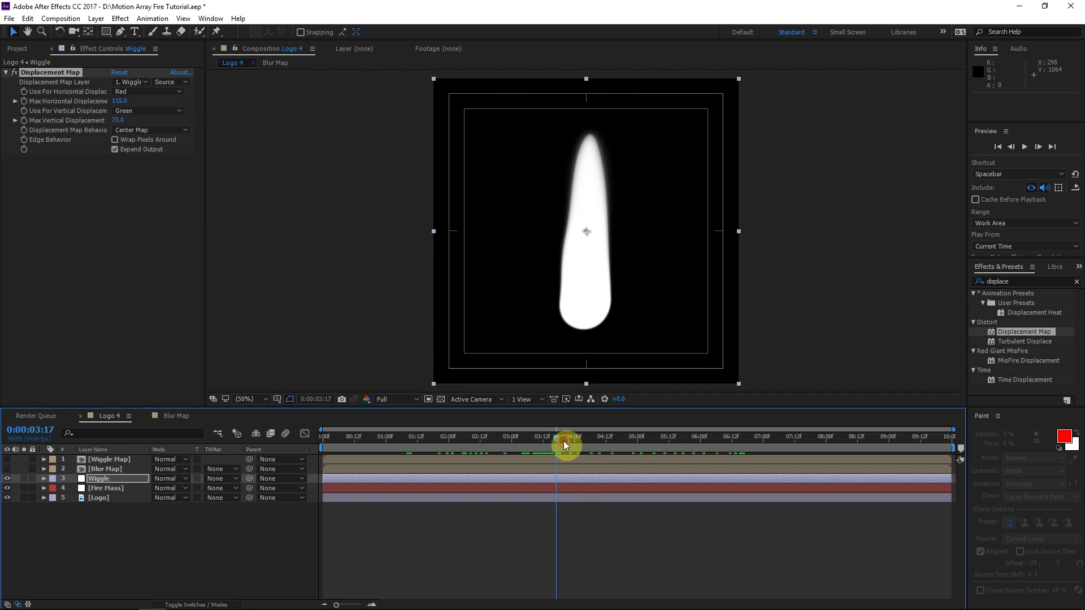
left_click_drag(564, 441, 587, 439)
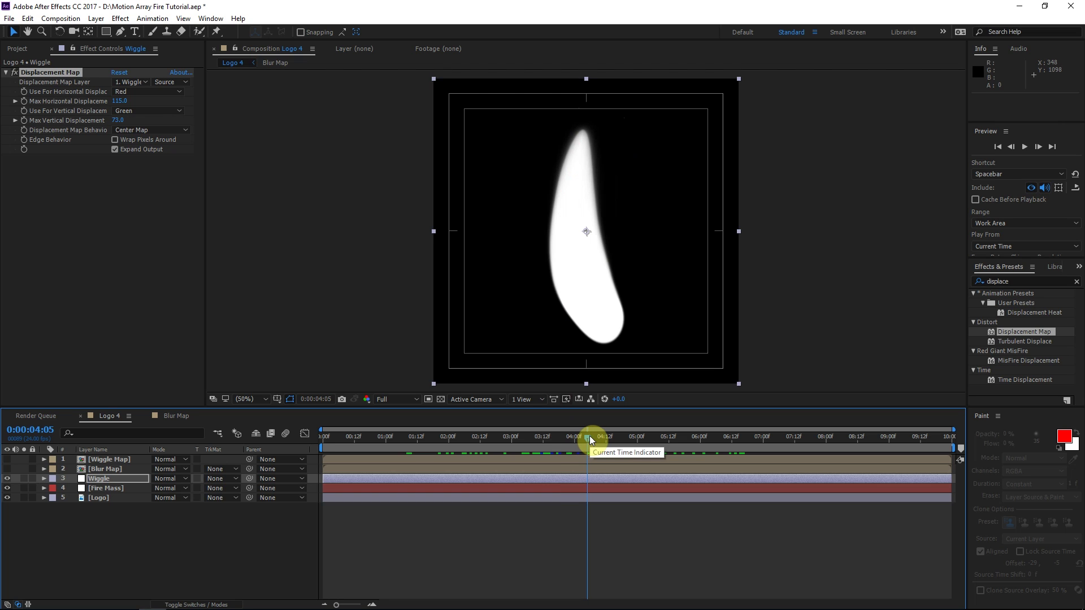
left_click_drag(588, 436, 620, 439)
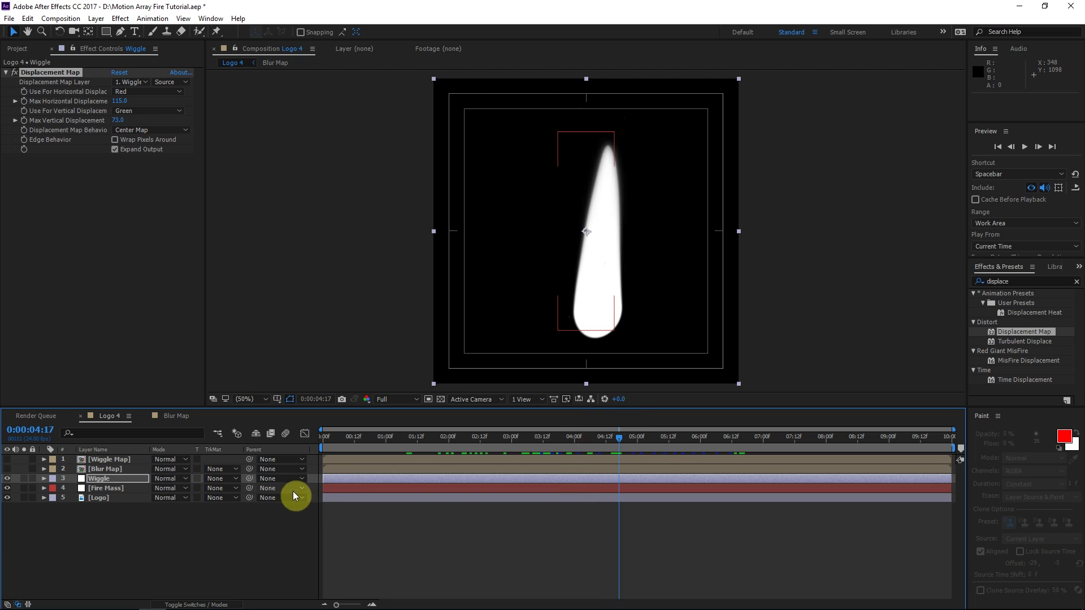
Open the Wiggle Map composition and add a 1080 x 1080 px gray solid with 50% brightness above the noise layer.
double_click(120, 459)
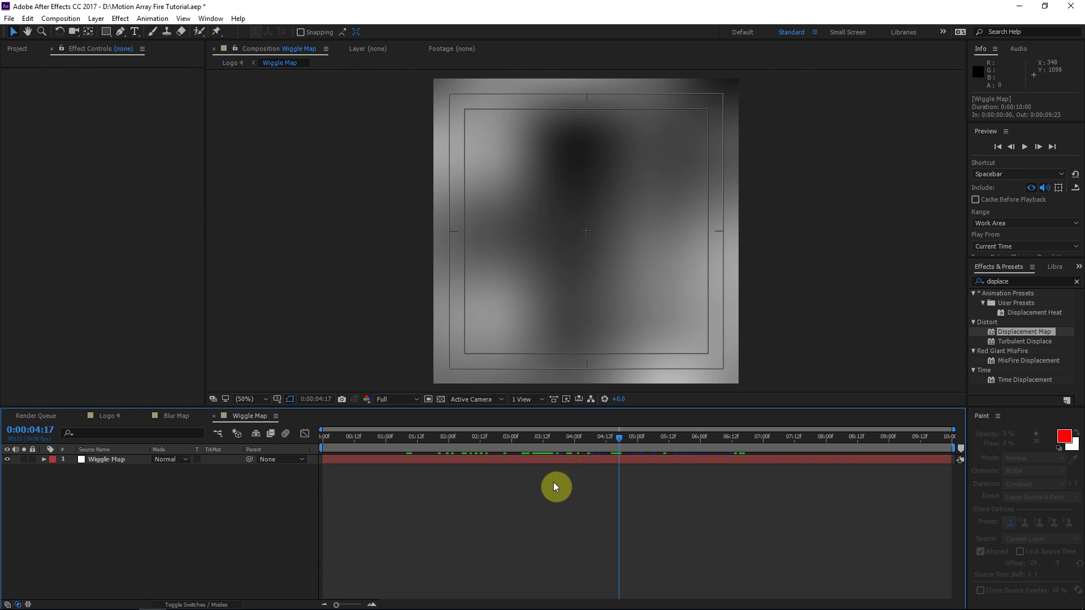
left_click(486, 498)
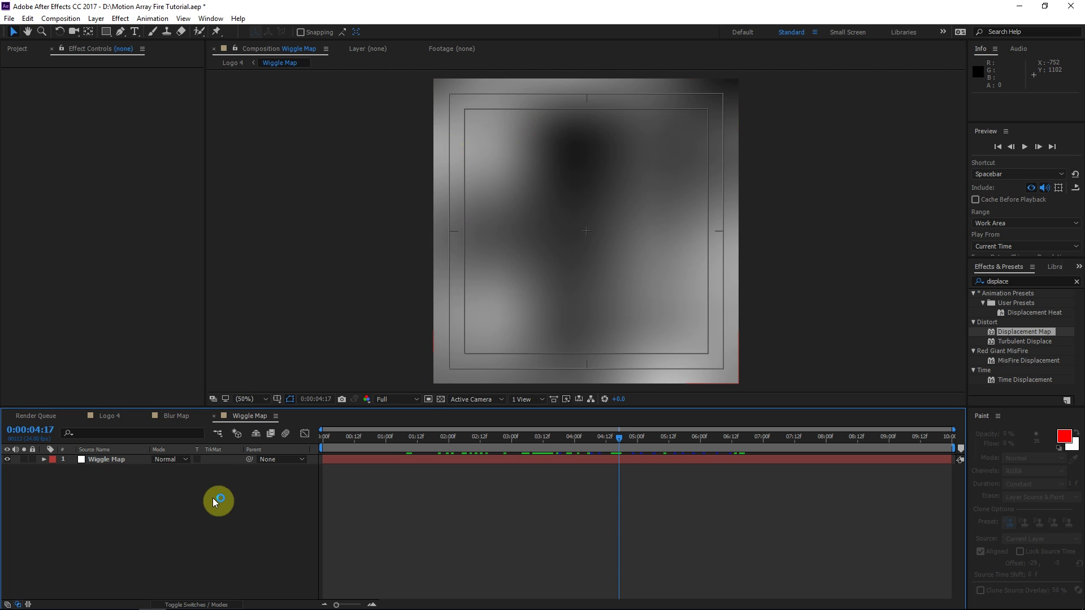
left_click(124, 463)
key("ctrl+shift+y")
left_click(535, 360)
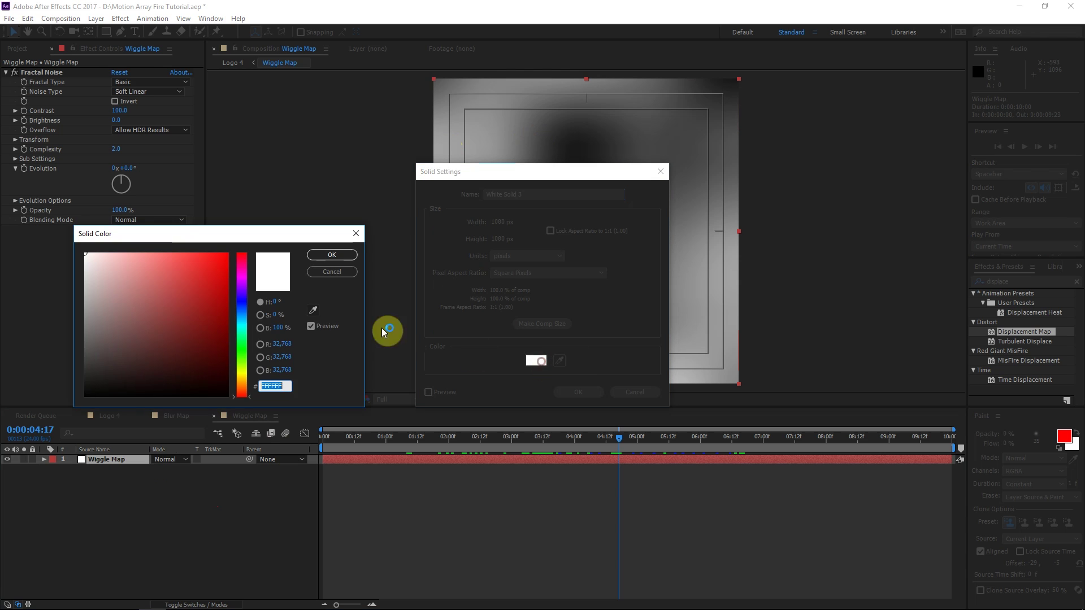
left_click(276, 328)
type("50")
left_click(343, 255)
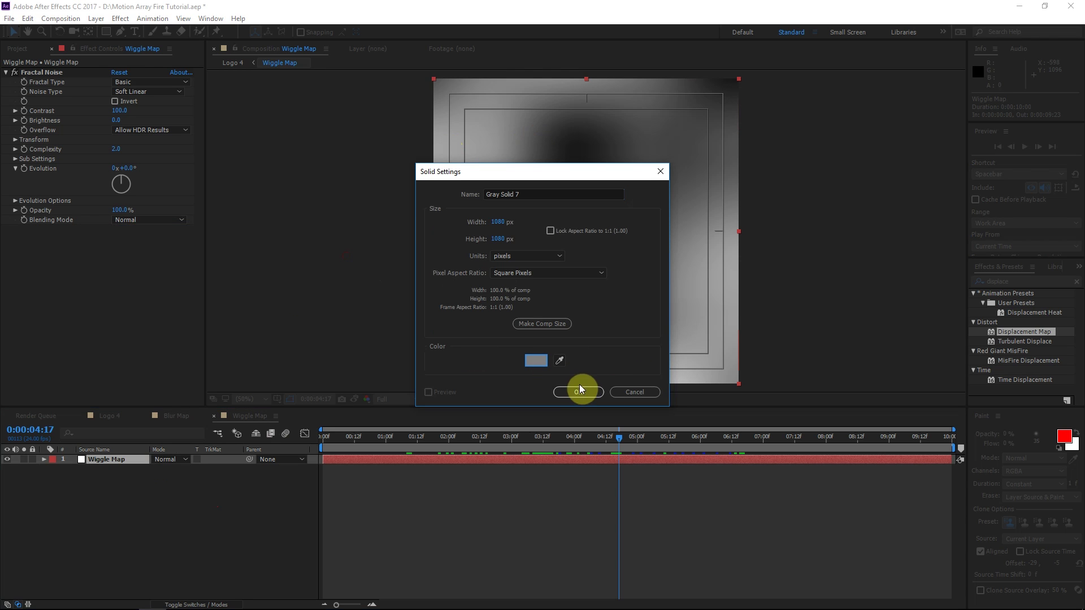
left_click(578, 390)
Draw a rectangular mask on the gray solid so it covers only the lower part of the composition, and reveal its Mask Feather.
key("comma")
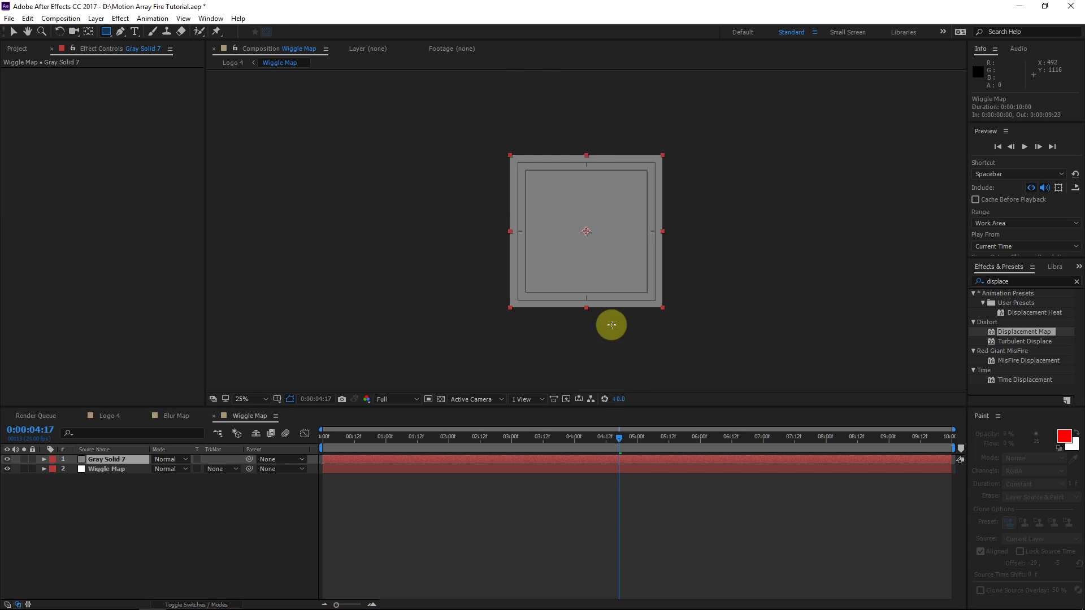
key("comma")
left_click_drag(700, 363, 481, 234)
key("f")
key("period")
key("period")
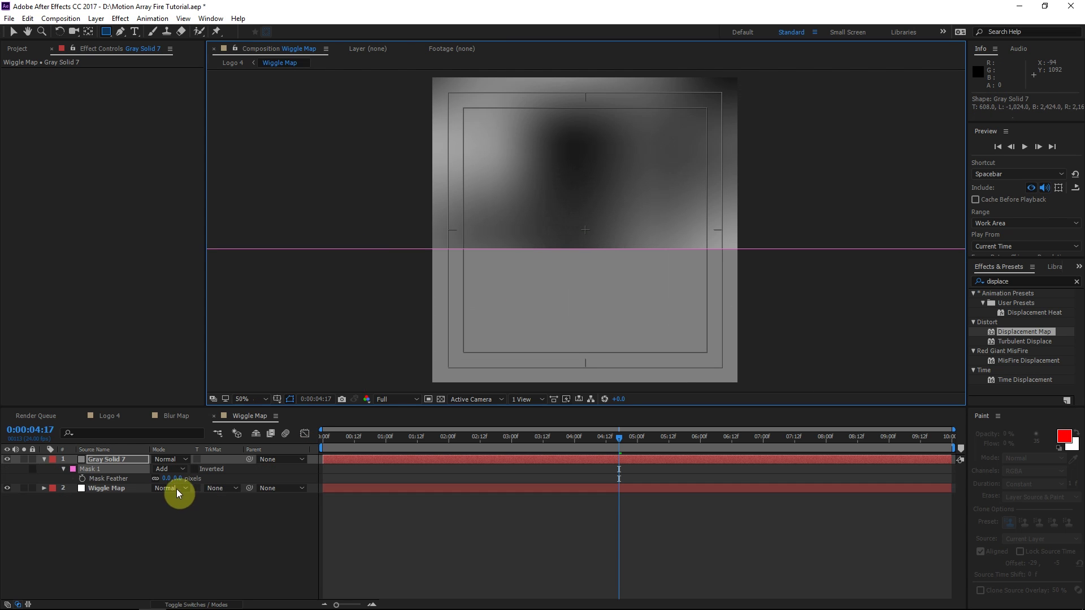
Set the gray solid's mask feather to 496 pixels and check the flame's motion in the Logo 4 composition.
key("v")
left_click(240, 63)
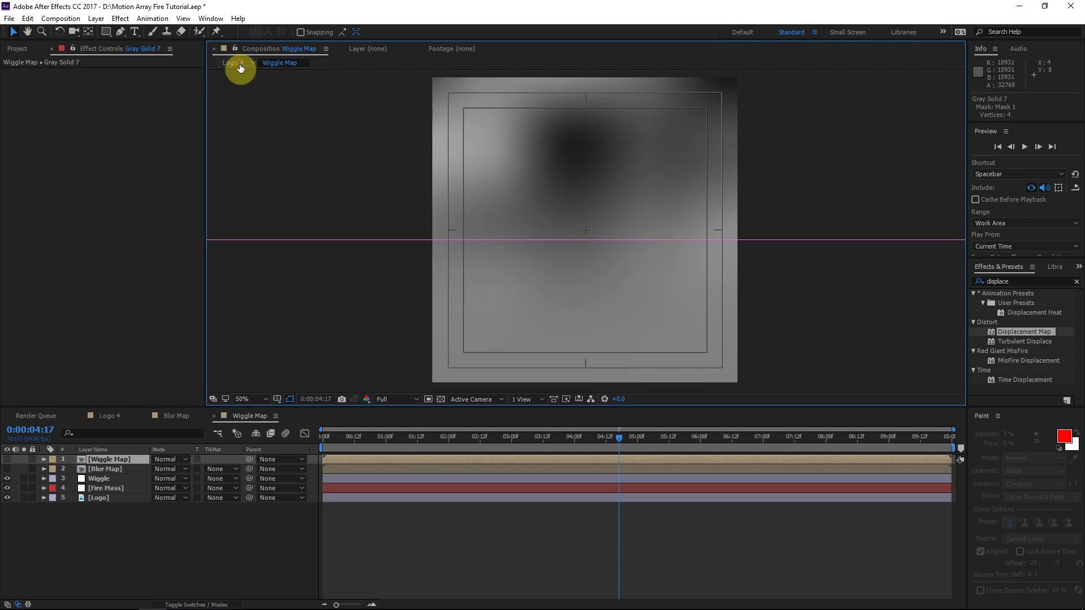
left_click_drag(386, 449, 557, 437)
double_click(110, 459)
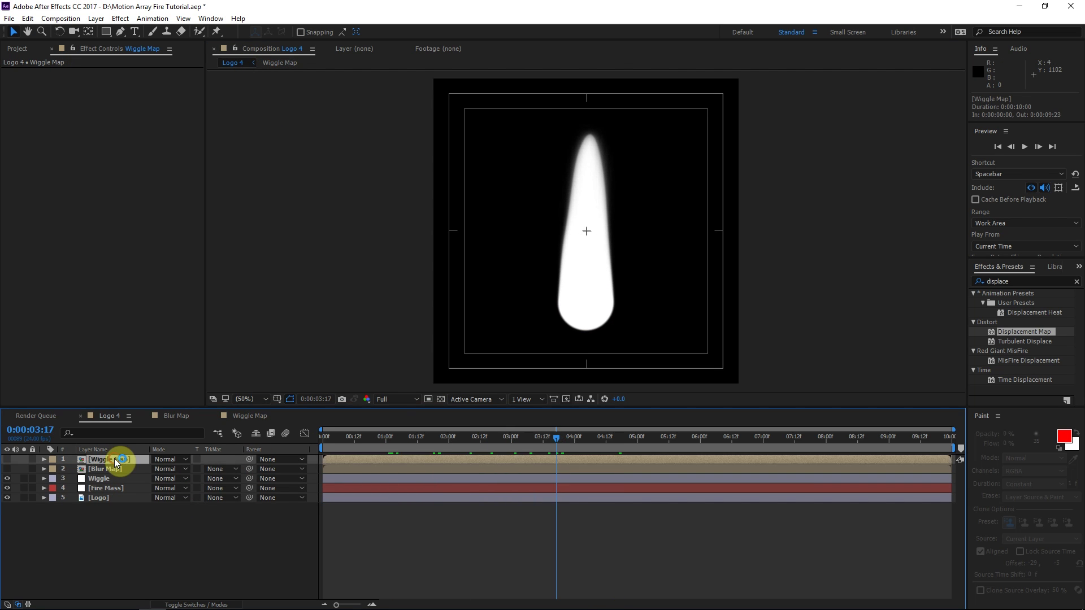
left_click(237, 63)
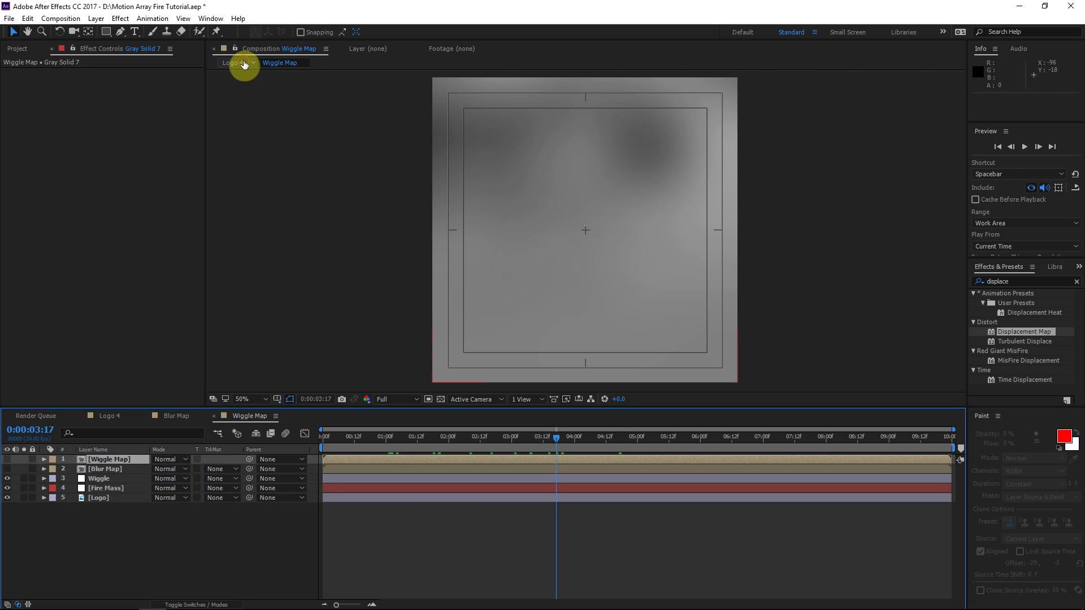
left_click_drag(591, 436, 784, 442)
double_click(99, 460)
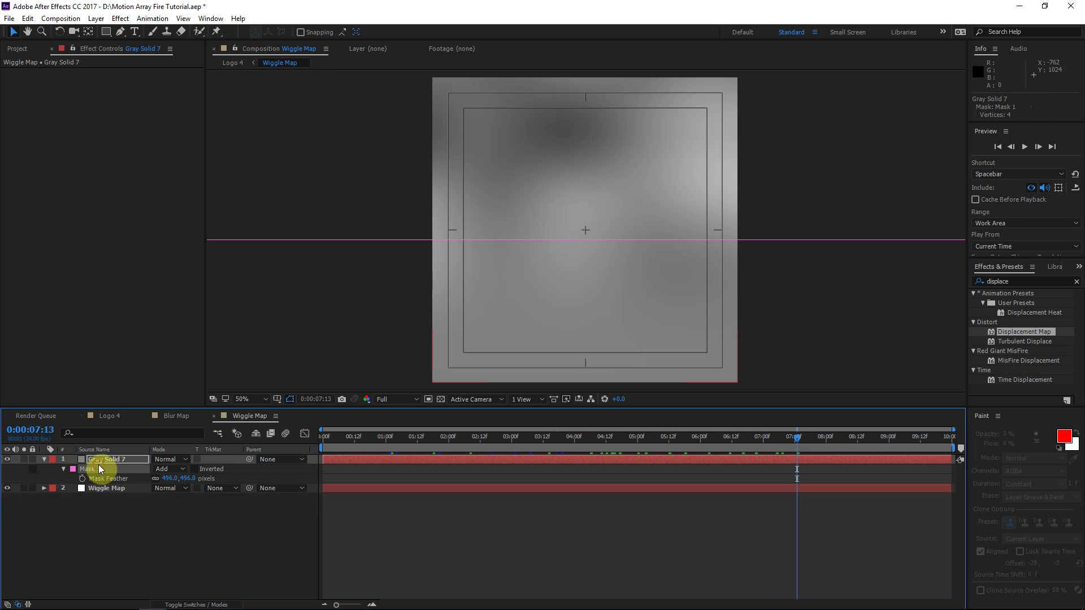
left_click(232, 62)
left_click_drag(650, 435, 572, 408)
Set both the maximum horizontal and vertical displacement of the Wiggle layer to 75 and scrub to preview the flame.
left_click(105, 479)
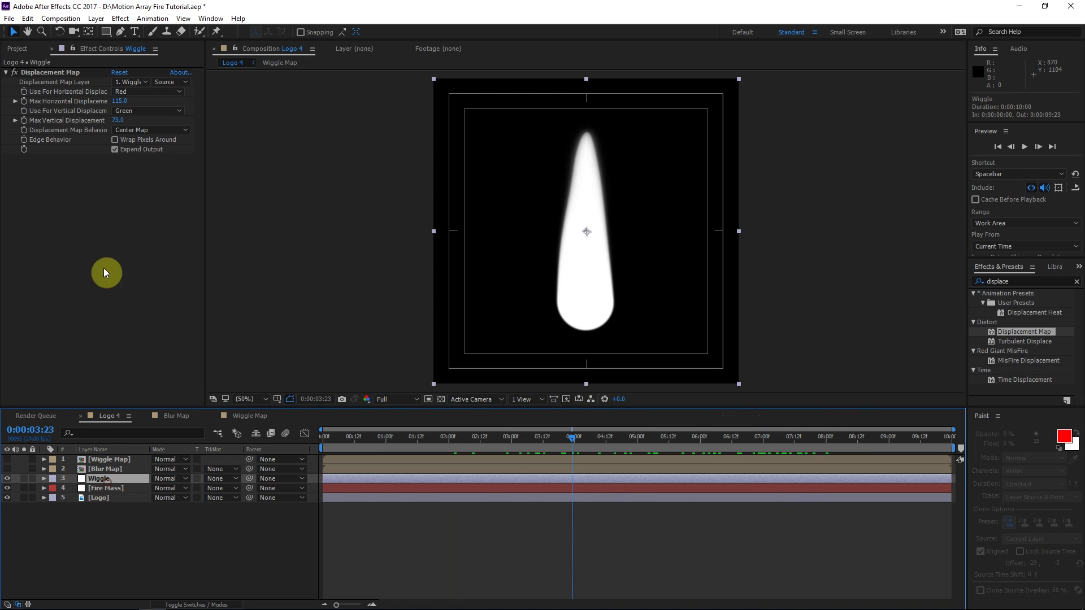
left_click(118, 101)
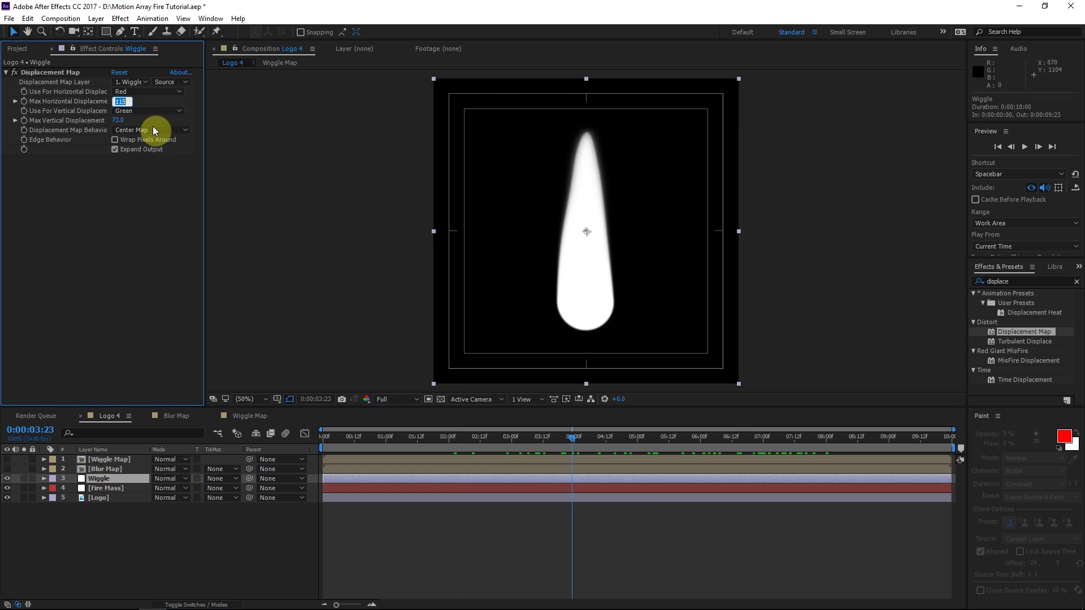
left_click_drag(473, 438, 744, 428)
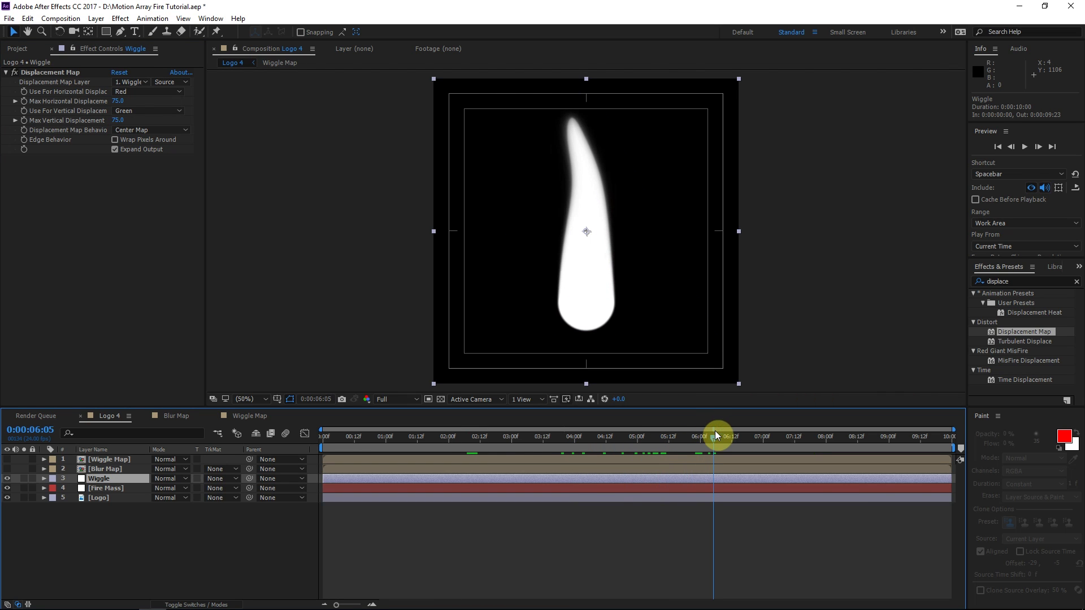
left_click(146, 527)
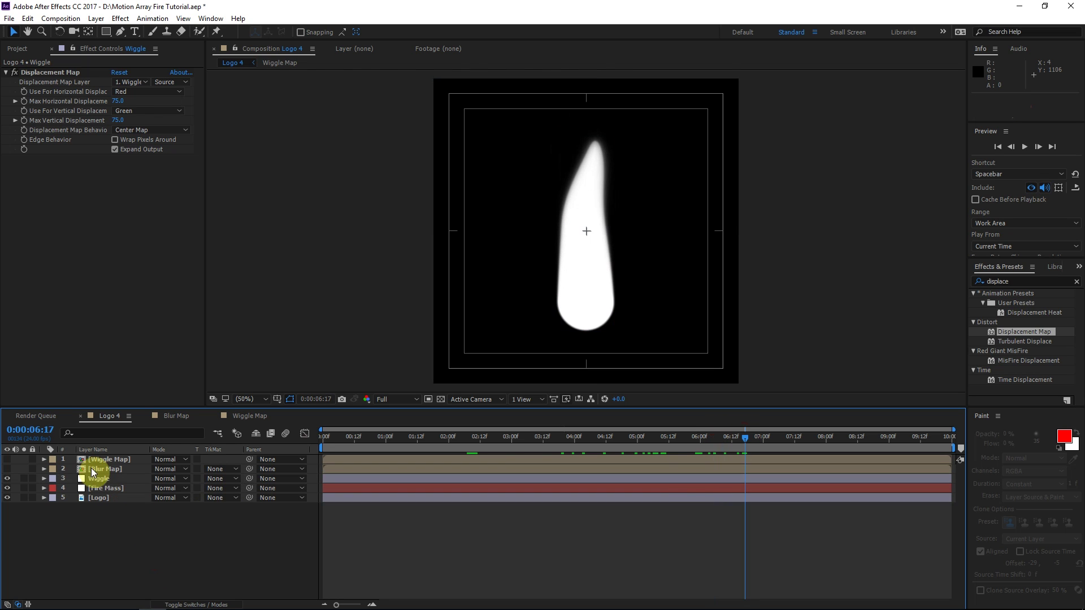
left_click(102, 478)
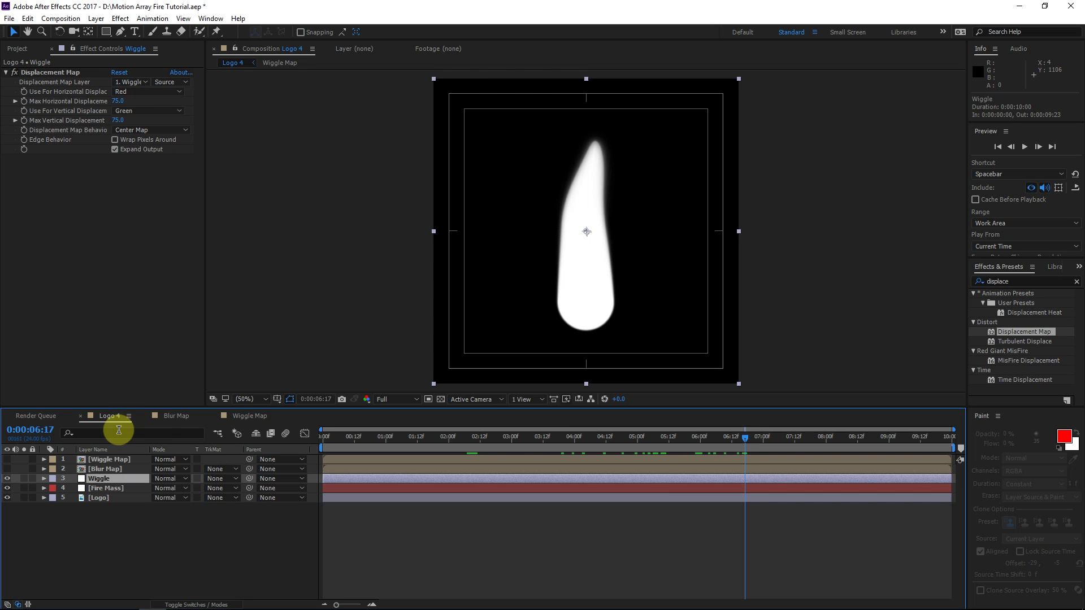
left_click(52, 72)
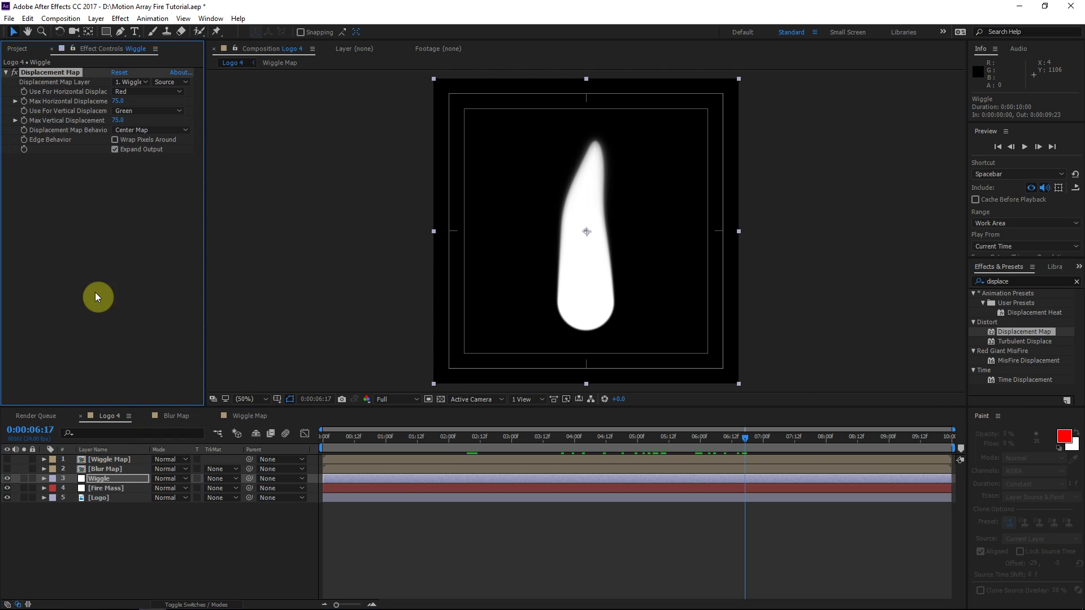
left_click(790, 383)
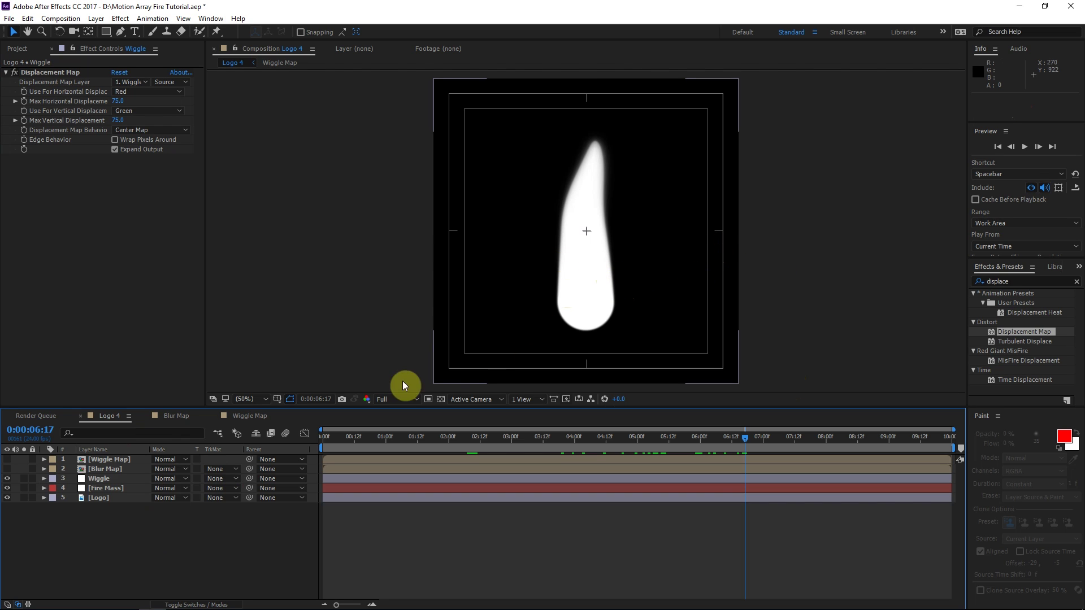
left_click(127, 458)
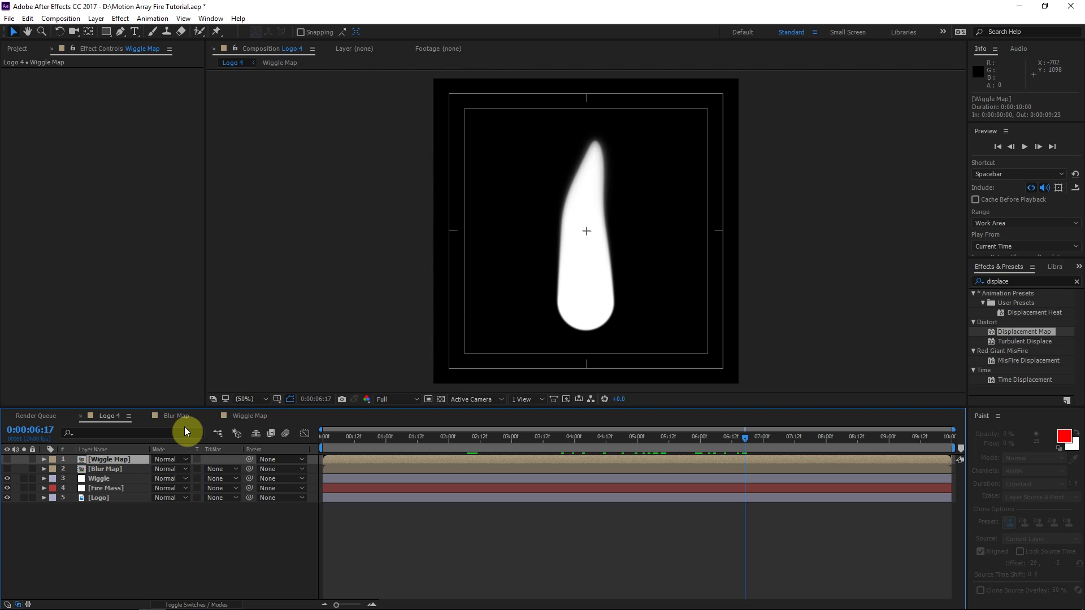
left_click(588, 158)
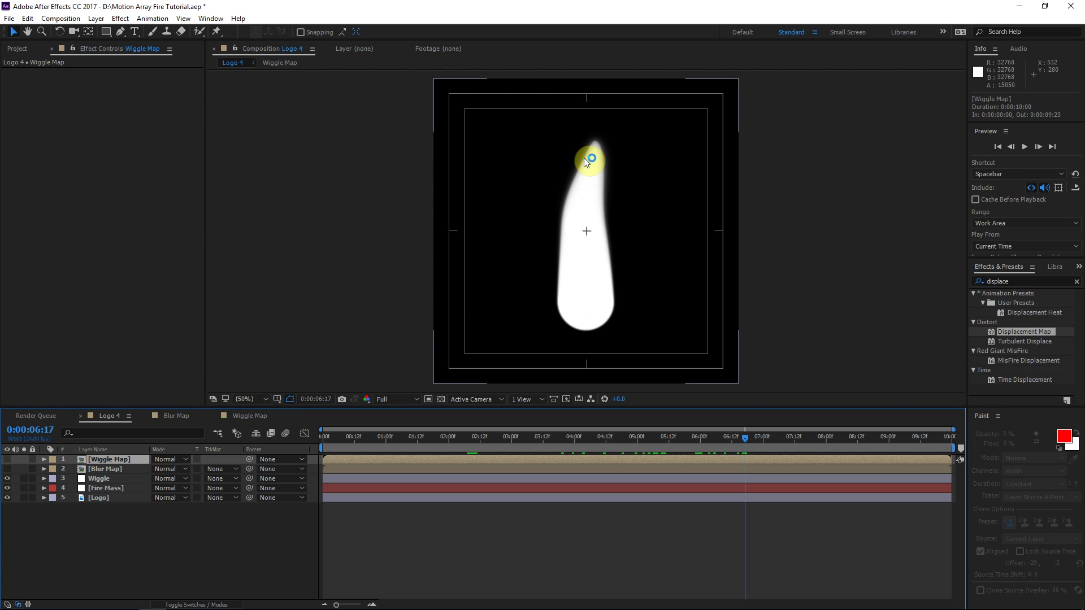
left_click(131, 525)
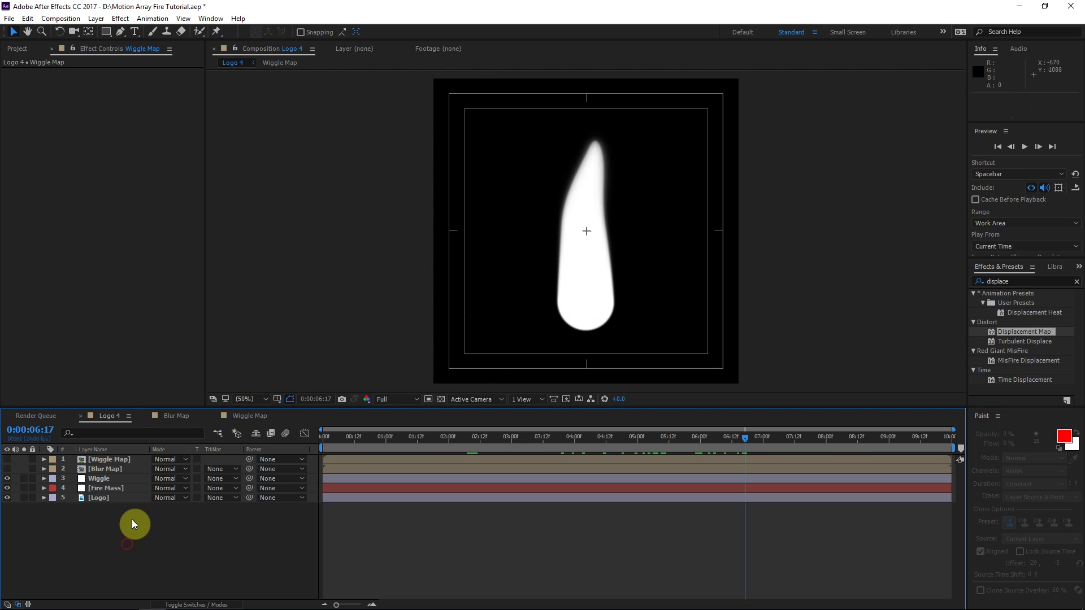
Create a 1080 x 1080 px gray solid named Distortion Map above the Wiggle Map layer.
left_click(128, 459)
key("ctrl+y")
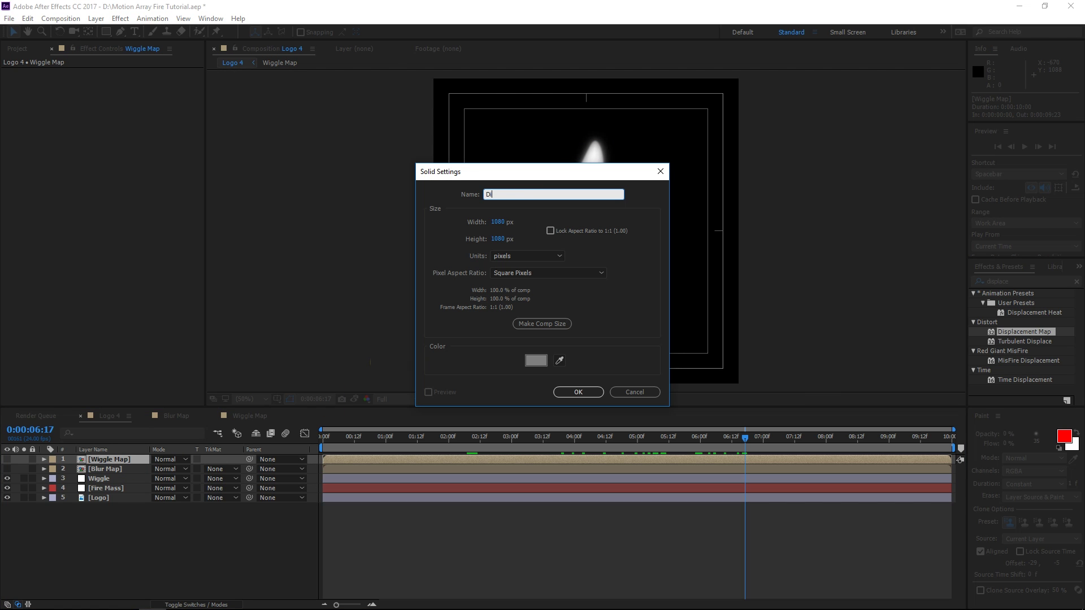
type("Distortion Ma")
type("p")
key("Return")
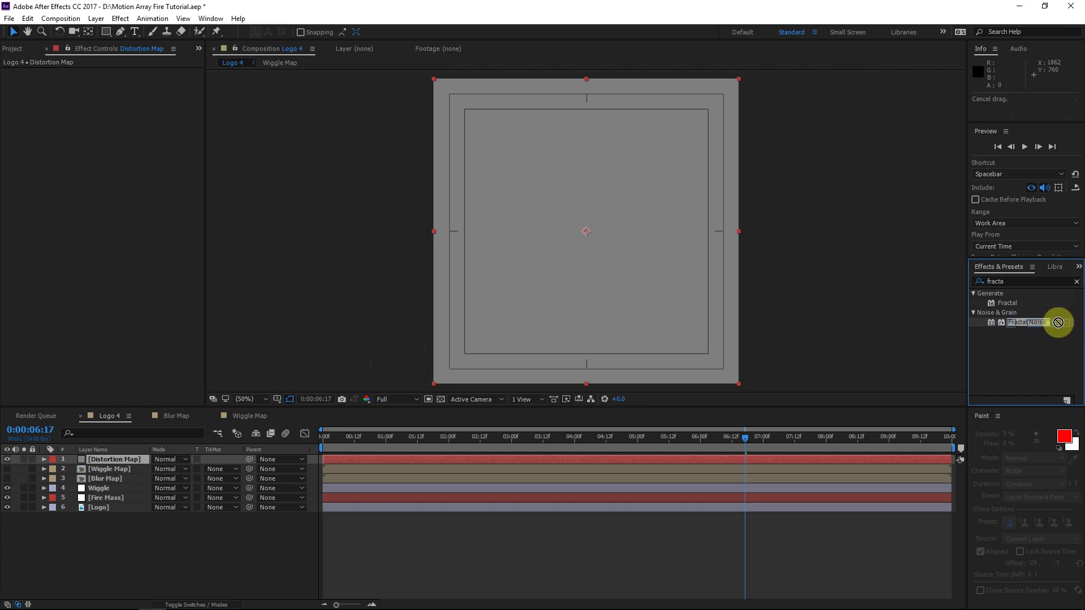
Apply Fractal Noise to the Distortion Map solid, turn off uniform scaling and set the scale height to 400.
left_click_drag(1058, 320, 95, 462)
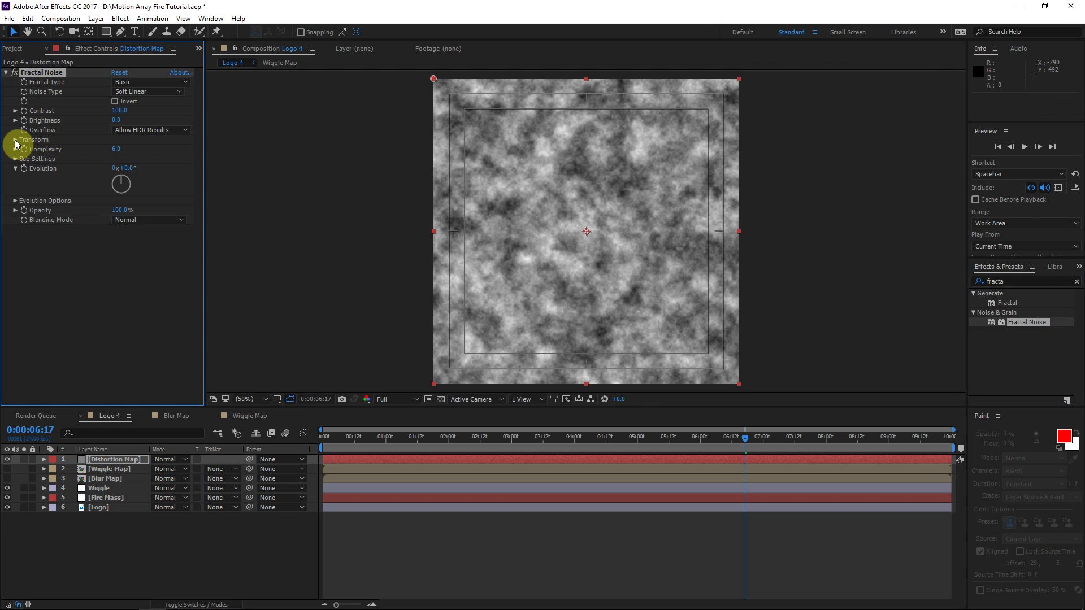
left_click(15, 140)
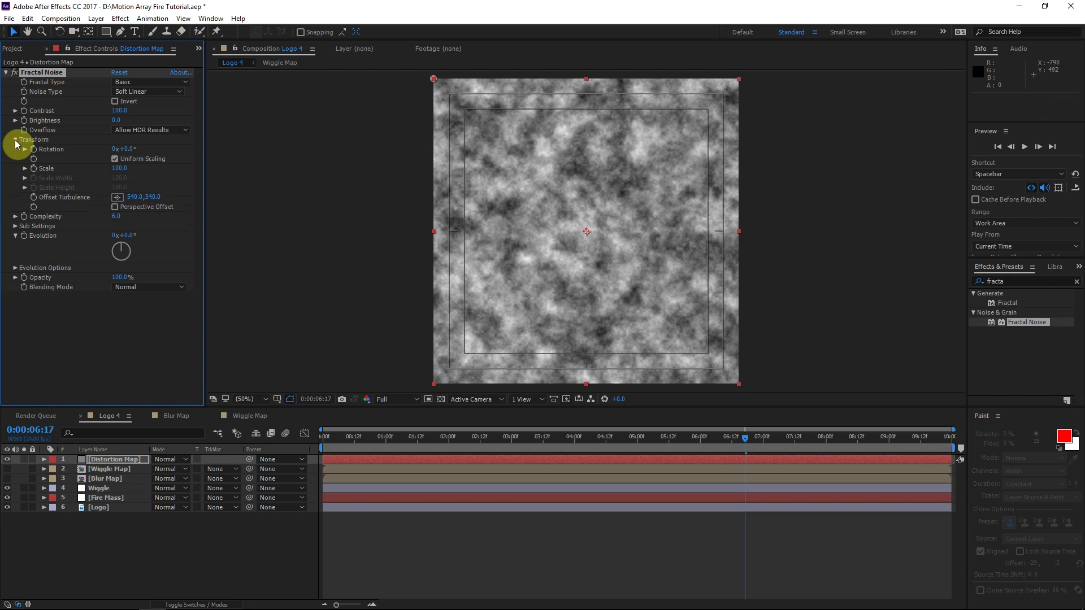
left_click(144, 161)
left_click(114, 159)
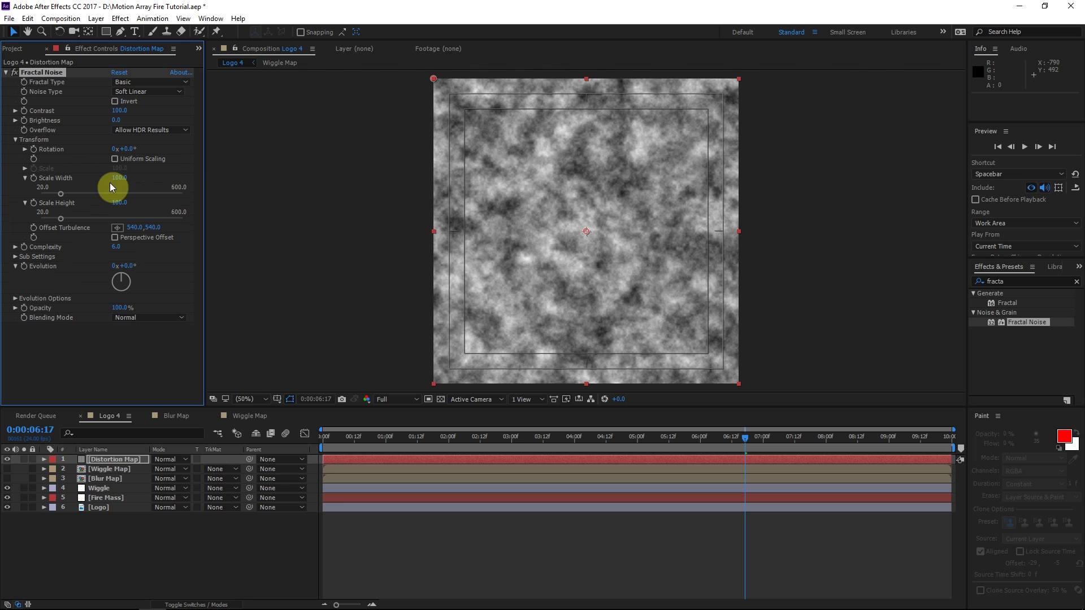
left_click_drag(122, 206, 178, 212)
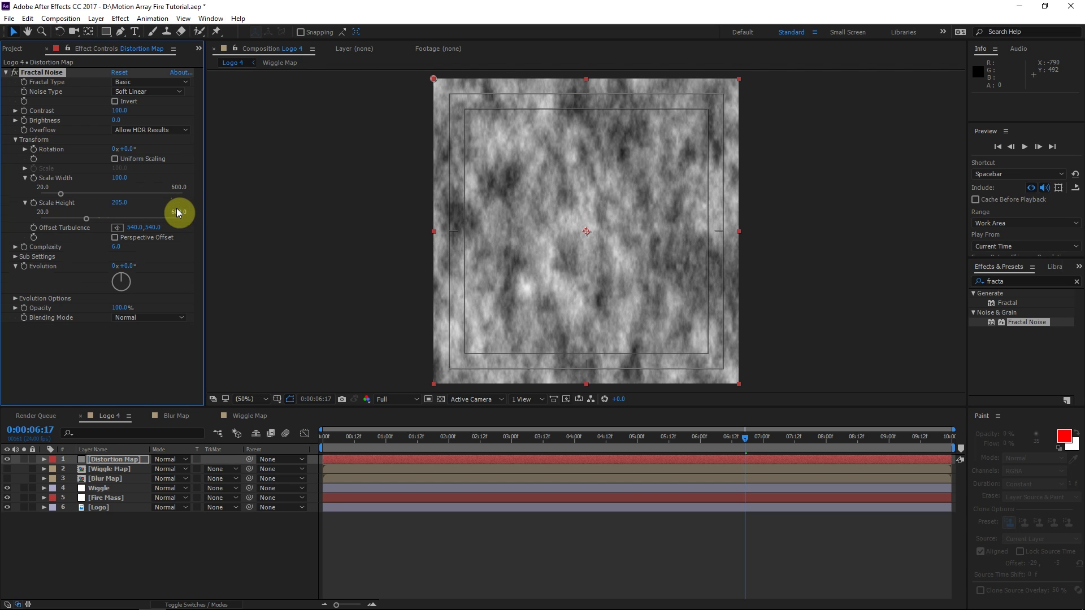
left_click(119, 203)
type("40")
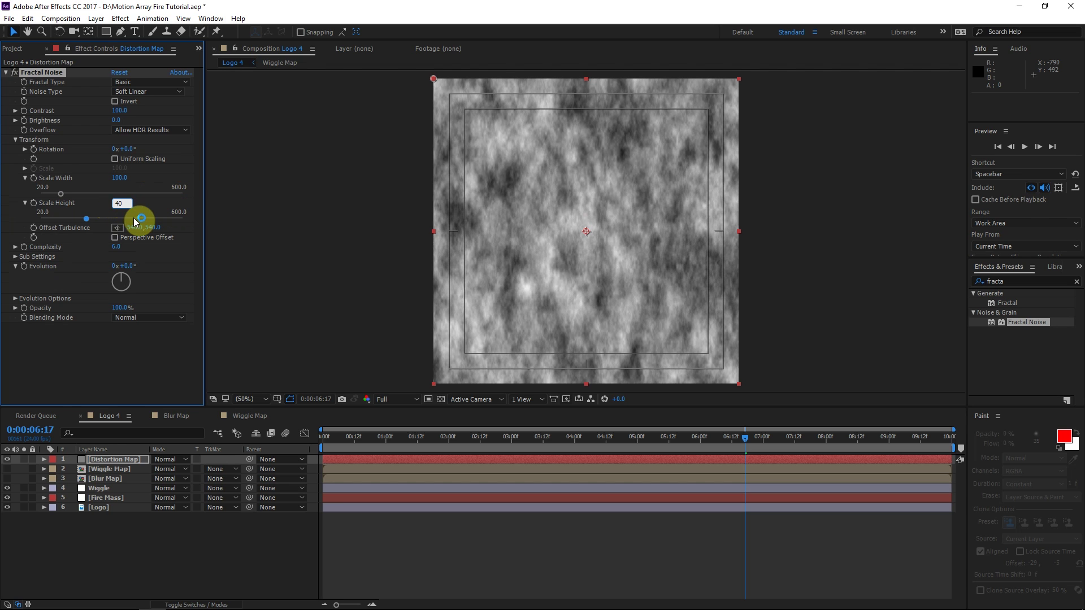
type("0")
key("Return")
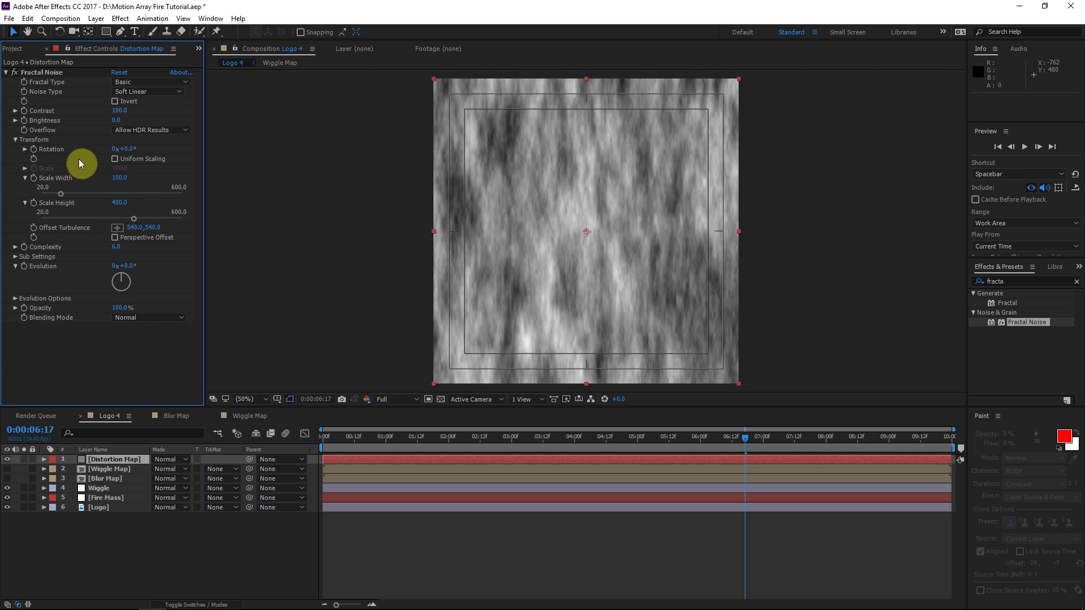
Set the contrast of the Distortion Map's Fractal Noise to 244.
left_click_drag(119, 113, 198, 108)
left_click(24, 72)
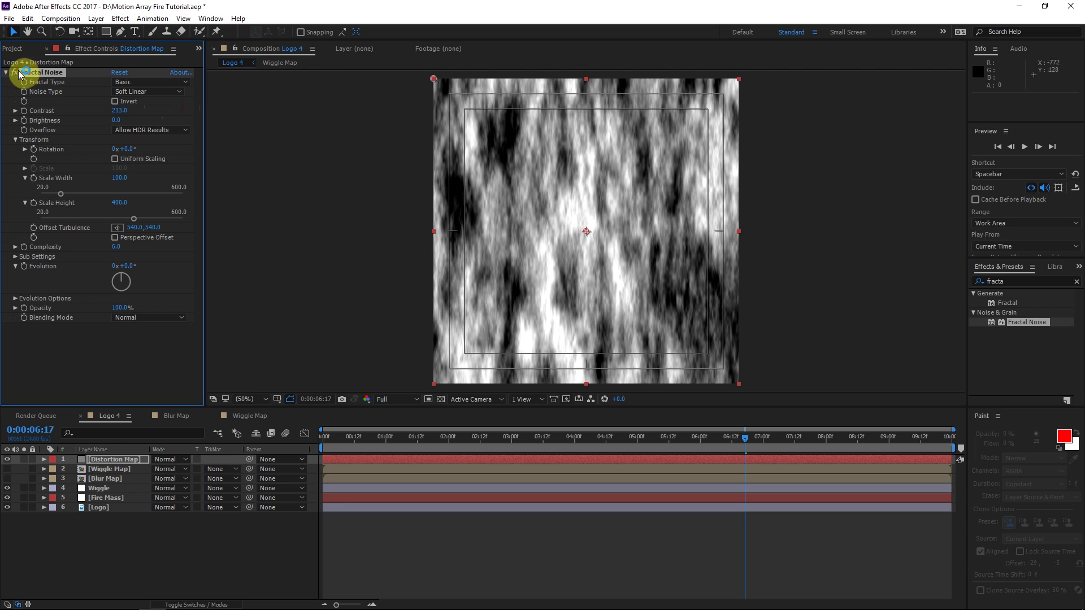
left_click_drag(113, 110, 139, 111)
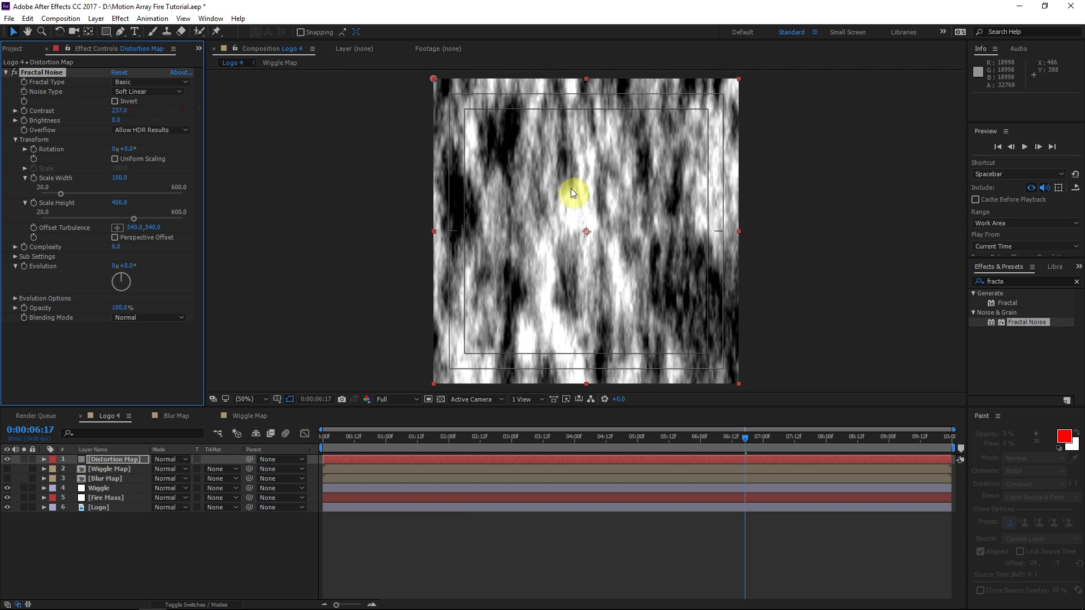
left_click_drag(116, 110, 142, 110)
Add Fast Blur (Legacy) with a blurriness of 8 after the Fractal Noise and enable Repeat Edge Pixels.
double_click(1035, 281)
type("fast")
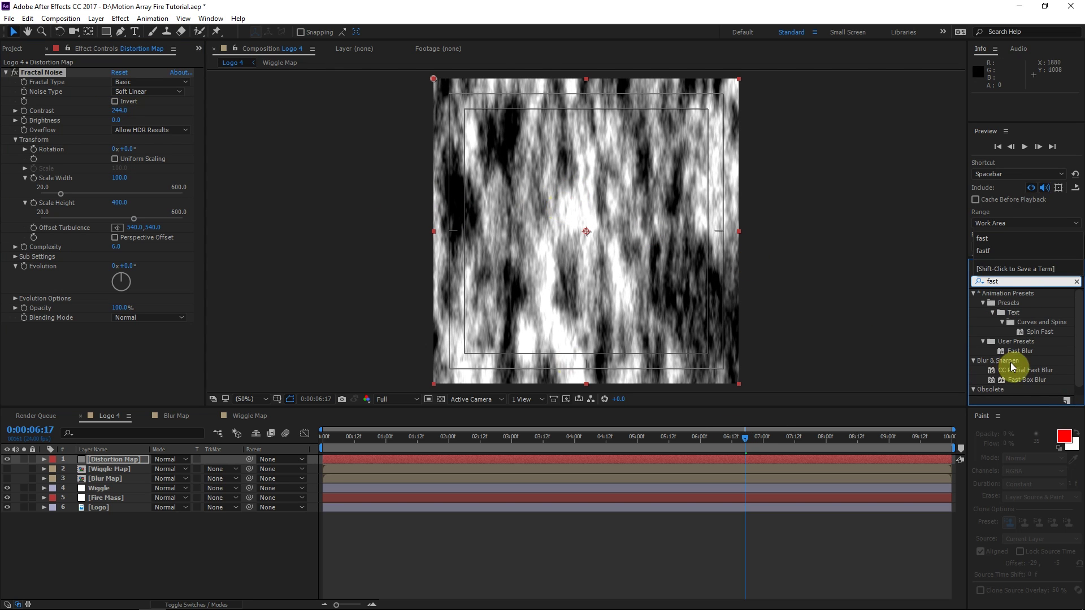
left_click_drag(1012, 390, 118, 338)
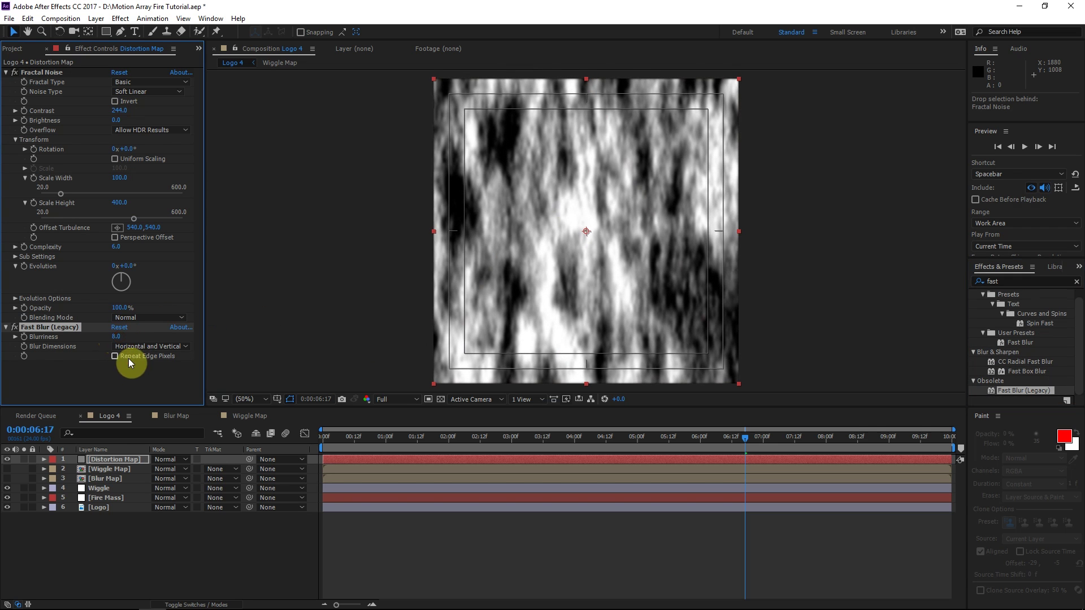
left_click(115, 356)
left_click(147, 382)
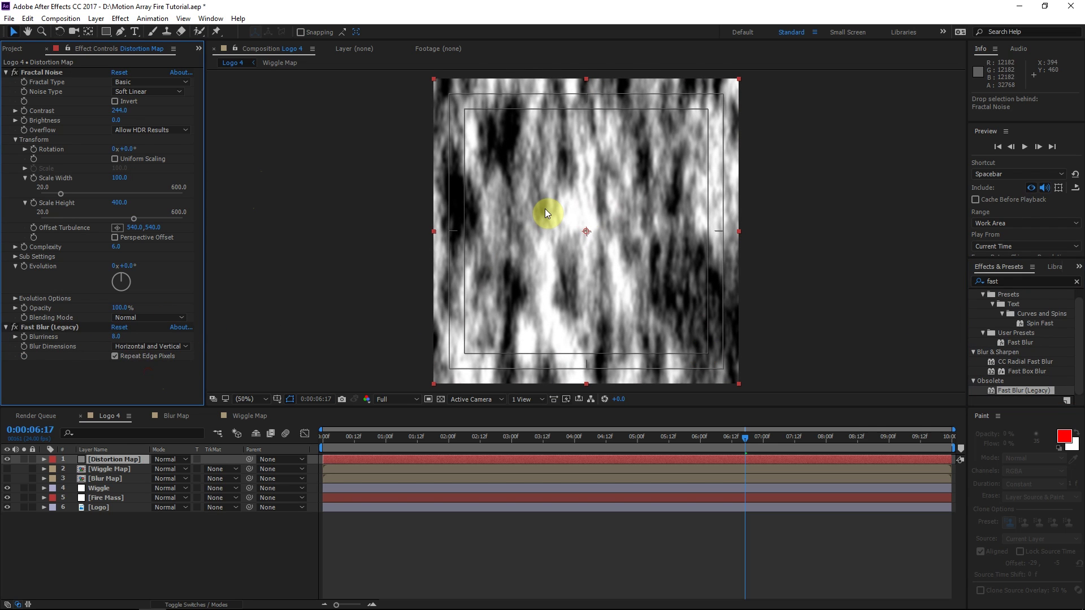
Add Turbulent Displace after the blur on the Distortion Map, with size 25 and amount 15.
left_click(1046, 282)
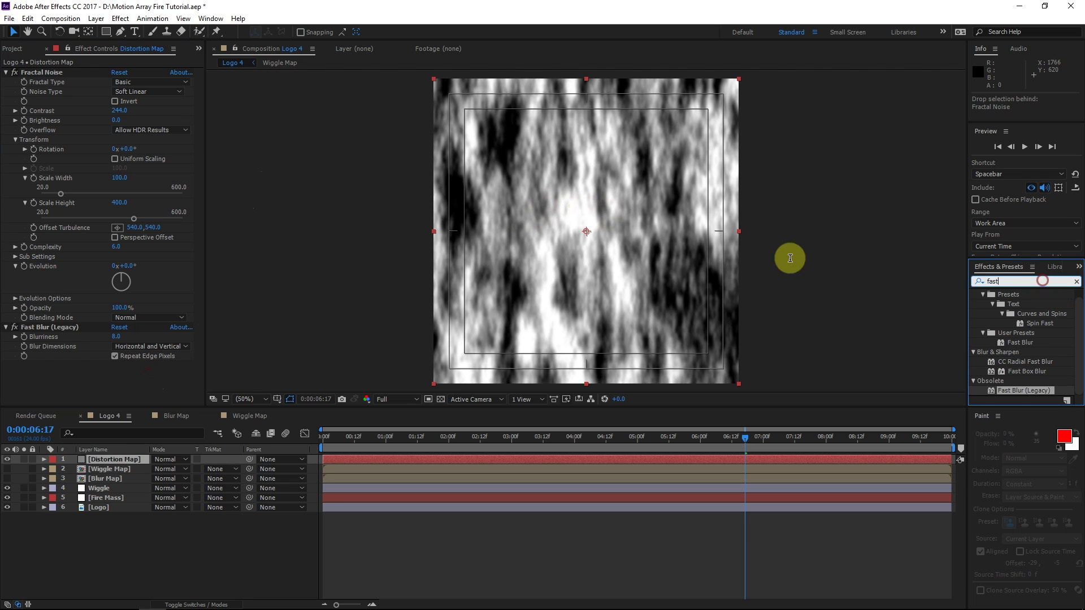
type("turb")
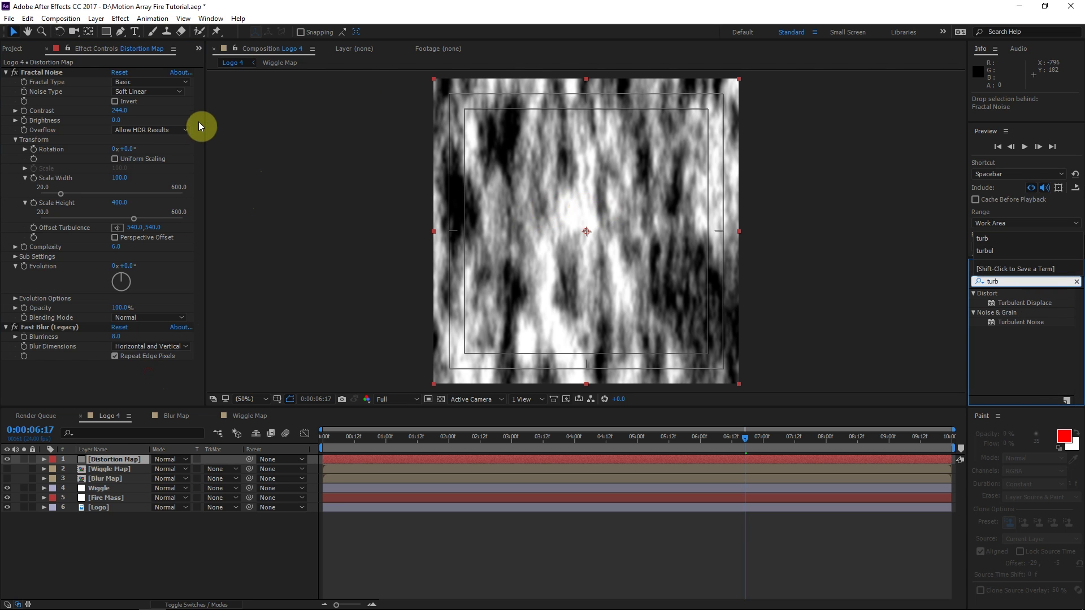
left_click_drag(1066, 304, 121, 332)
left_click(120, 310)
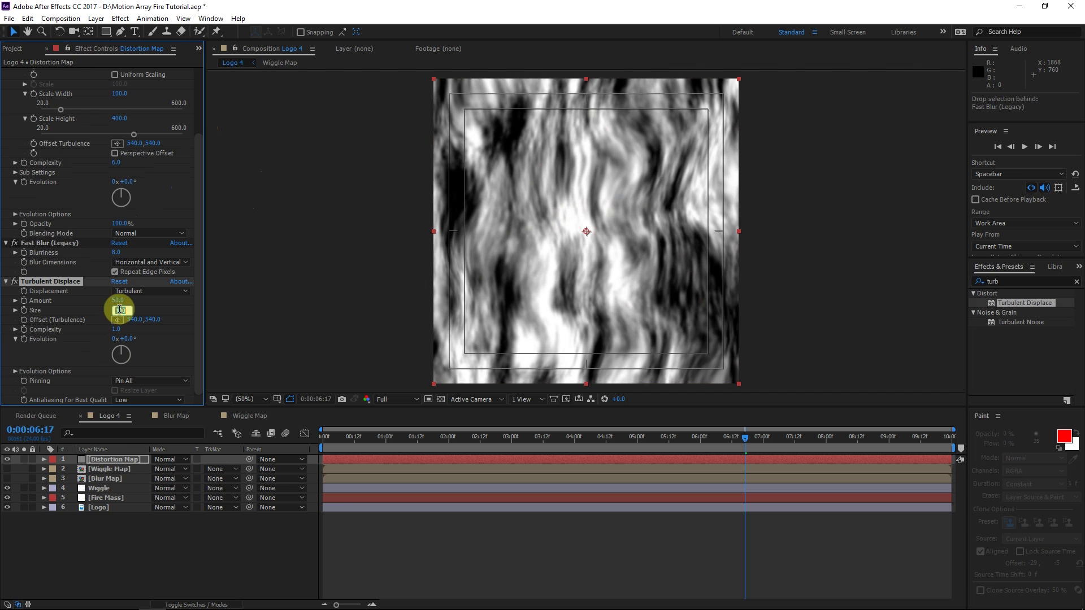
type("25")
key("Return")
left_click(127, 300)
type("15")
key("Return")
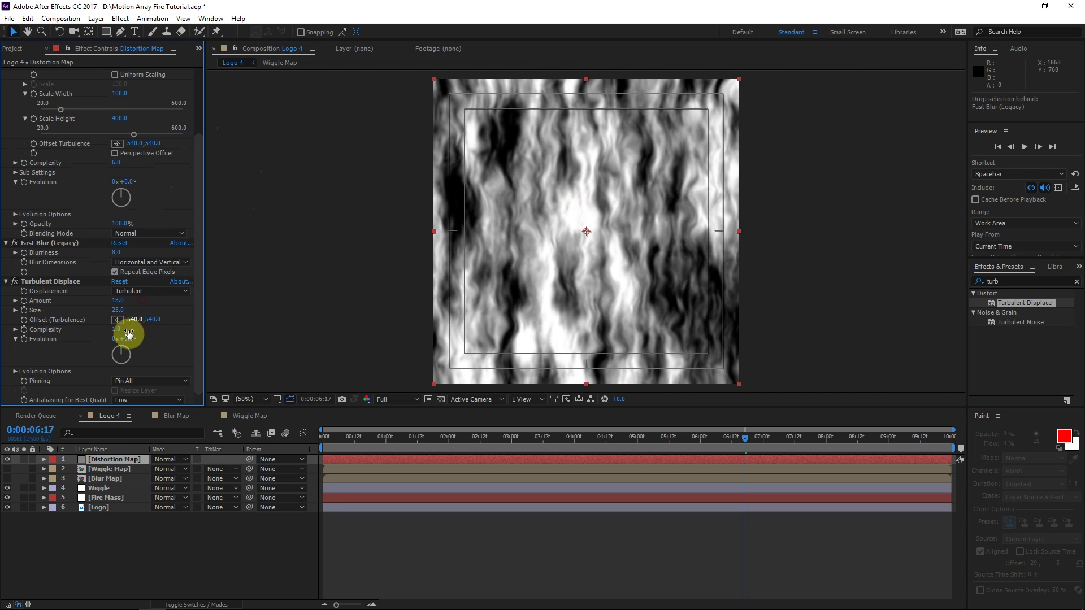
Refine the Turbulent Displace to complexity 3, size 15 and amount 10, and scrub the timeline to check the noise.
left_click(118, 331)
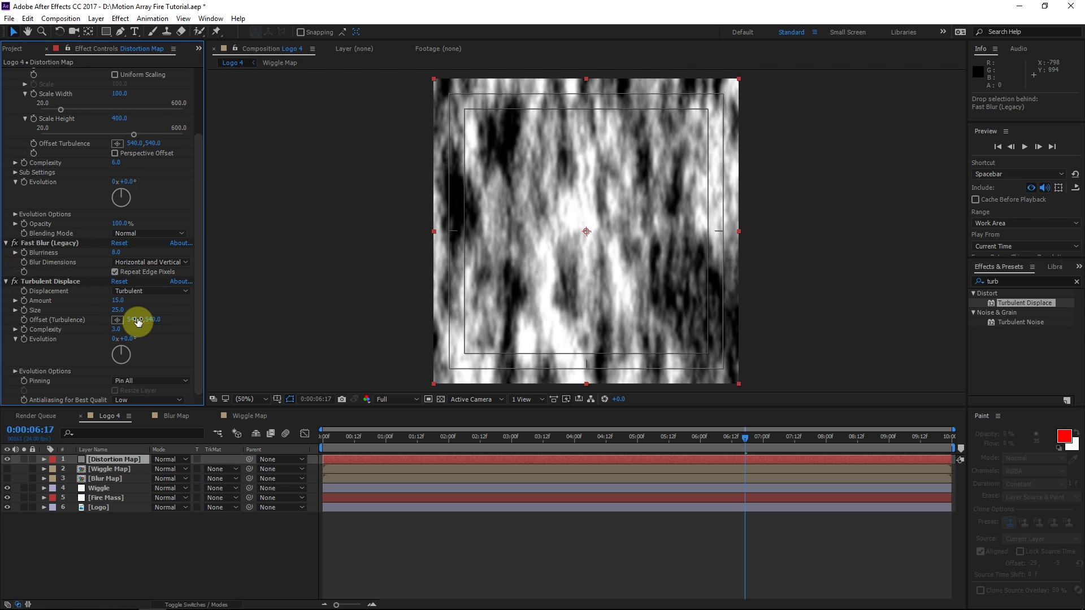
left_click(117, 311)
type("1")
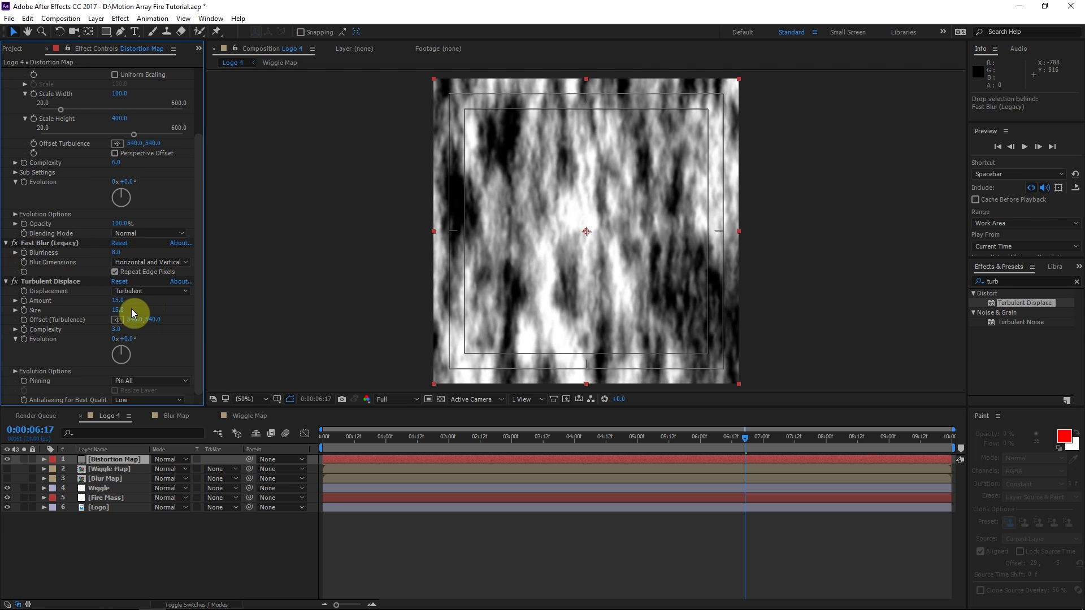
left_click(14, 282)
left_click_drag(634, 442, 705, 442)
Add the expression [0,time*-1500] to the Fractal Noise's Offset Turbulence on the Distortion Map and scrub the timeline to check the motion.
scroll(34, 243, "up", 2)
left_click(26, 234)
scroll(34, 234, "up", 1)
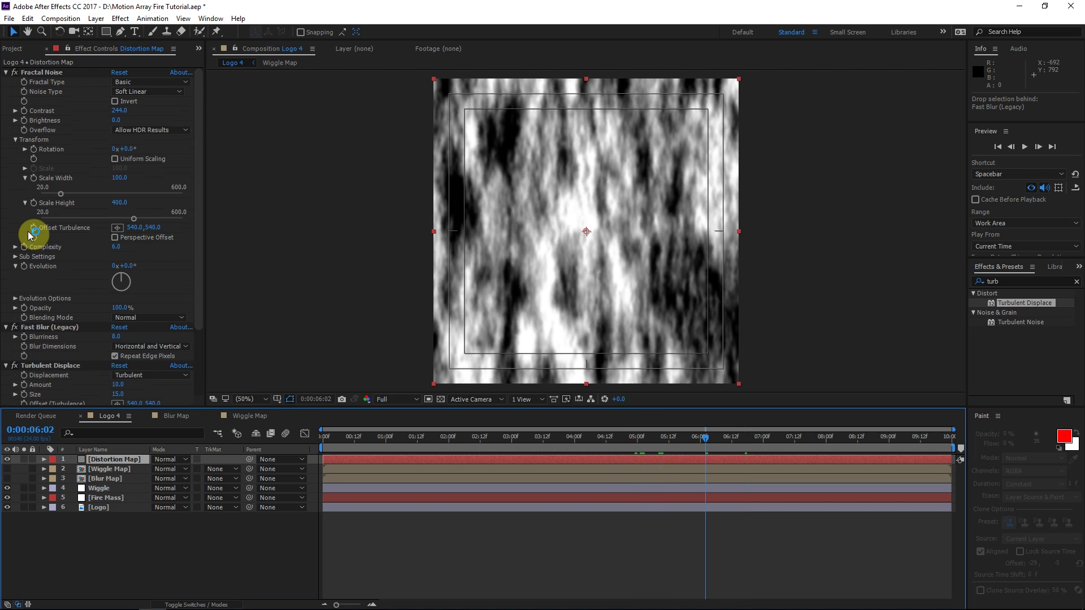
left_click(34, 228, "alt")
key("BackSpace")
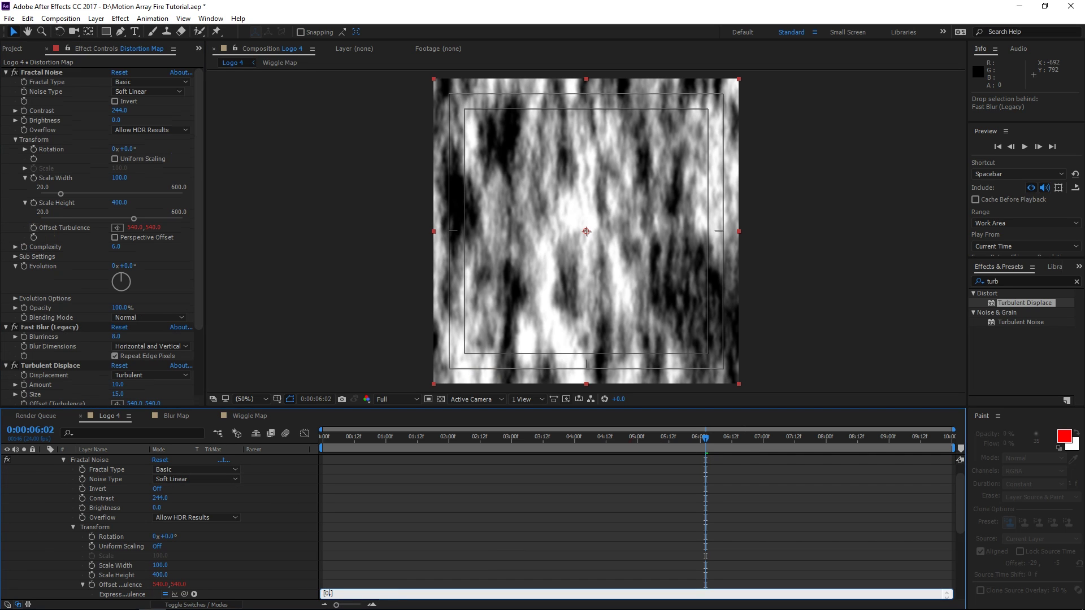
type("[0,time*-1500")
left_click(479, 480)
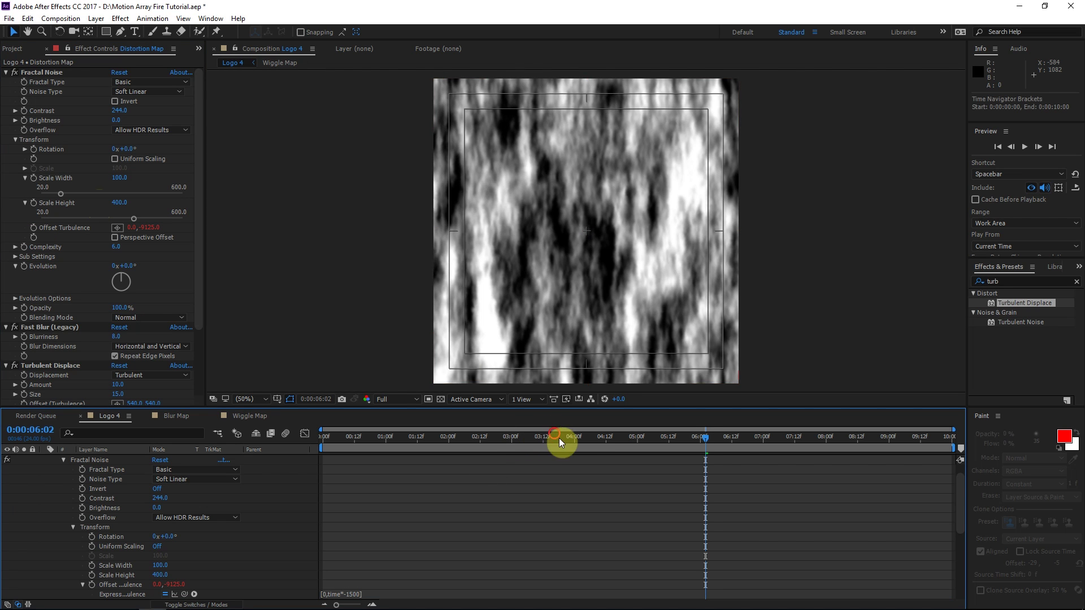
left_click_drag(558, 439, 629, 441)
Link the Turbulent Displace's Offset (Turbulence) by expression to the Fractal Noise's Offset Turbulence and scrub to check the combined motion.
scroll(49, 282, "down", 3)
left_click(46, 280)
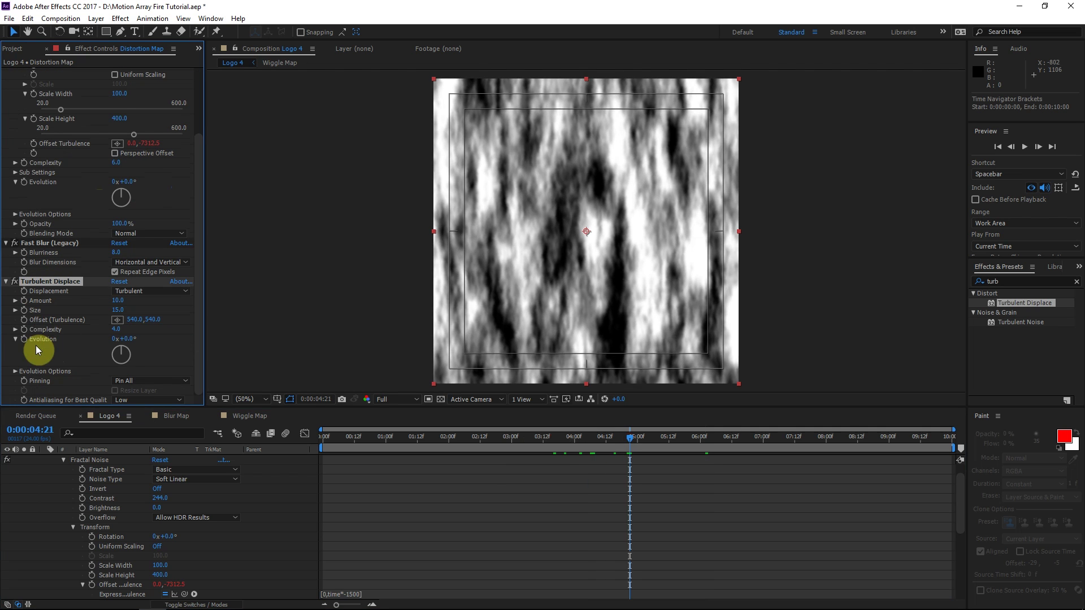
left_click(23, 320, "alt")
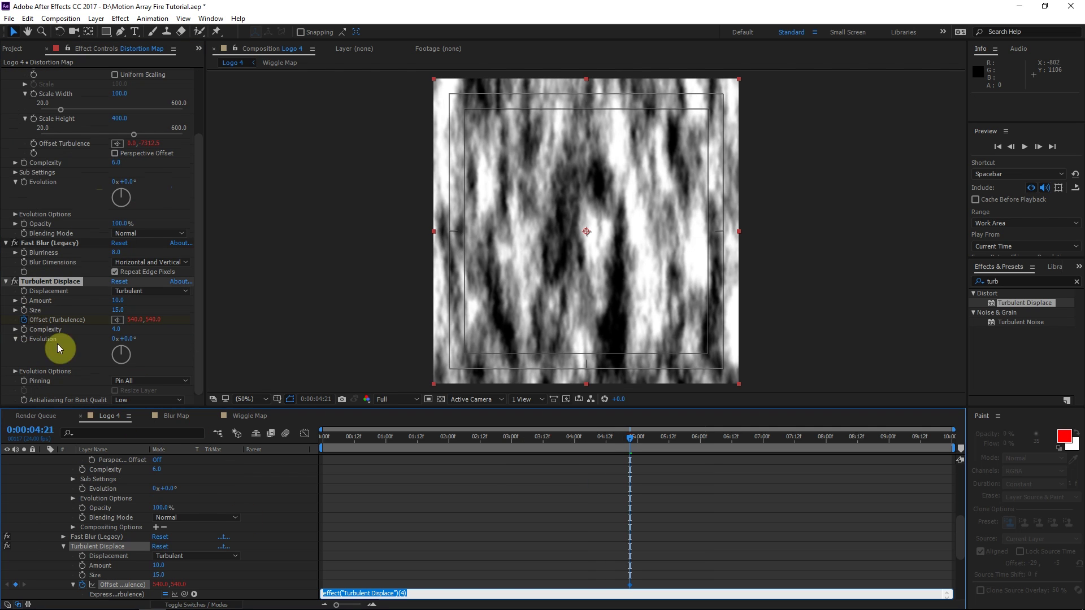
left_click_drag(185, 594, 57, 144)
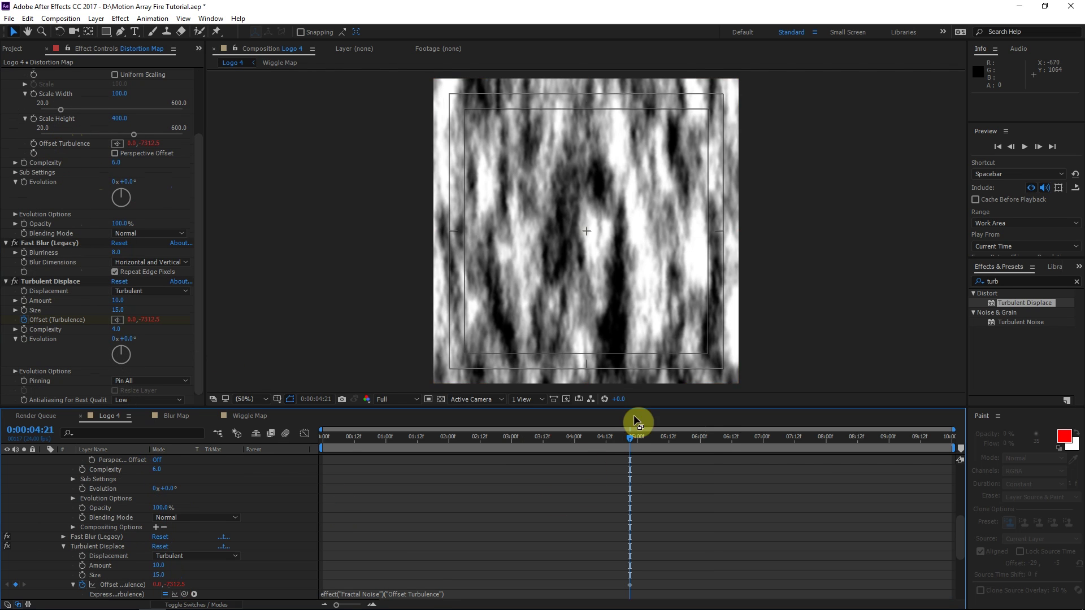
left_click_drag(633, 419, 721, 437)
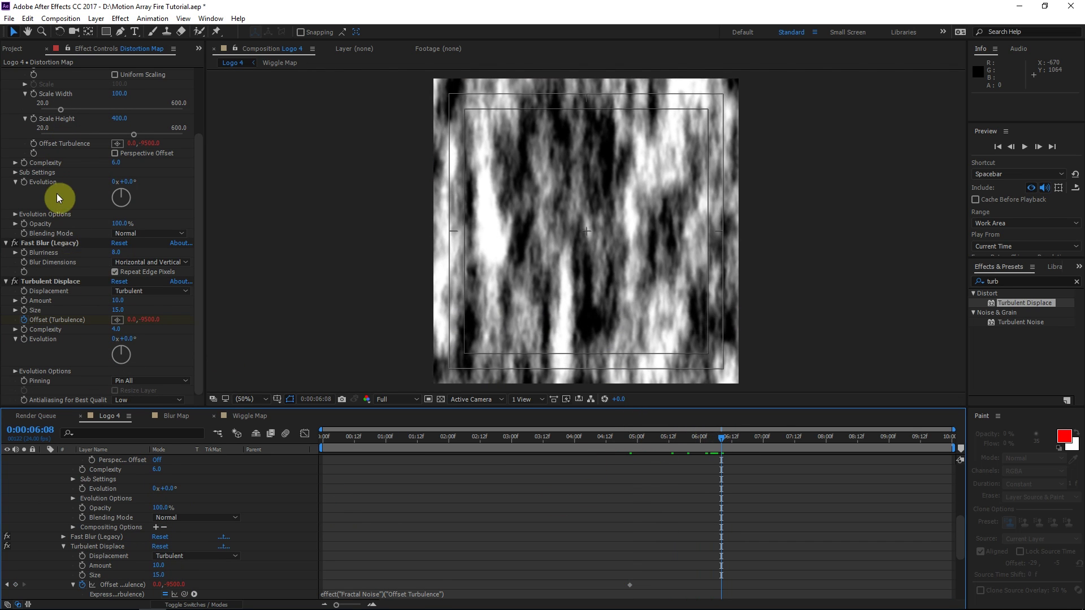
Animate the Fractal Noise's Evolution with the expression time*800 and collapse the layer's properties in the timeline.
left_click(25, 179, "alt")
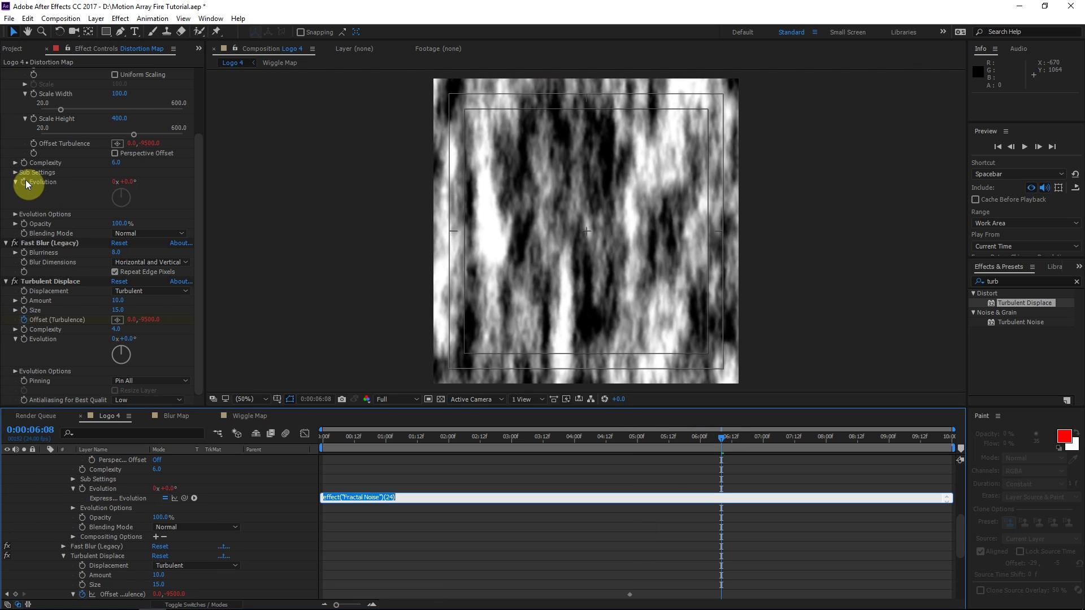
type("time*800")
left_click(94, 500)
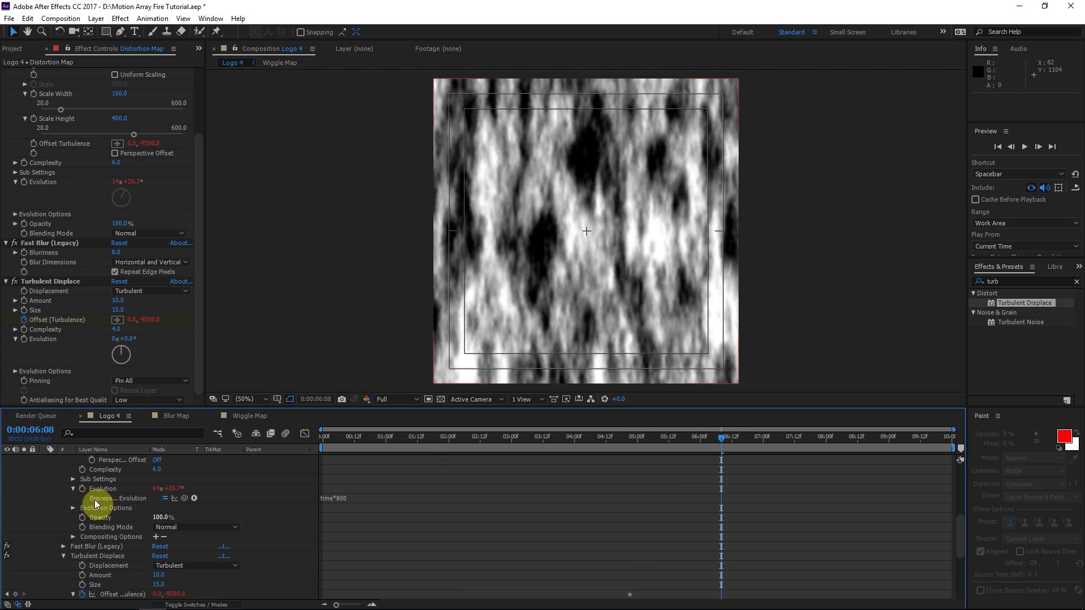
key("u")
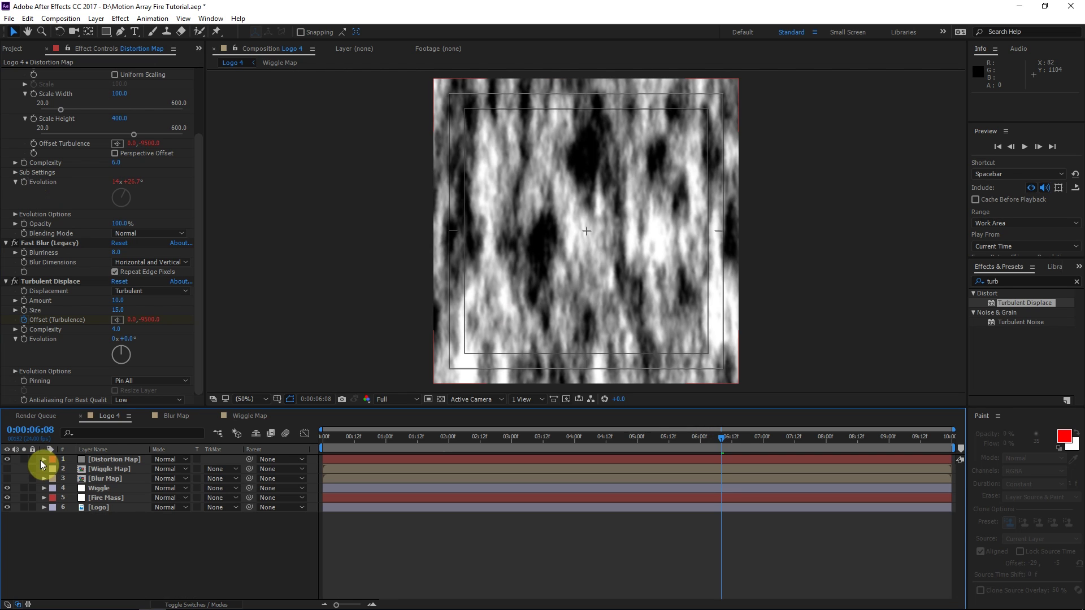
Add a 1080 x 1080 px gray solid above the Distortion Map and mask it with a rectangle covering the lower half of the frame.
left_click(130, 460)
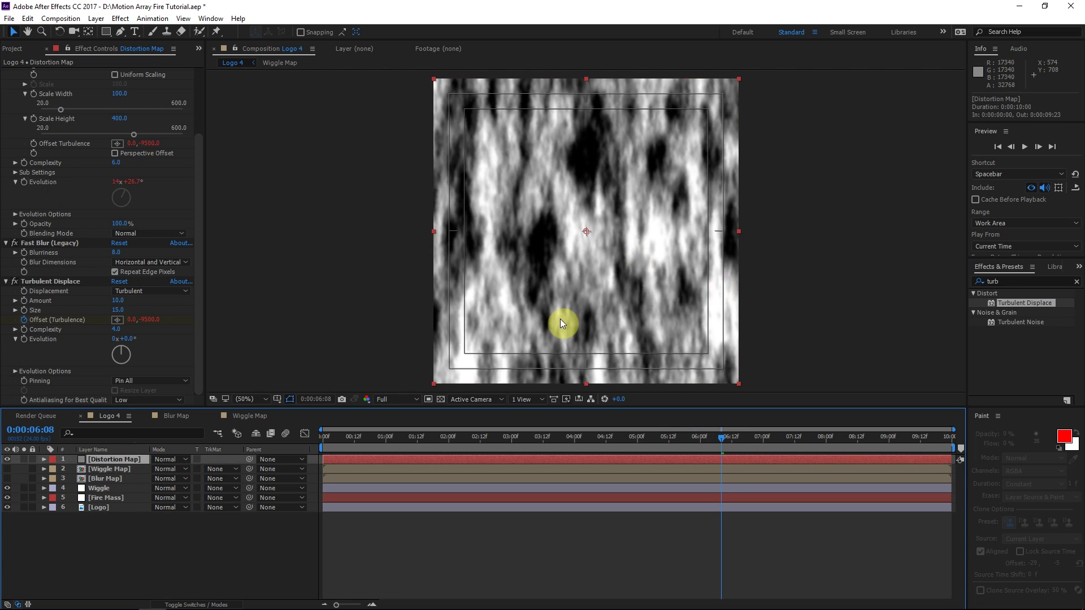
key("ctrl+y")
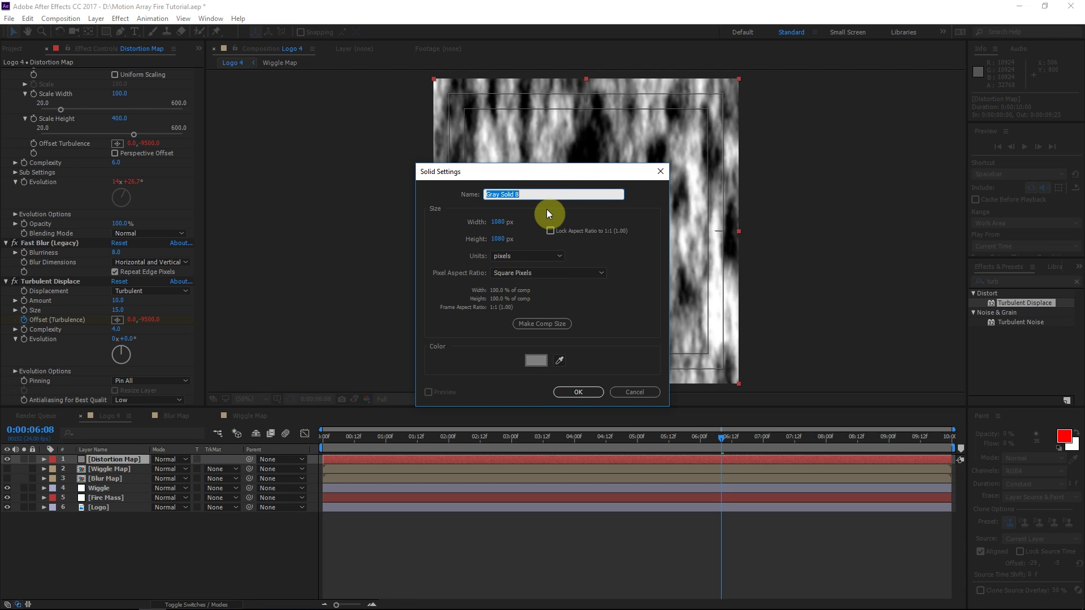
left_click(587, 393)
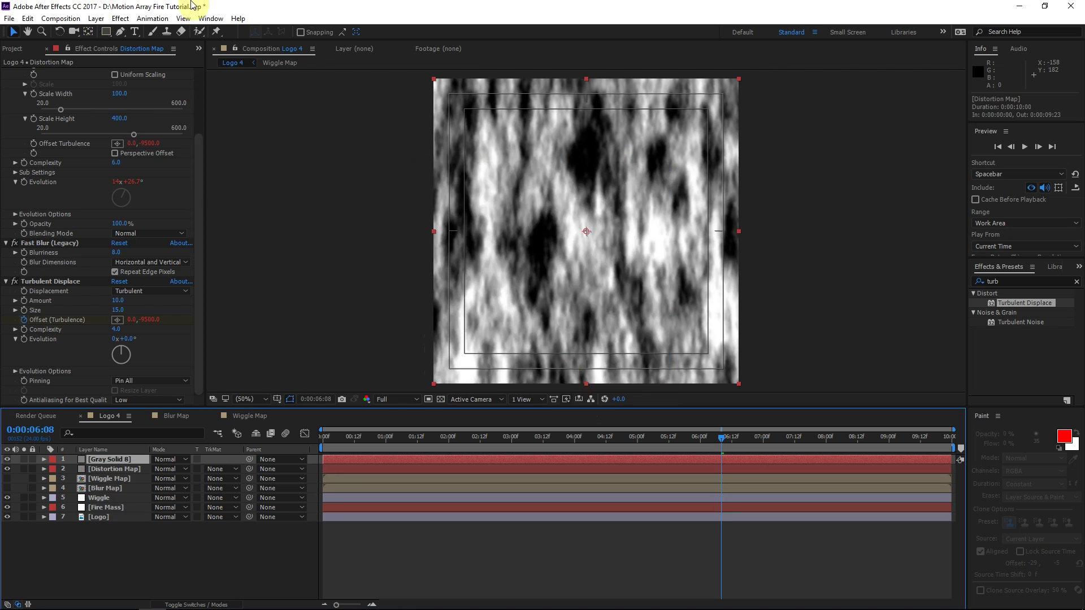
left_click(105, 32)
key("comma")
key("comma")
left_click_drag(715, 353, 459, 230)
key("period")
key("period")
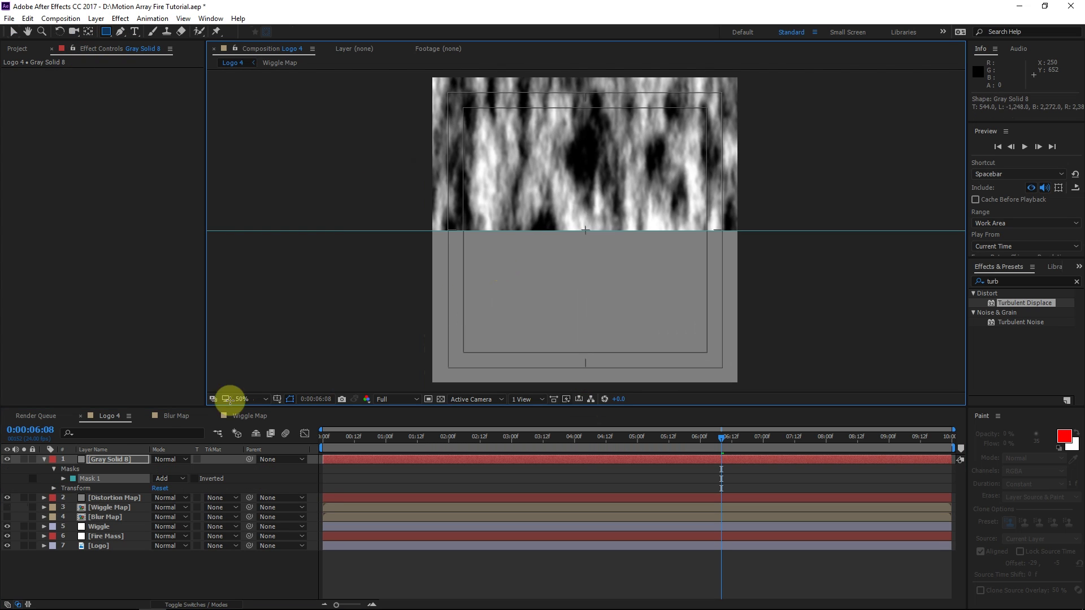
Feather the gray solid's mask by 449 pixels and move the mask's upper edge slightly higher while the Distortion Map is hidden.
key("f")
left_click_drag(172, 478, 3, 39)
left_click(13, 32)
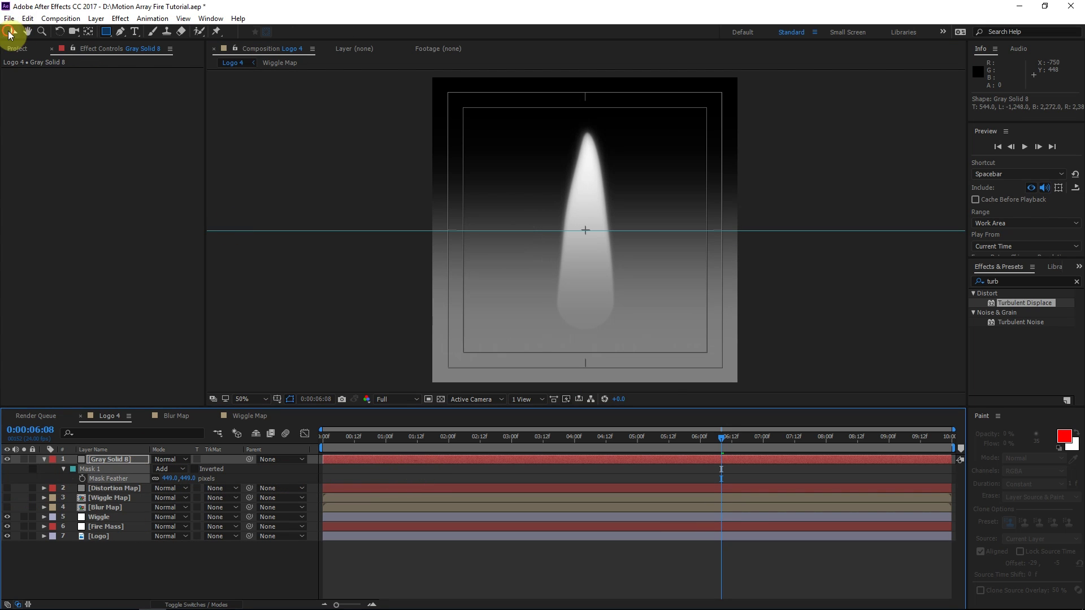
left_click(620, 227)
left_click_drag(621, 226, 621, 220)
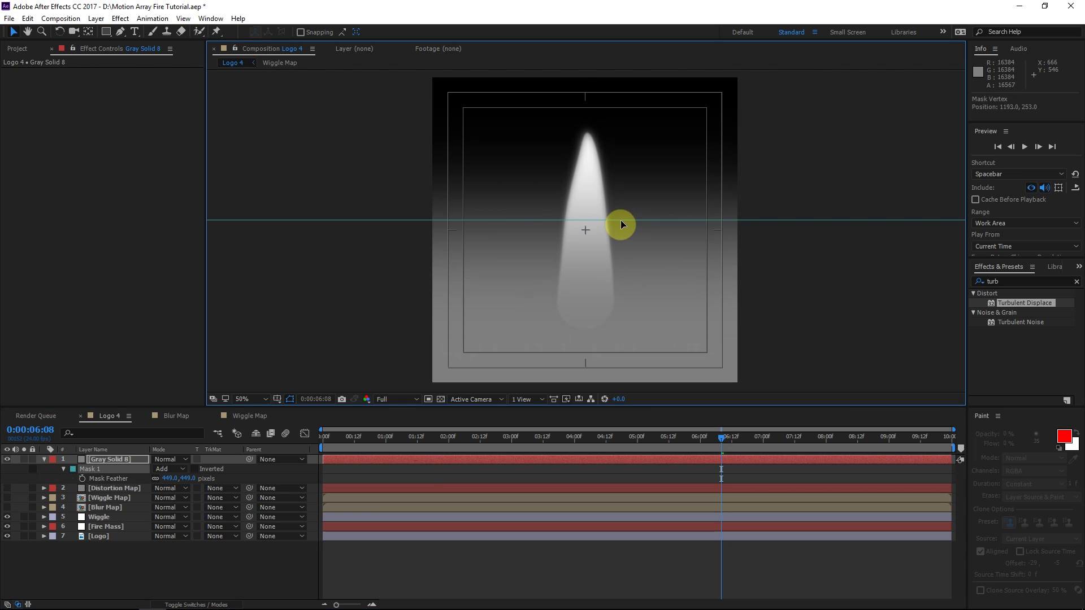
left_click(182, 479)
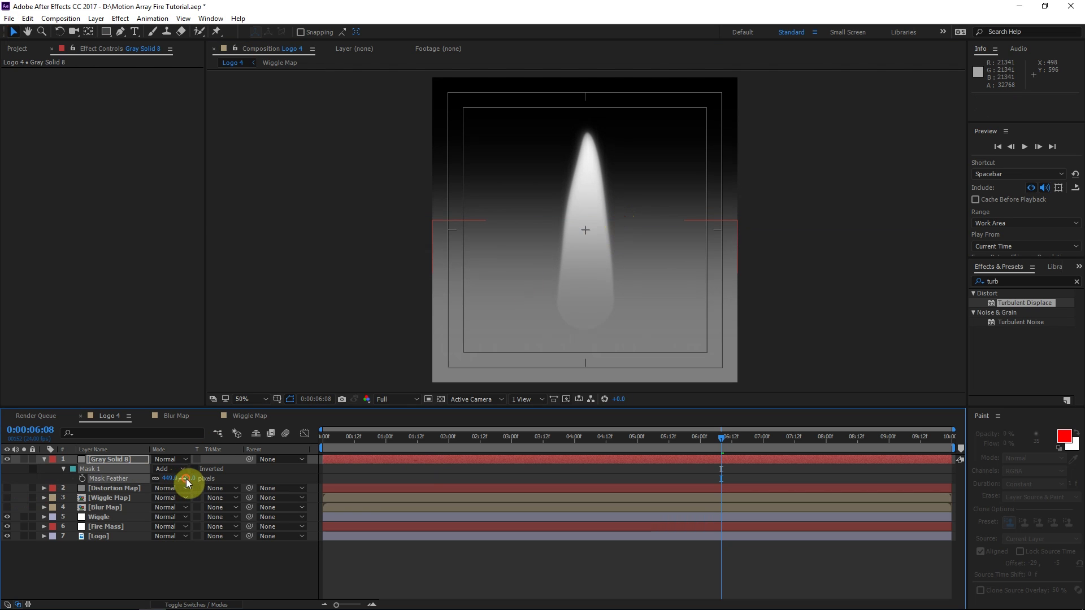
Show the Distortion Map again, pre-compose it with the gray solid as "Distortion Map" with all attributes moved, and hide the pre-comp.
left_click(7, 488)
left_click(107, 461)
left_click(114, 486, "ctrl")
right_click(114, 486)
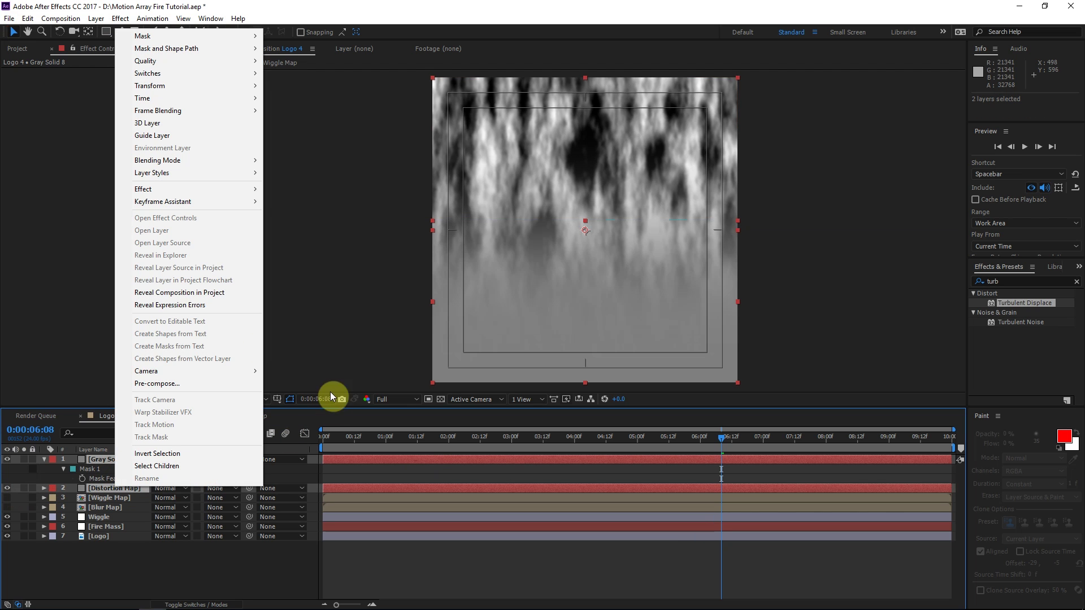
left_click(198, 384)
left_click(485, 291)
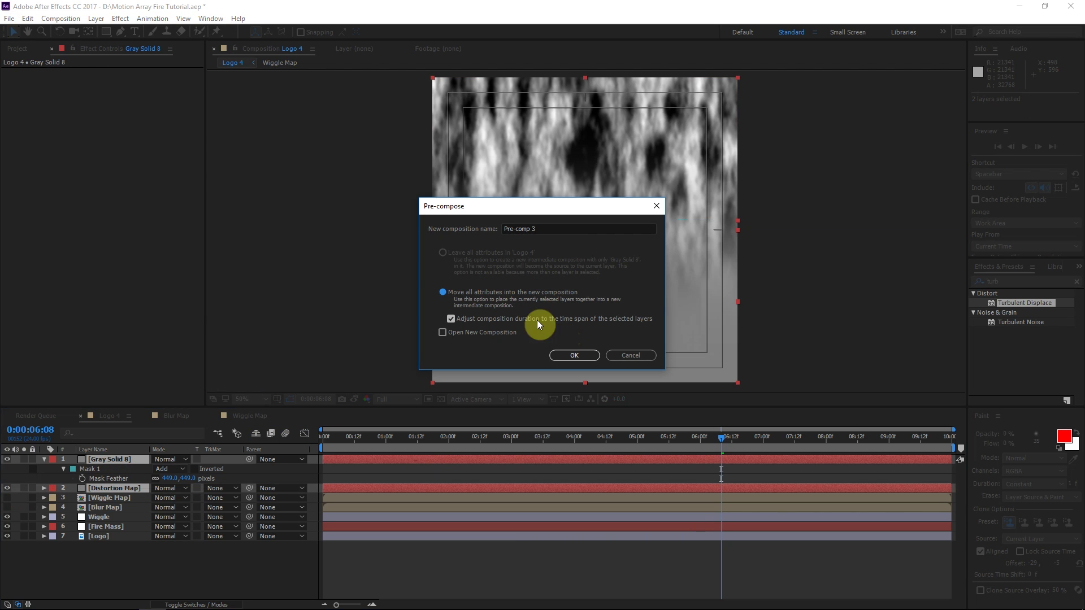
left_click(570, 232)
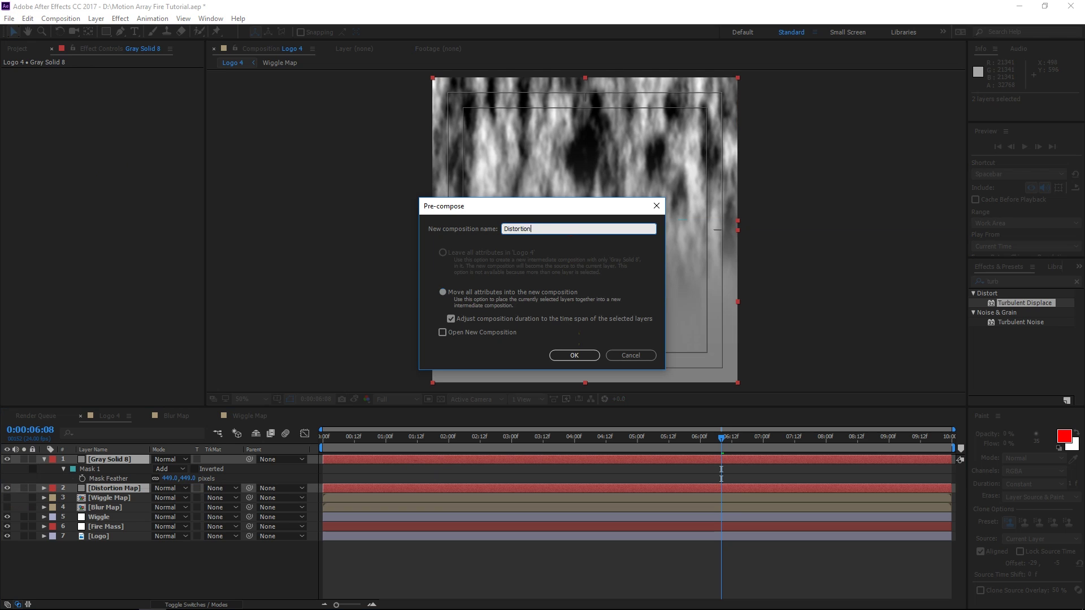
type("Distortion Map")
key("Return")
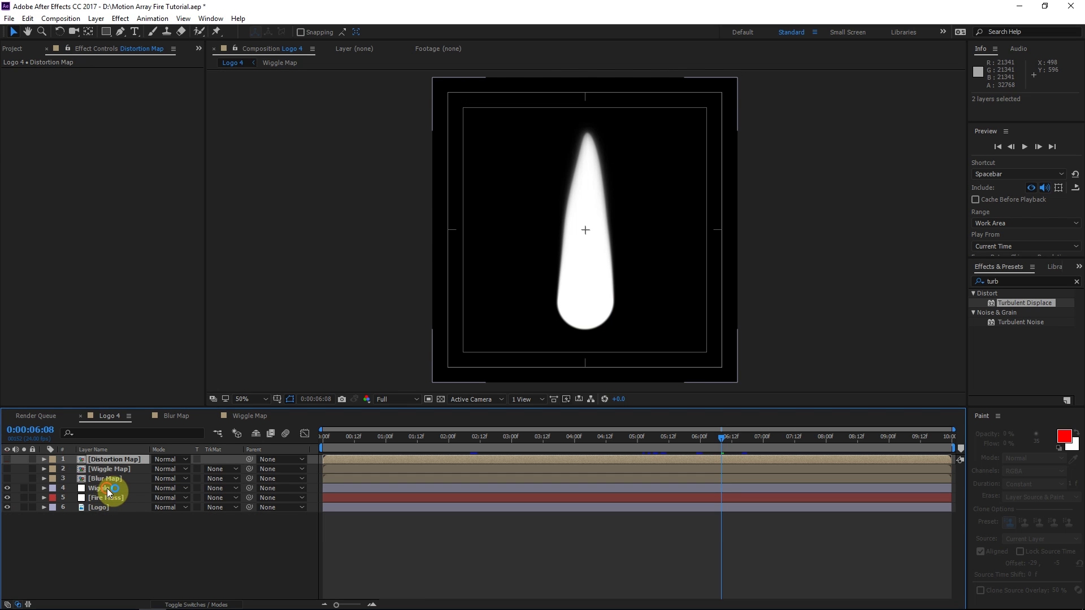
Create an adjustment layer named Distortion directly above the Wiggle layer and apply the Displacement Map effect to it.
left_click(107, 488)
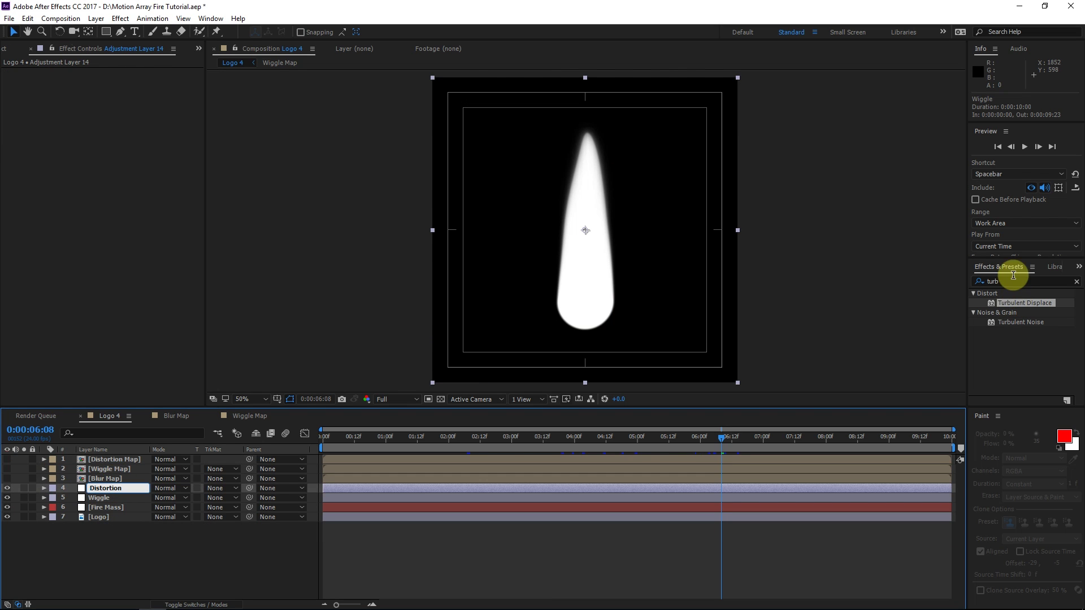
left_click(1017, 281)
type("displace")
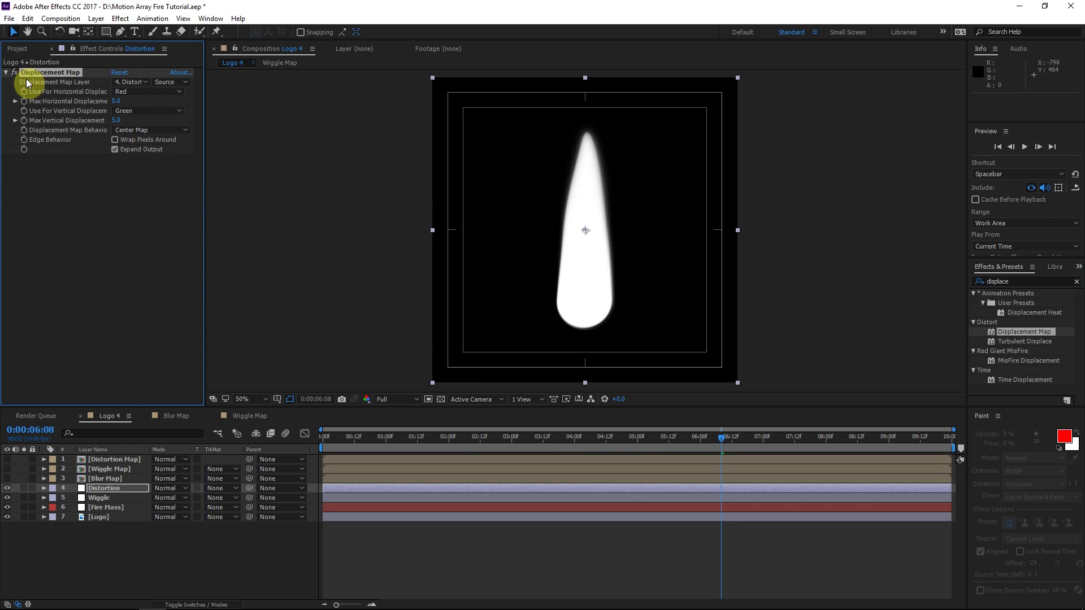
Set the Distortion layer's Displacement Map to use the Distortion Map layer, with a maximum vertical displacement of 0.
left_click(130, 82)
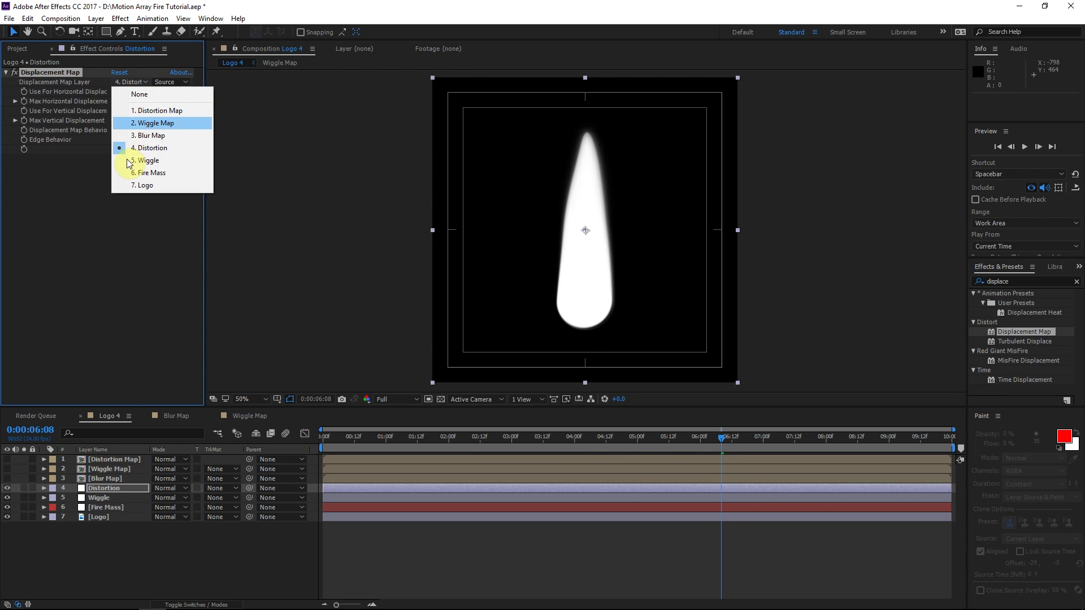
left_click(154, 111)
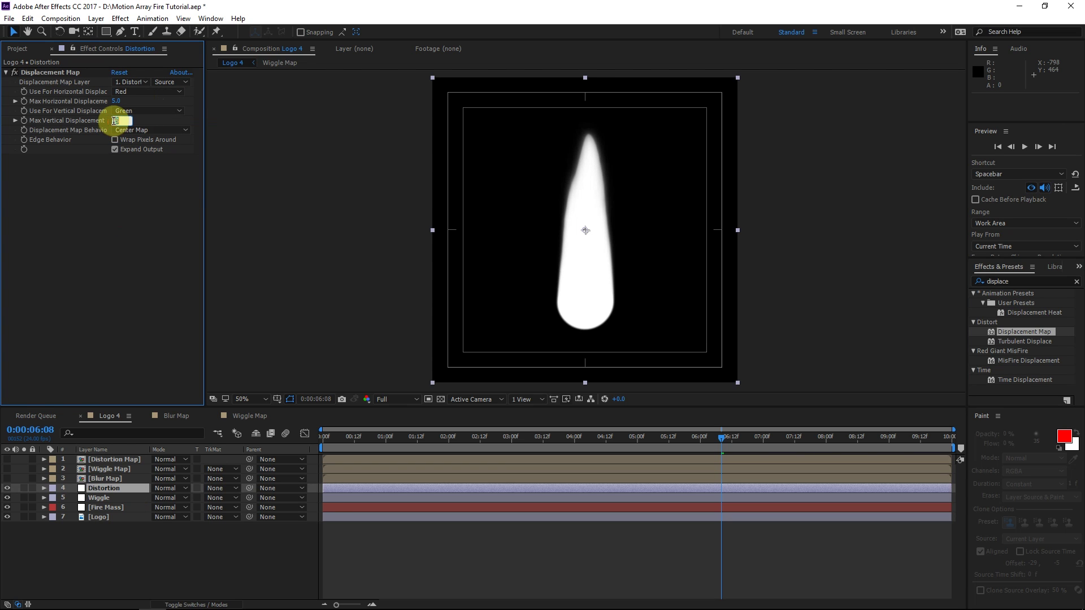
type("0")
left_click(103, 276)
Raise the maximum horizontal displacement to 46, preview the flame, reduce the value to 41 and scrub through the result.
left_click(116, 100)
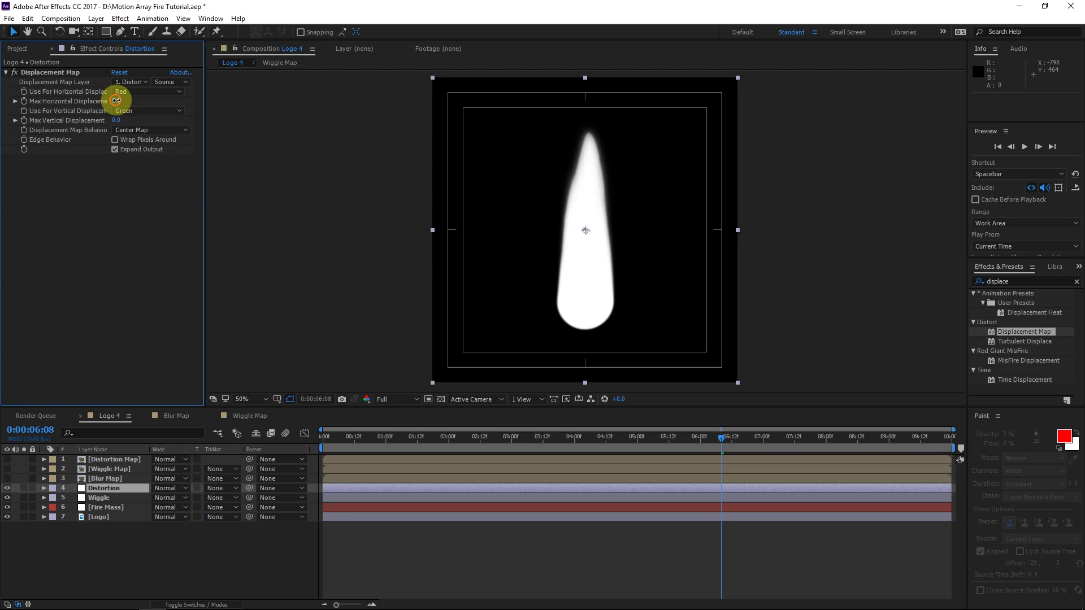
left_click_drag(115, 101, 138, 100)
left_click(371, 300)
key("space")
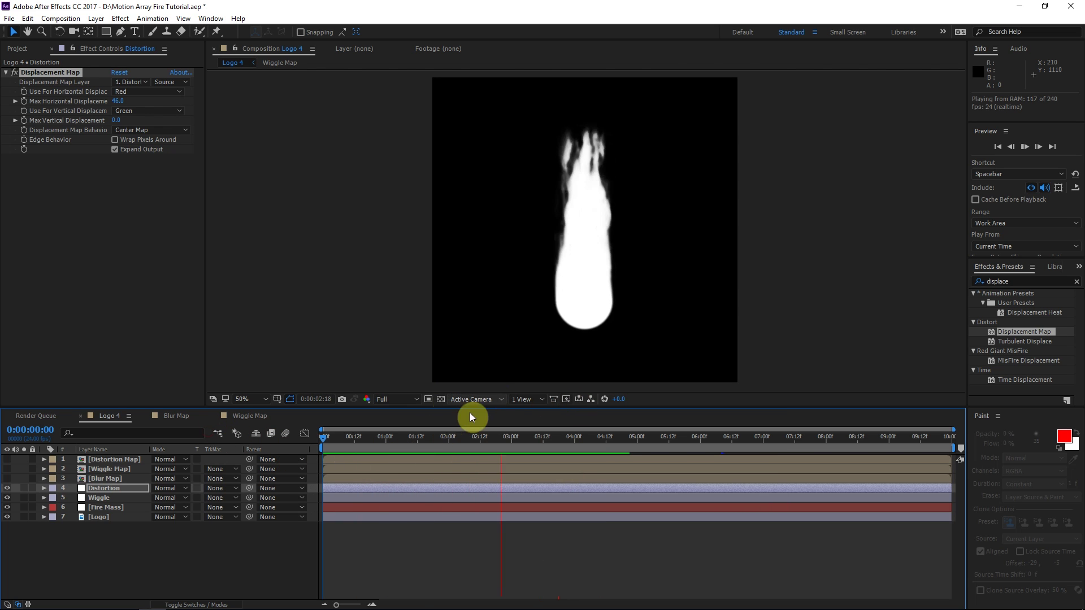
key("space")
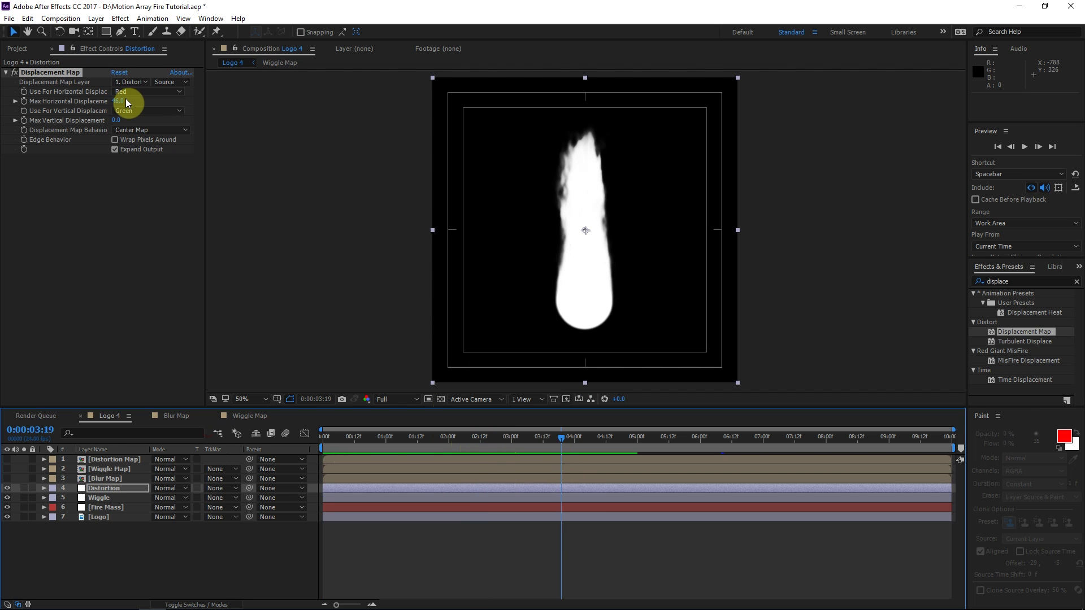
left_click_drag(120, 101, 122, 103)
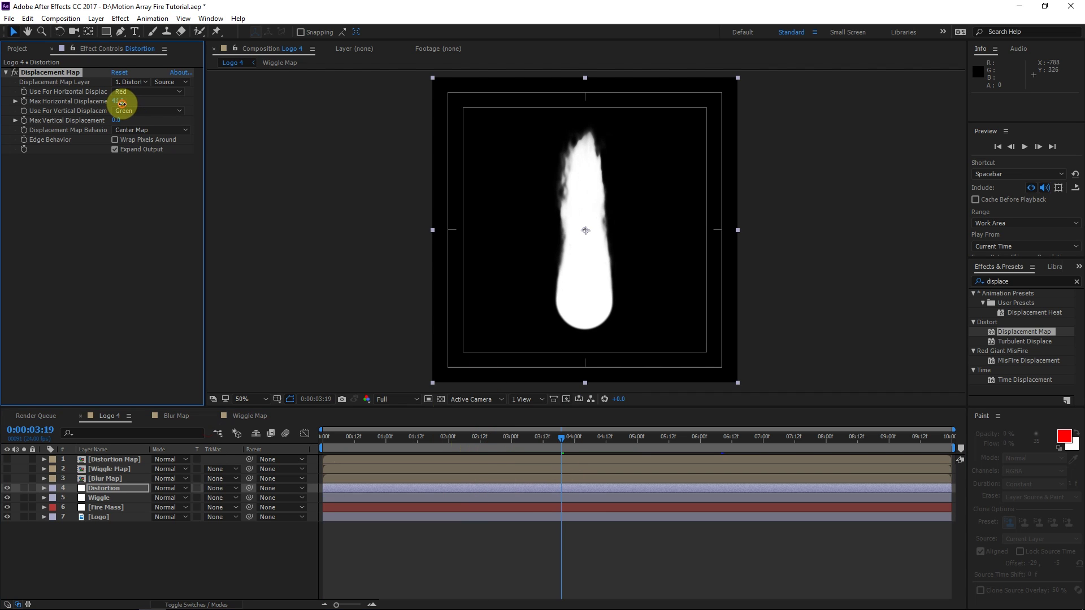
left_click_drag(467, 437, 494, 439)
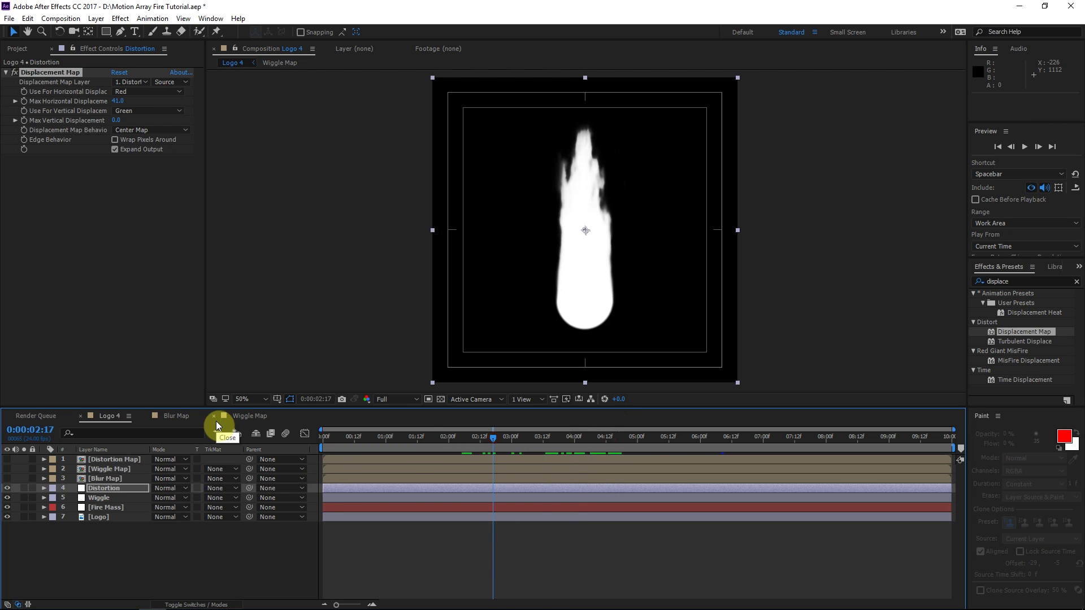
left_click_drag(494, 457, 609, 456)
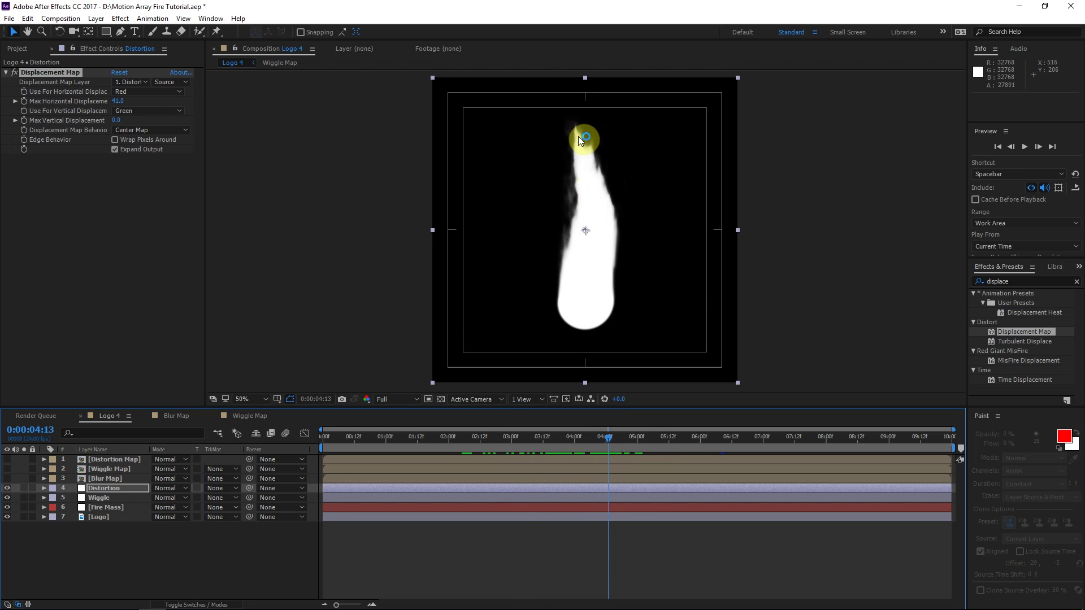
left_click_drag(600, 445, 582, 433)
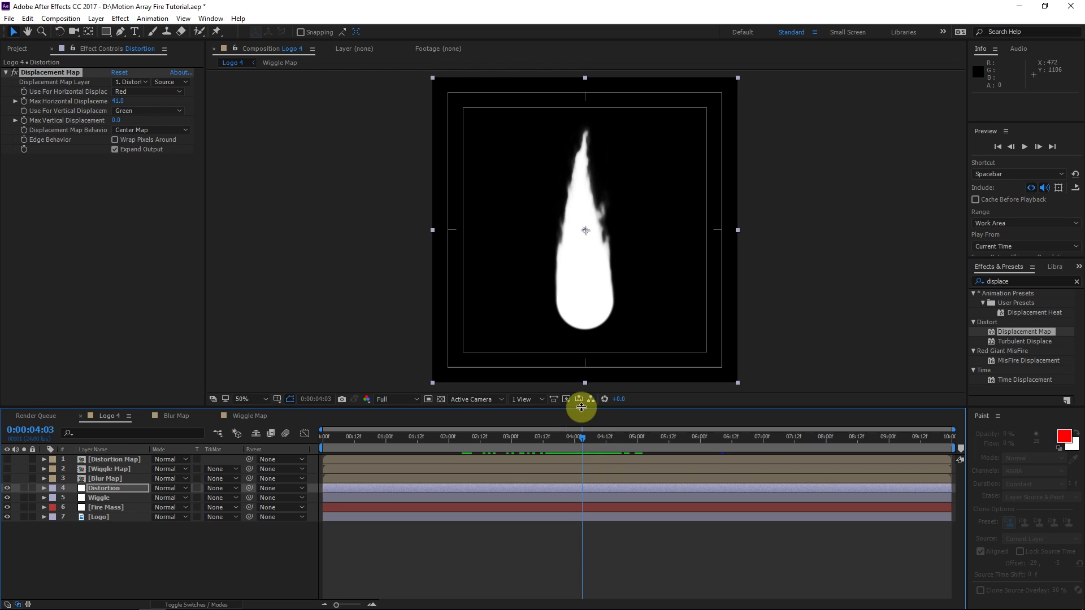
Hide the Distortion and Wiggle layers and create a black solid named Fade directly above the Fire Mass layer.
left_click(594, 205)
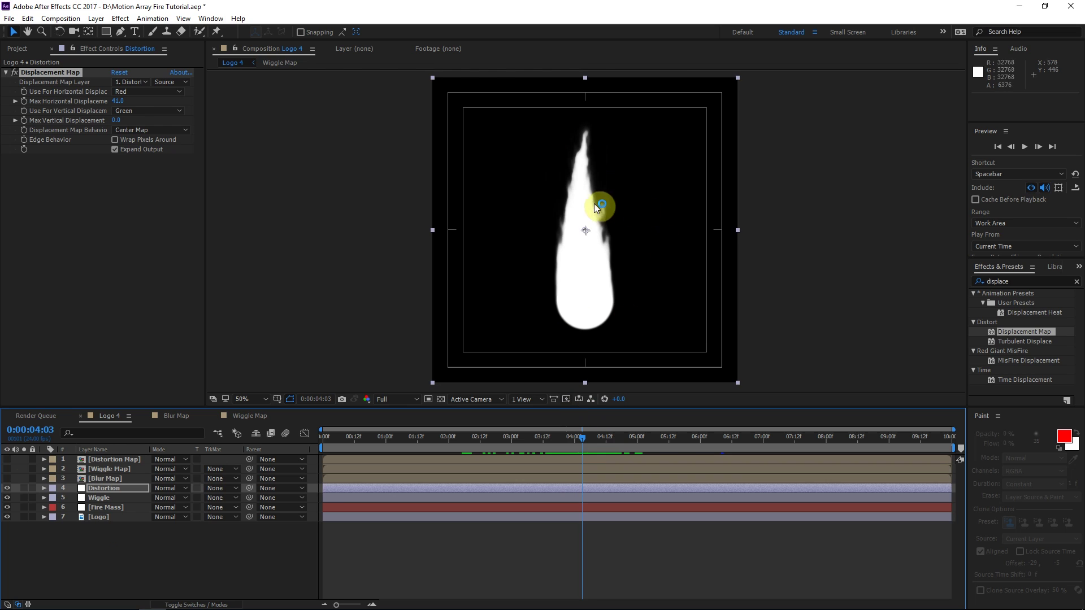
left_click(7, 489)
left_click(100, 508)
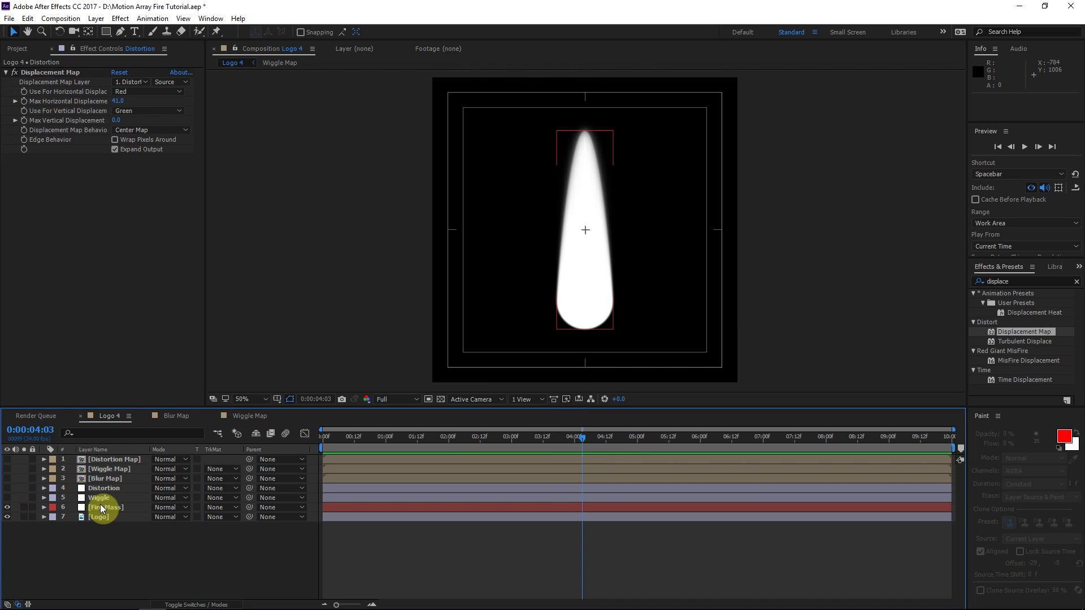
key("ctrl+shift+y")
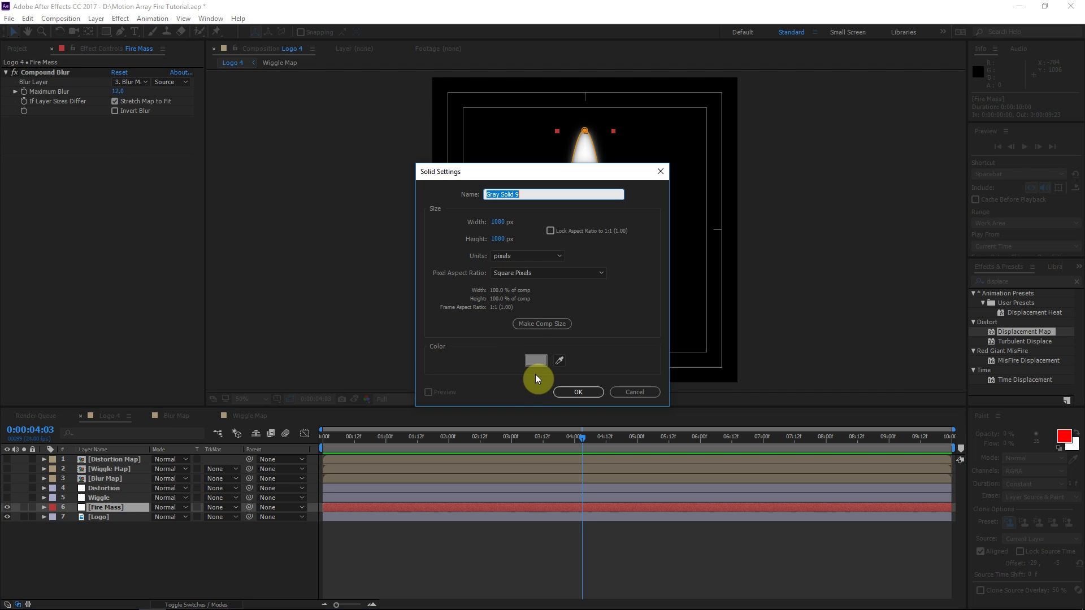
type("Fade")
key("Return")
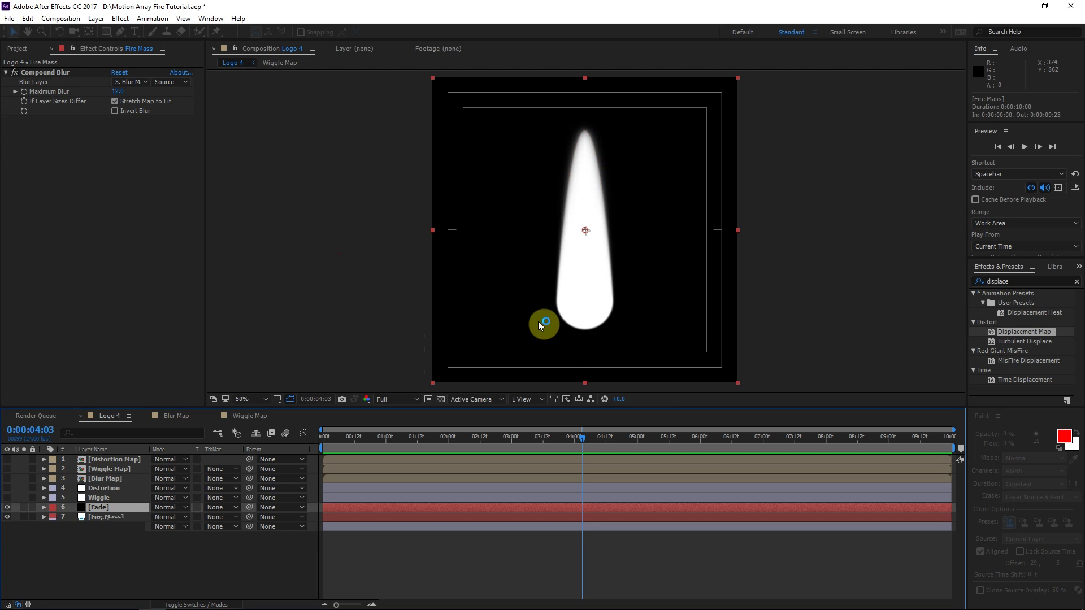
Draw a rectangular mask on the Fade solid covering the composition's upper half and extending well beyond its top and sides.
left_click(104, 33)
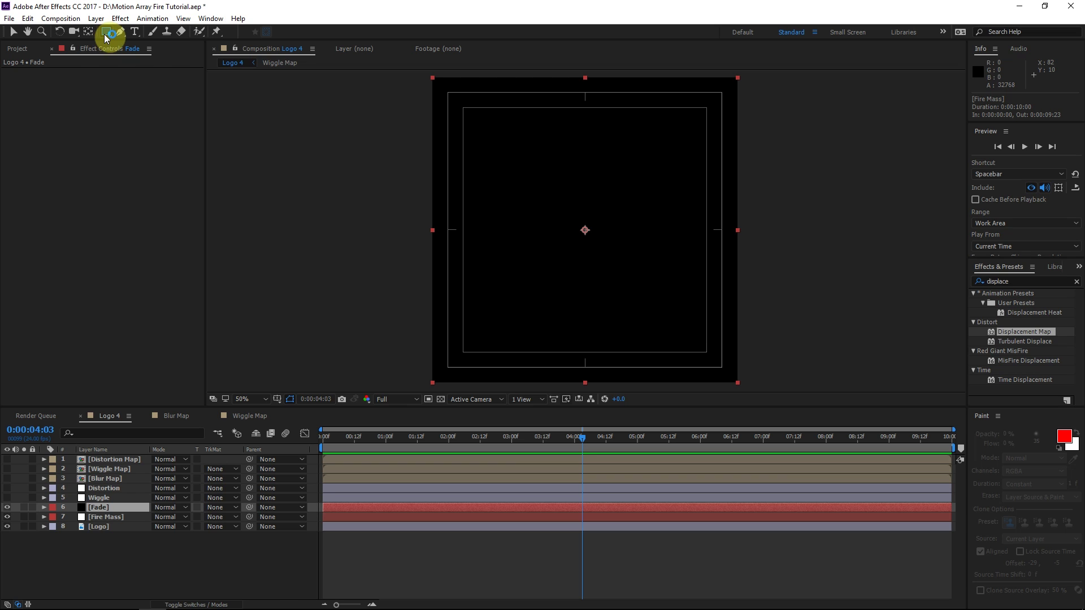
key("comma")
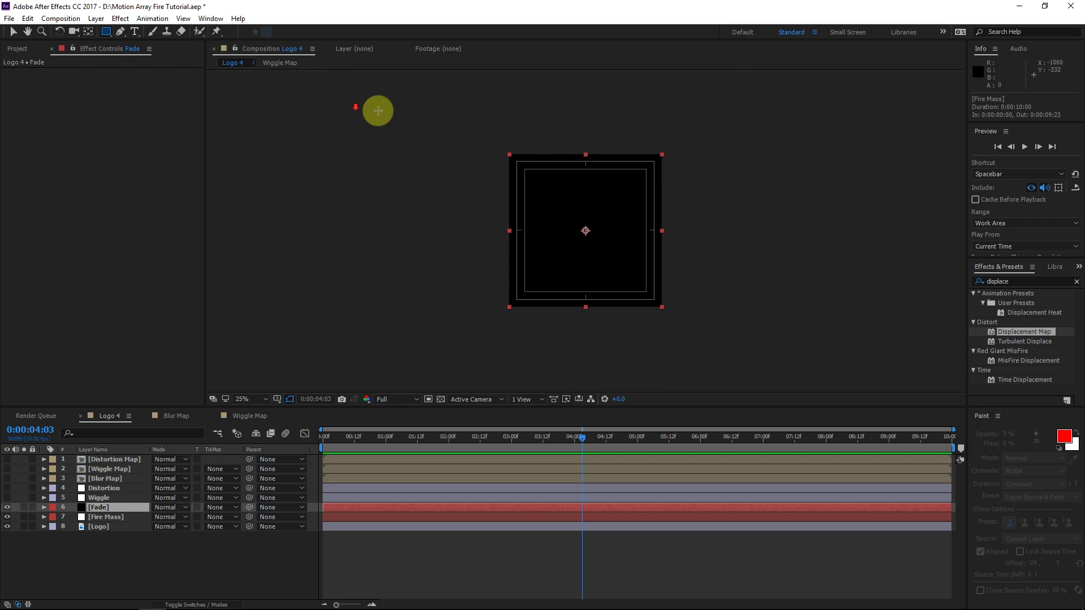
left_click_drag(416, 72, 780, 235)
key("period")
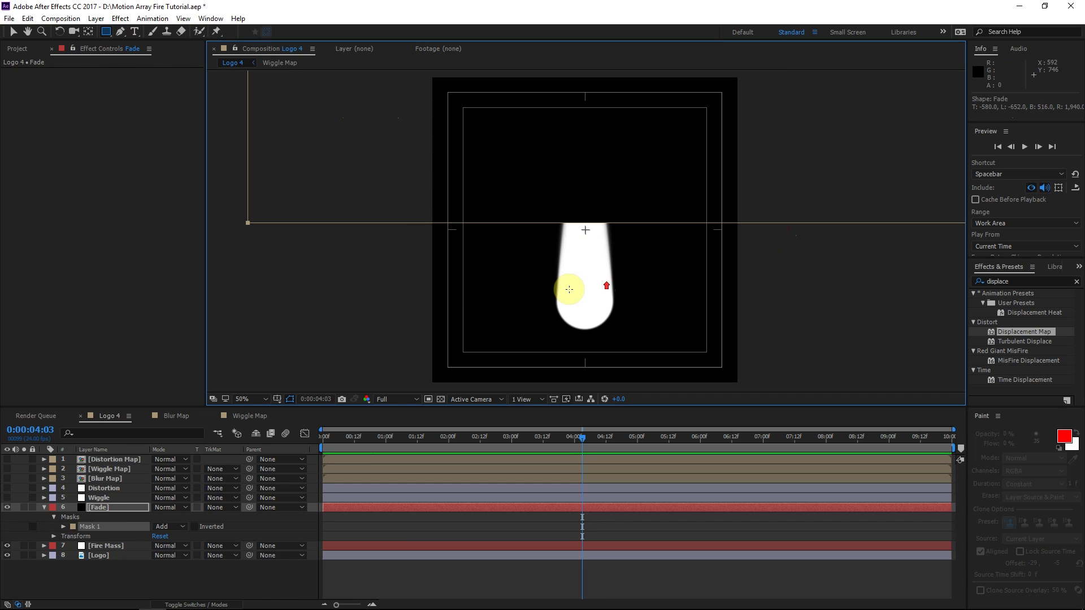
left_click(13, 32)
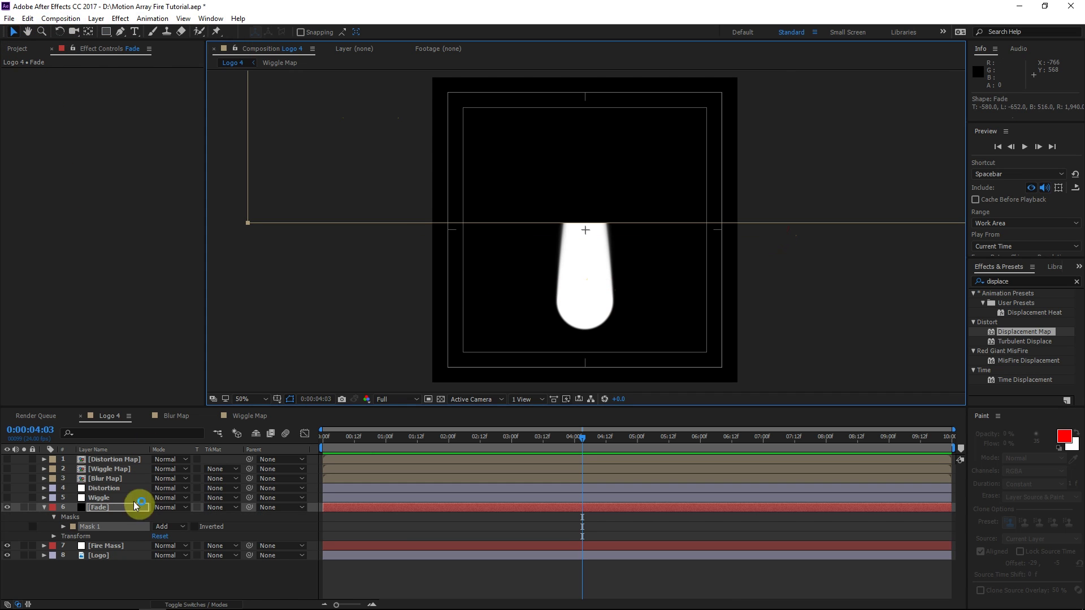
Feather the Fade layer's mask by 75 pixels.
key("f")
left_click(168, 526)
type("75")
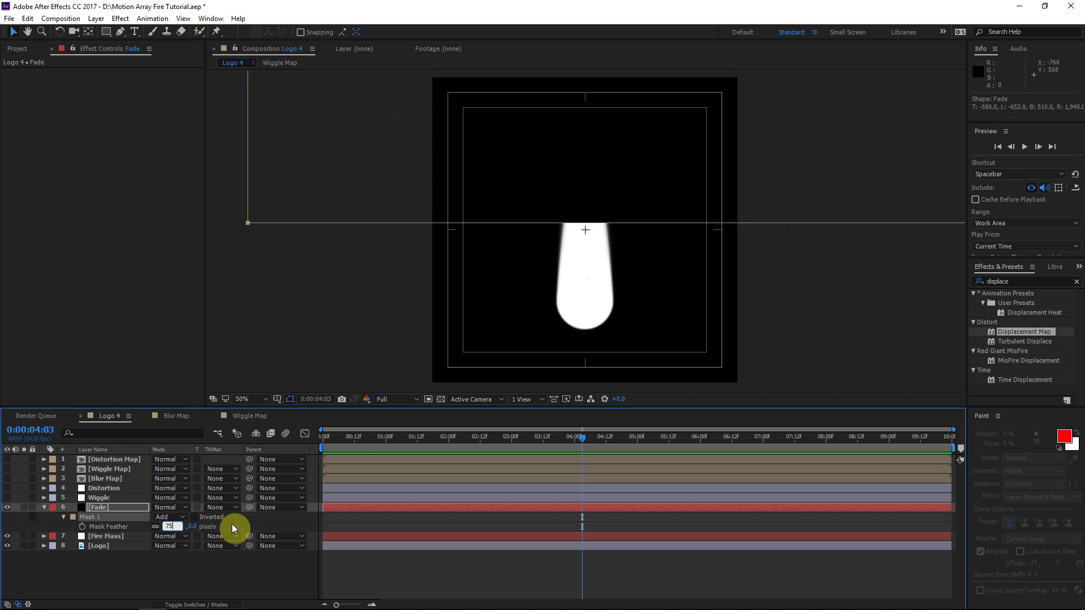
left_click(232, 526)
Apply Turbulent Displace to the Fade layer with an amount of 200 and a complexity of 6.
key("ctrl+5")
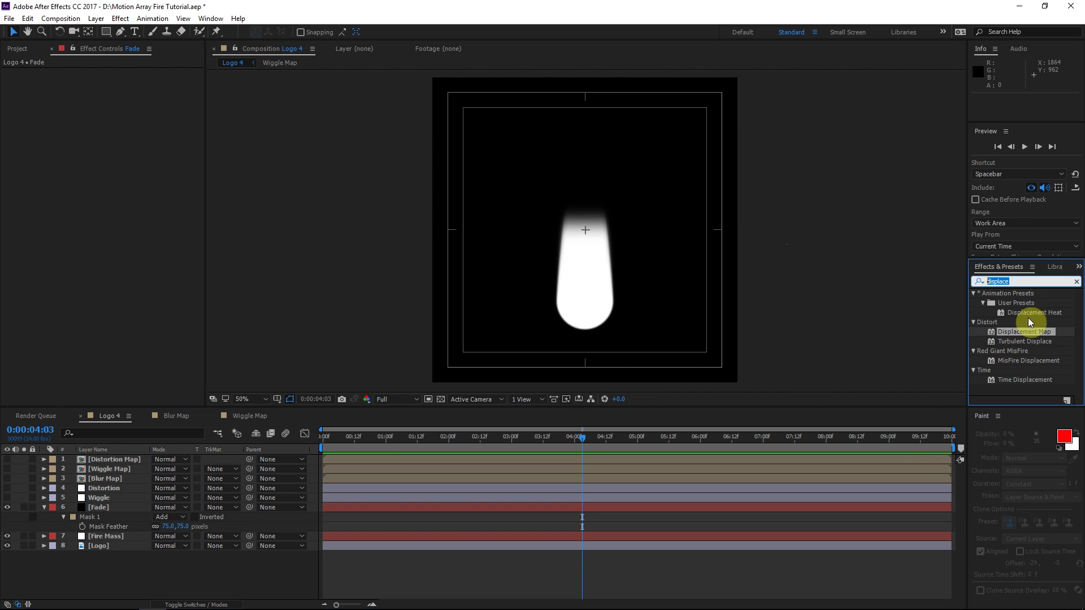
type("turb")
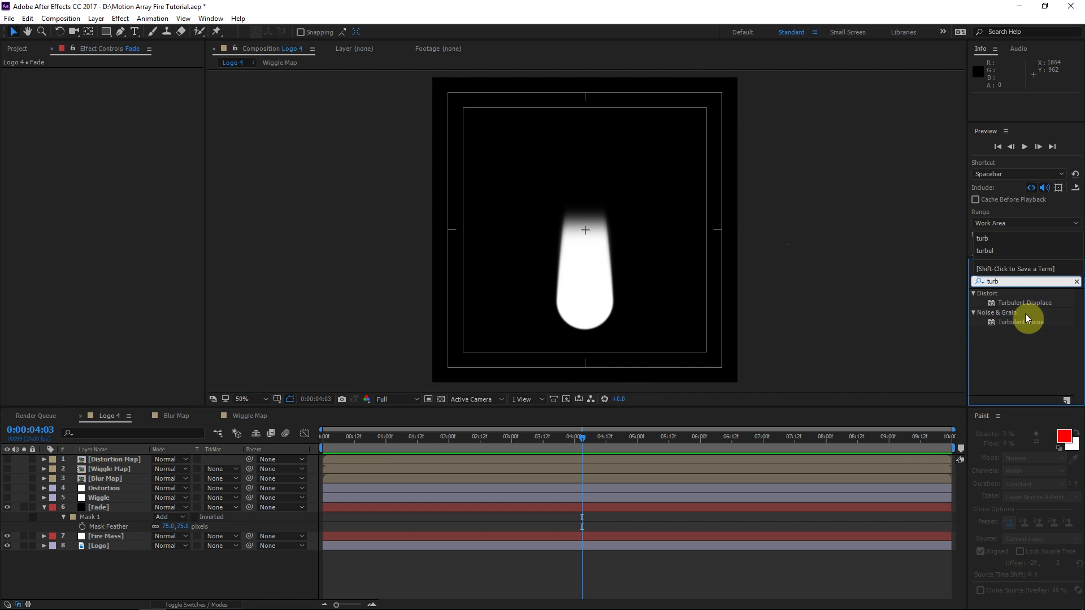
left_click_drag(1016, 302, 237, 507)
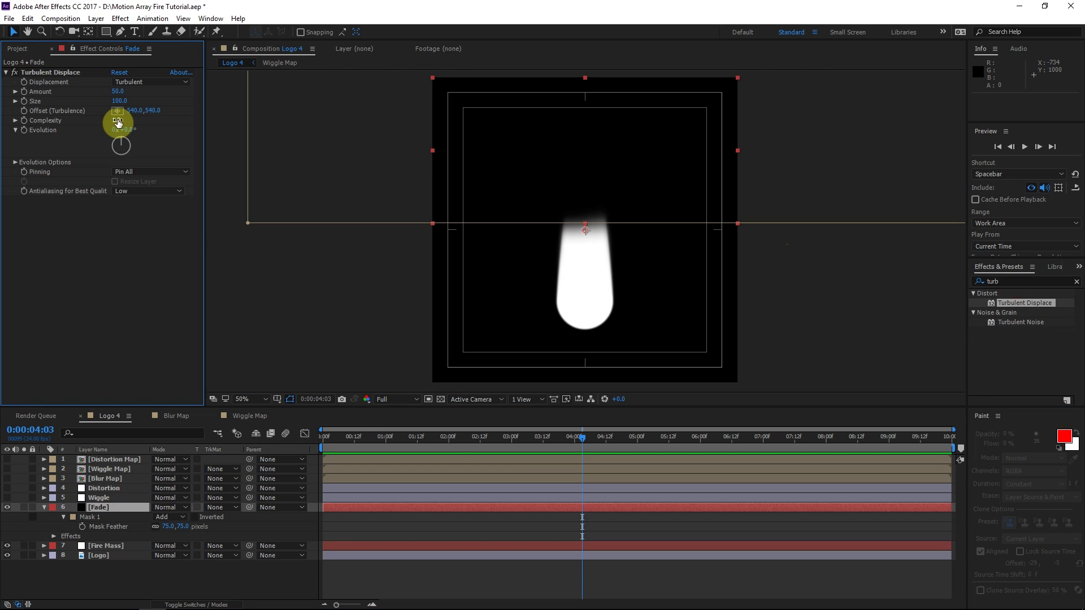
mouse_move(117, 92)
left_mouse_down()
mouse_move(158, 90)
mouse_move(123, 91)
left_mouse_up()
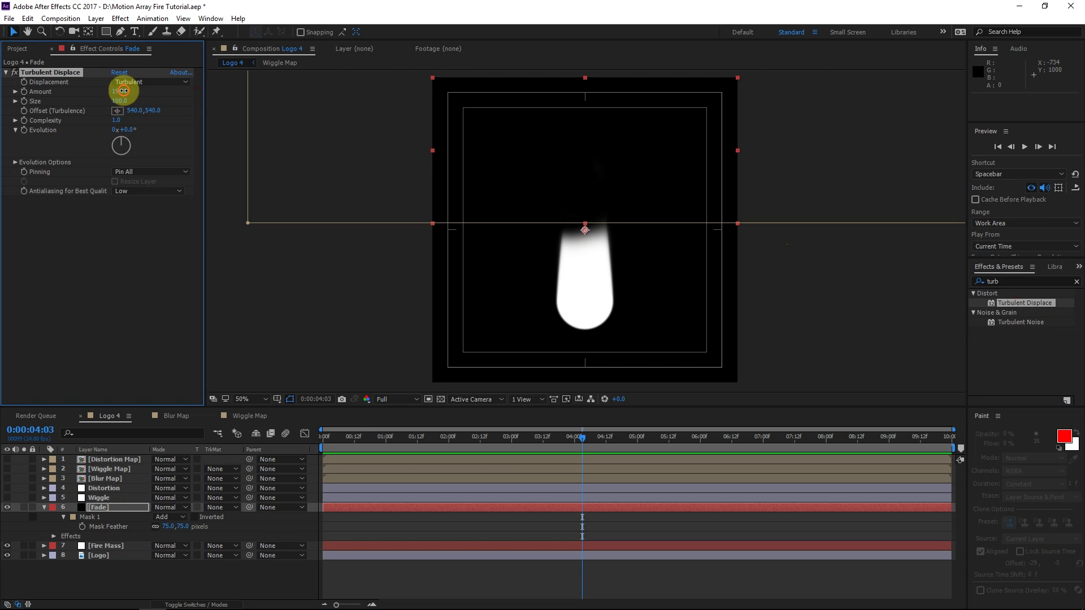
left_click(123, 91)
type("200")
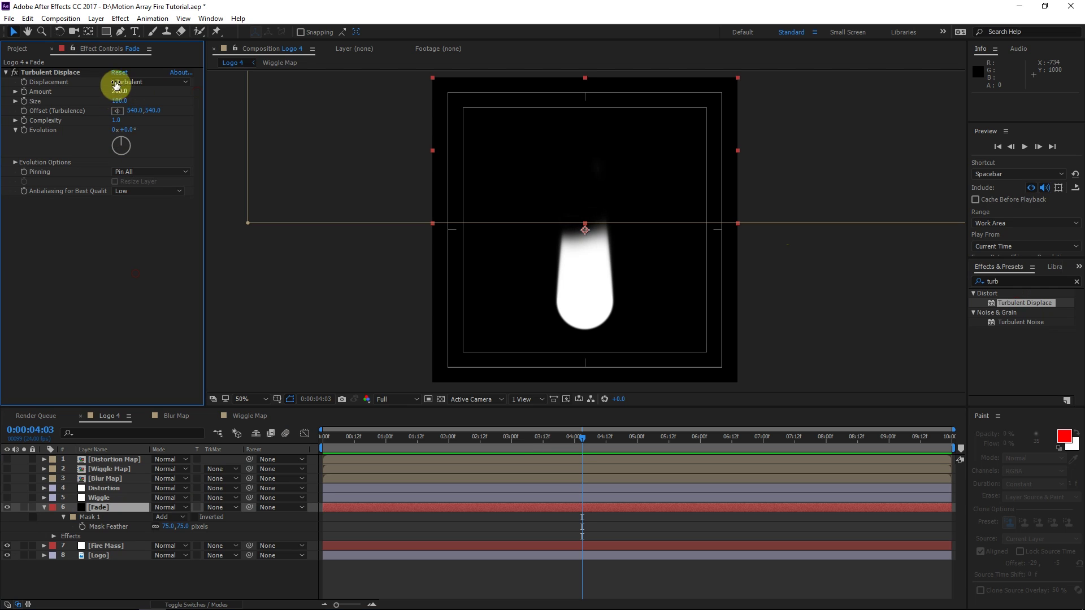
left_click_drag(117, 120, 405, 124)
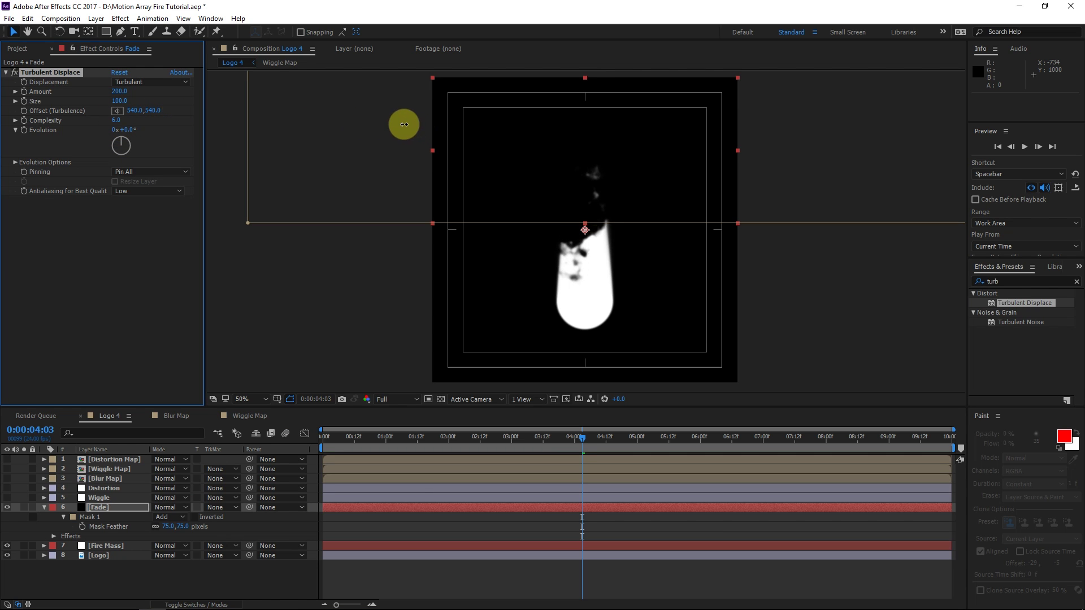
Add the expression [0,time*-1500] to the Fade layer's Offset (Turbulence) and scrub through the upward-moving distortion.
left_click(573, 436)
left_click(565, 434)
left_click(59, 55)
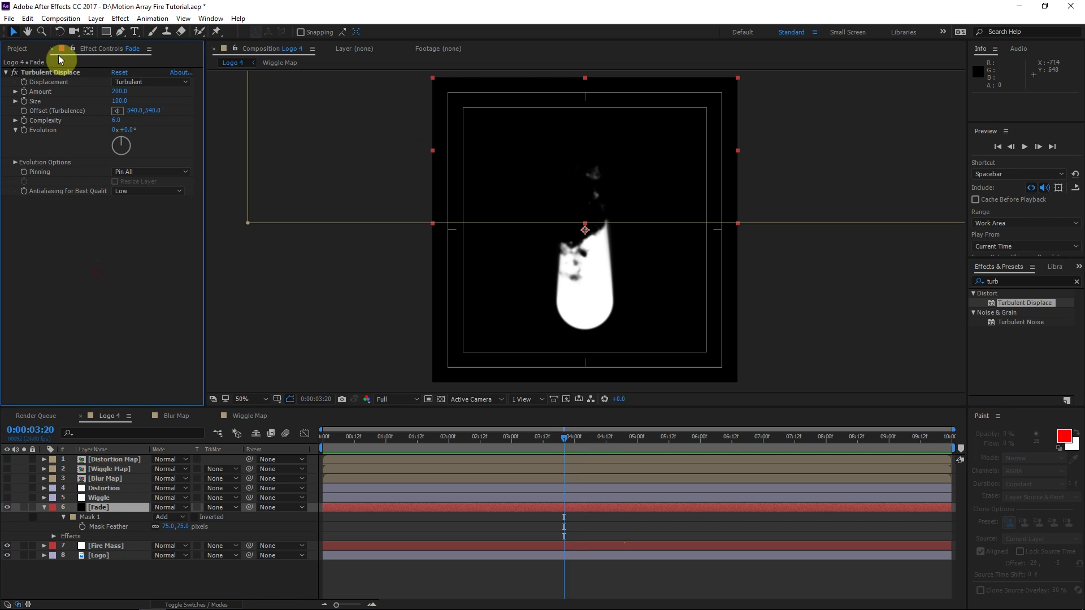
left_click(22, 113, "alt")
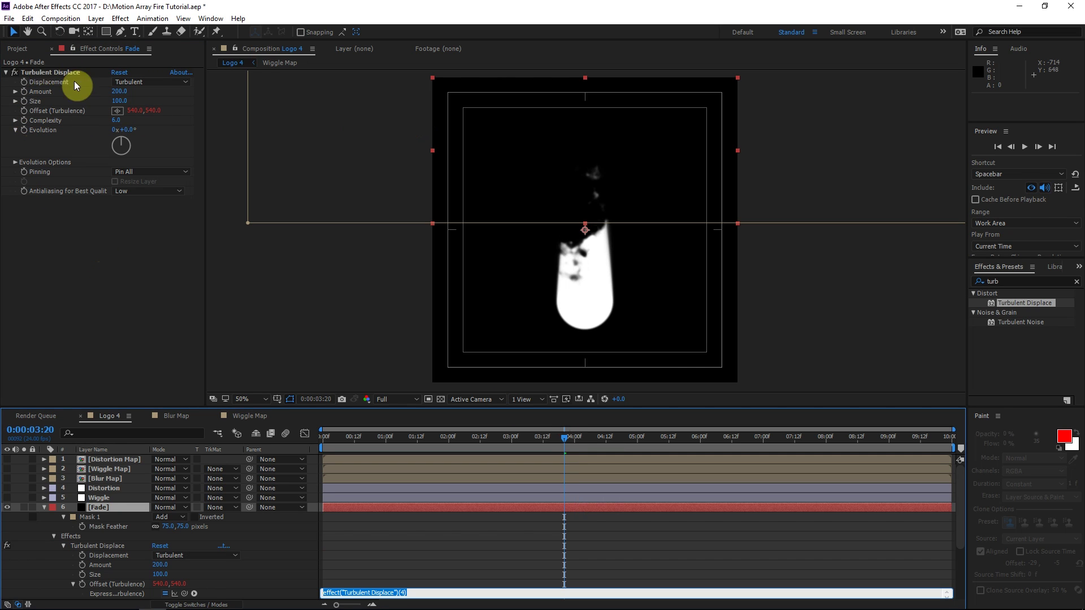
key("BackSpace")
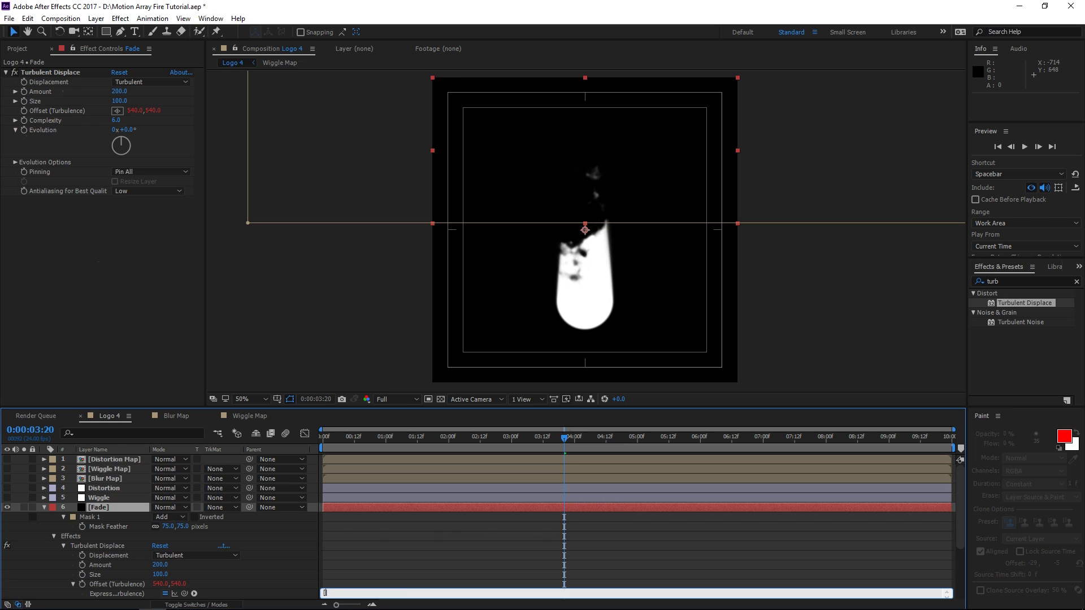
type("[0,time*-1500")
left_click(249, 121)
left_click_drag(582, 436, 769, 393)
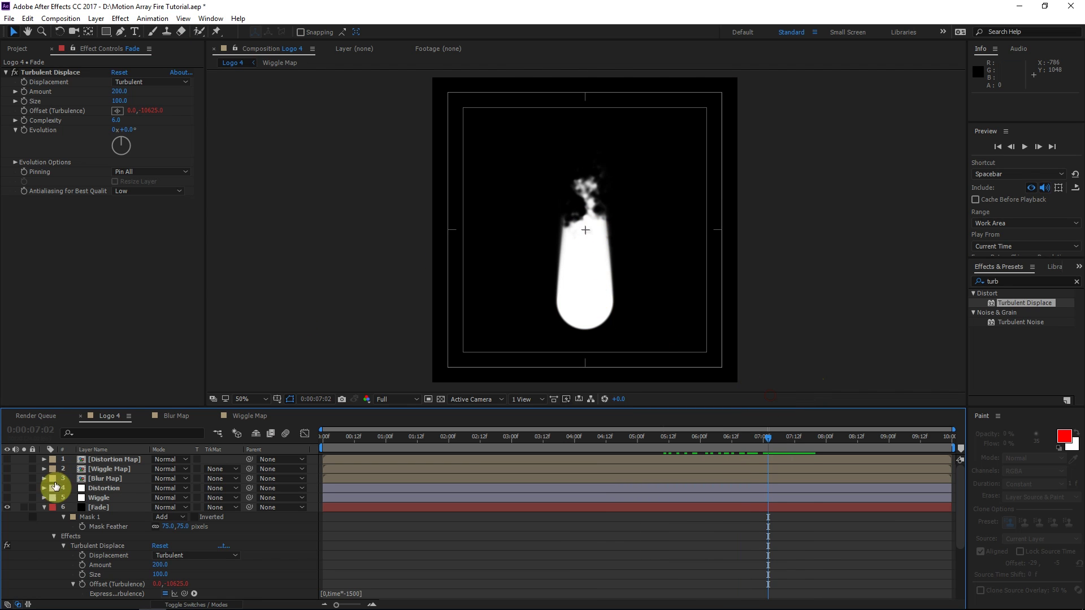
Unlink the Fade layer's scale and stretch it vertically, trying 150% and settling on 200%.
left_click(93, 507)
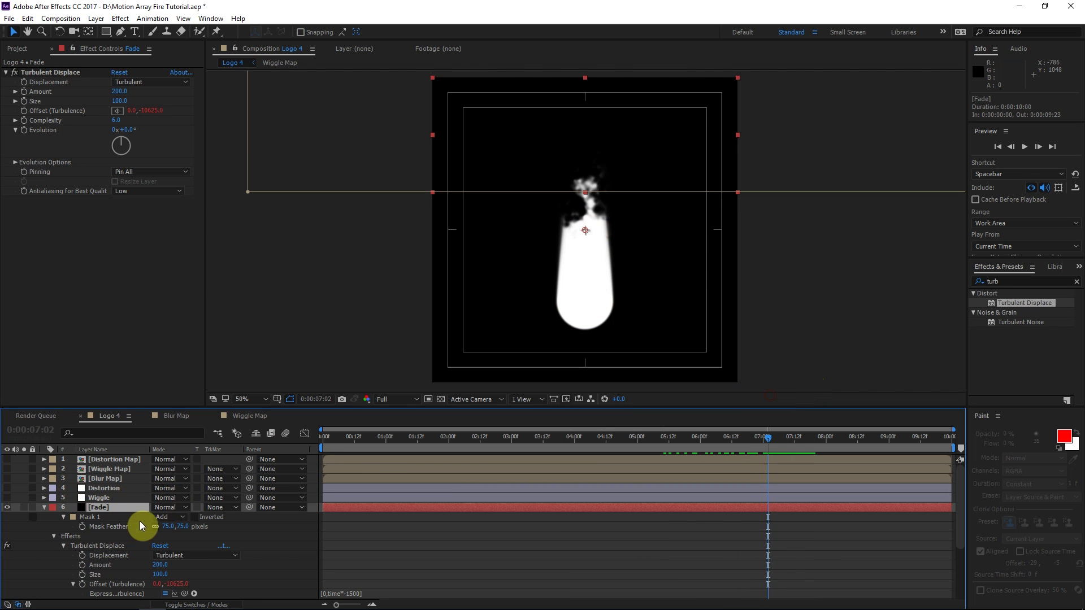
key("s")
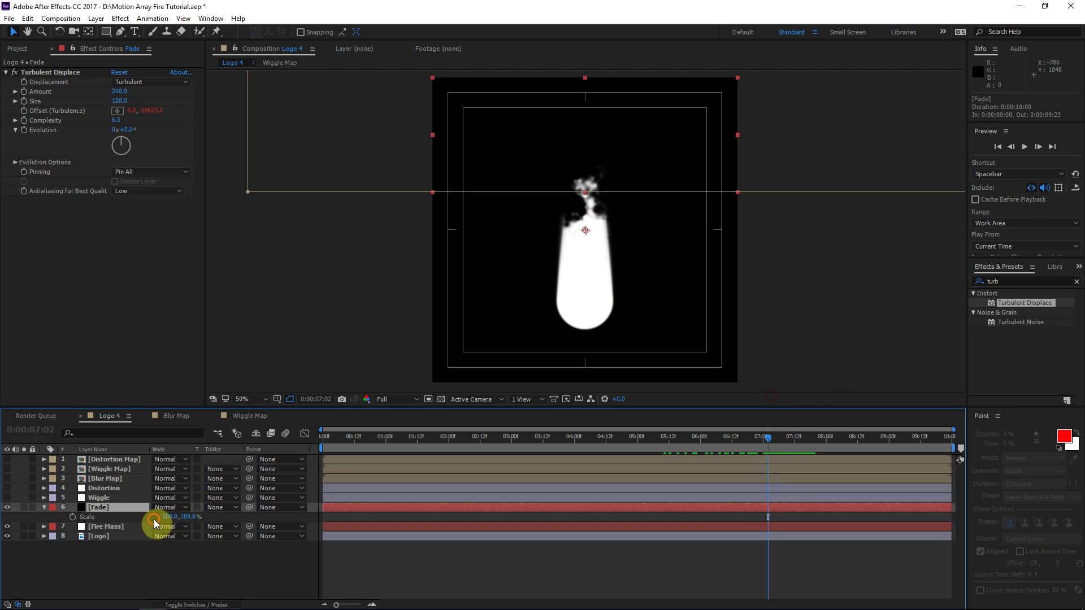
left_click(190, 517)
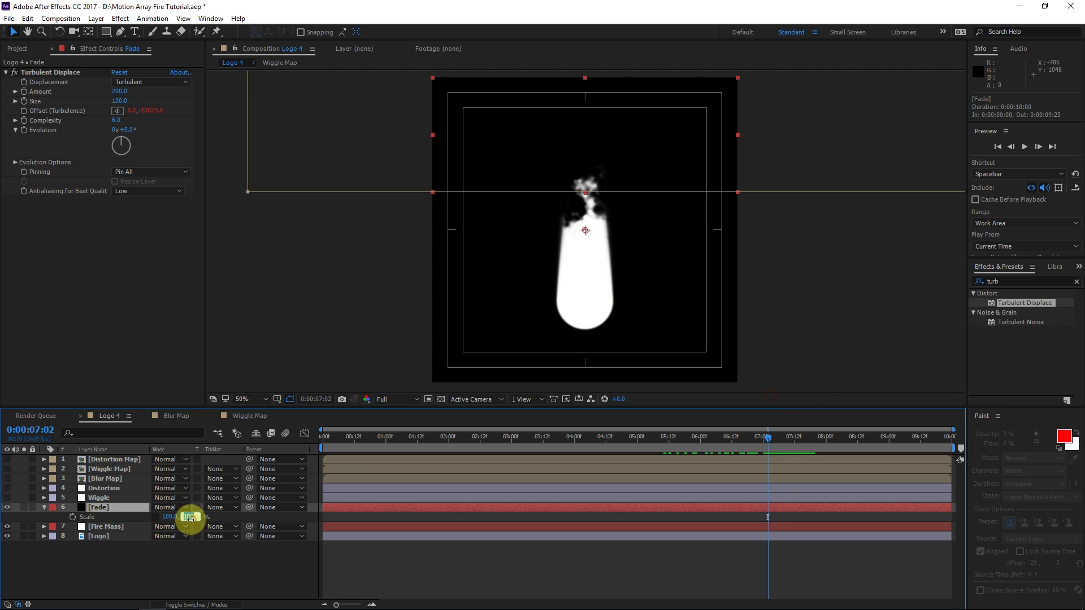
type("150")
left_click(240, 556)
left_click(188, 516)
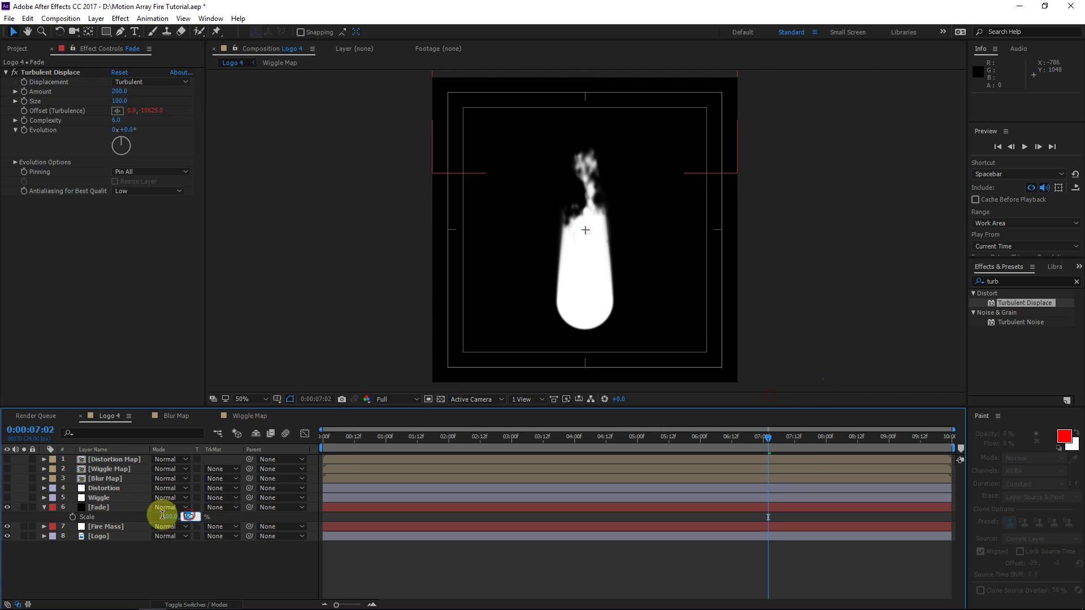
type("200")
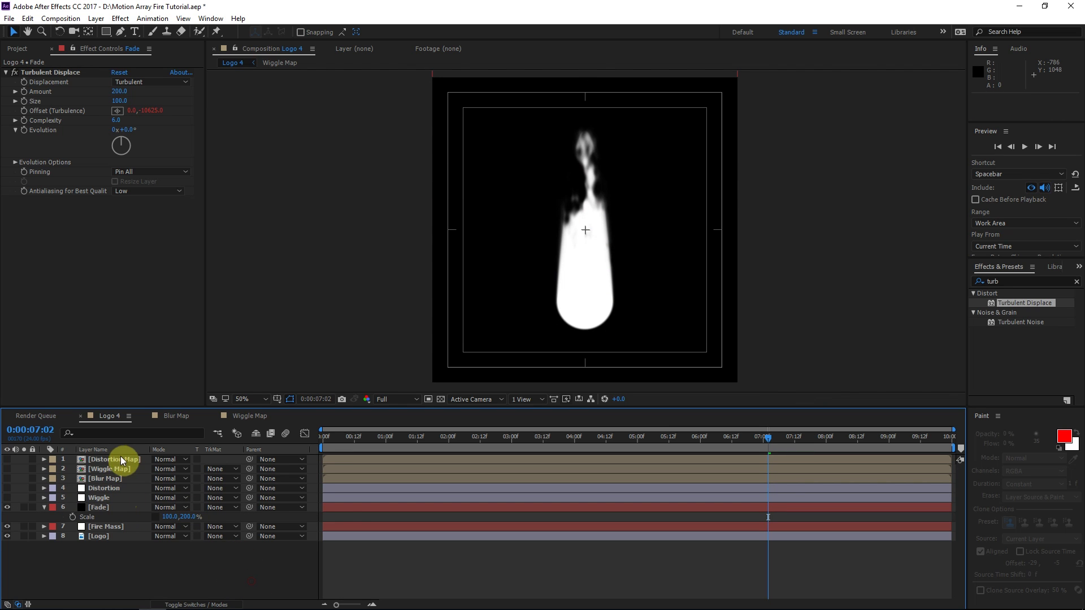
Change the Fade layer's Offset (Turbulence) expression to [0,time*-750] and scrub through the slower motion.
left_click(110, 511)
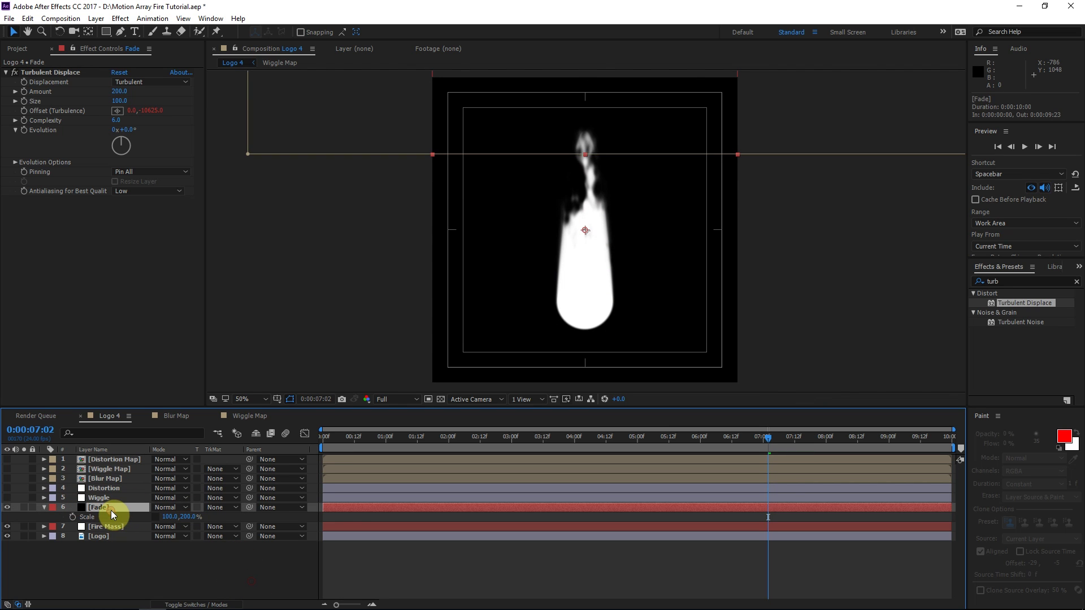
left_click(63, 145)
double_click(35, 112)
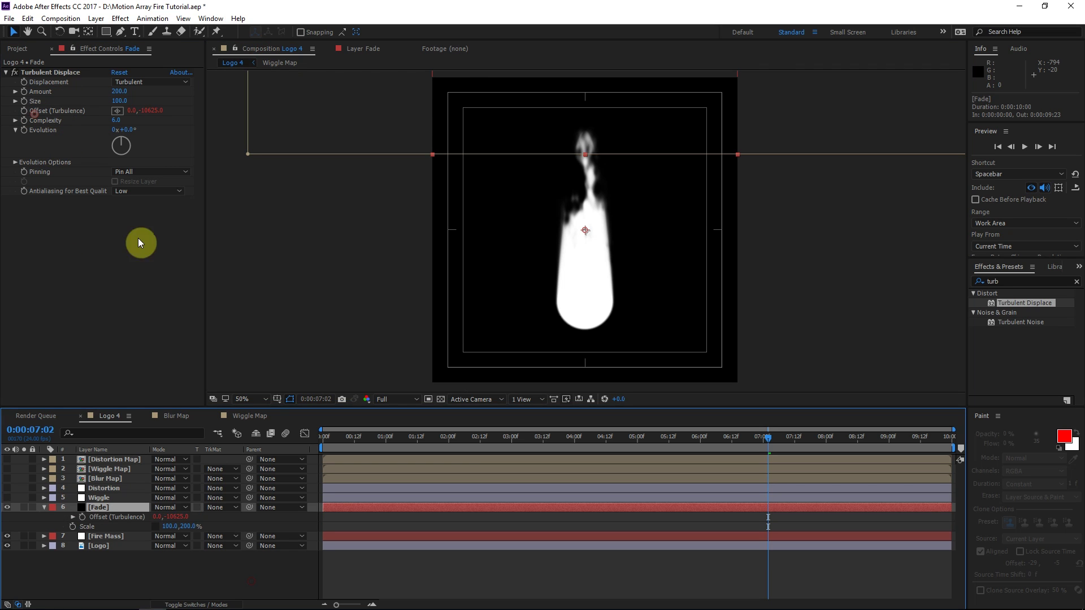
left_click(73, 518)
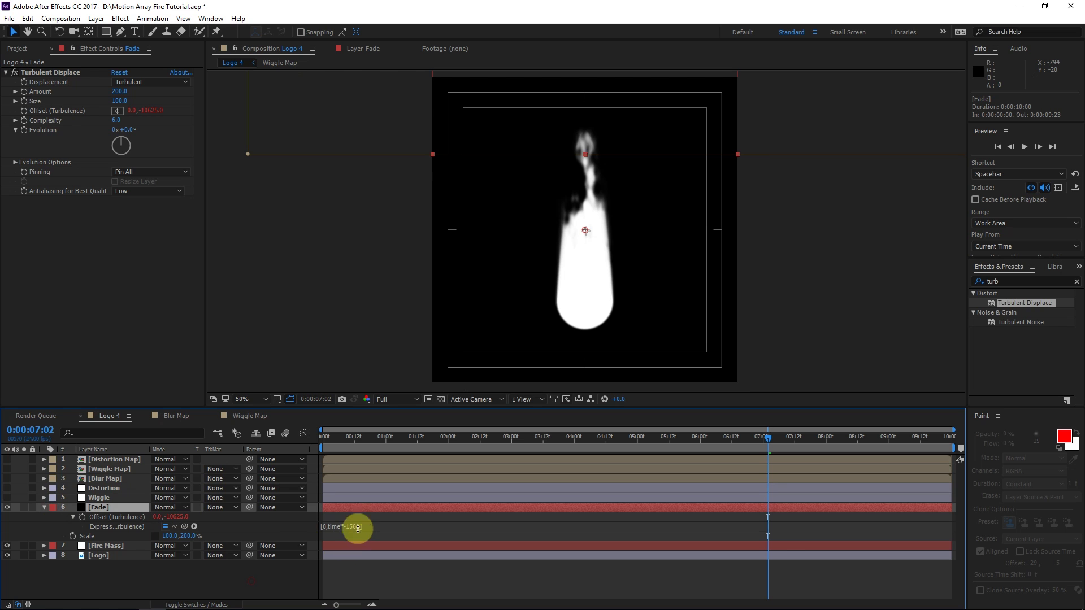
mouse_move(358, 527)
left_mouse_down()
mouse_move(340, 516)
mouse_move(347, 512)
left_mouse_up()
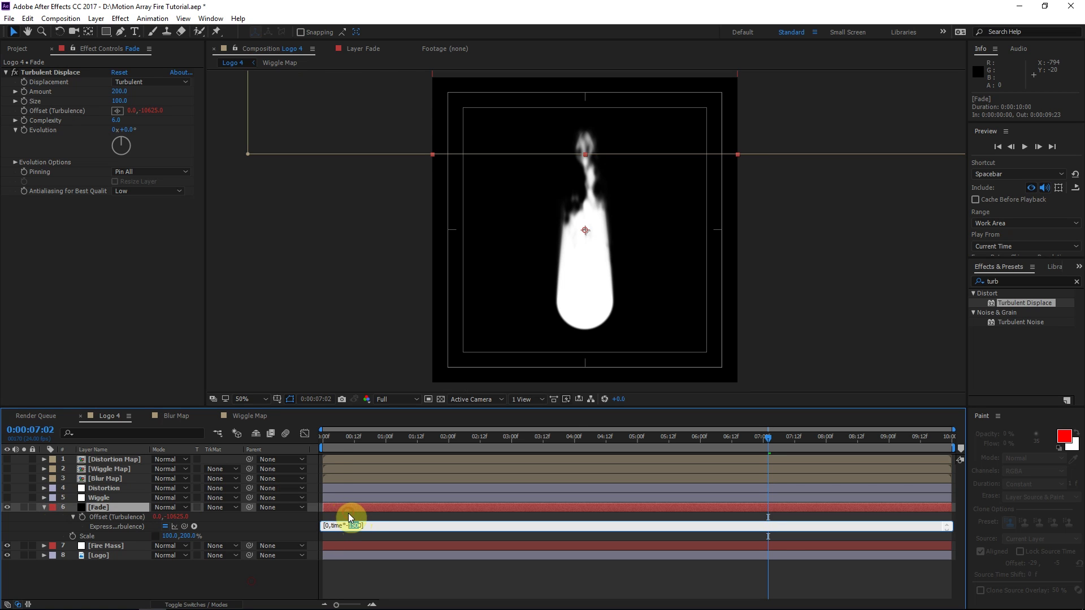
type("750")
left_click(379, 569)
left_click_drag(561, 425, 548, 430)
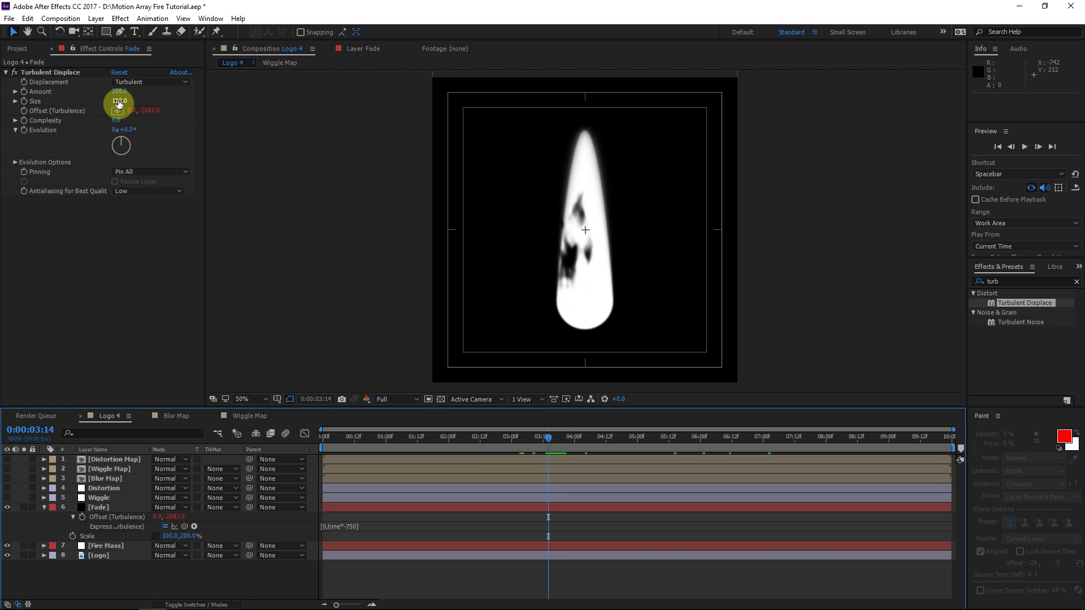
Set the Fade layer's Turbulent Displace size to 50 and its amount to 150.
left_click(587, 270)
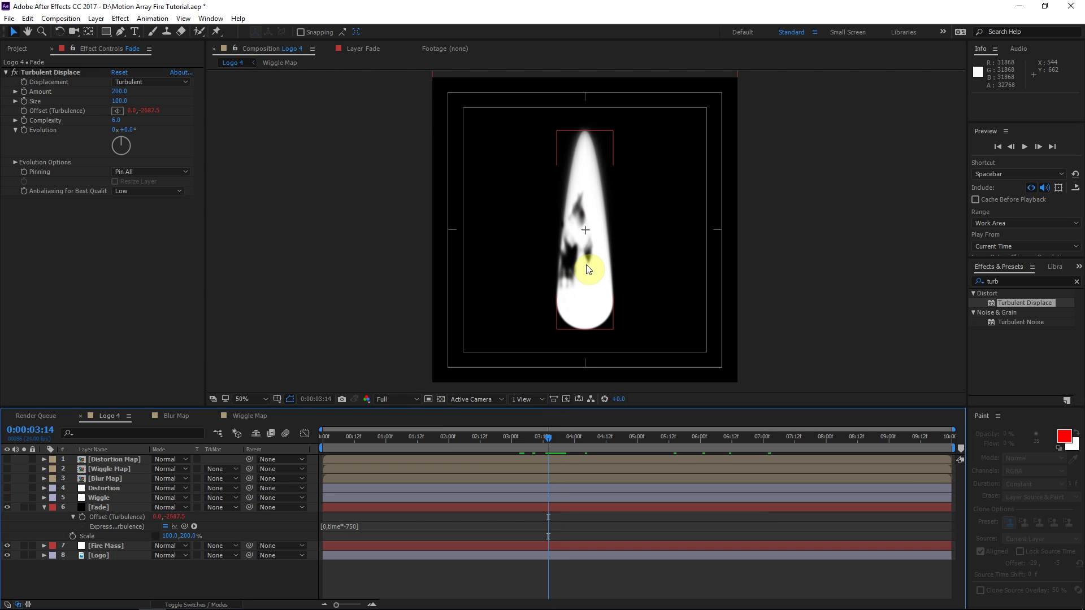
left_click(118, 101)
type("50")
key("Return")
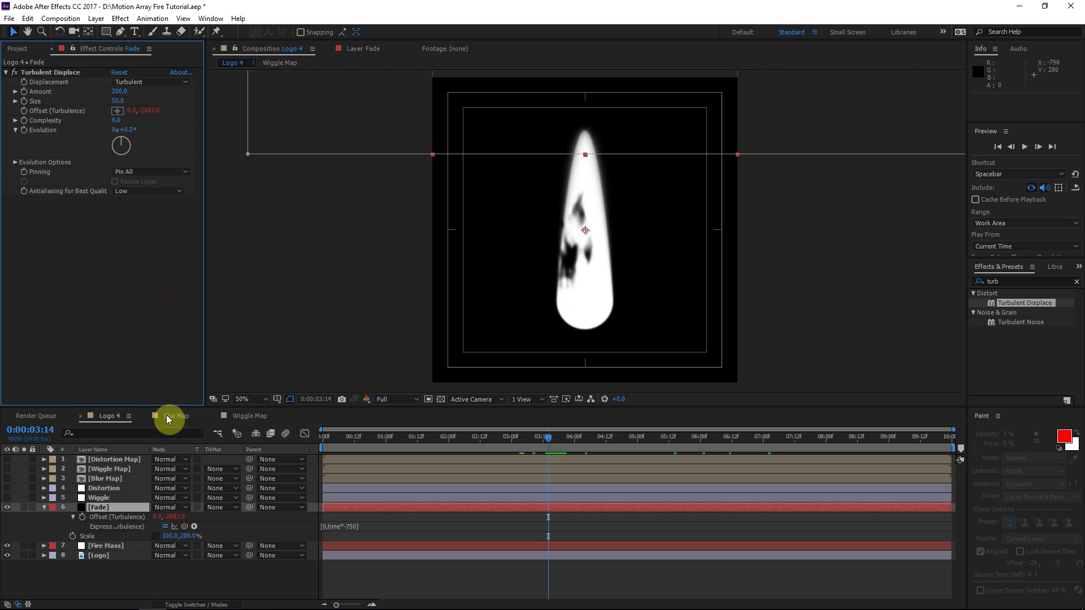
left_click(119, 92)
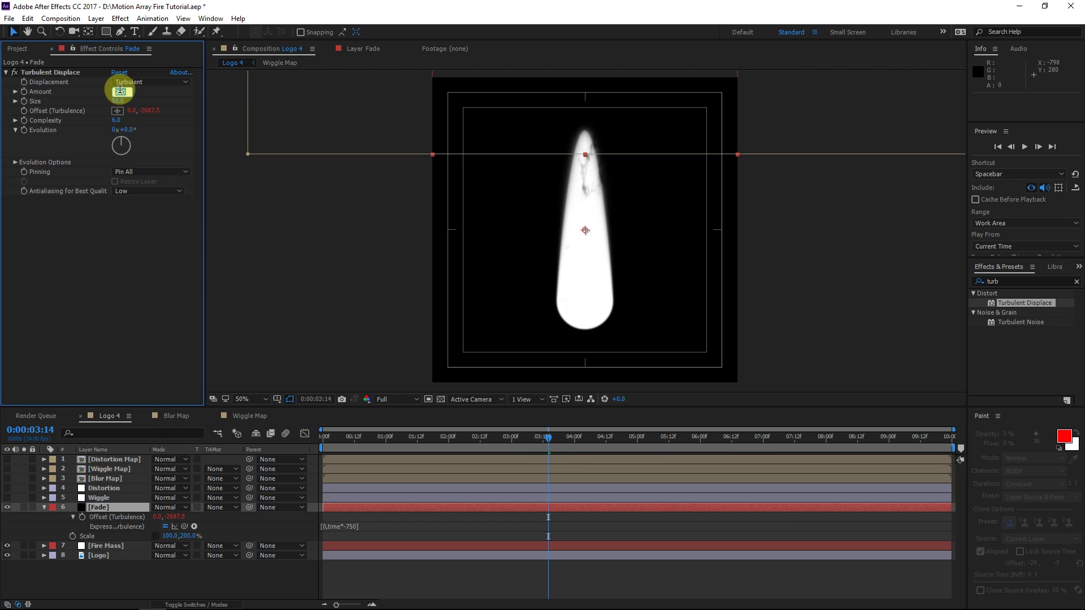
type("150")
key("Return")
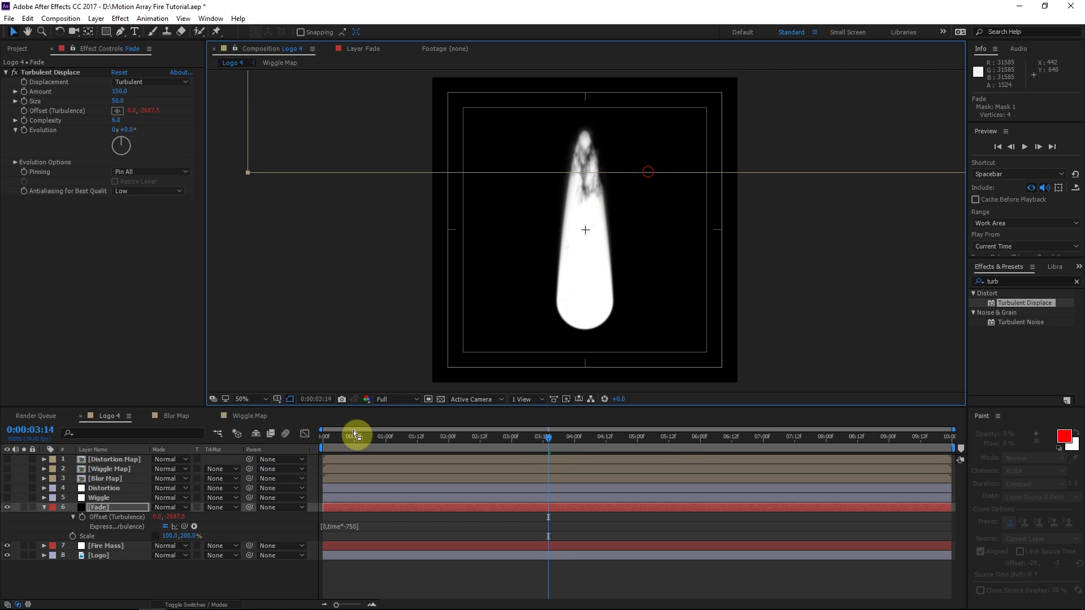
Set the Fade layer's mask feather to 50 pixels.
key("f")
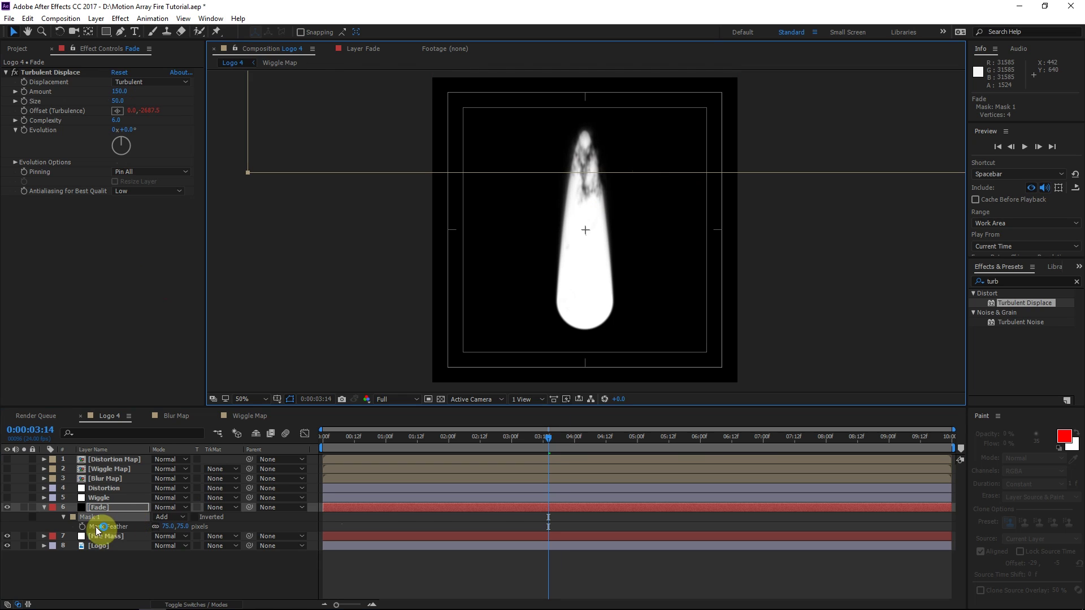
left_click(170, 527)
type("50")
key("Return")
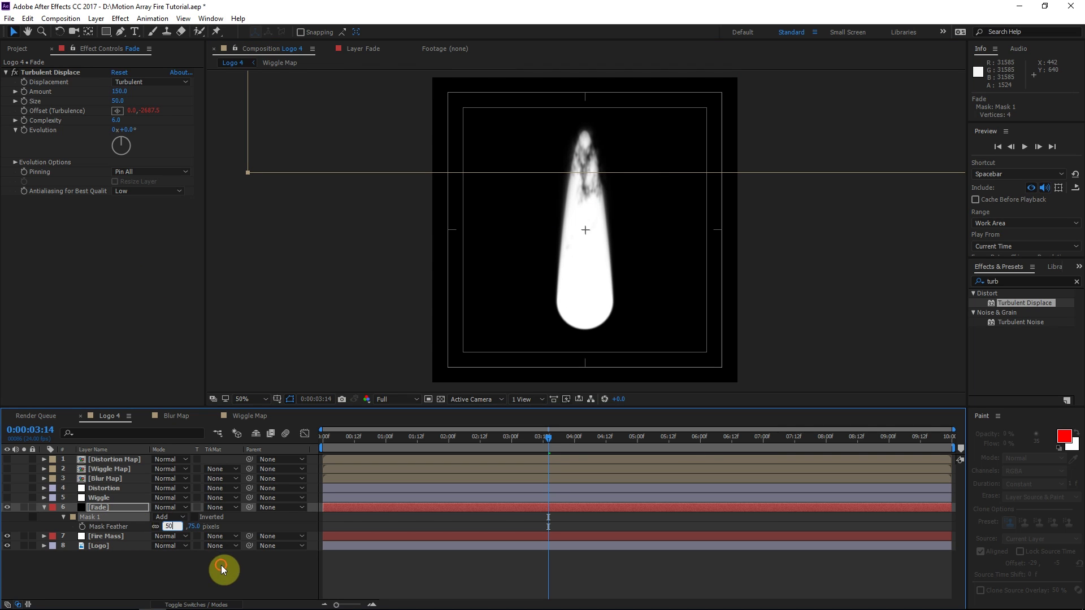
Set the Fade layer's Turbulent Displace amount to 139 and preview the animation, stopping around 4:21.
left_click_drag(112, 95, 148, 100)
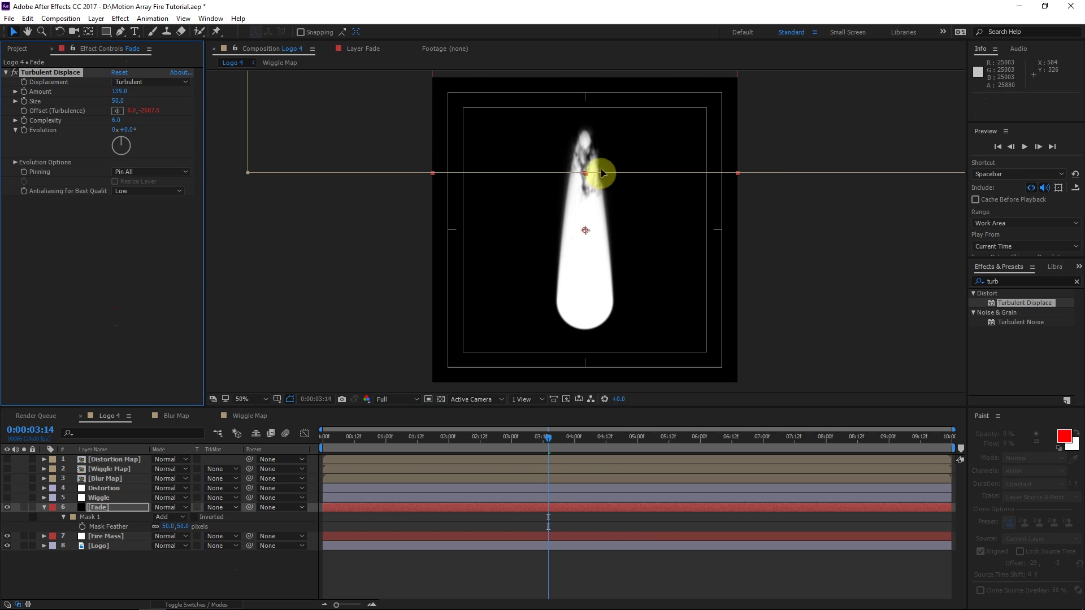
left_click(607, 179)
key("space")
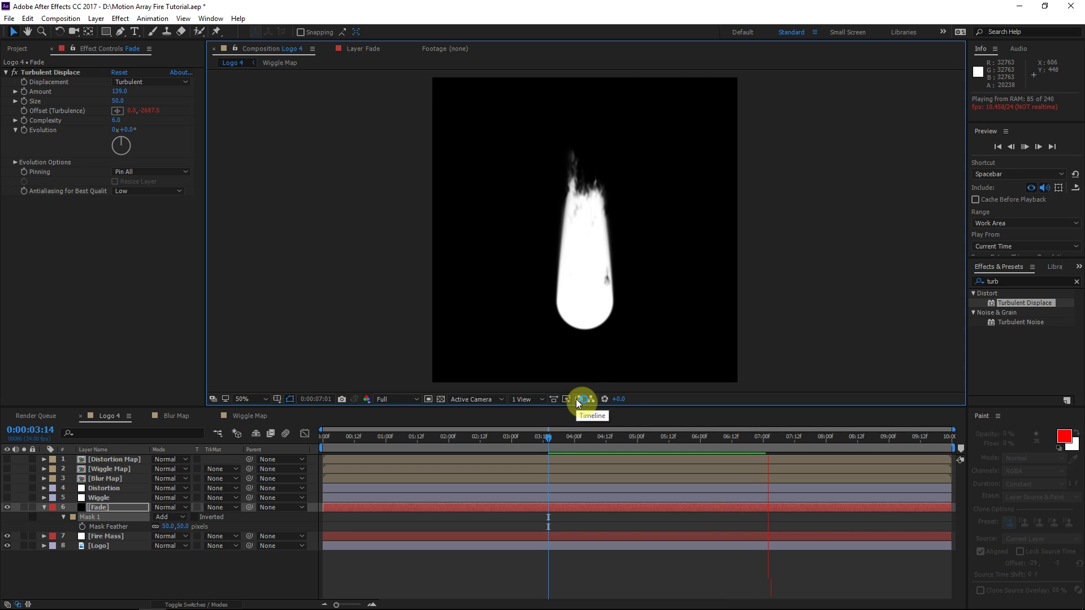
left_click(615, 440)
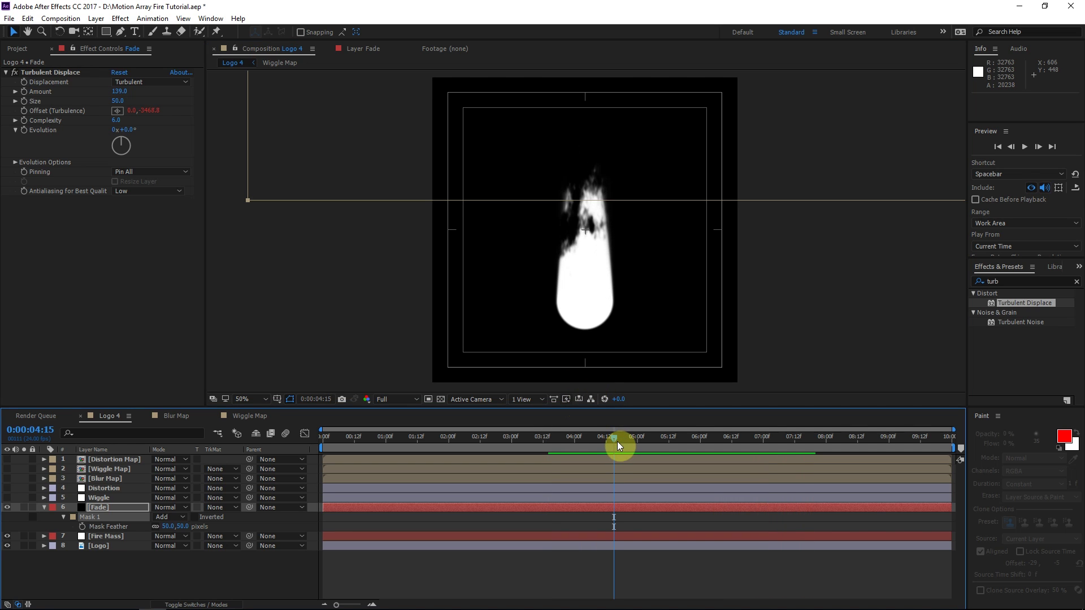
left_click(629, 441)
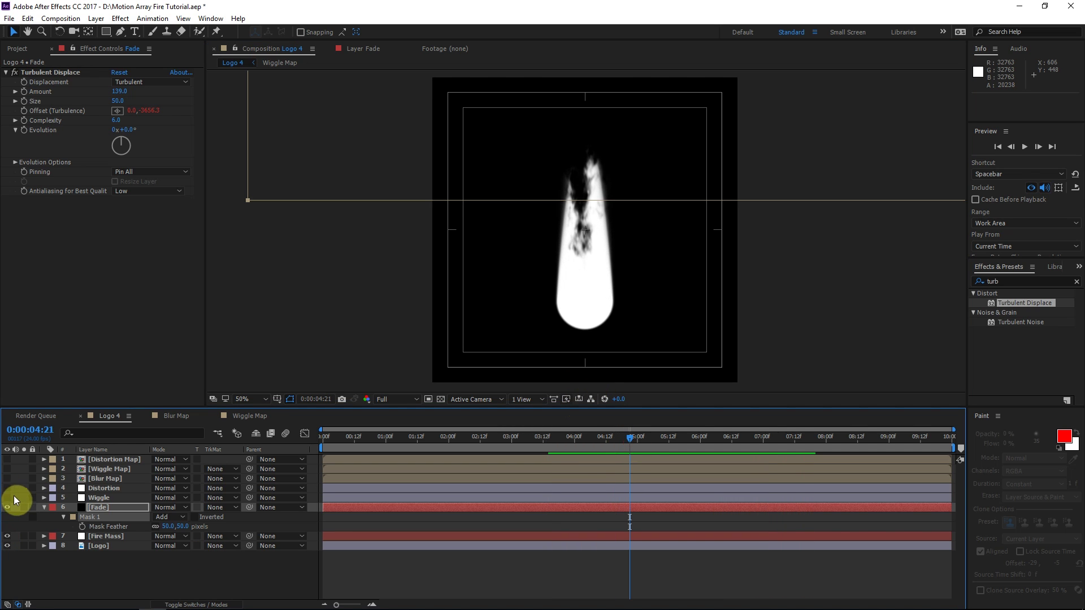
Make the Distortion and Wiggle layers visible and scrub to 0:00:06:03 to inspect the flame tips up close.
left_click_drag(7, 490, 7, 498)
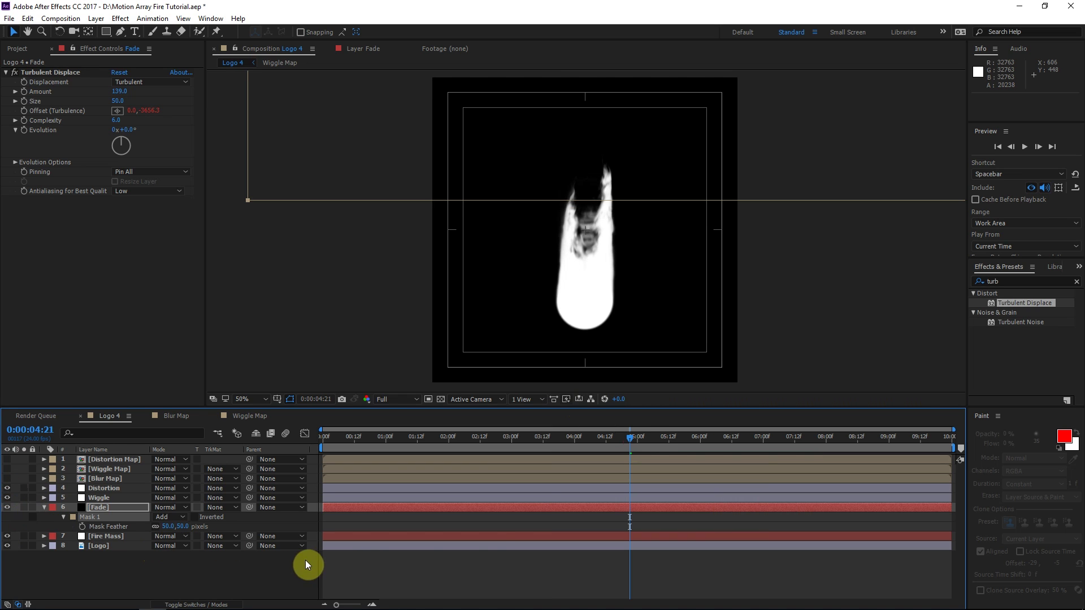
left_click(388, 560)
left_click_drag(632, 437, 708, 427)
scroll(635, 194, "up", 2)
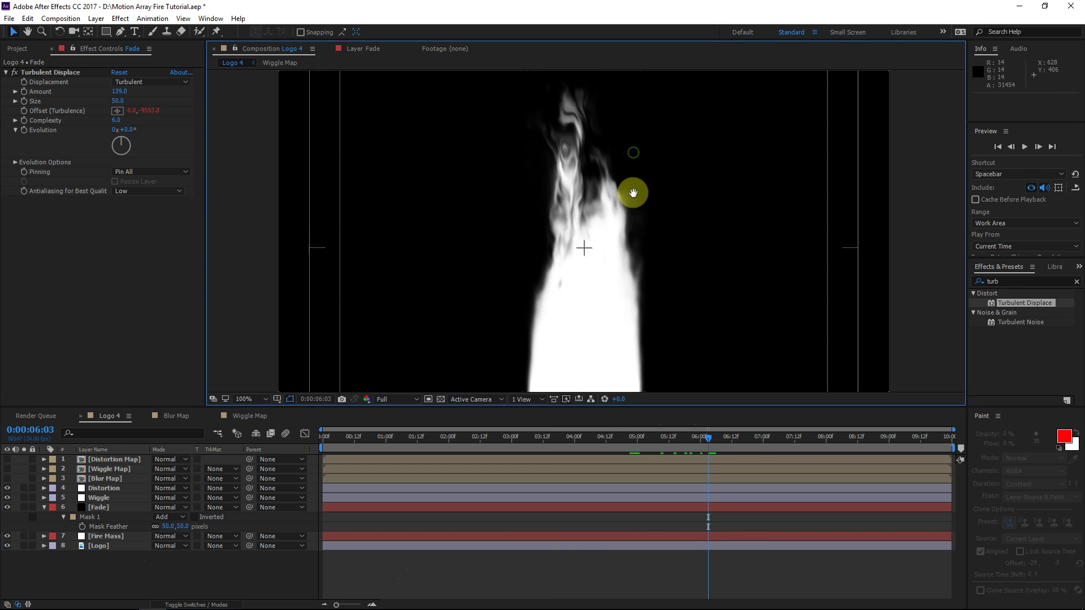
Add Fast Blur (Legacy) to the Fade layer after Turbulent Displace and set its blurriness to 12.
left_click(1012, 281)
type("fast")
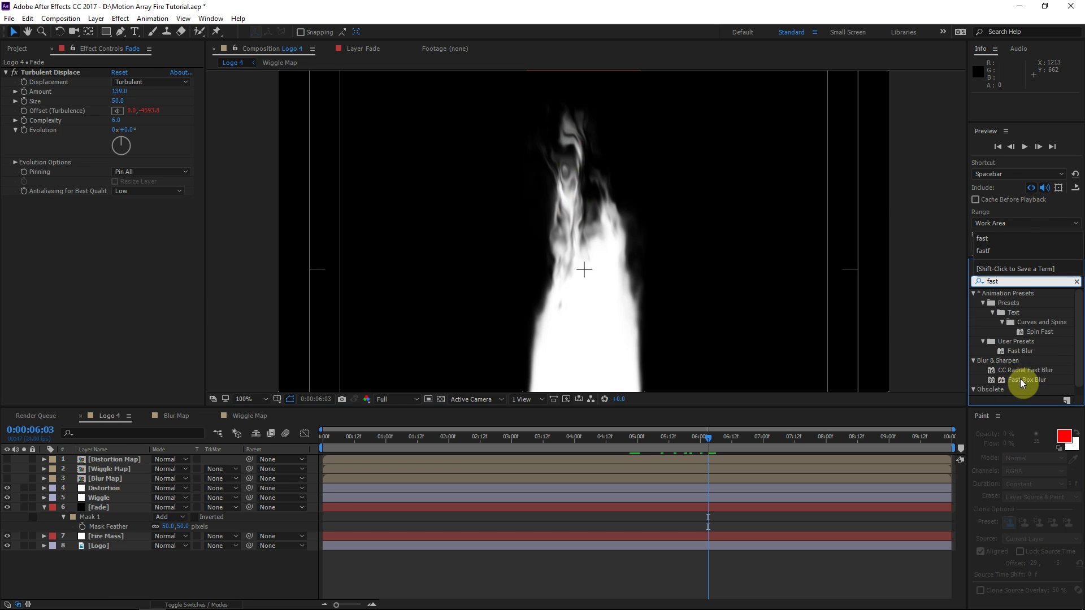
left_click_drag(1033, 392, 134, 275)
left_click_drag(119, 210, 126, 213)
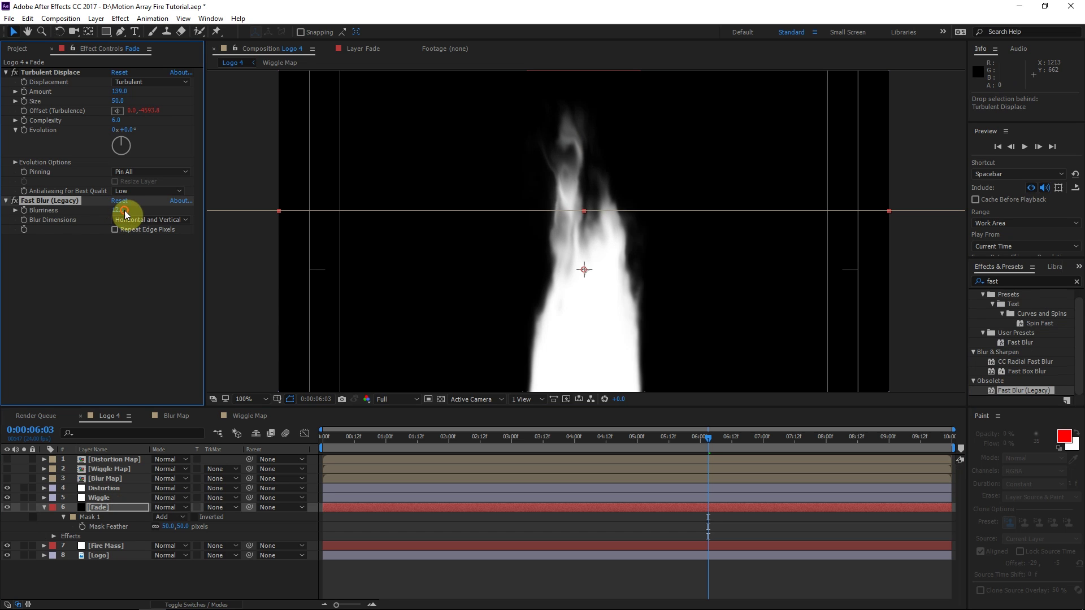
Play the blurred flame animation at 50% magnification and scrub on to 0:00:07:03 to check the softened tips.
left_click(484, 346)
key("space")
key("comma")
key("comma")
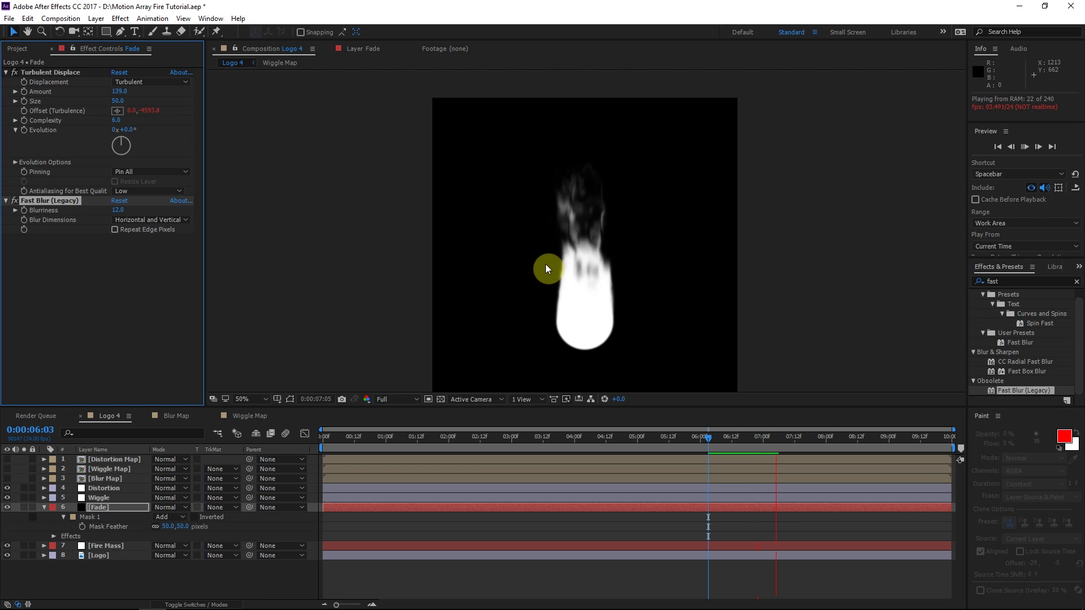
left_click(730, 437)
left_click_drag(730, 436, 771, 433)
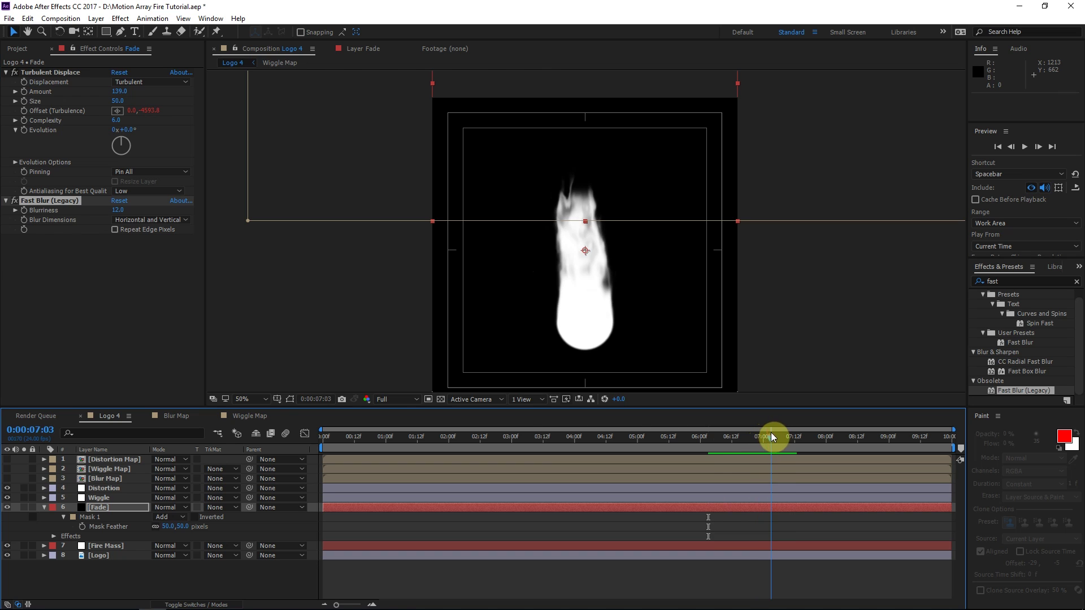
Create a new black 1080 by 1080 px solid named Texture directly above the Distortion layer.
left_click(47, 509)
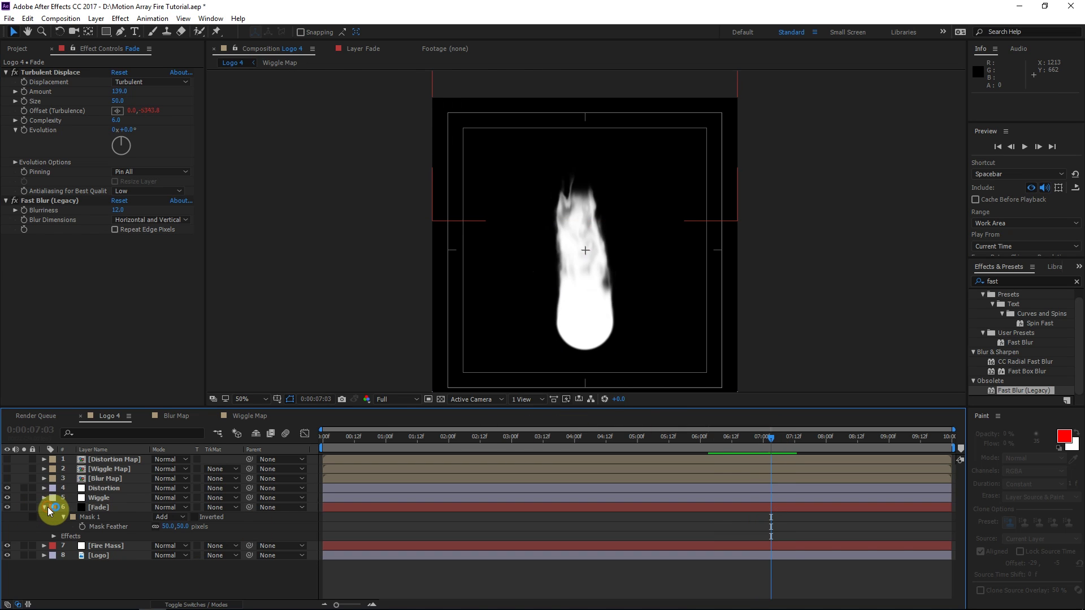
left_click(44, 508)
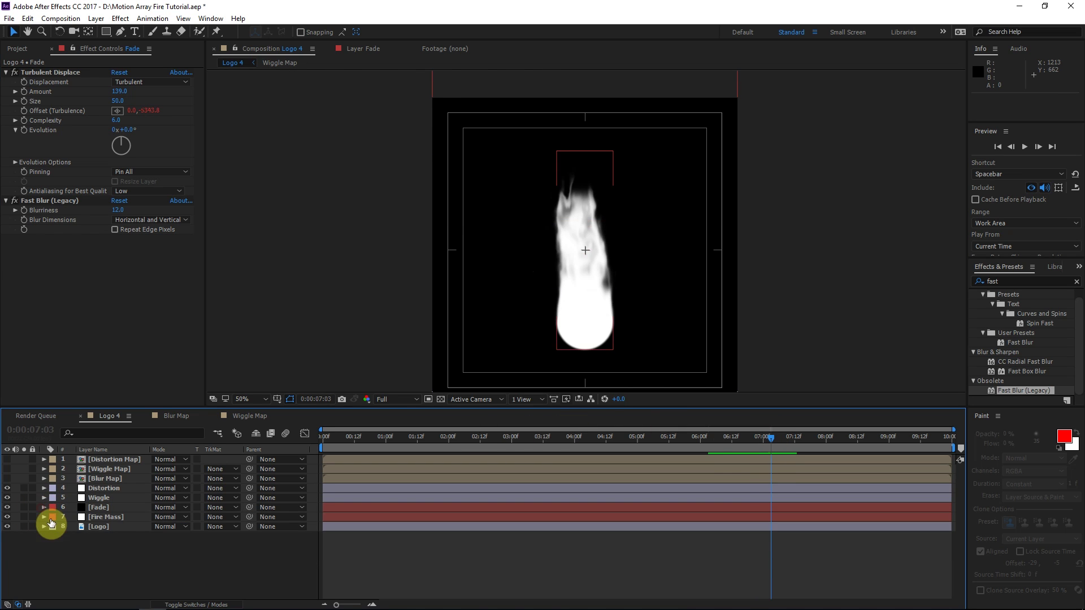
left_click(115, 489)
key("ctrl+y")
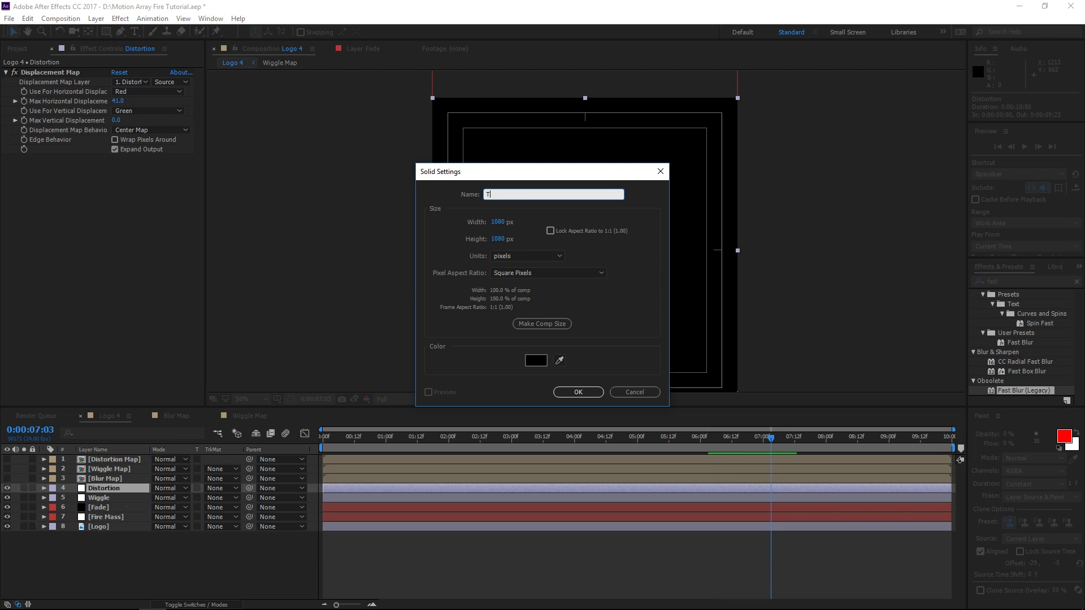
type("Texture")
key("Return")
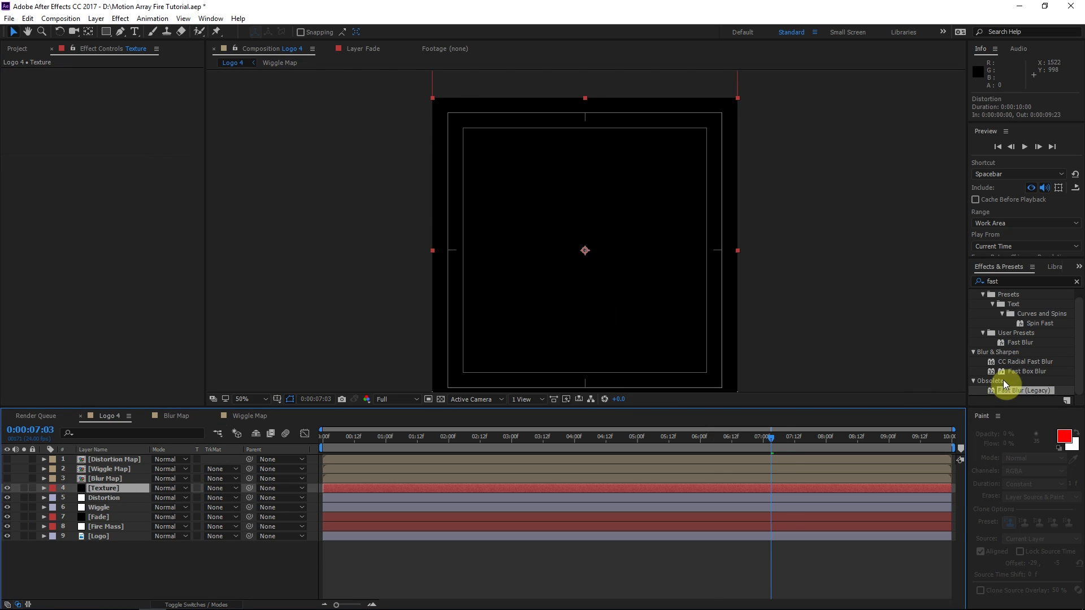
Apply the Fractal Noise effect to the Texture layer.
left_click(1010, 281)
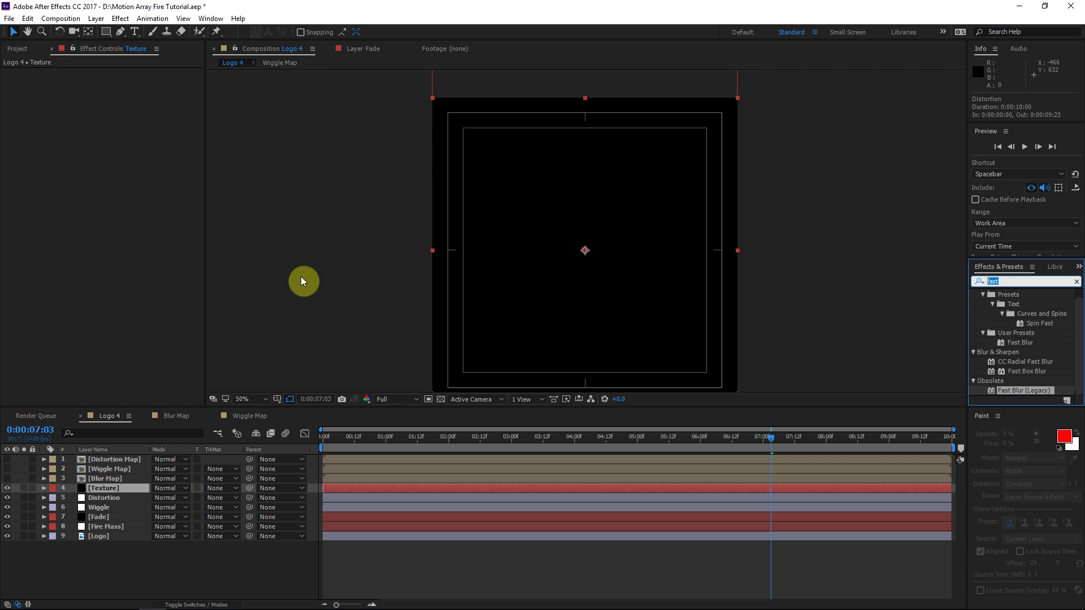
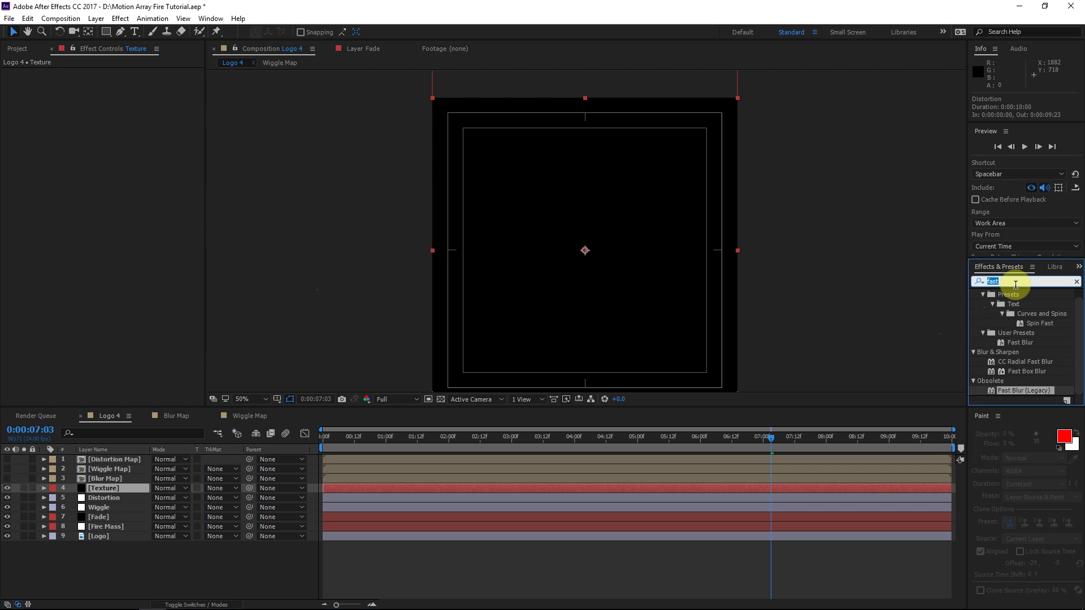
type("fracta")
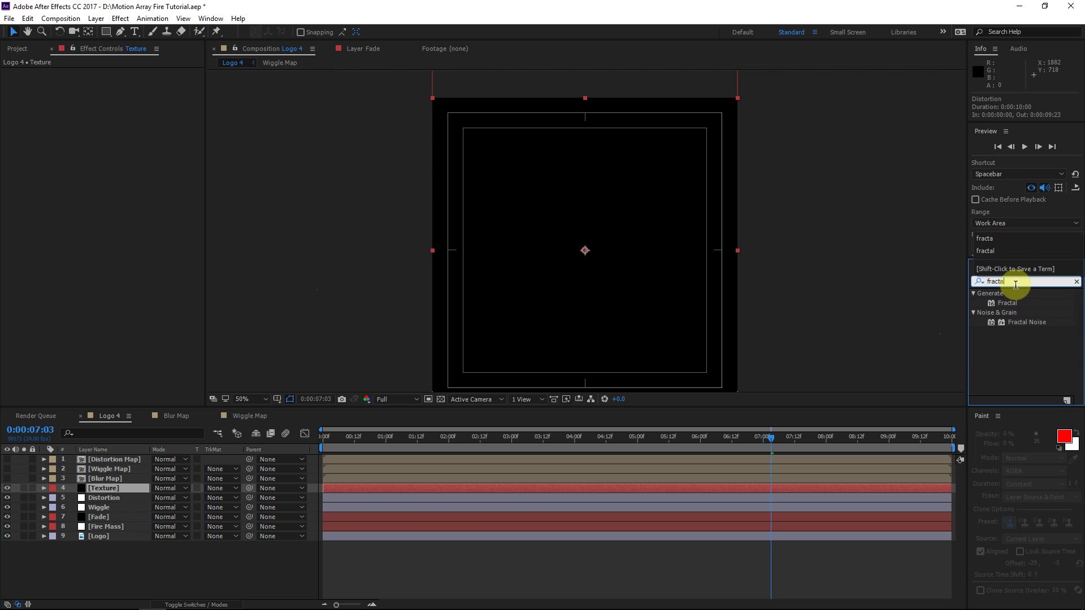
double_click(1039, 321)
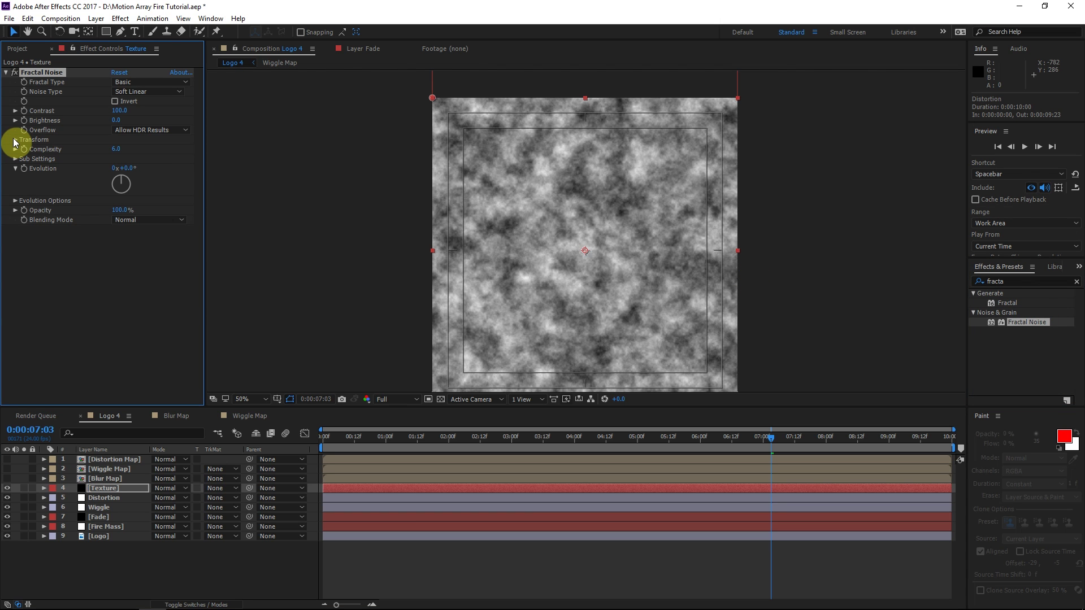
Turn off Uniform Scaling in the Fractal Noise transform and set scale height to 800 and scale width to 60.
left_click(15, 140)
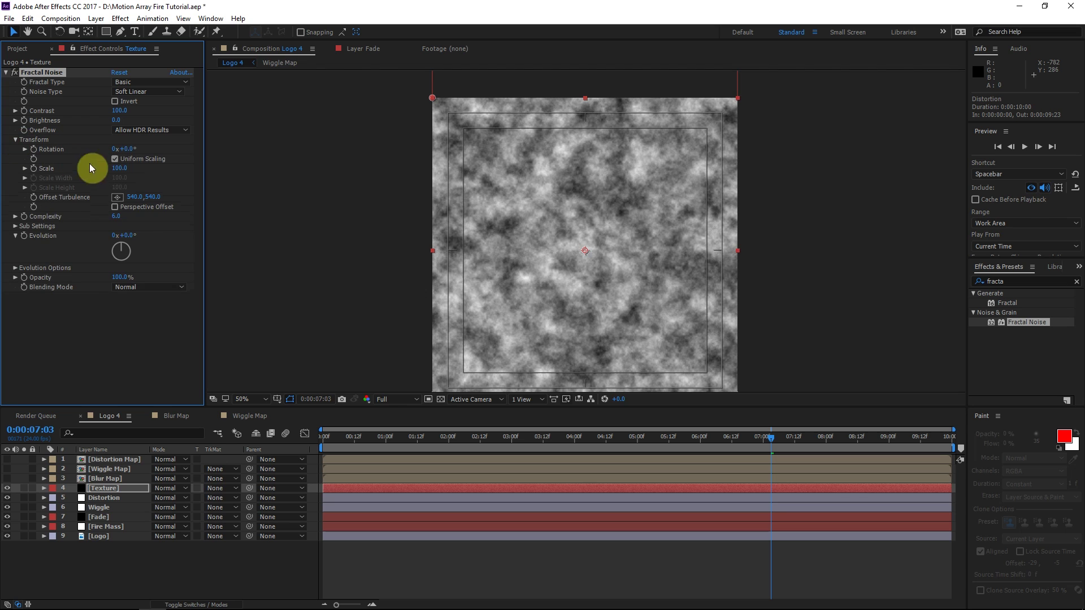
left_click(130, 159)
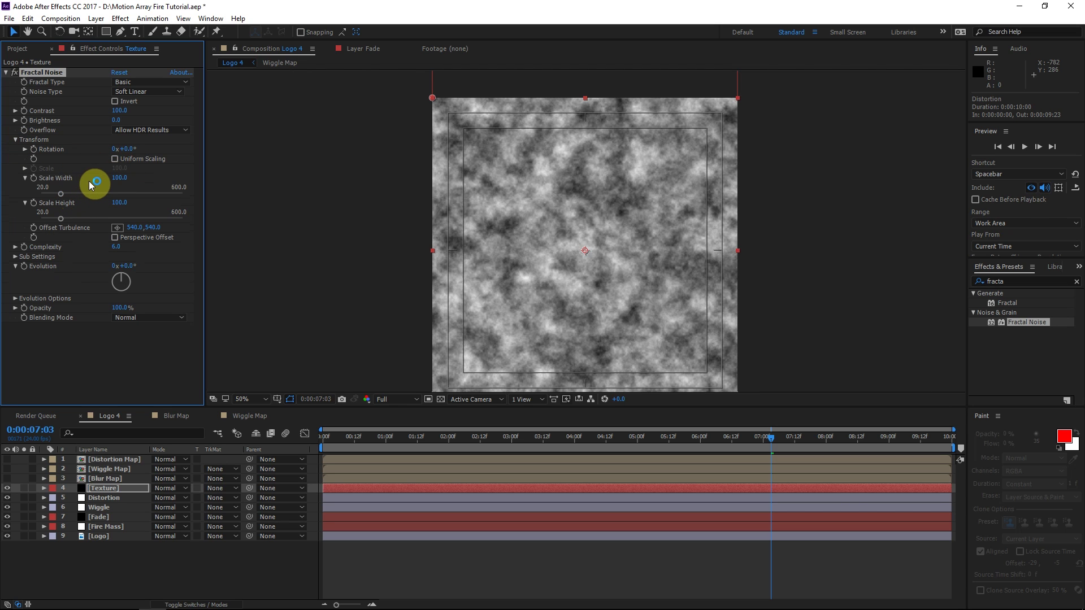
left_click(120, 203)
type("800")
key("Return")
left_click(121, 178)
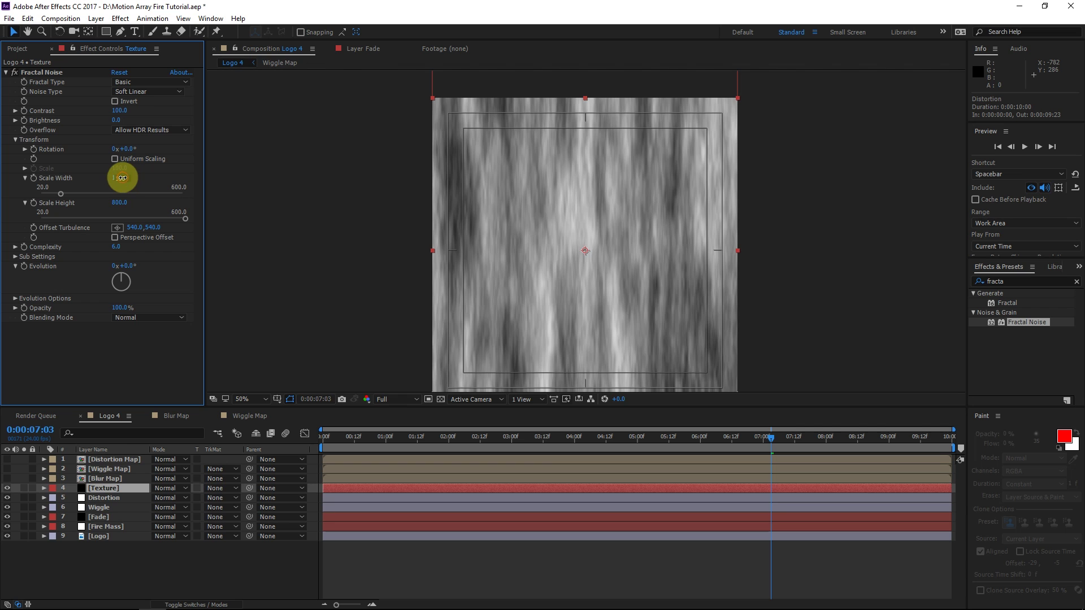
type("6")
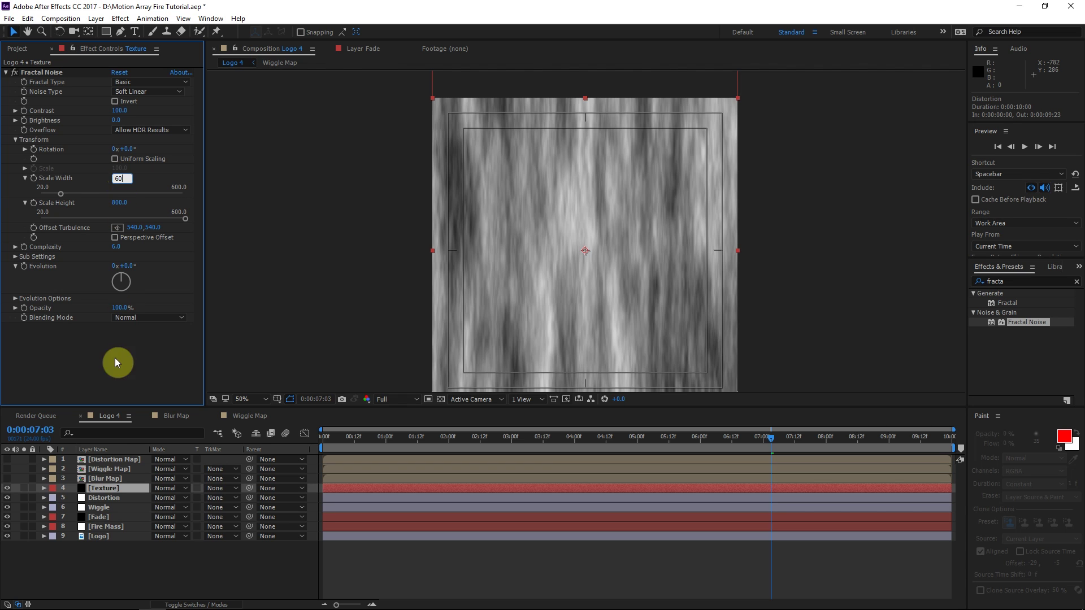
type("0")
key("Return")
Add Fast Blur (Legacy) after Fractal Noise on the Texture layer, with Blurriness 8 and Repeat Edge Pixels on.
left_click(968, 282)
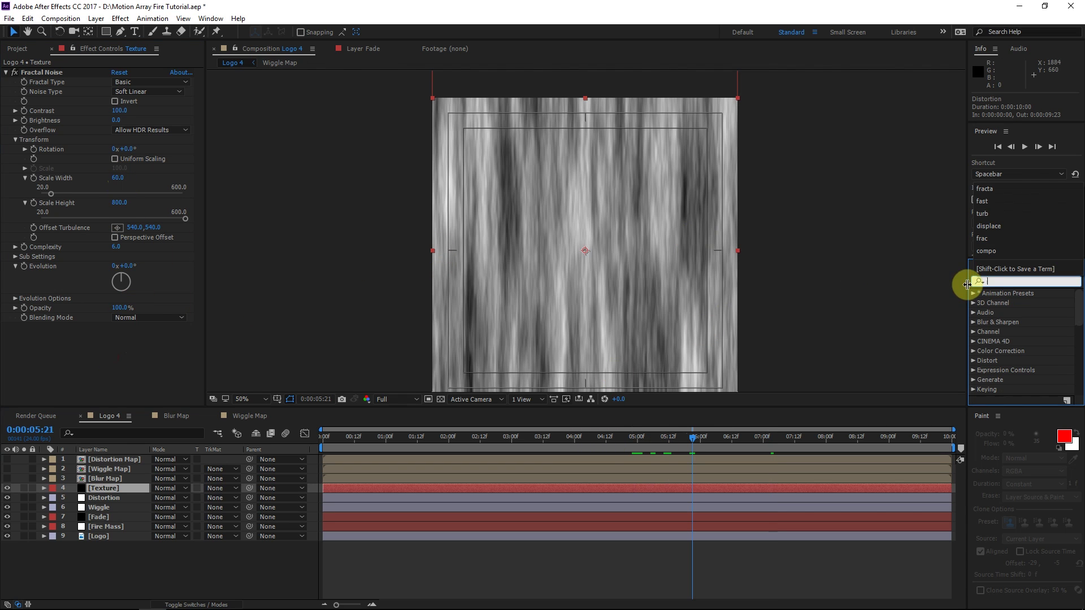
type("fast")
left_click_drag(1026, 390, 23, 328)
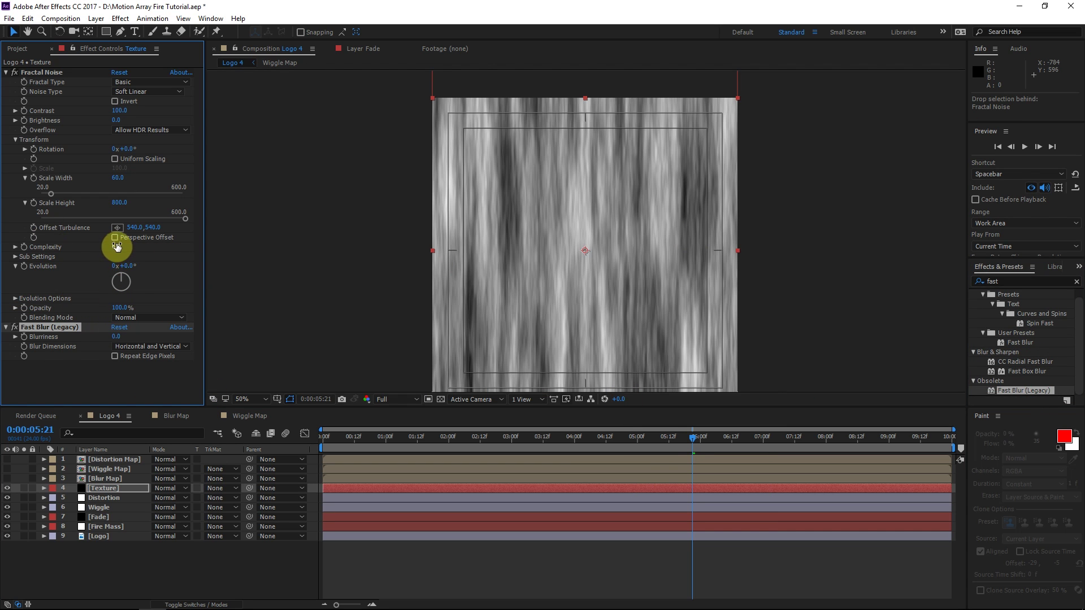
mouse_move(111, 245)
left_mouse_down()
mouse_move(94, 258)
mouse_move(122, 244)
left_mouse_up()
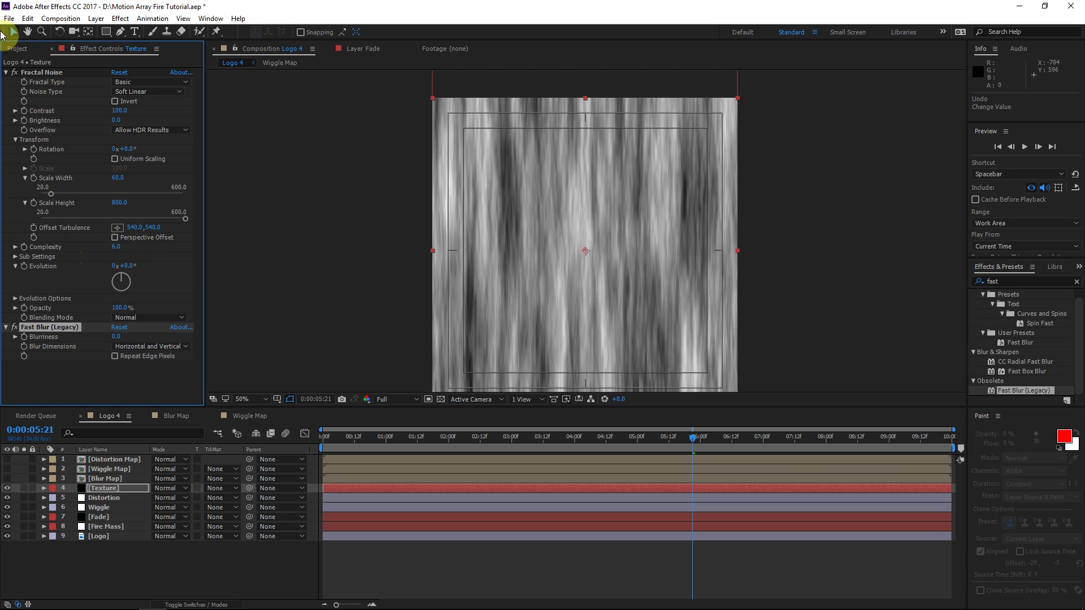
left_click(118, 337)
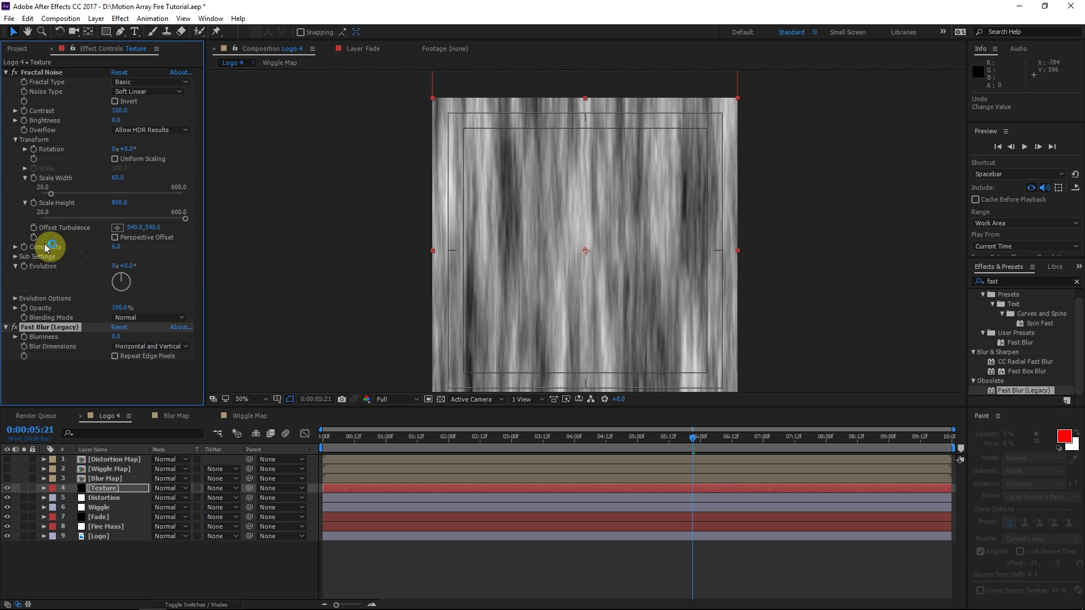
left_click_drag(120, 339, 131, 340)
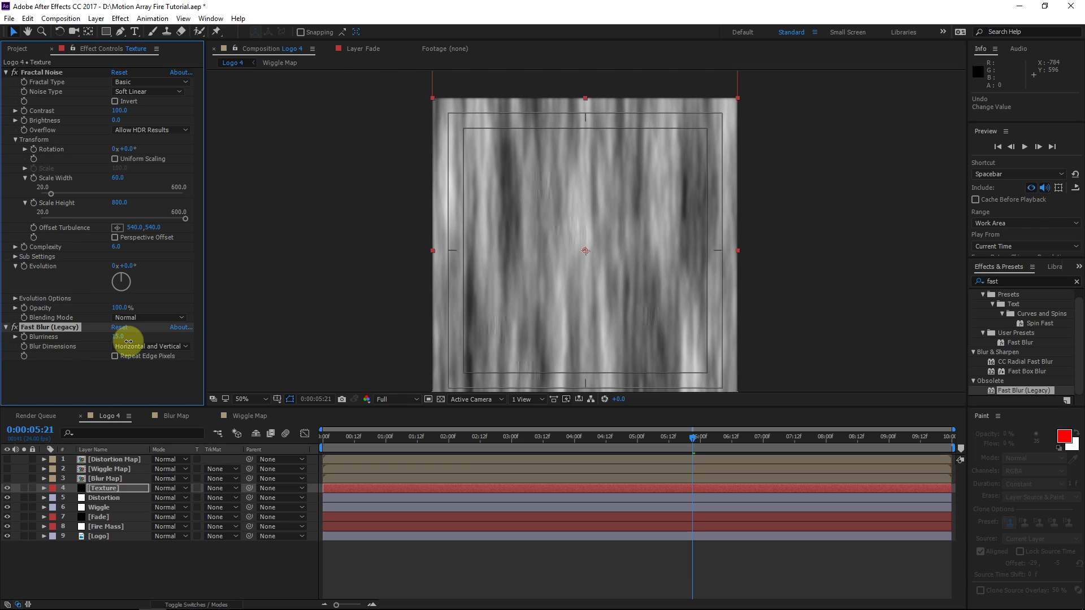
left_click(115, 356)
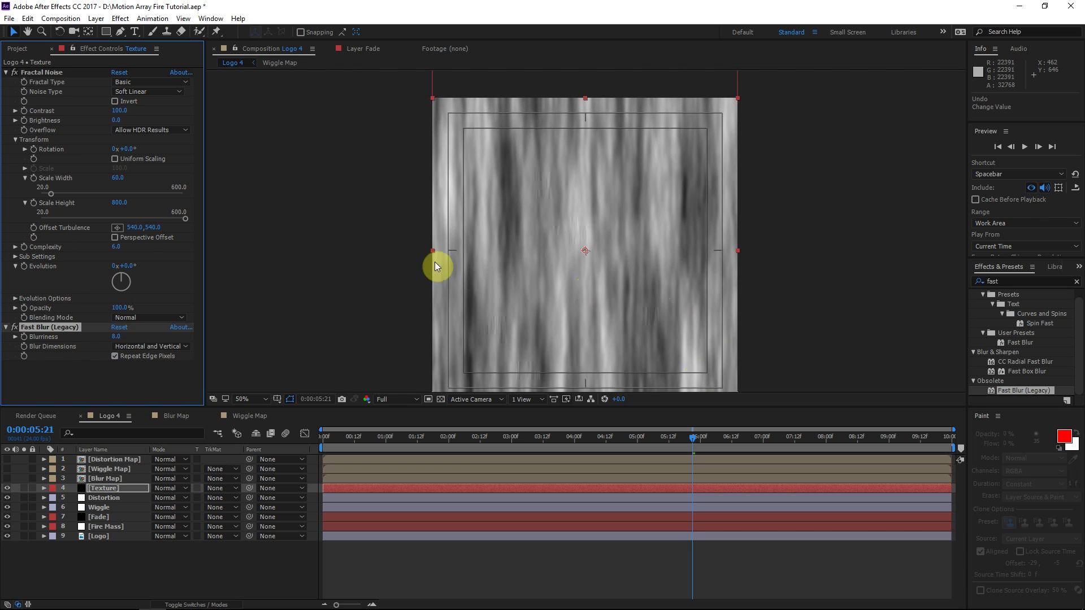
Reduce the Fractal Noise scale width to 49.
left_click(116, 177)
left_click_drag(116, 177, 113, 177)
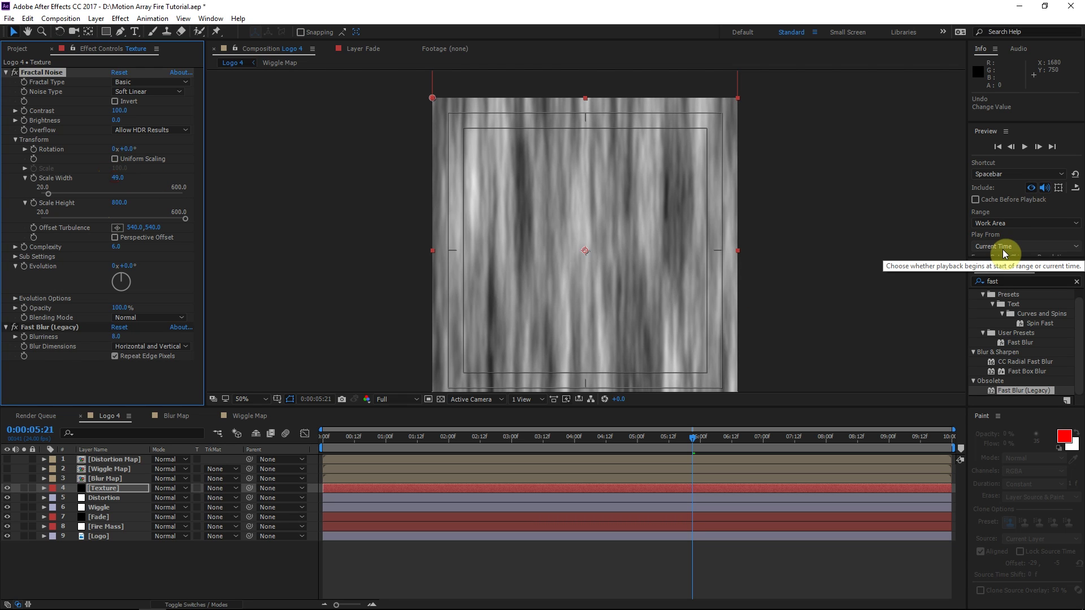
Add the Turbulent Displace effect after Fast Blur on the Texture layer.
left_click(1000, 280)
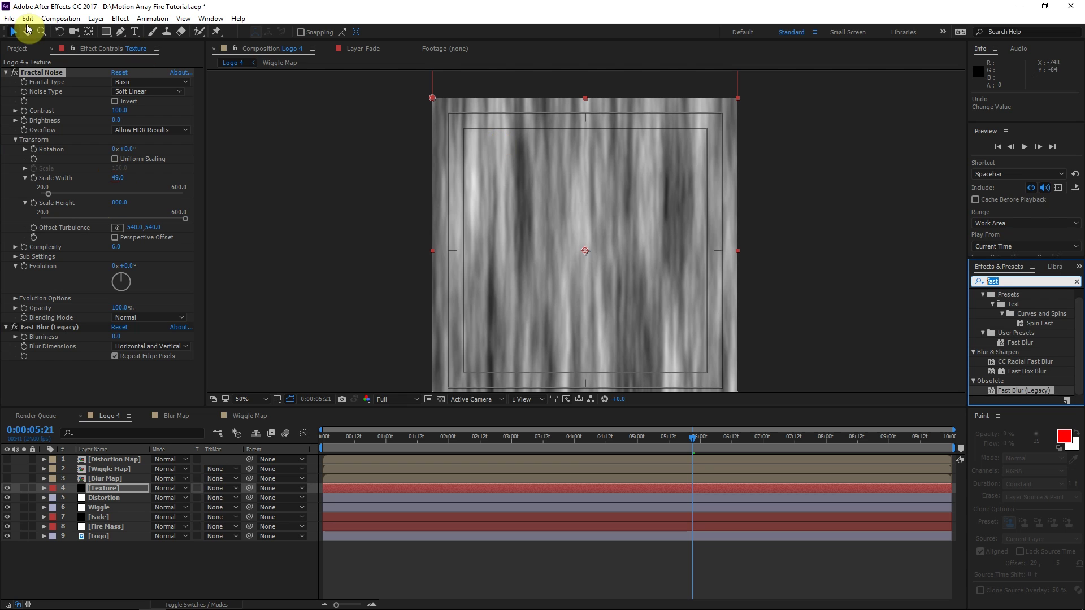
type("turb")
mouse_move(1024, 303)
left_mouse_down()
mouse_move(123, 280)
mouse_move(84, 362)
left_mouse_up()
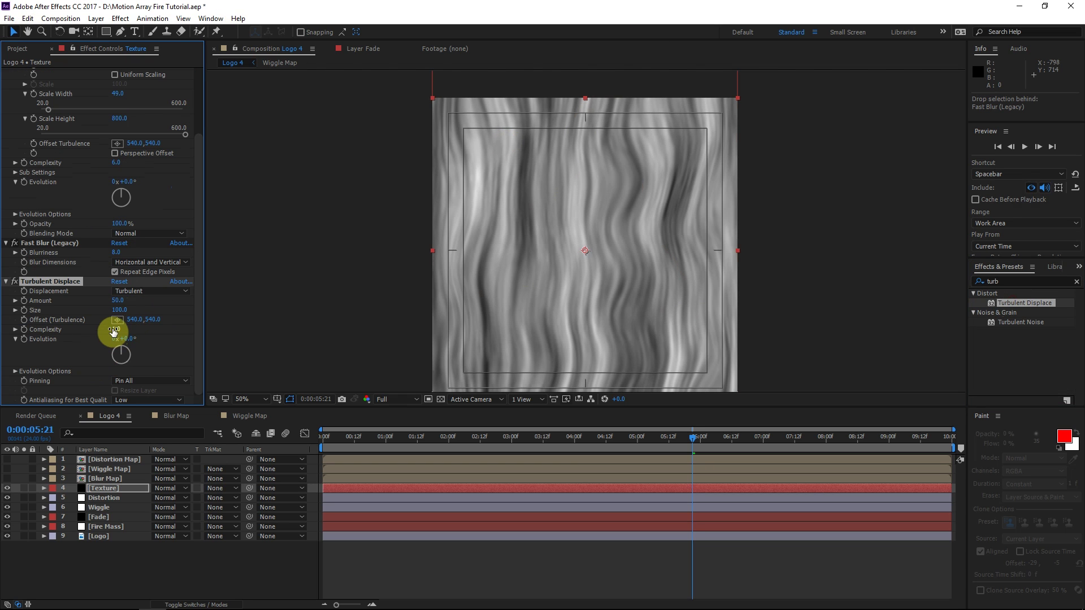
Set the Texture layer's Turbulent Displace to complexity 3, size 25 and amount 13, and compare with the effect off.
left_click(148, 335)
left_click_drag(118, 309, 118, 310)
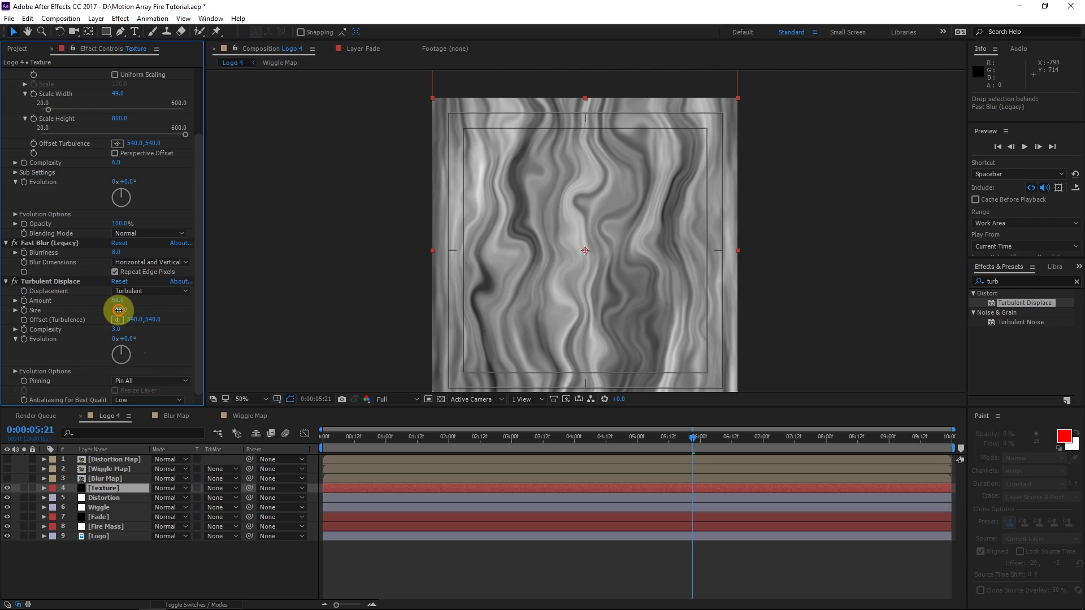
type("25")
key("Return")
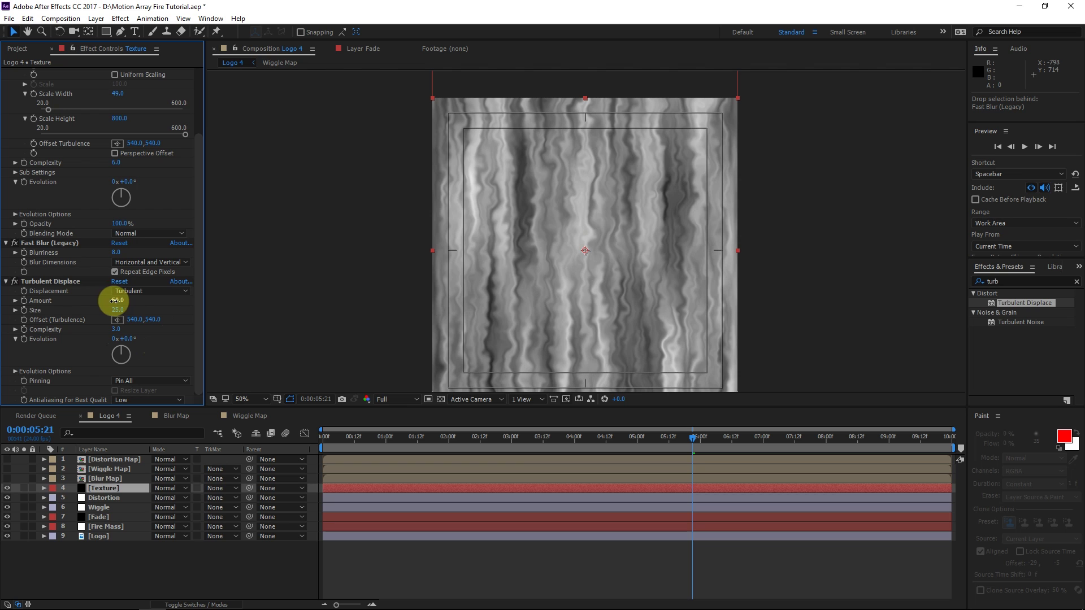
type("6")
key("Return")
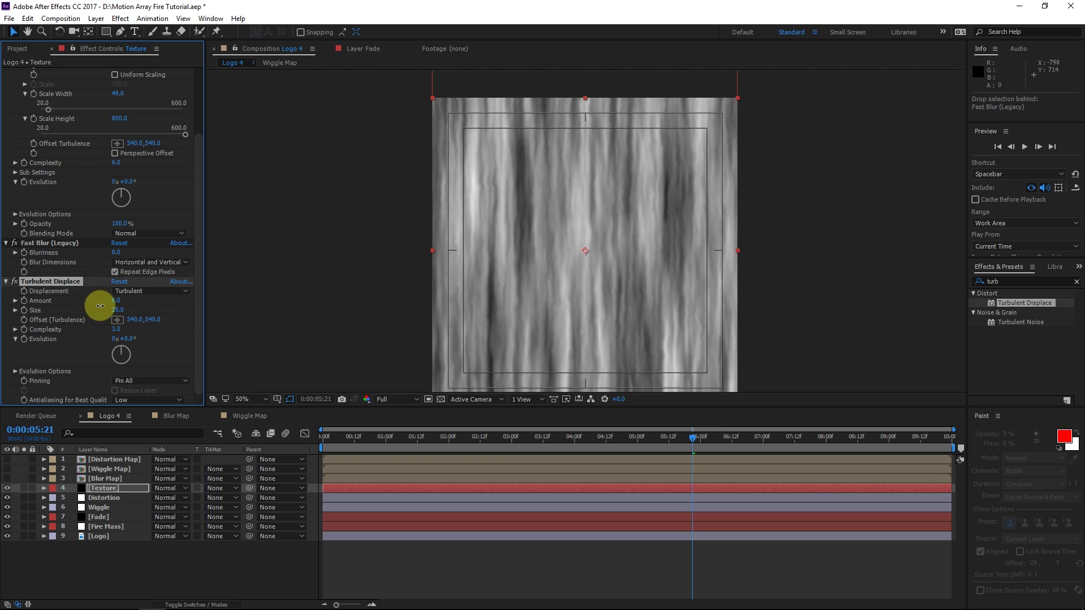
left_click_drag(100, 306, 104, 308)
left_click(15, 282)
left_click(15, 282)
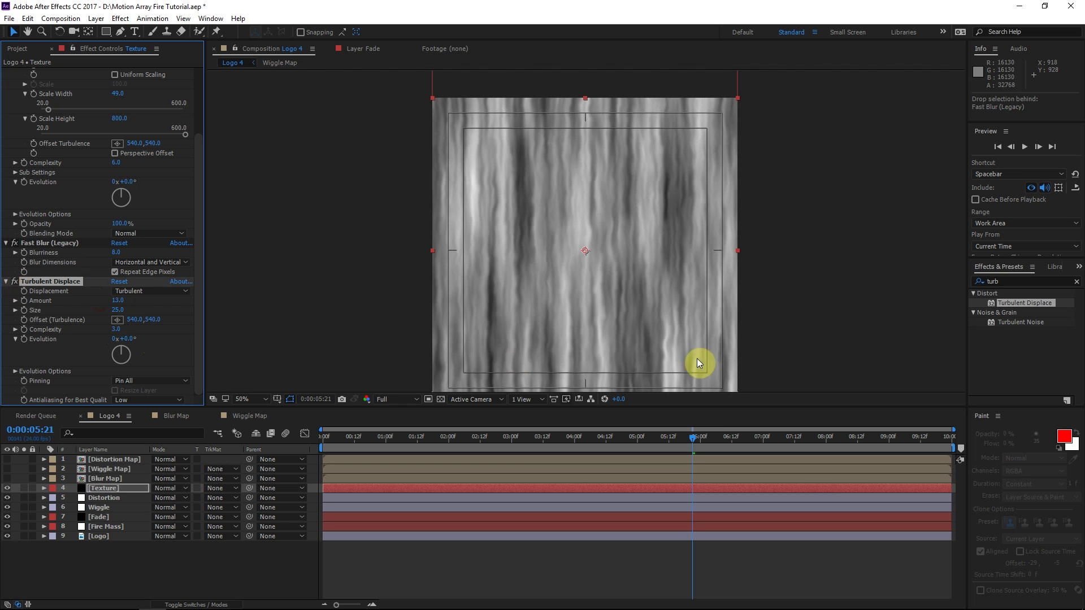
Animate the Fractal Noise Offset Turbulence with the expression [0,time*-1500].
scroll(22, 186, "up", 3)
left_click(36, 226, "alt")
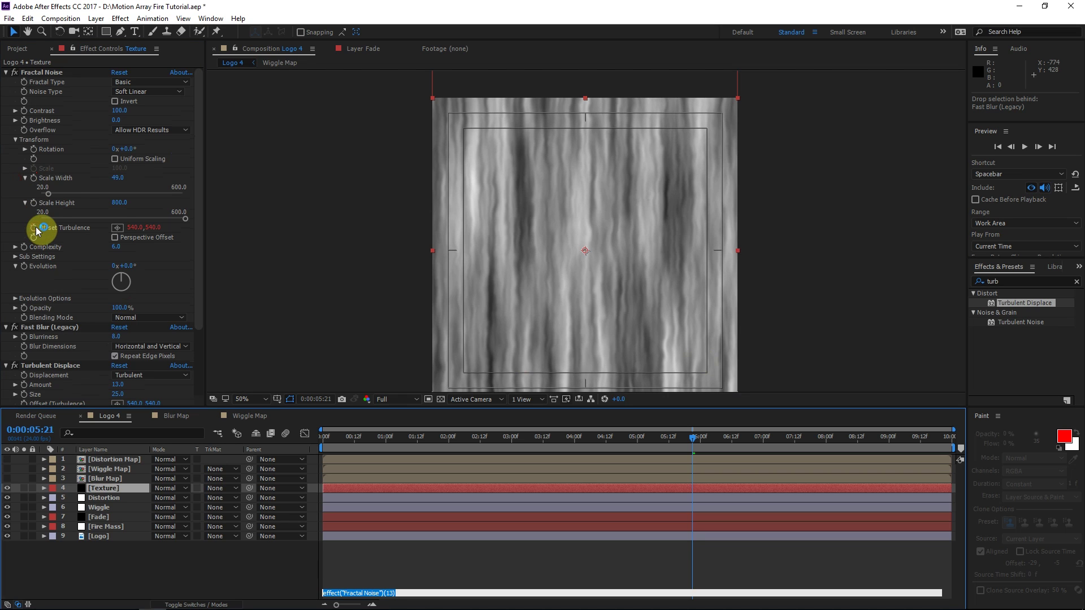
key("BackSpace")
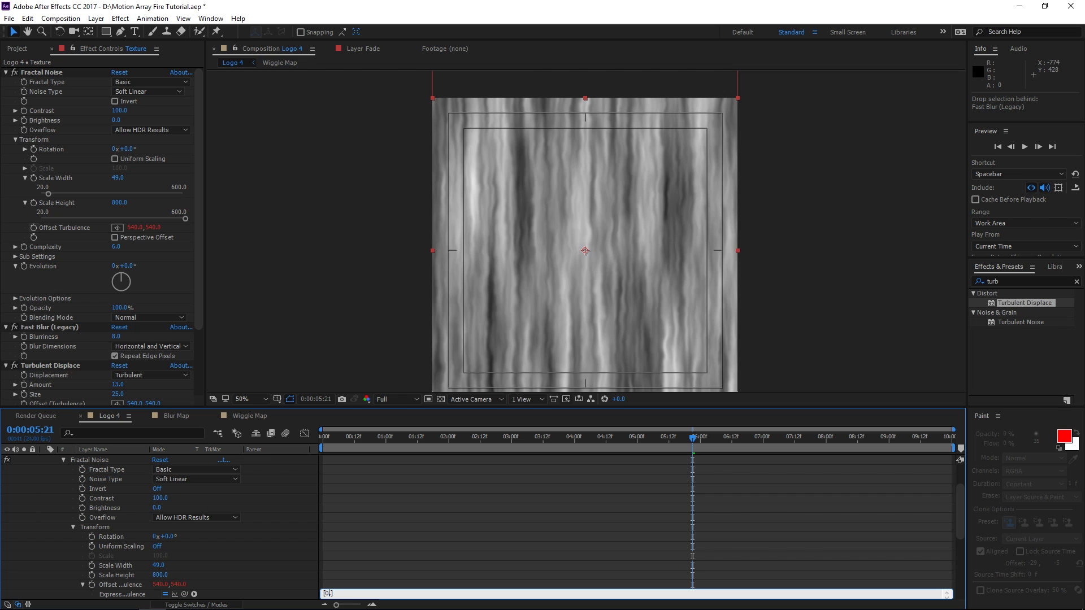
type("[0,time*-1500")
left_click(421, 498)
Link the Turbulent Displace Offset (Turbulence) to the Fractal Noise Offset Turbulence by expression and check the frame at 0:00:01:23.
scroll(34, 340, "down", 3)
left_click(26, 351, "alt")
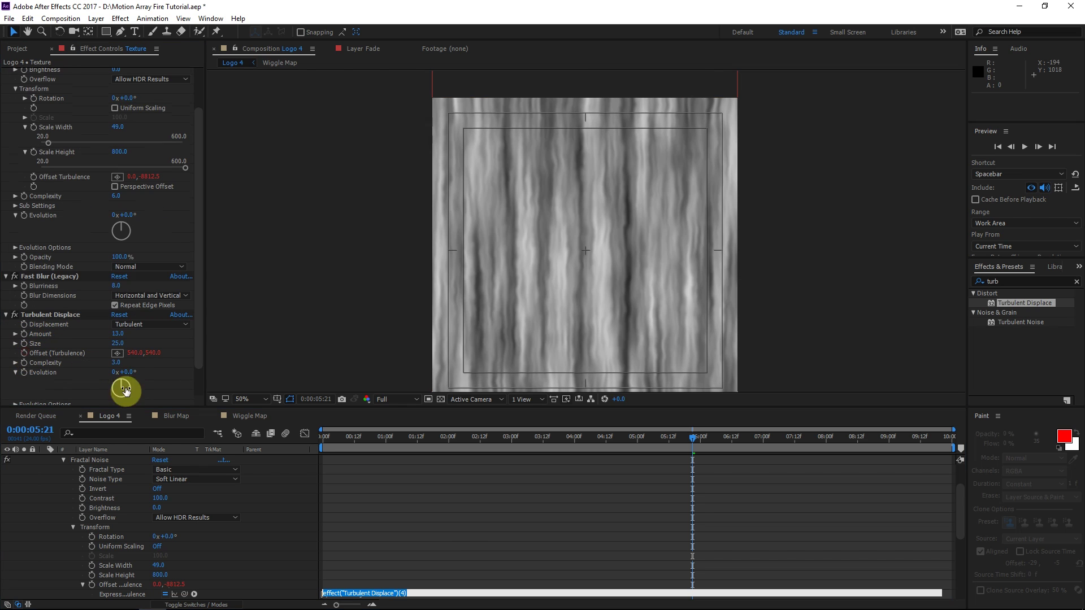
left_click_drag(185, 594, 56, 176)
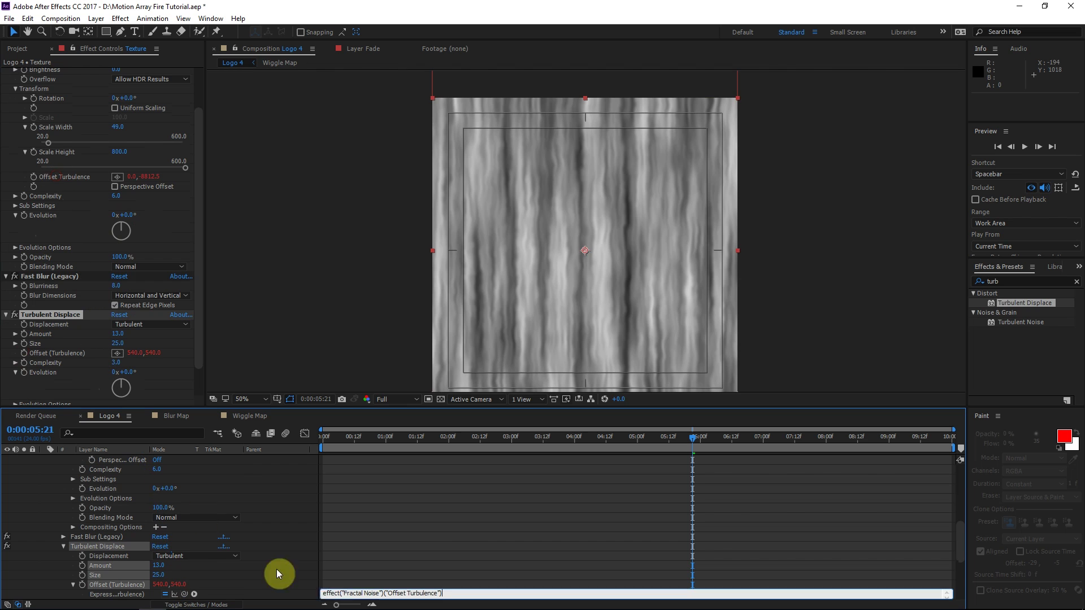
left_click(446, 438)
Collapse the Texture layer's properties and set its blending mode to Multiply.
scroll(51, 520, "up", 8)
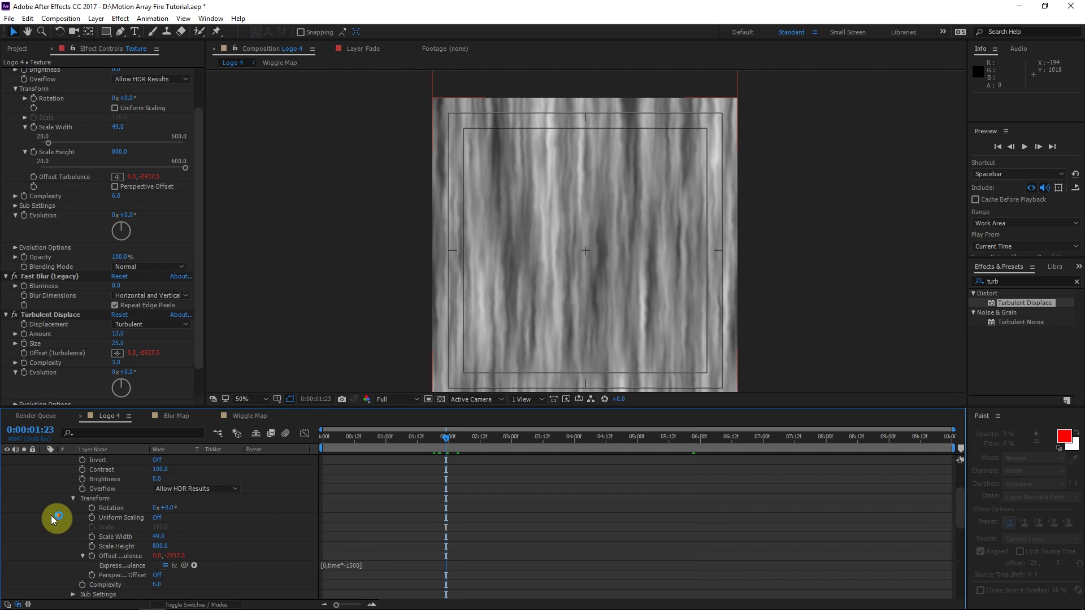
left_click(44, 487)
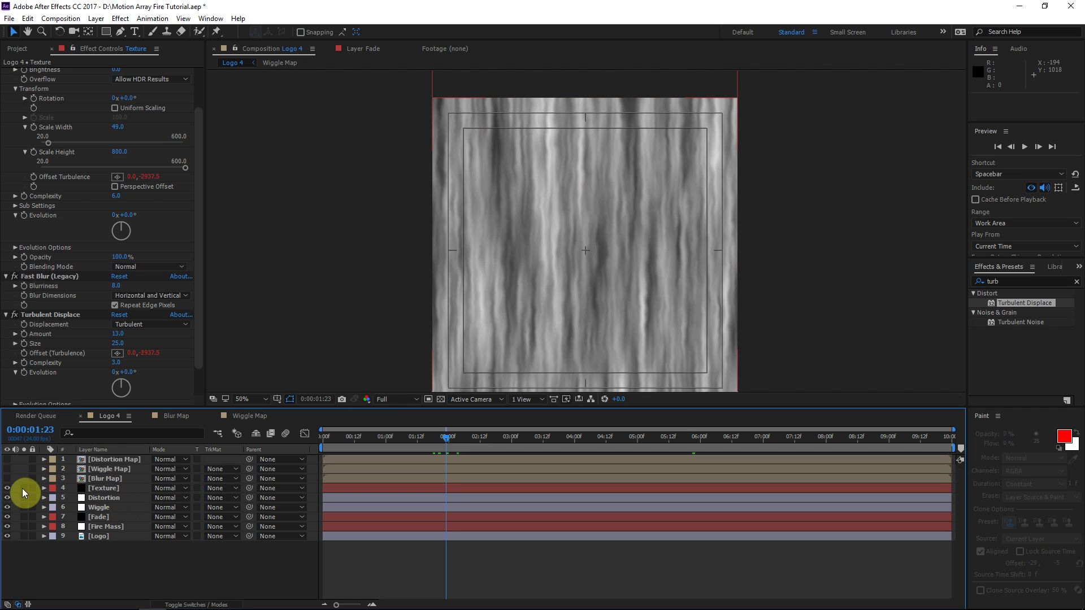
left_click(113, 490)
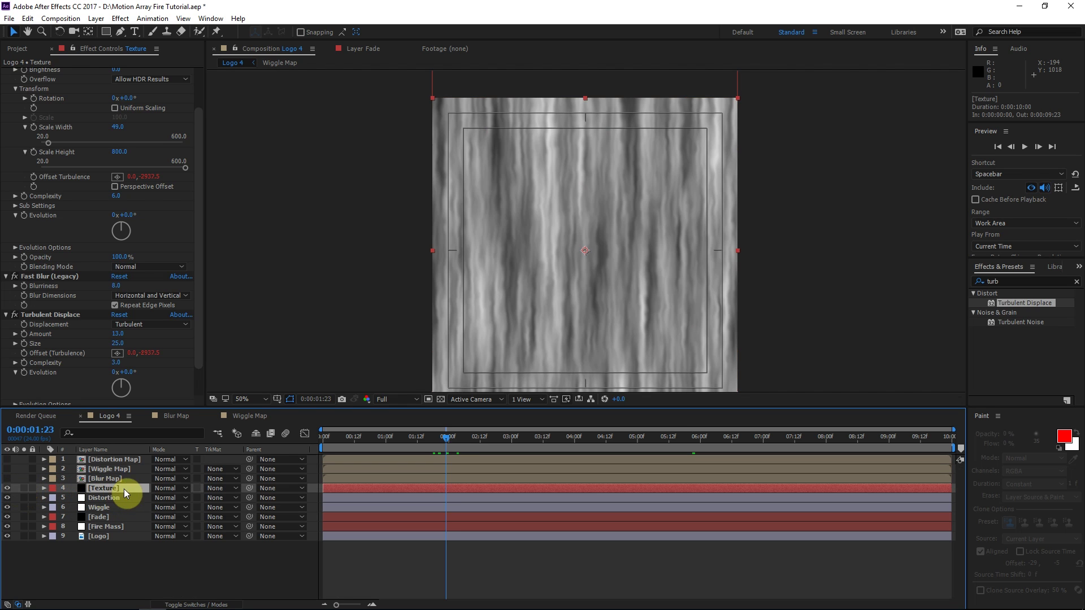
left_click(161, 489)
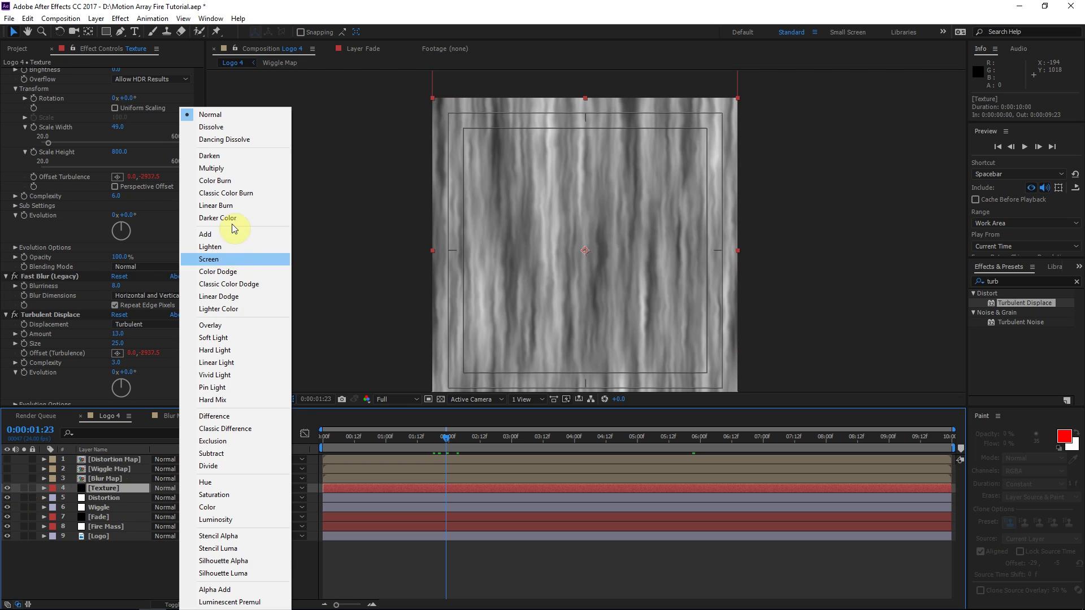
left_click(230, 169)
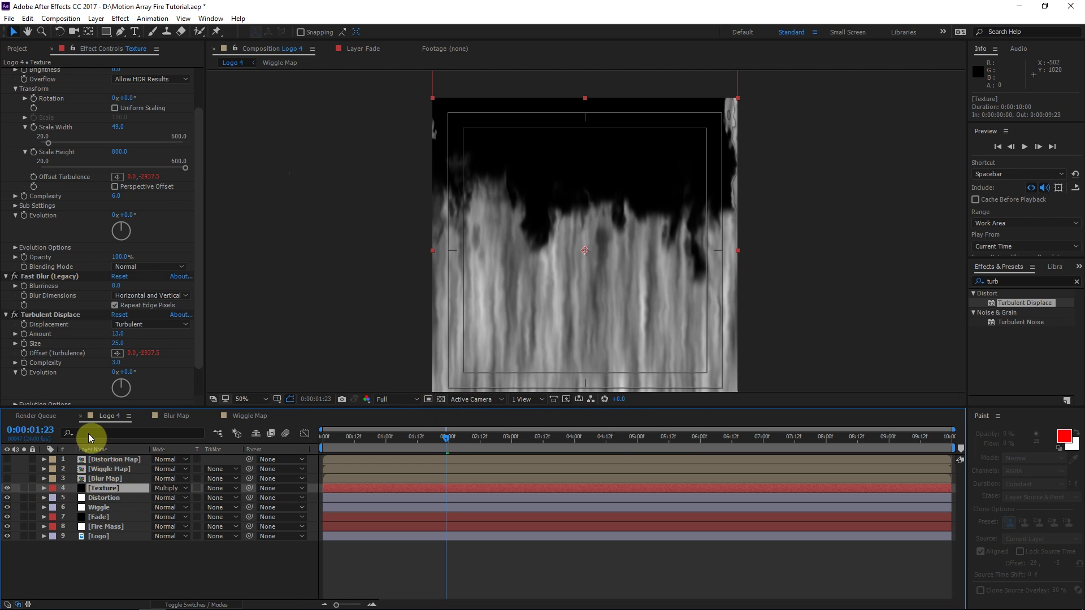
Add an adjustment layer directly above the Distortion layer and name it Solid.
left_click(128, 498)
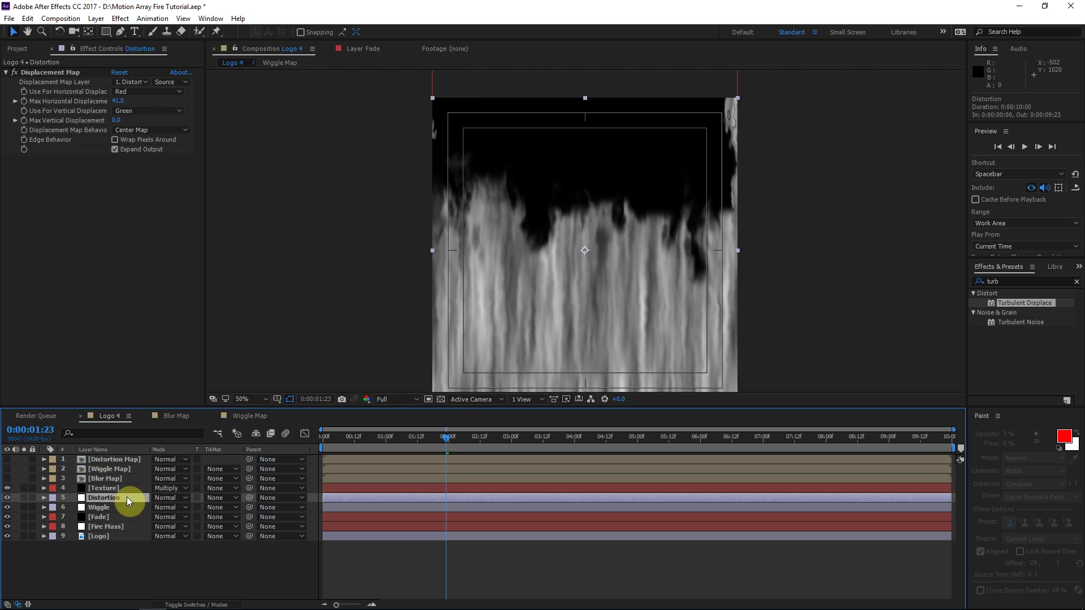
key("ctrl+alt+y")
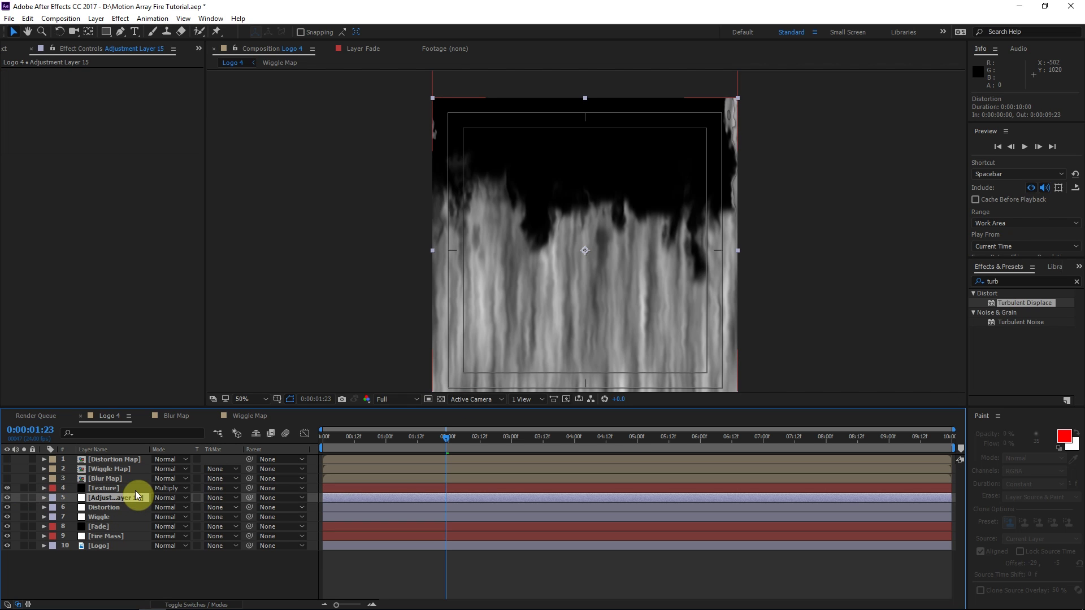
key("Return")
type("Solid")
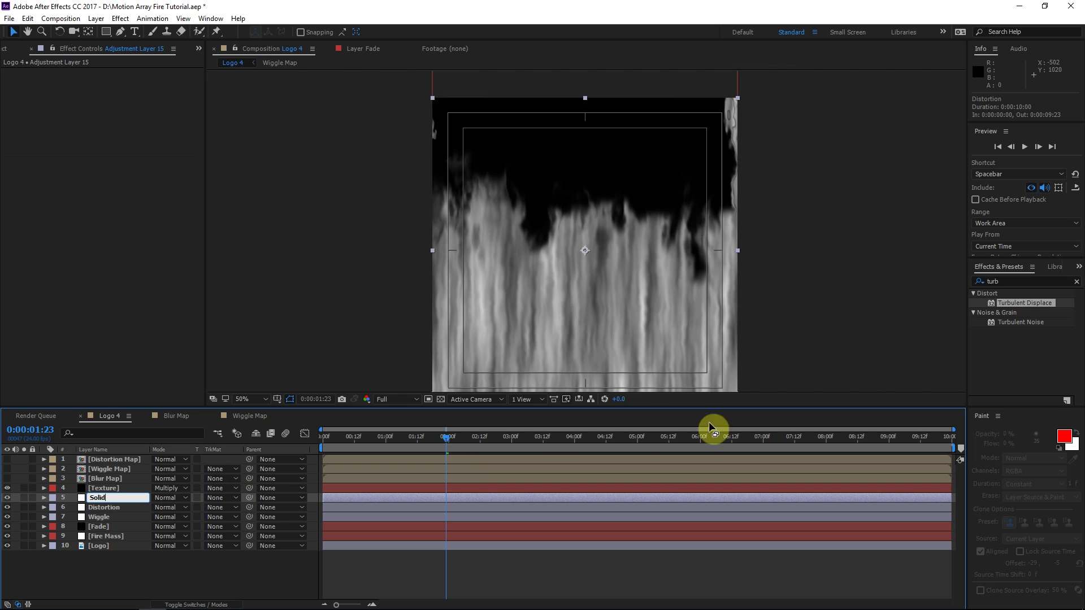
Apply the Solid Composite effect to the Solid adjustment layer and set its color to black (000000).
left_click(1011, 281)
type("solid")
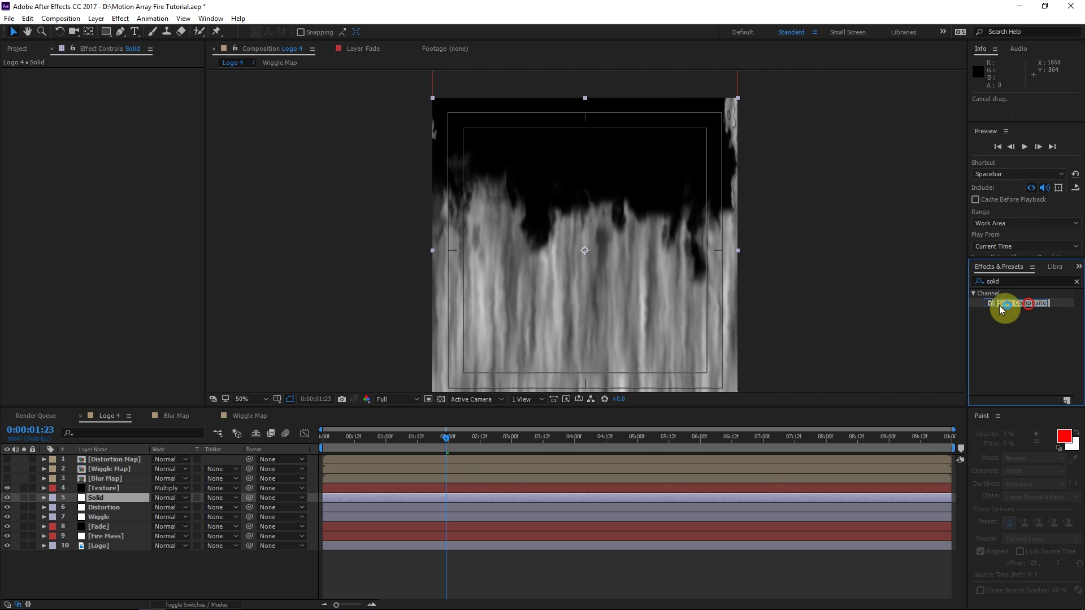
left_click_drag(999, 305, 116, 499)
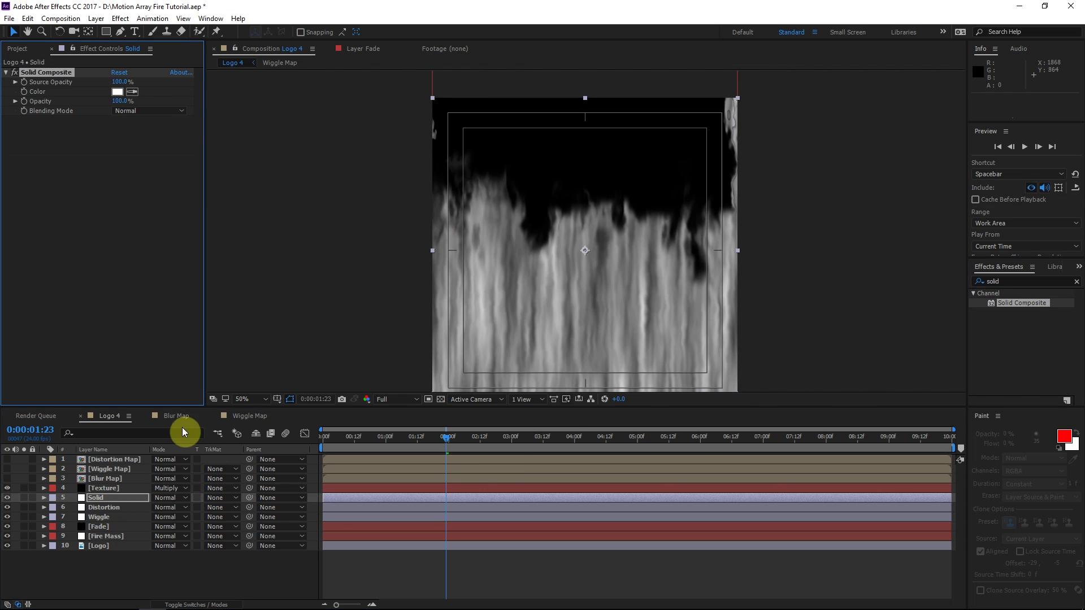
left_click(118, 92)
left_click_drag(152, 299, 666, 605)
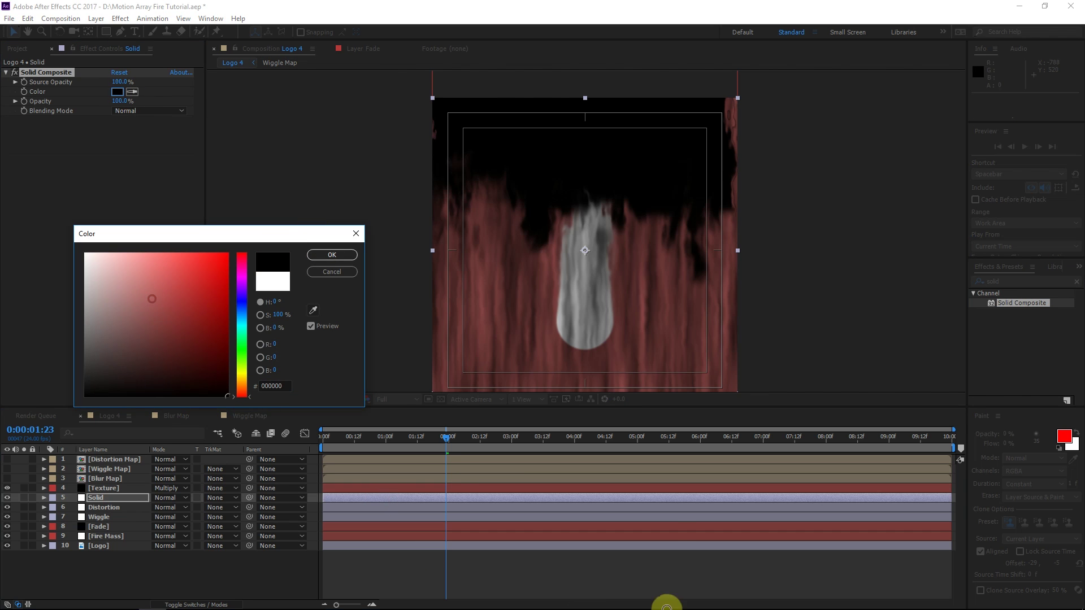
left_click(330, 257)
Set the Texture layer's Fractal Noise contrast to 200 and brightness to 35, and preview the fire at several frames.
left_click(70, 489)
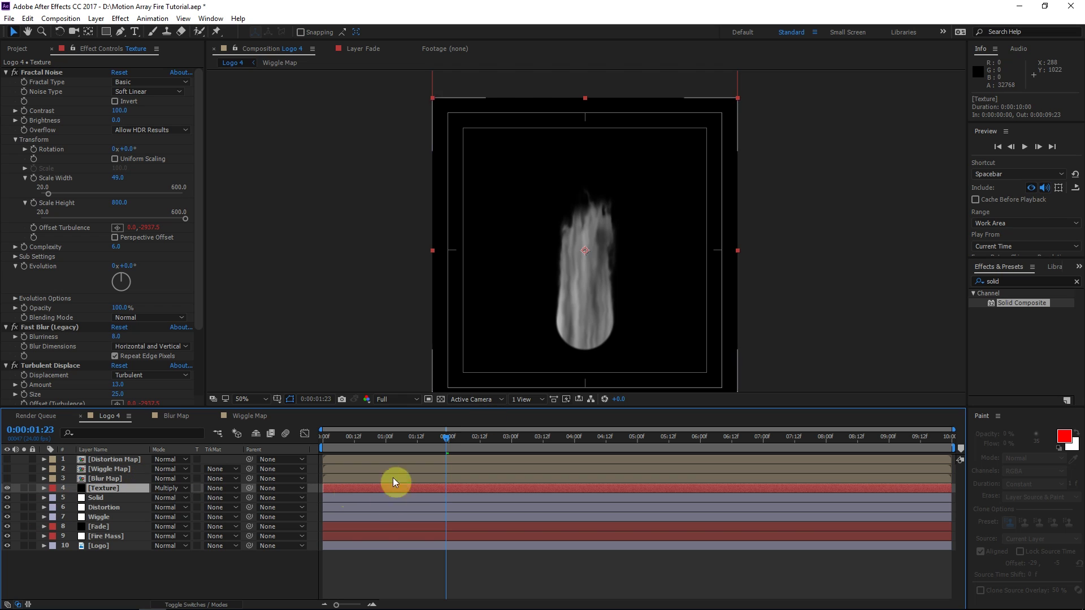
left_click(447, 401)
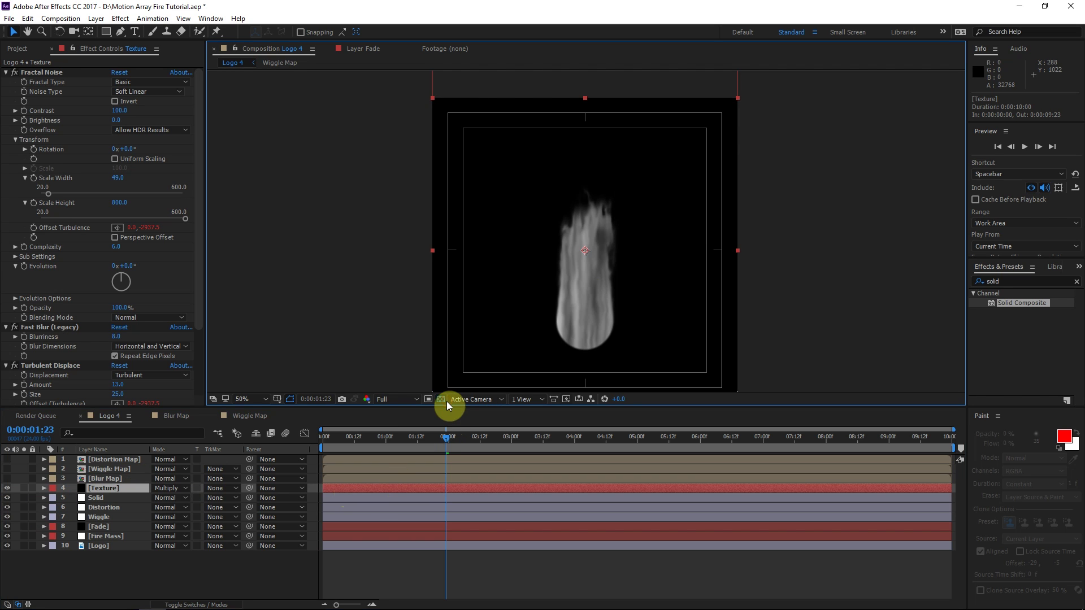
left_click(116, 577)
left_click(114, 488)
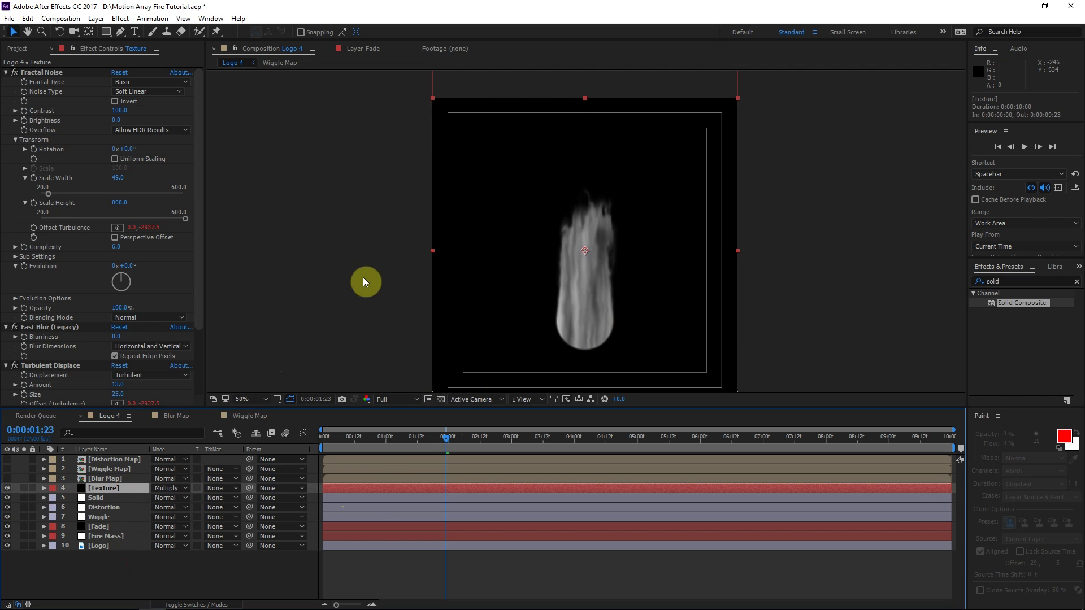
left_click(125, 111)
left_click_drag(126, 111, 164, 126)
left_click_drag(477, 442, 596, 419)
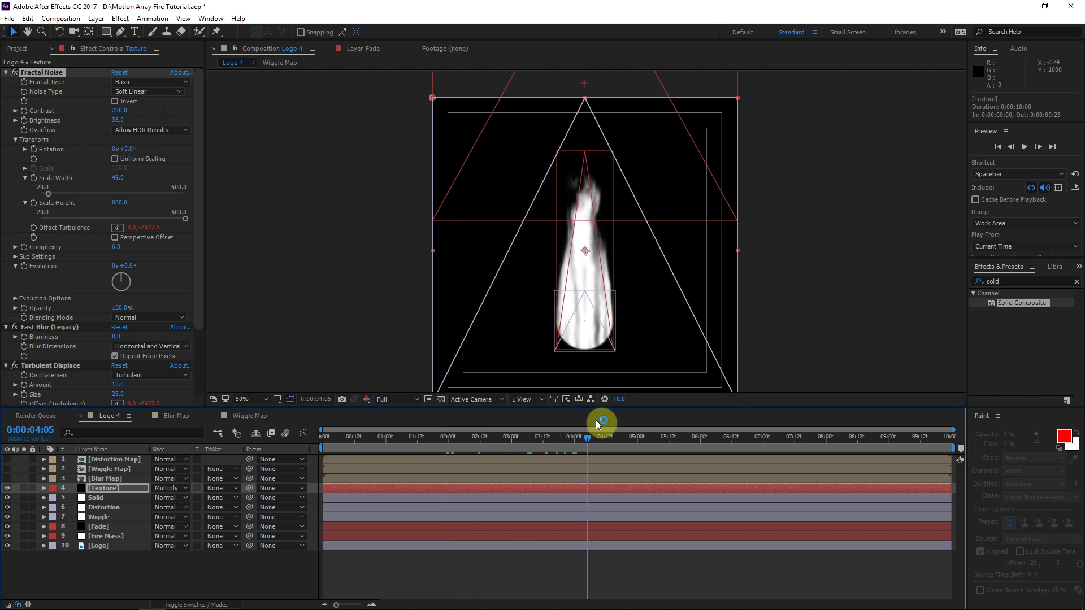
key("space")
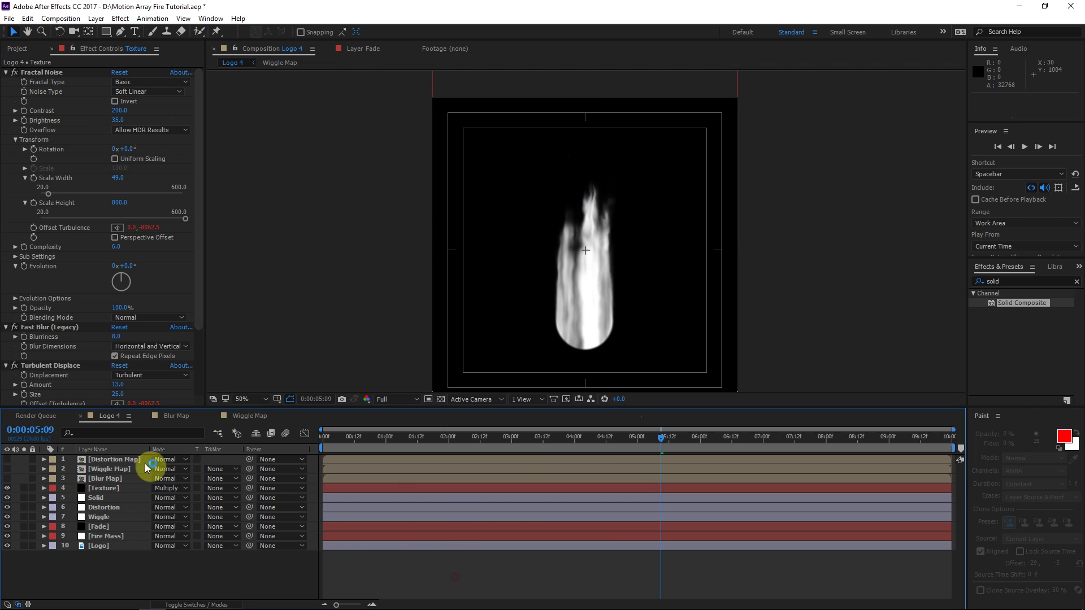
Duplicate the Texture layer and solo the upper copy.
left_click(107, 487)
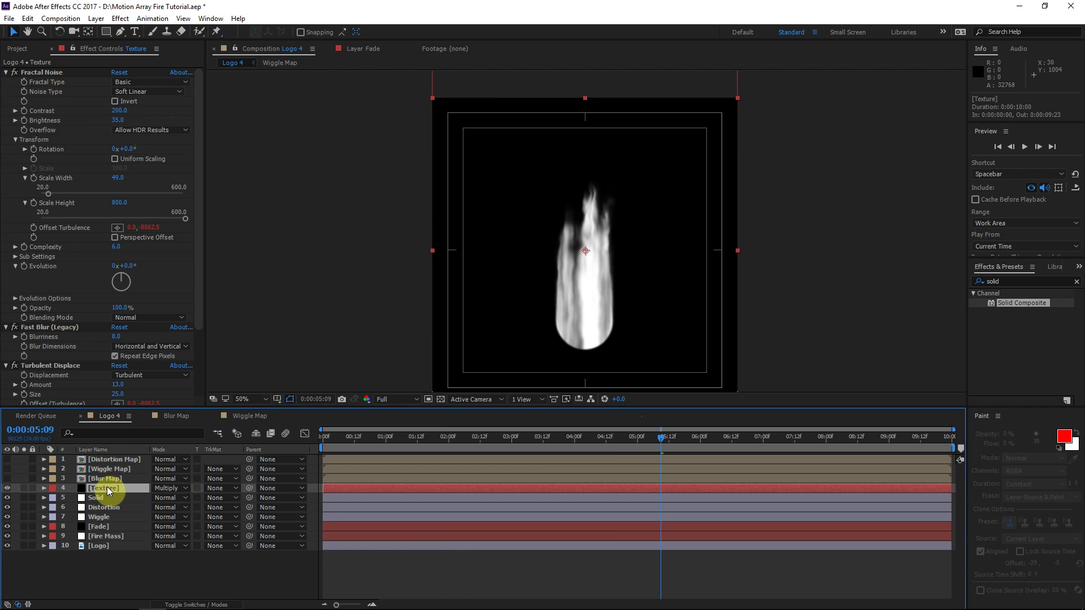
key("ctrl+d")
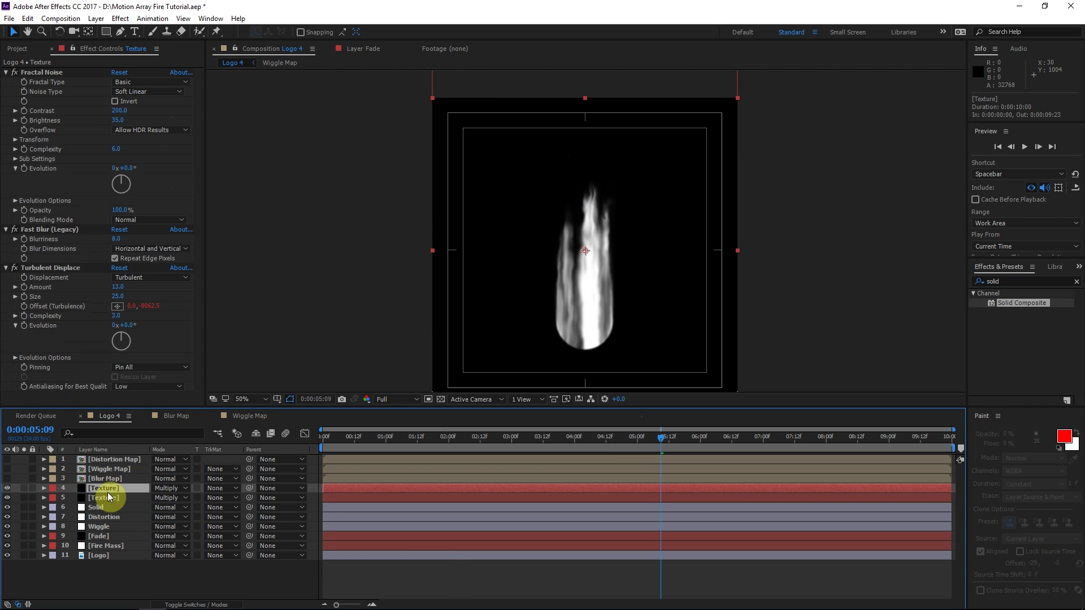
left_click(25, 489)
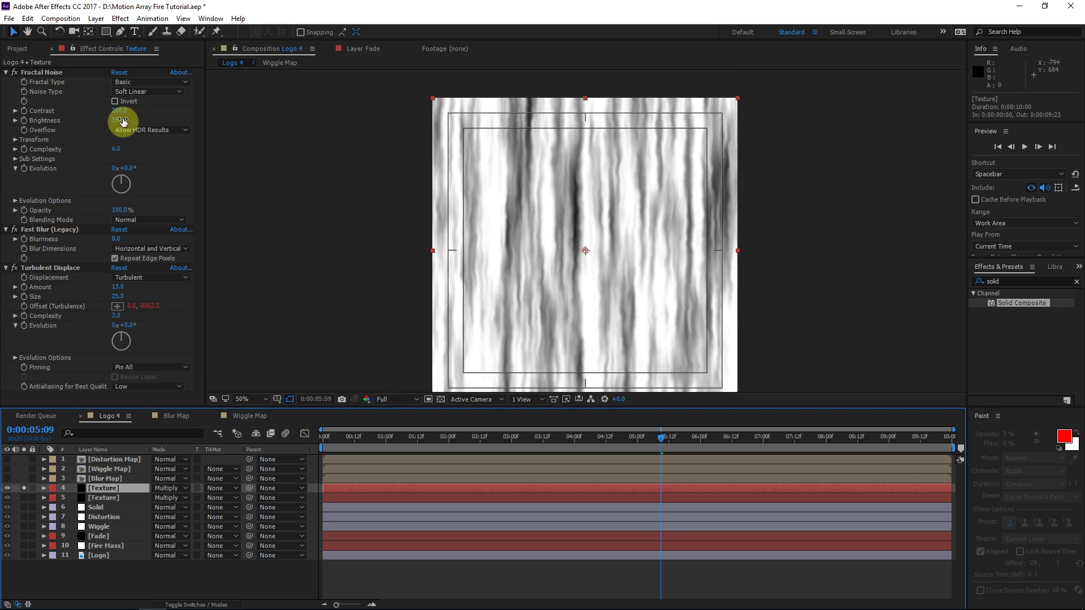
Set the upper Texture copy's Fractal Noise contrast to 42, brightness to 39 and scale height to 455.
left_click(121, 112)
type("10")
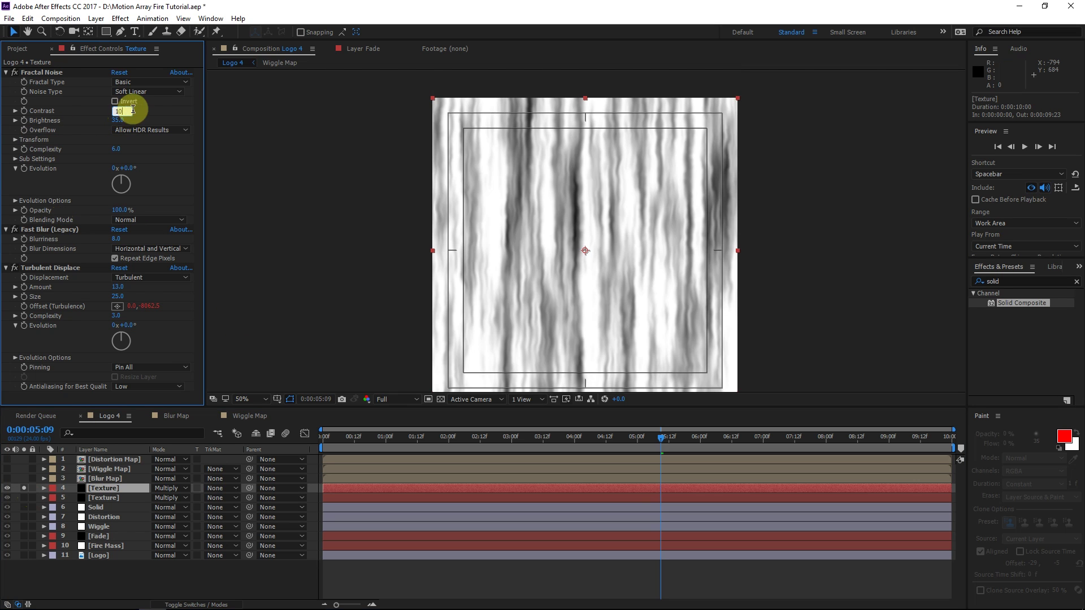
type("0")
key("Return")
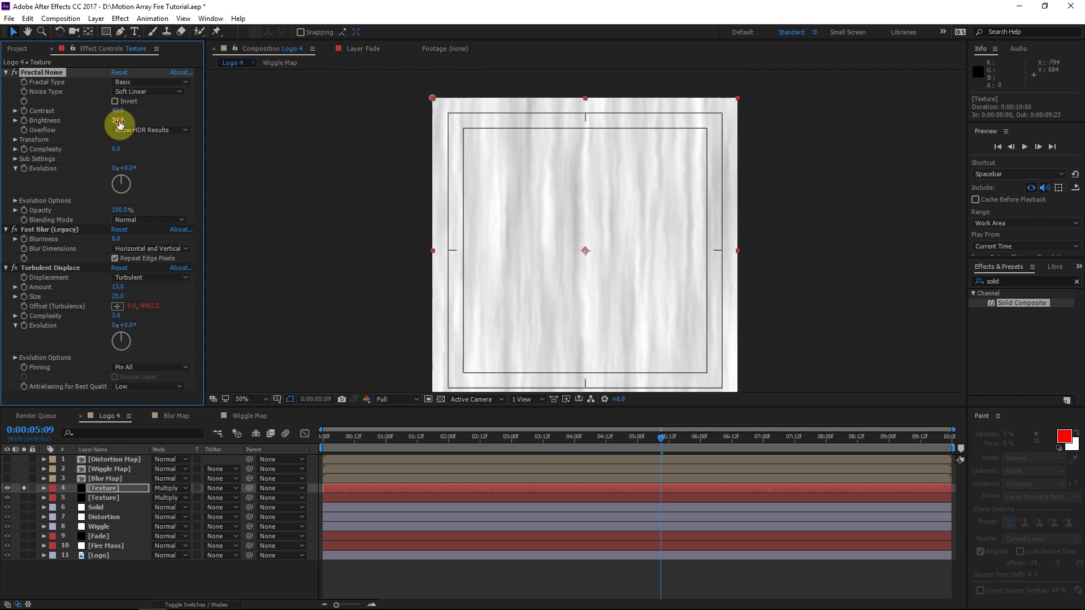
left_click(14, 140)
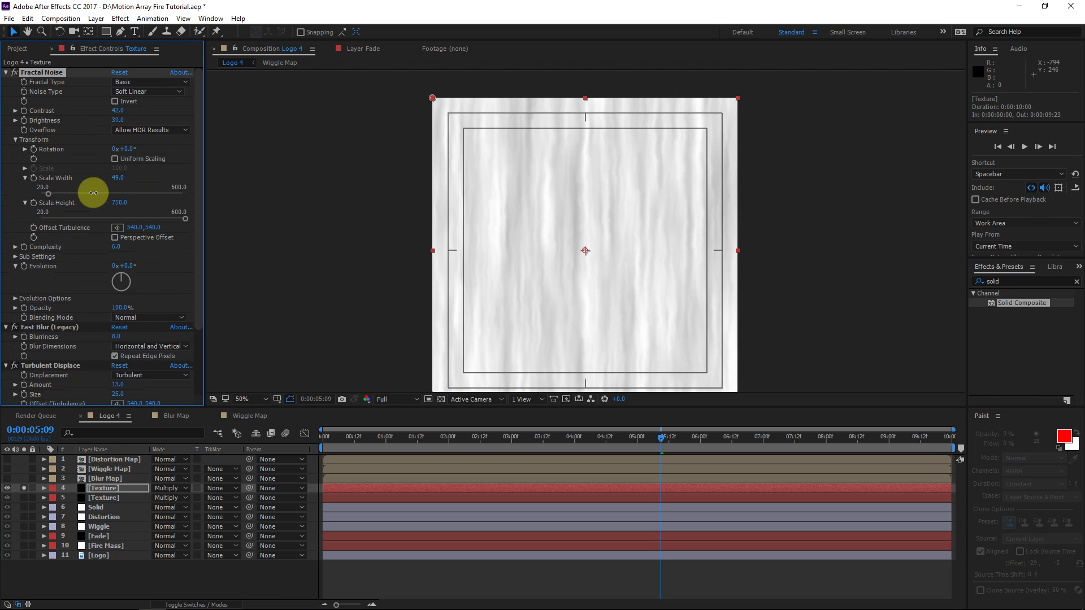
left_click_drag(89, 189, 2, 242)
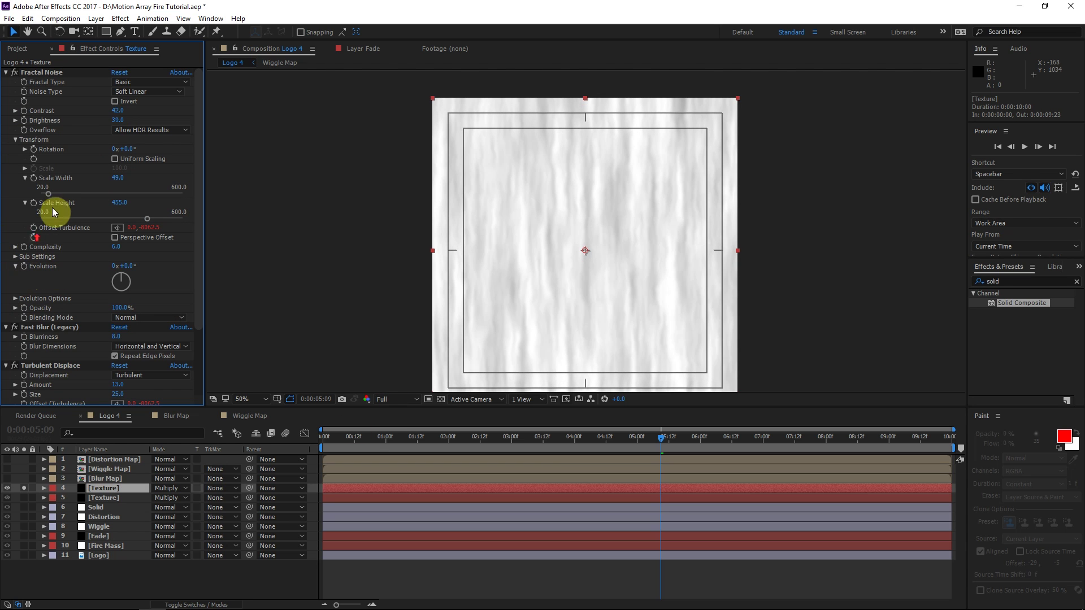
Change the upper Texture copy's Fractal Noise Offset Turbulence expression to [0,time*-1300].
left_click(63, 226)
scroll(81, 534, "down", 2)
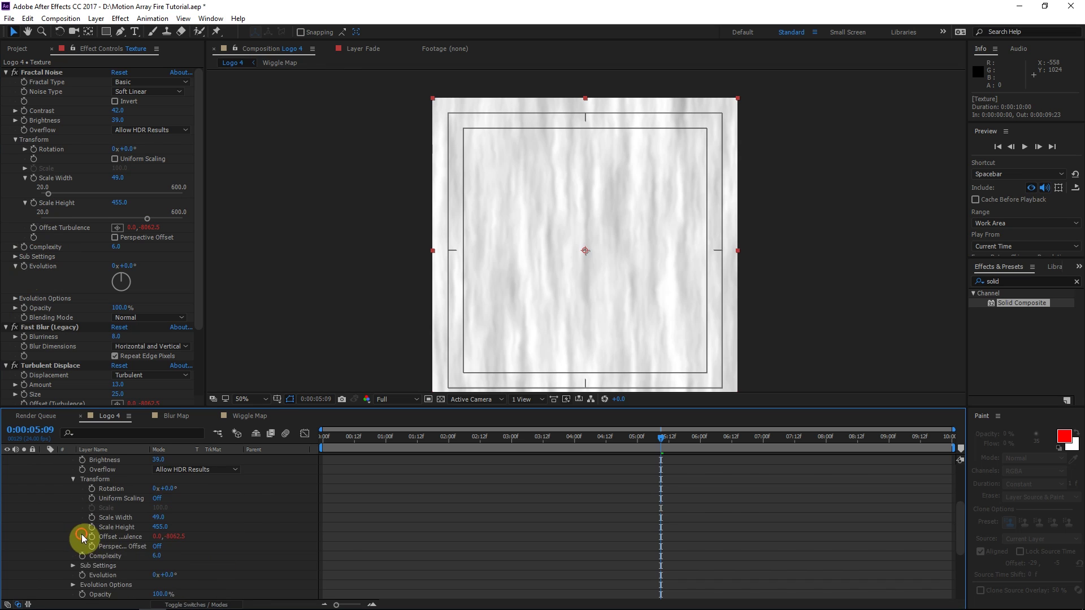
left_click(81, 537)
left_click(352, 545)
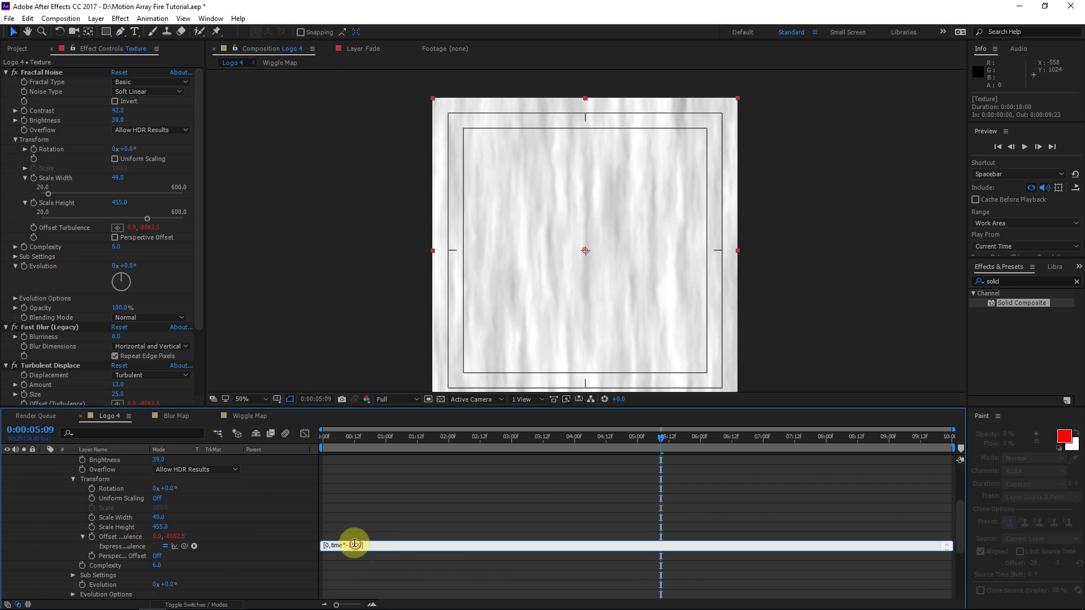
type("3")
left_click(429, 514)
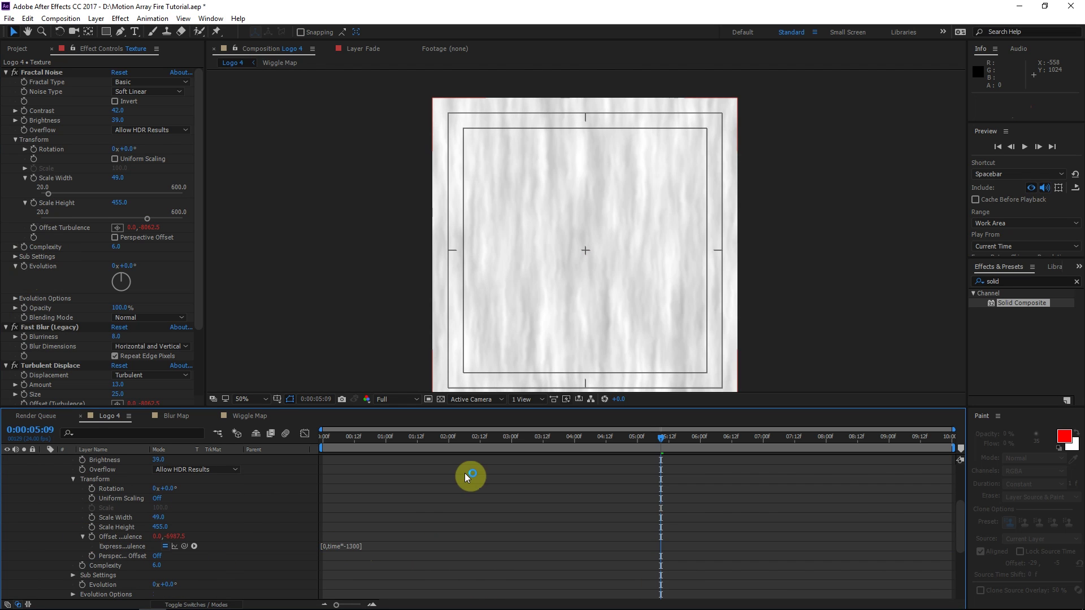
Collapse the upper Texture layer, unsolo it, compare the fire with the layer hidden and shown, and check other frames.
scroll(56, 483, "up", 5)
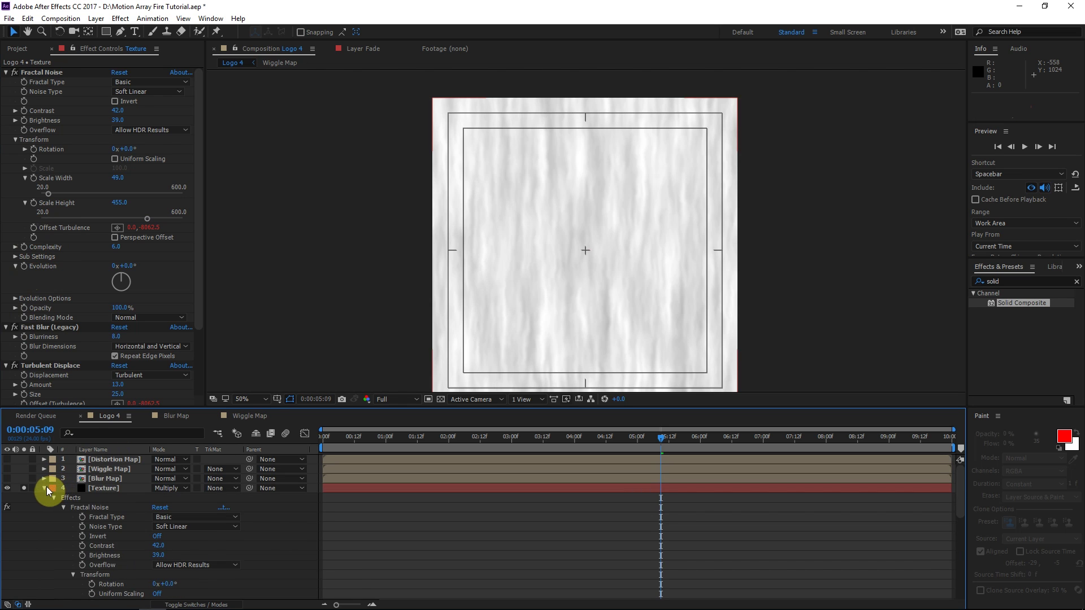
left_click(44, 489)
left_click(24, 488)
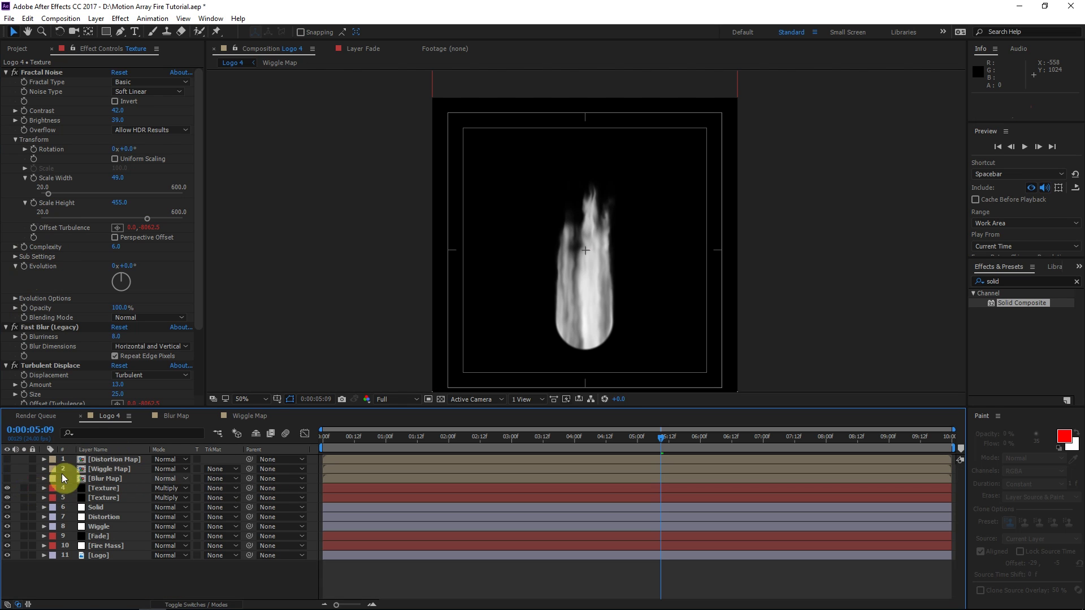
left_click(7, 488)
left_click(8, 488)
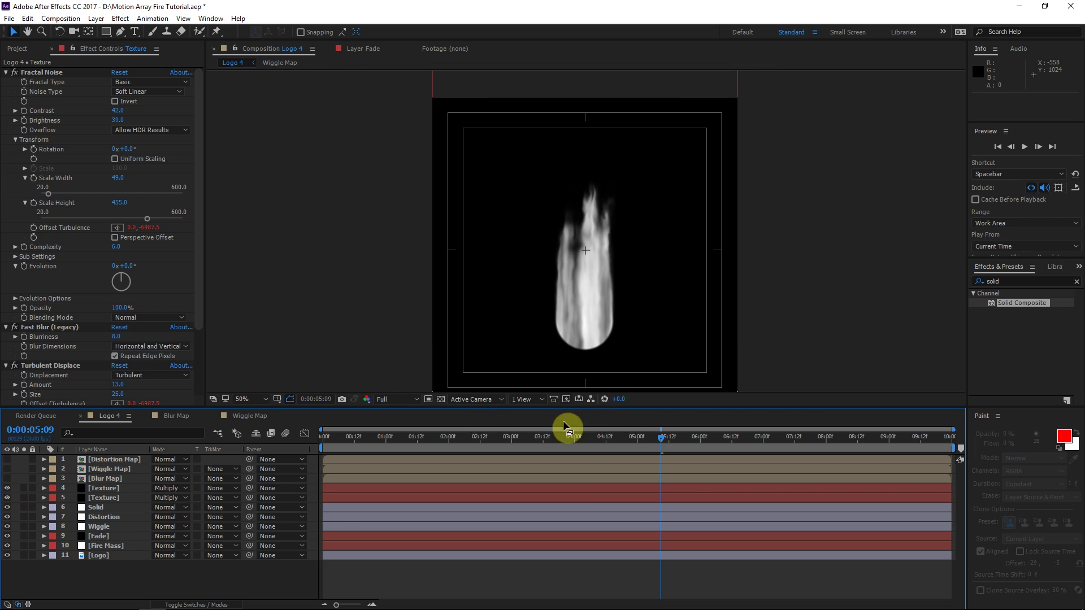
left_click_drag(593, 452, 619, 451)
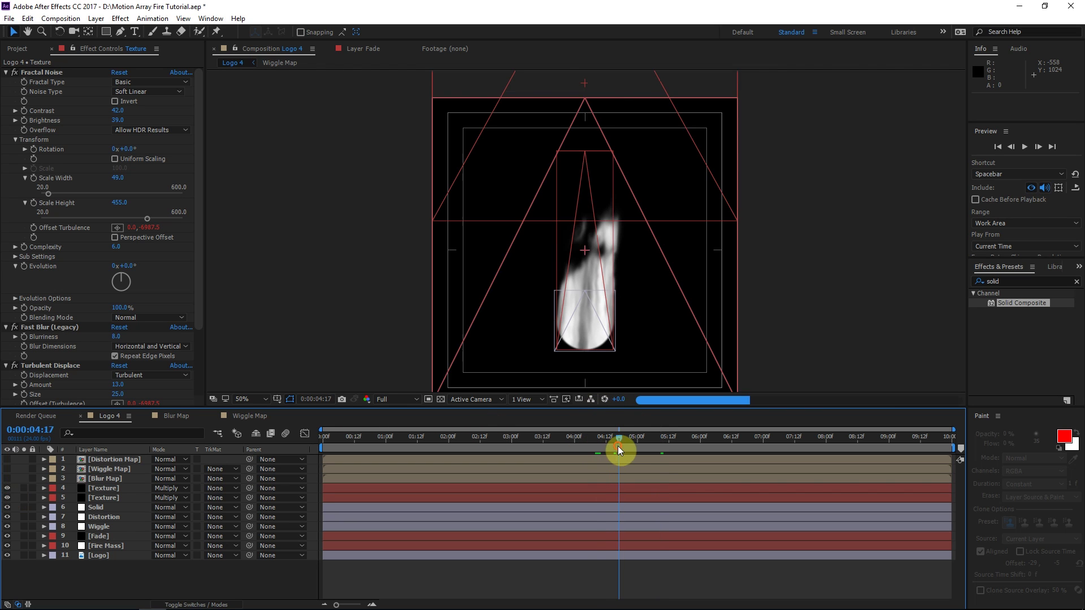
Move the Logo layer above both Texture layers, directly below Blur Map, and inspect it up close over the fire.
left_click(109, 563)
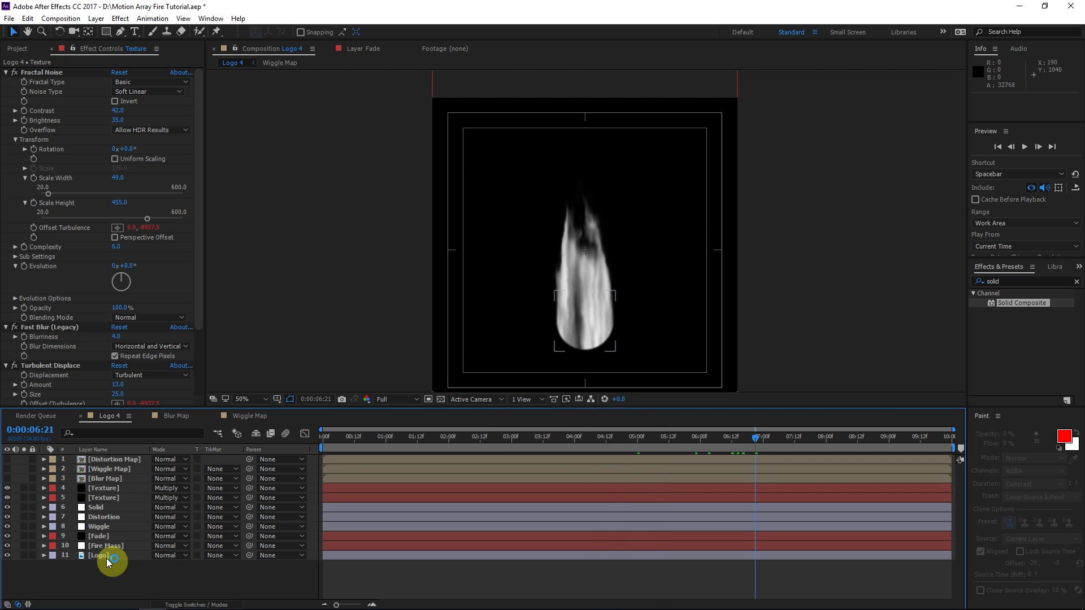
left_click(39, 558)
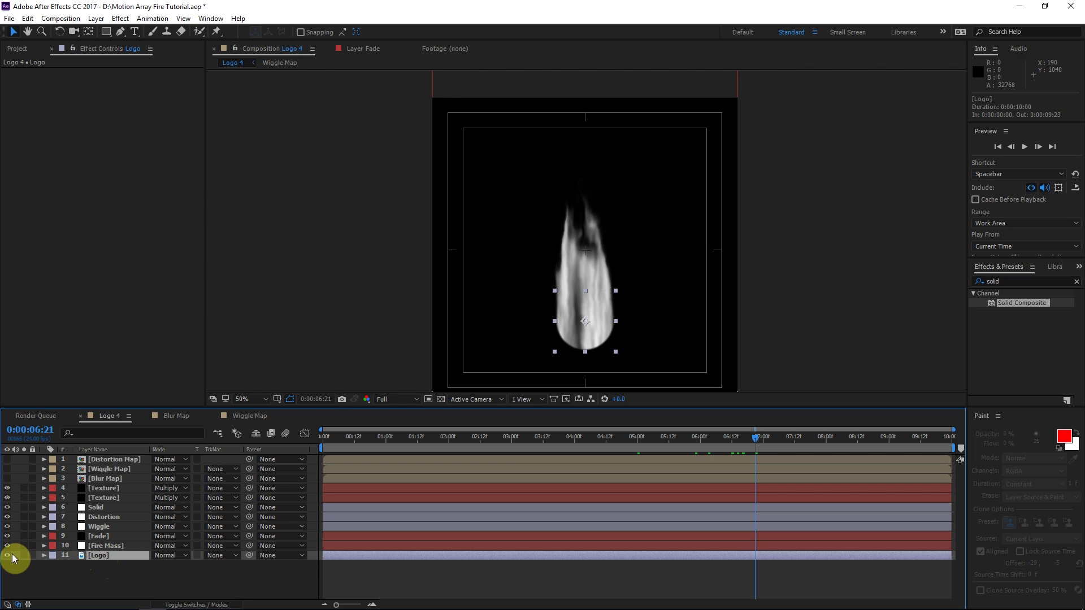
left_click_drag(94, 558, 116, 480)
scroll(584, 293, "up", 1)
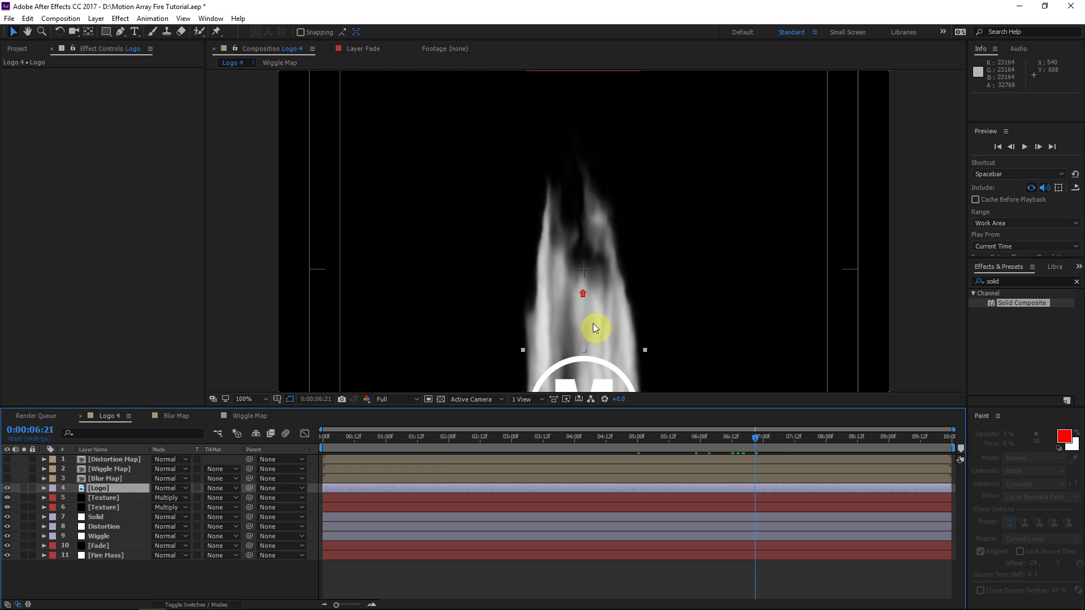
left_click_drag(609, 348, 591, 247)
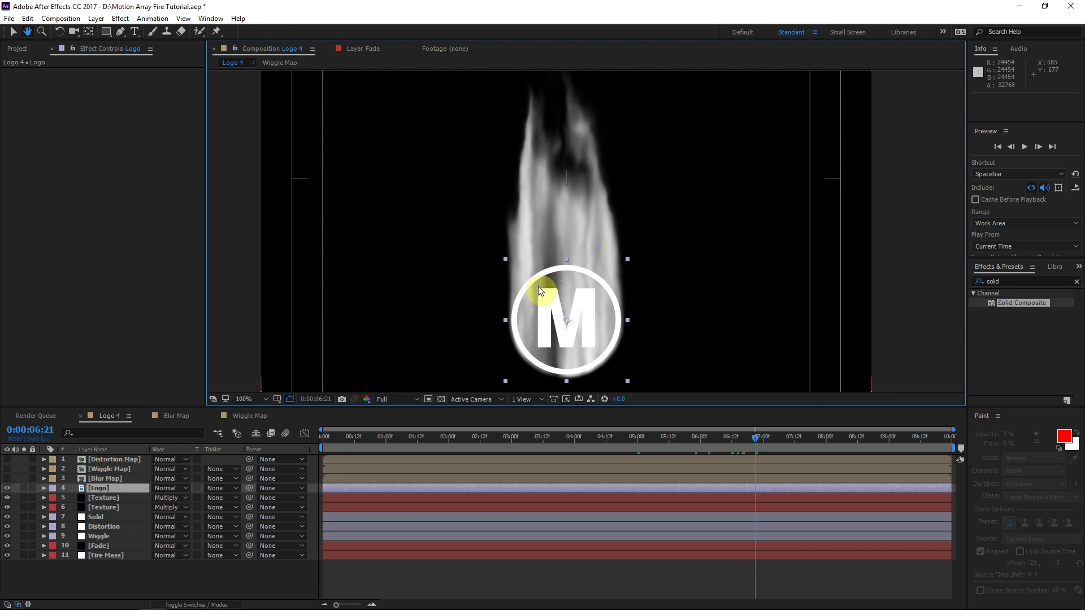
scroll(544, 290, "up", 1)
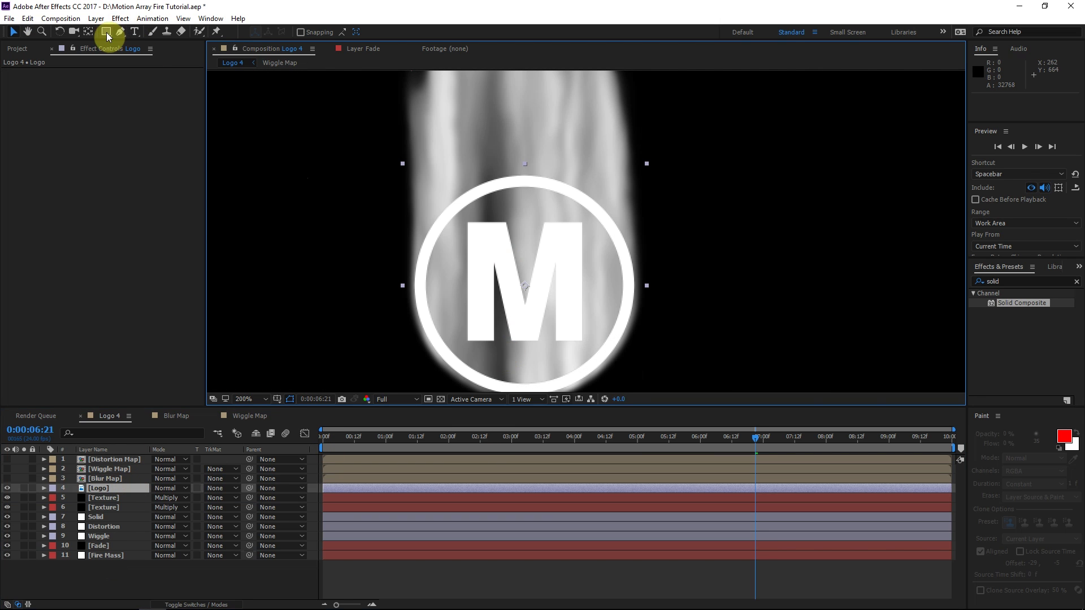
Apply the Solid Composite effect to the Logo layer and set its color to black.
left_click(1021, 278)
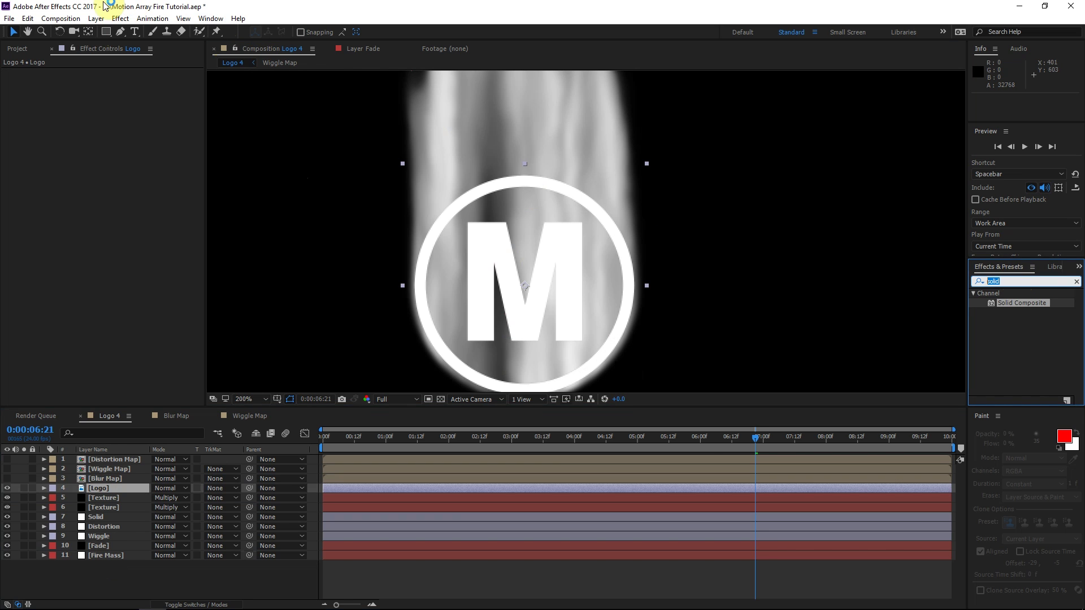
left_click(979, 281)
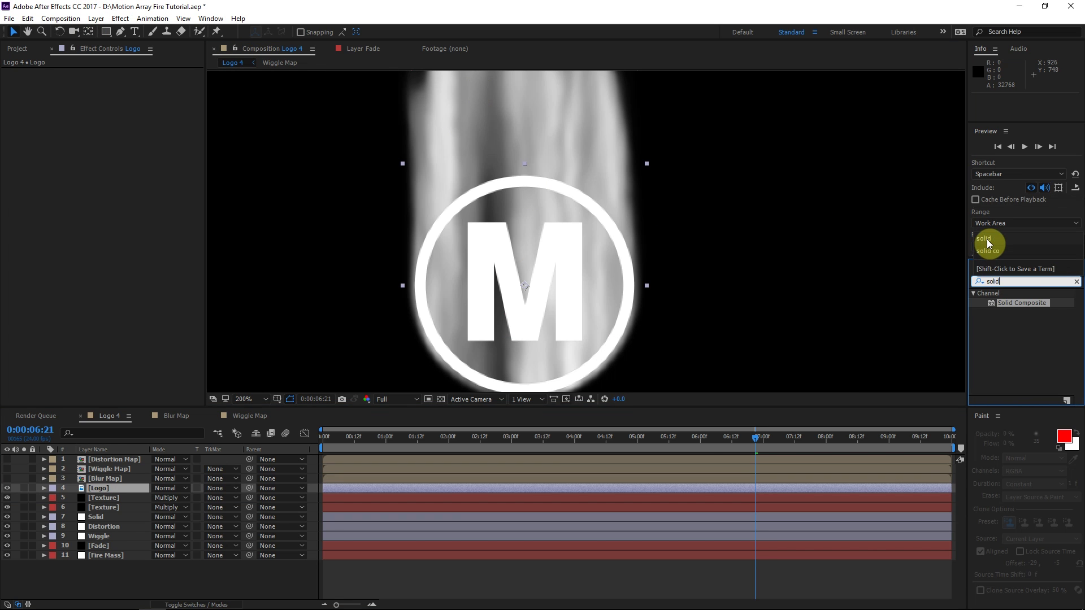
double_click(1021, 303)
left_click(117, 92)
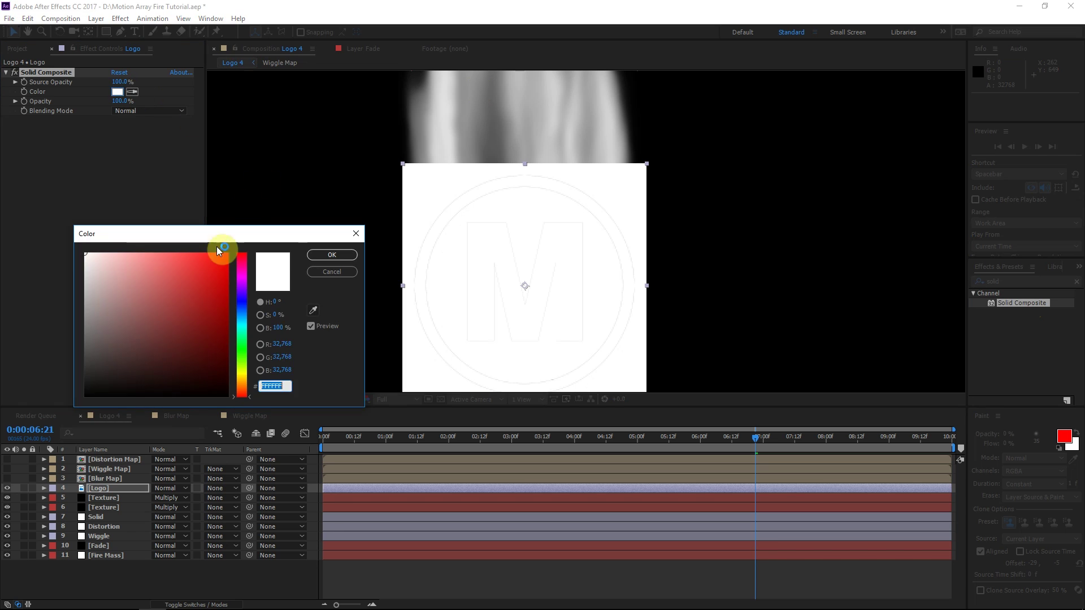
left_click_drag(222, 253, 227, 396)
left_click(332, 255)
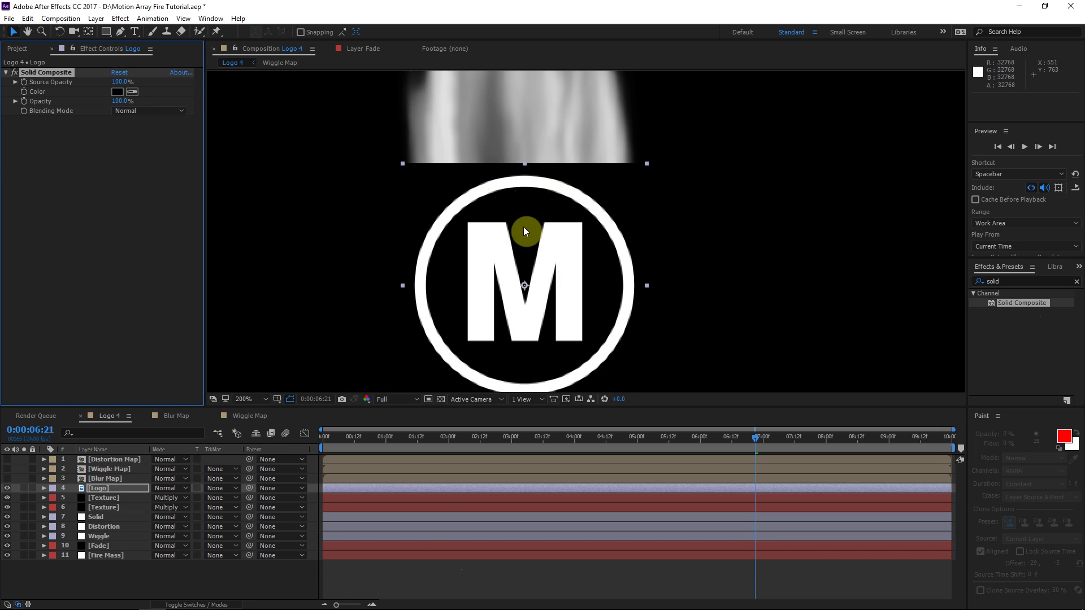
Add an elliptical mask spanning the full Logo layer and reveal its modified properties in the timeline.
left_click_drag(106, 32, 148, 62)
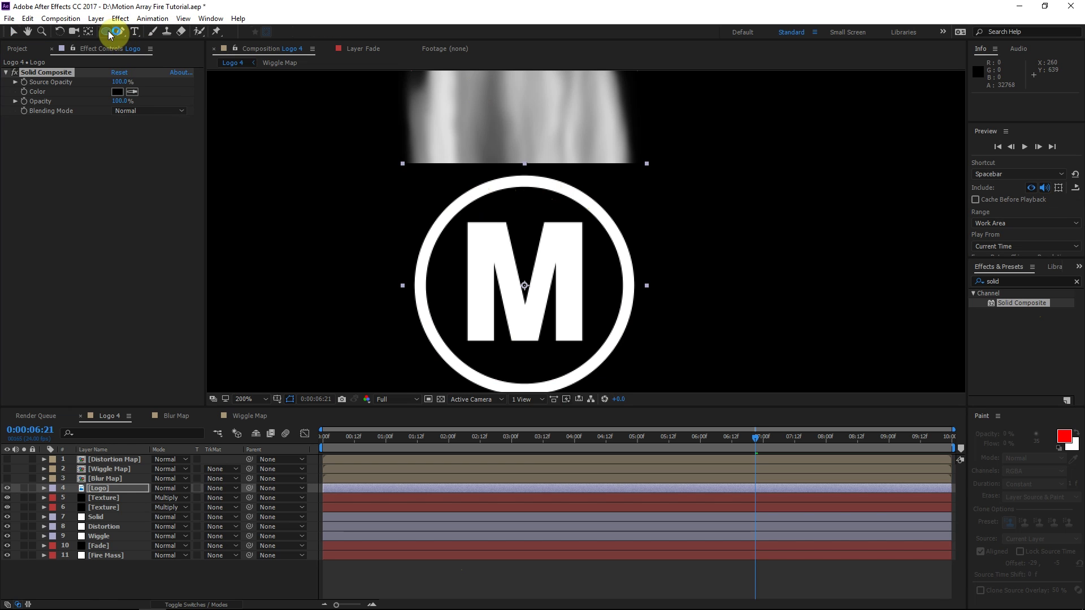
double_click(109, 32)
key("v")
key("u")
key("u")
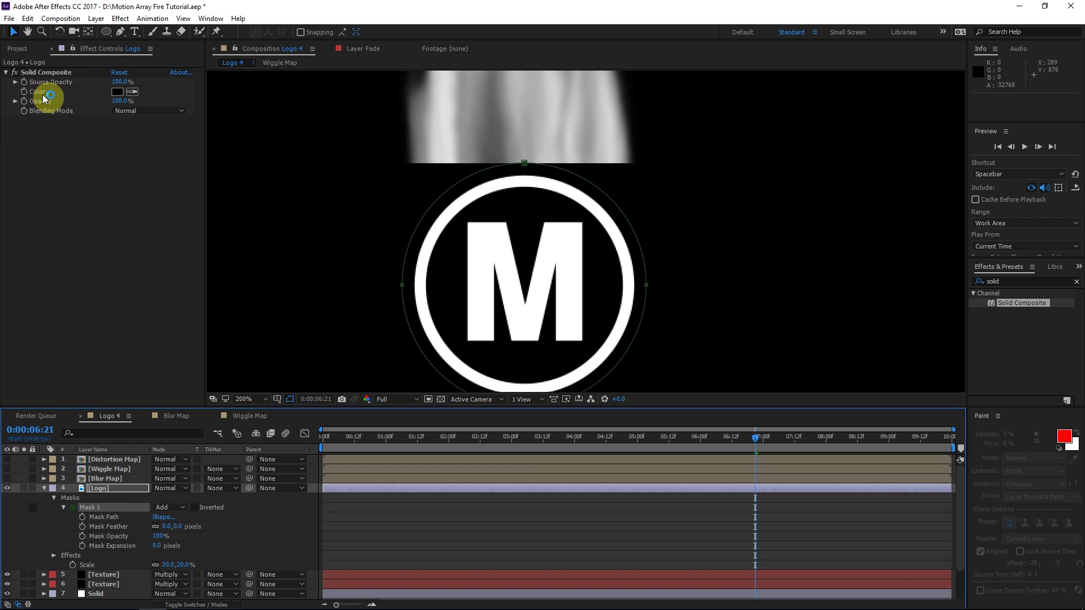
Restrict the Solid Composite effect to Mask 1 through its Compositing Options and contract the mask's expansion closer to the logo's edge.
left_click(45, 72)
scroll(81, 555, "down", 2)
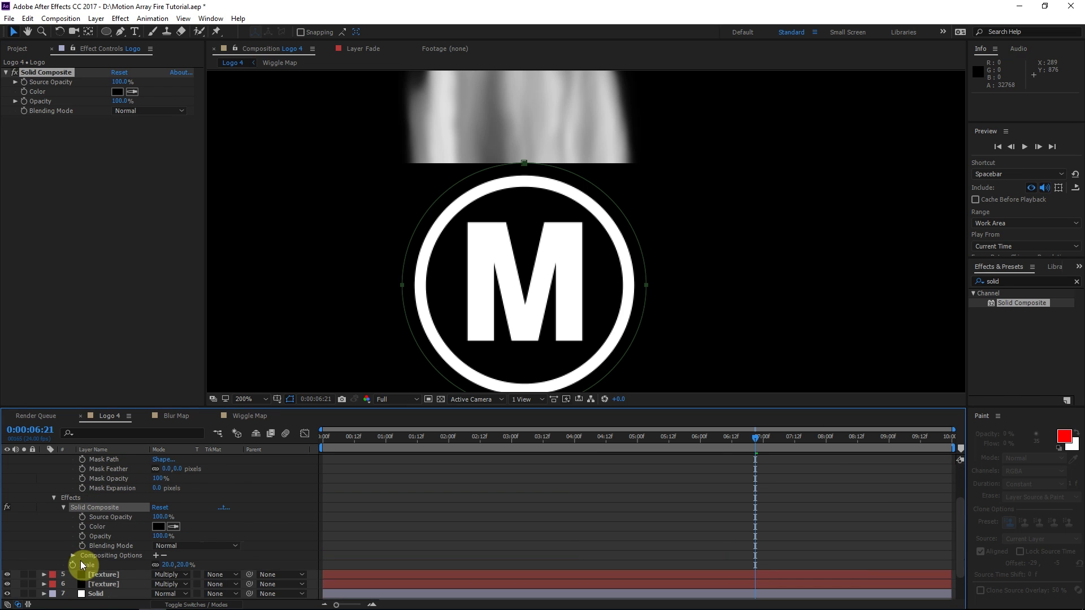
left_click(156, 555)
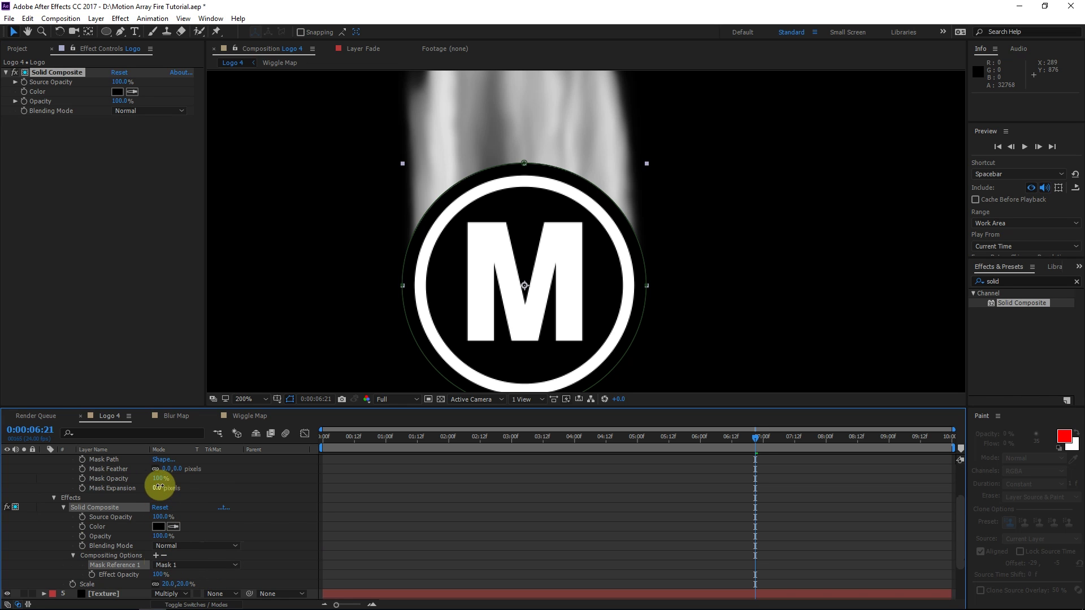
left_click_drag(153, 489, 131, 496)
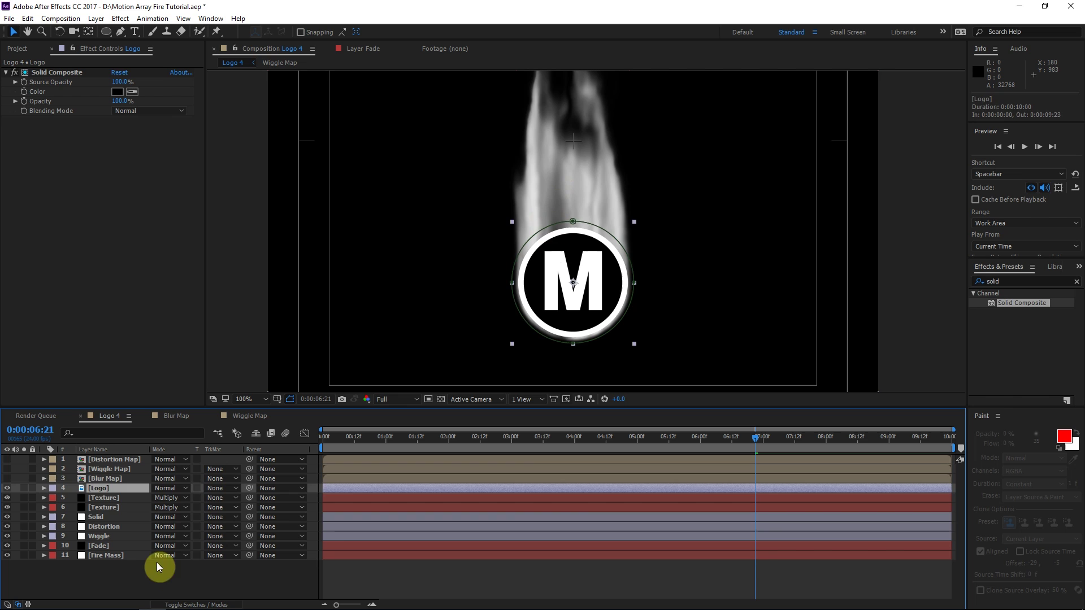
left_click(157, 562)
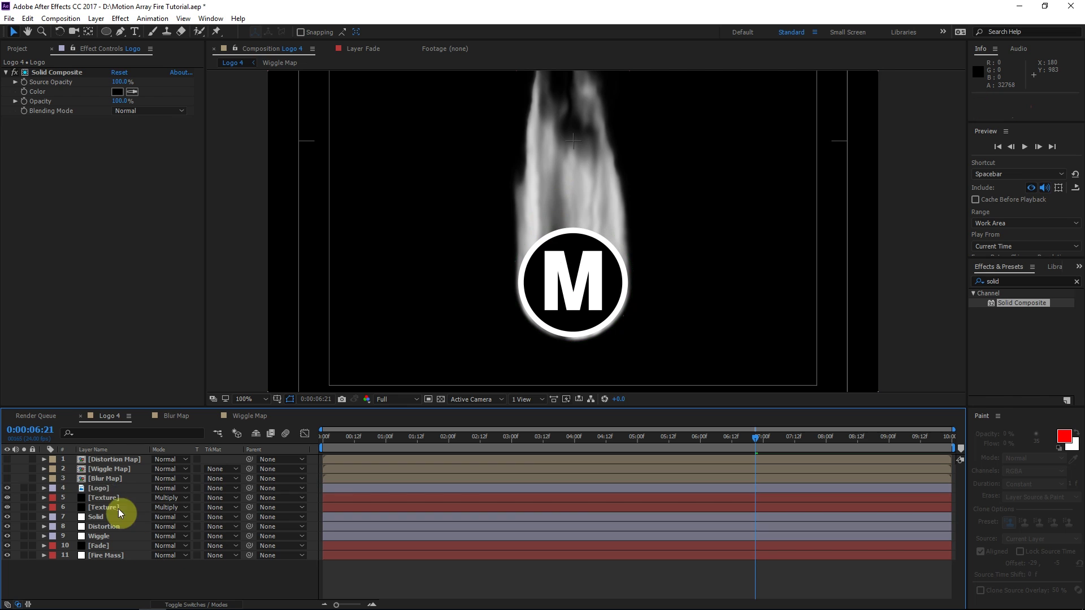
left_click(111, 489)
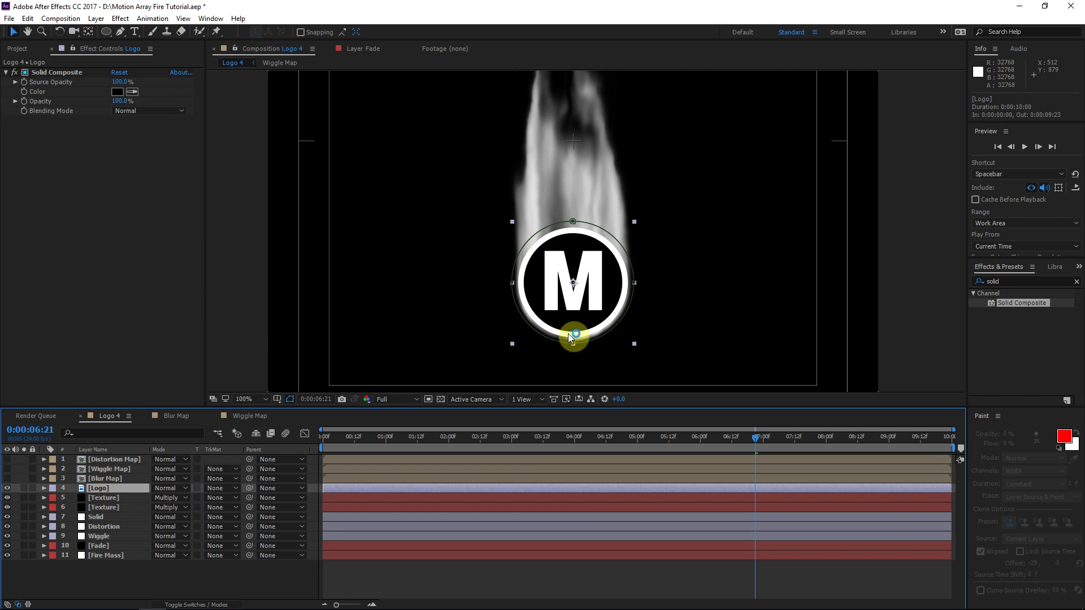
Apply a Fill effect to the Logo layer and set its color to black by sampling the dark background.
double_click(1021, 278)
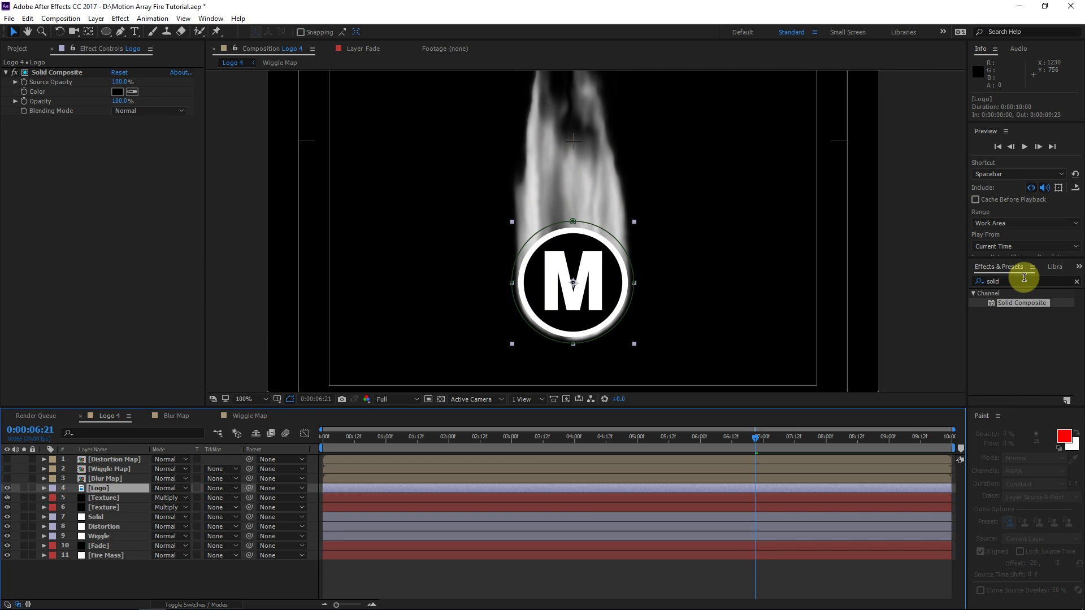
type("fill")
left_click_drag(1012, 366, 97, 488)
left_click(133, 150)
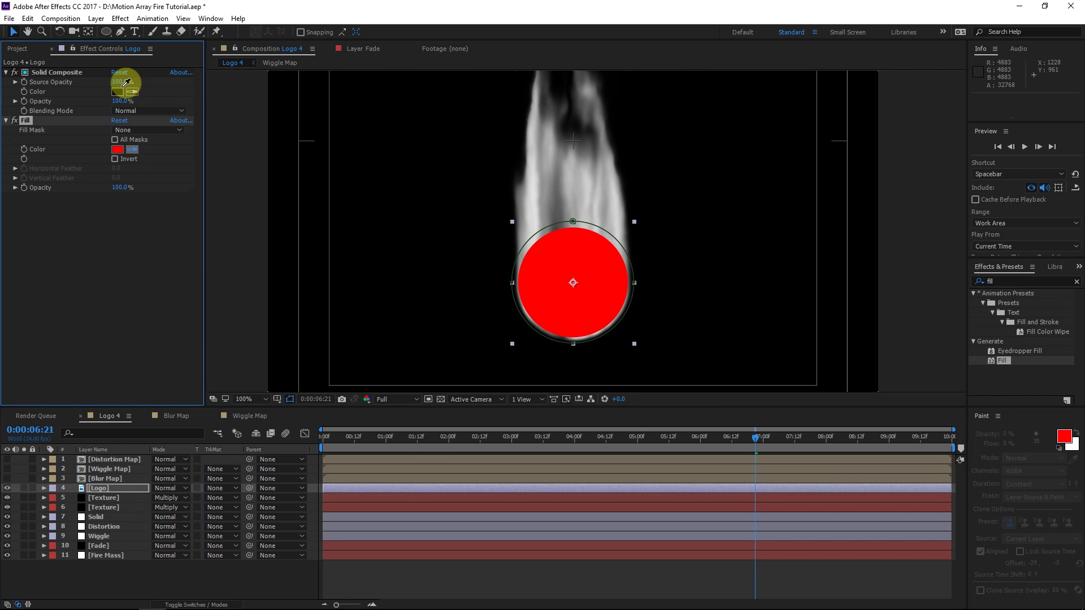
left_click(307, 392)
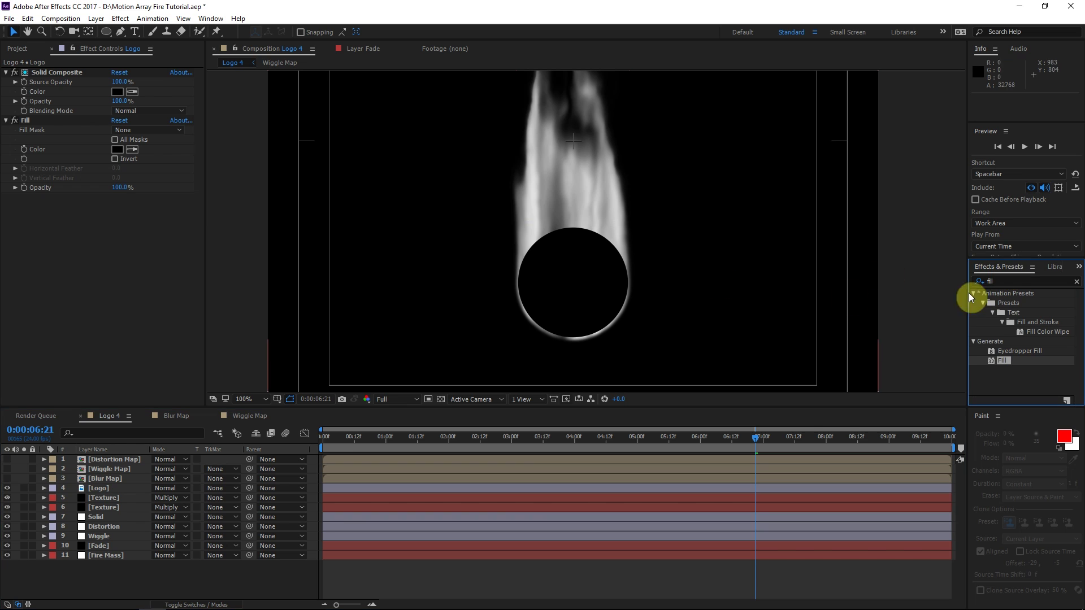
Apply Fast Blur (Legacy) below Fill with Blurriness 37, and reduce the Logo layer's scale to 19.3%.
left_click(1036, 278)
type("fast")
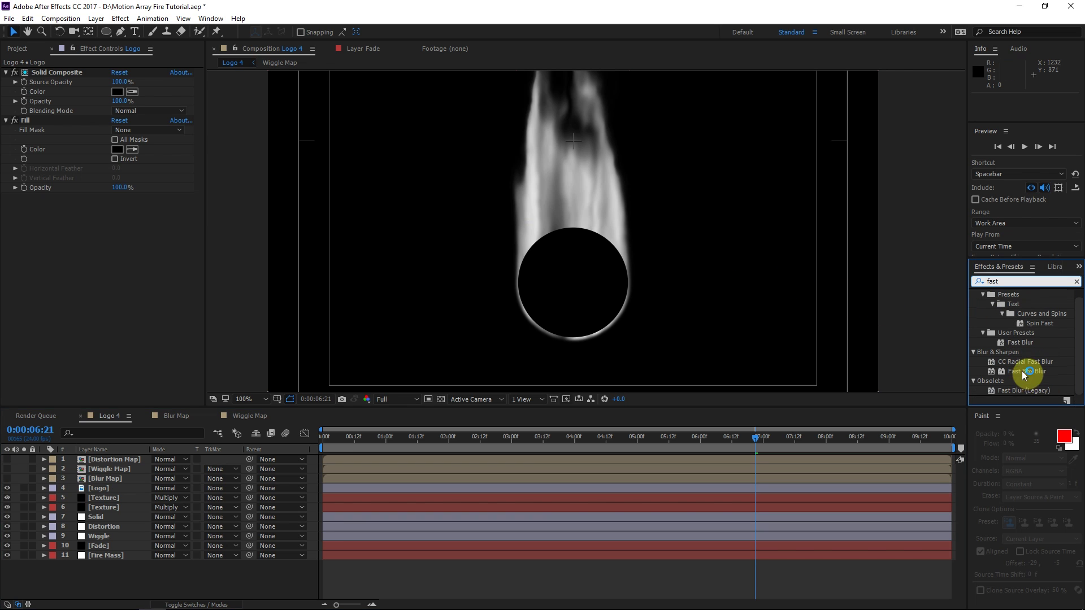
left_click_drag(1021, 390, 115, 232)
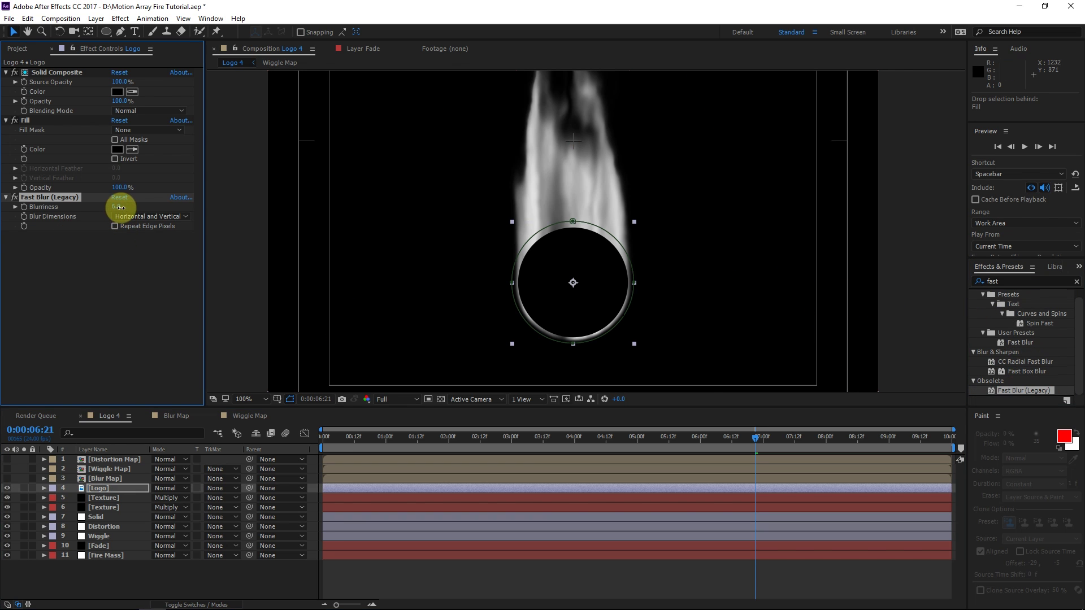
left_click_drag(120, 208, 123, 208)
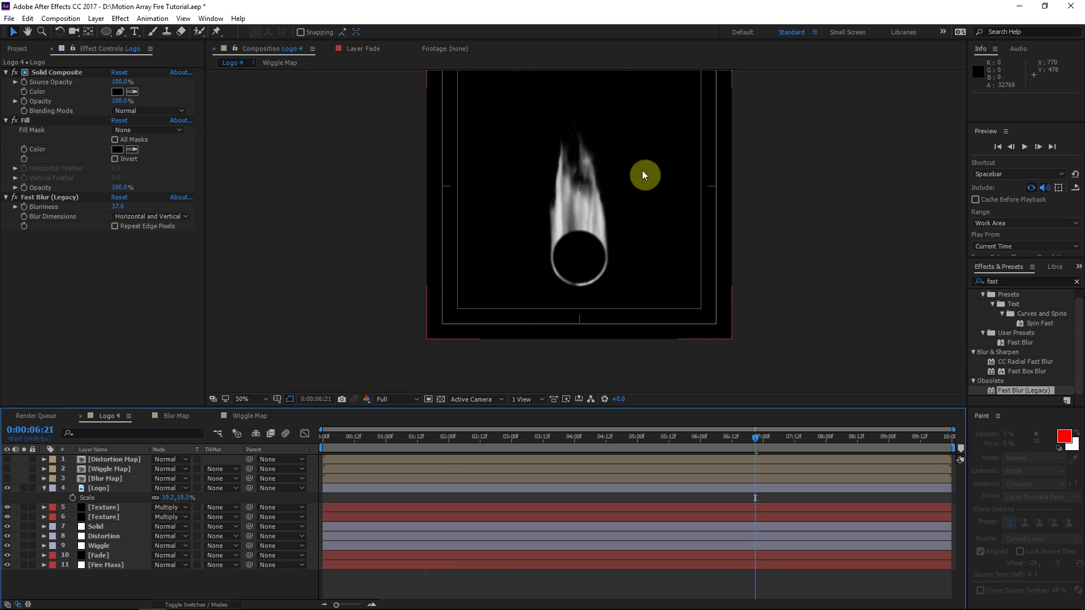
mouse_move(640, 189)
left_mouse_down()
mouse_move(640, 213)
mouse_move(648, 191)
left_mouse_up()
scroll(646, 232, "up", 1)
Apply a radial Gradient Ramp to the Logo layer, starting at about 431, 447 and ending at about 571, 1101.
left_click(1043, 279)
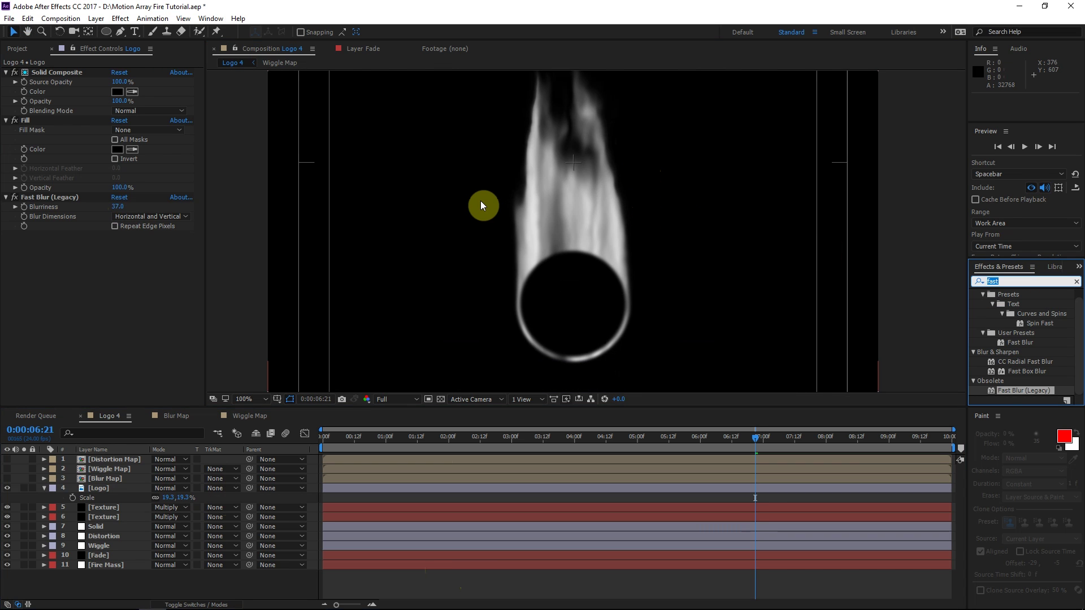
type("gradie")
left_click_drag(1029, 351, 100, 487)
left_click(148, 284)
left_click(150, 309)
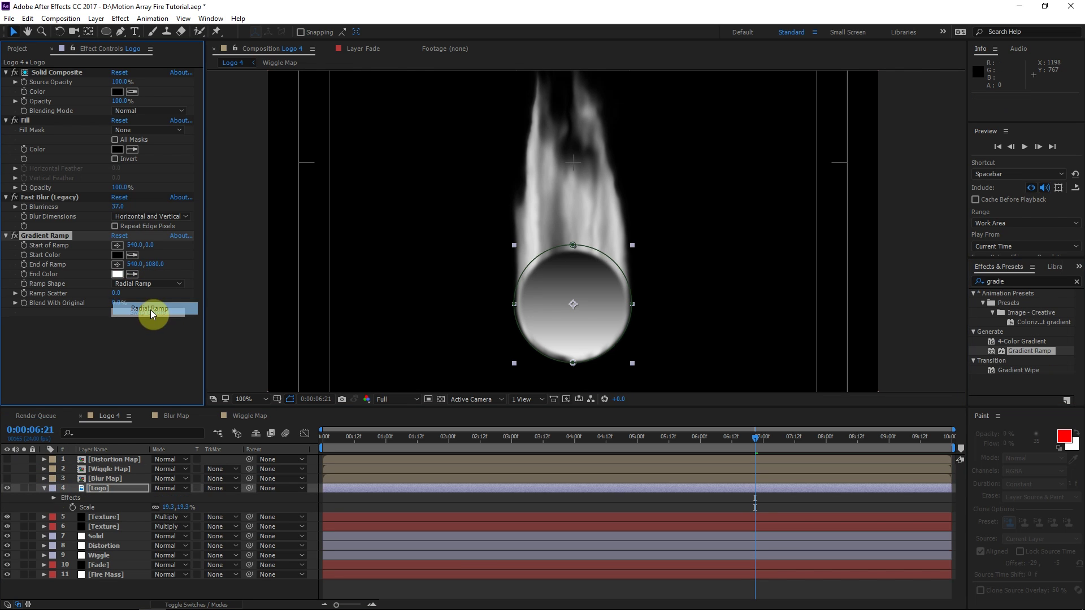
left_click_drag(573, 246, 563, 294)
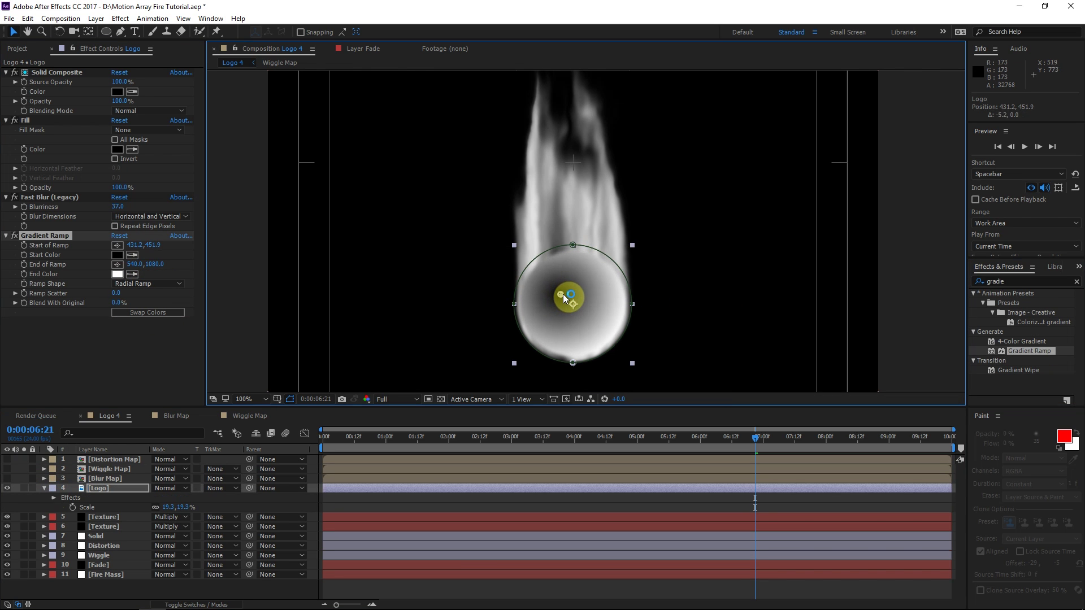
left_click_drag(577, 368, 579, 370)
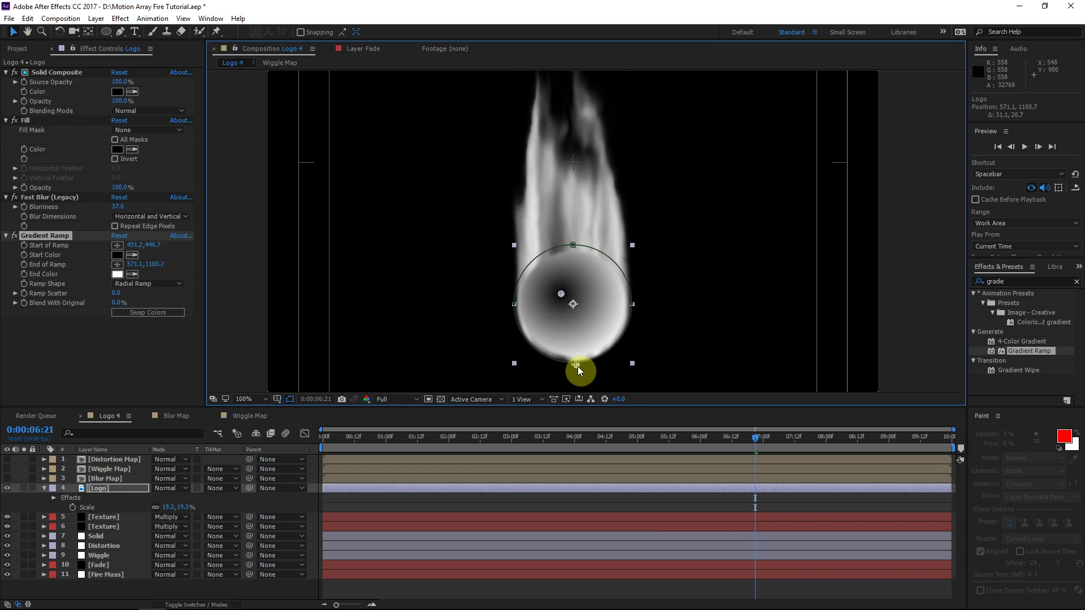
Apply the Curves effect to the Logo layer directly below Gradient Ramp.
left_click(1042, 281)
type("curves")
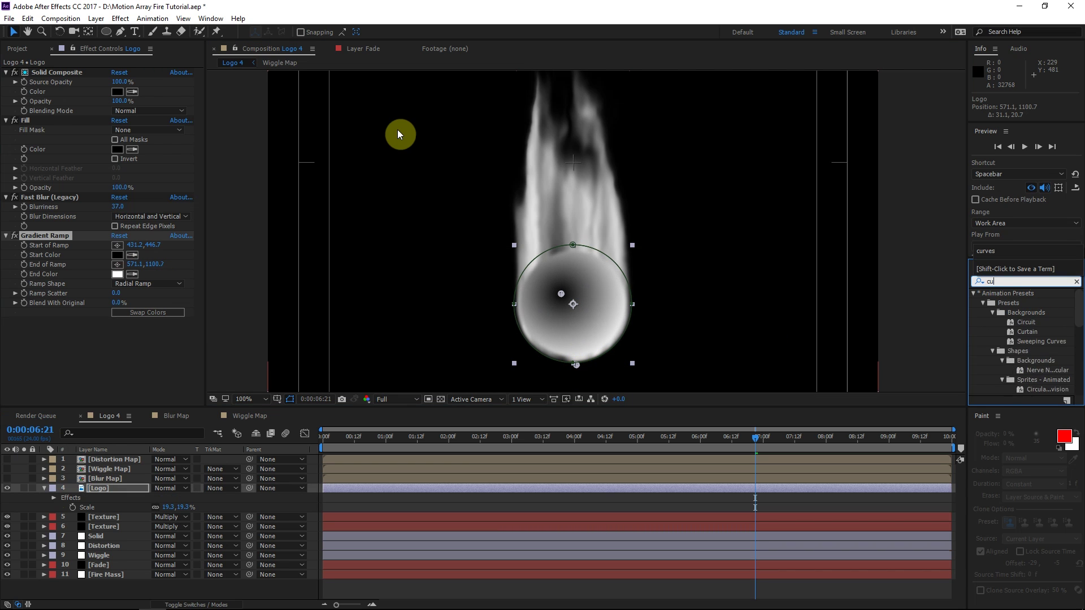
left_click_drag(1007, 341, 109, 333)
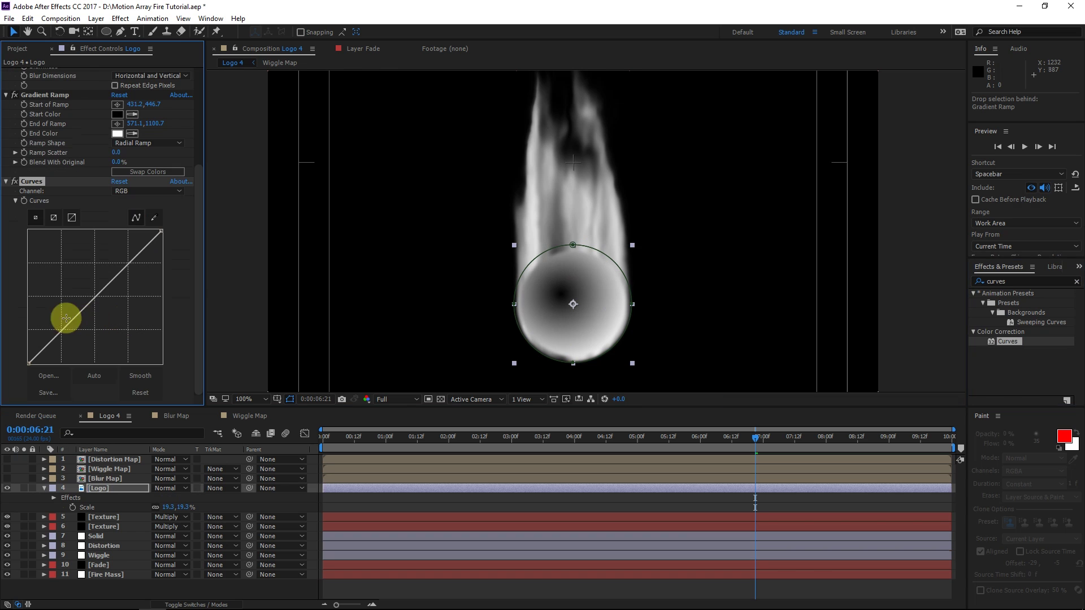
Bend the RGB curve downward, lift its black point slightly and lower its white point, comparing the sphere with Curves off and on.
scroll(515, 293, "up", 4)
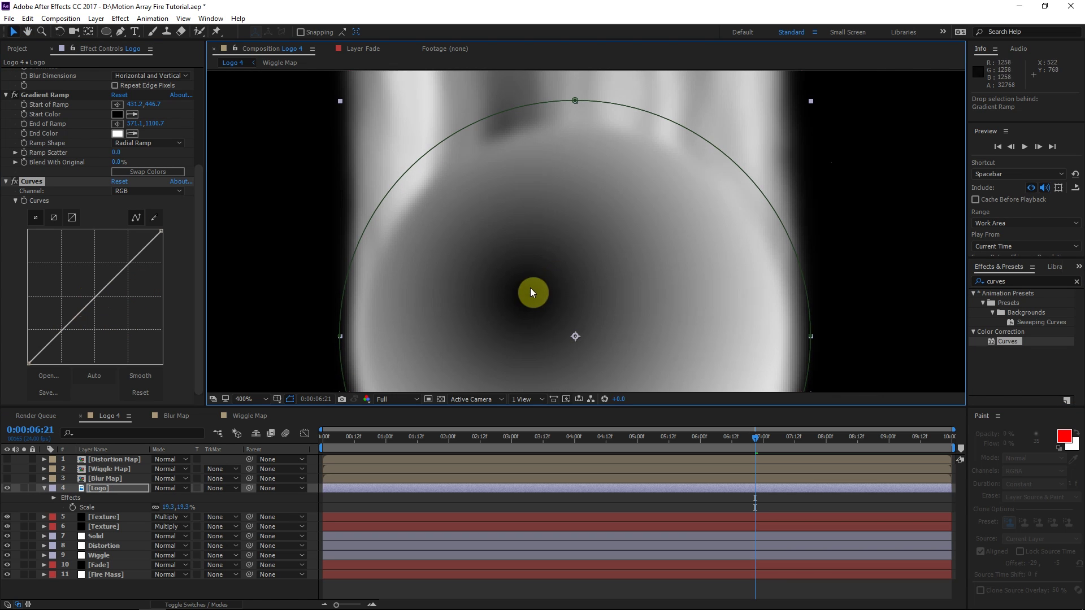
scroll(588, 288, "down", 2)
left_click_drag(527, 262, 466, 247)
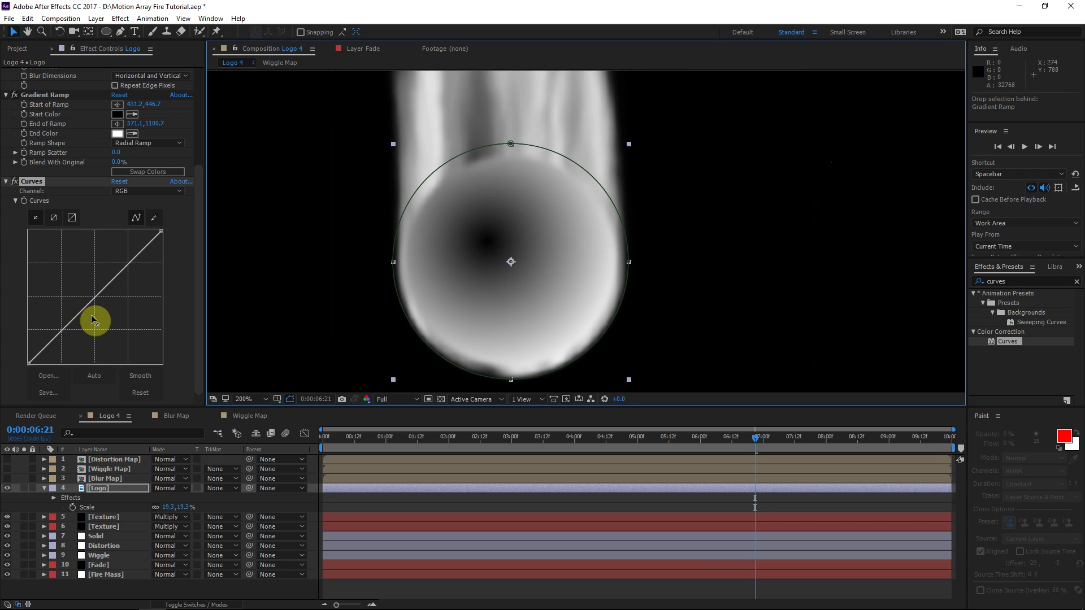
mouse_move(92, 317)
left_mouse_down()
mouse_move(108, 332)
mouse_move(106, 324)
left_mouse_up()
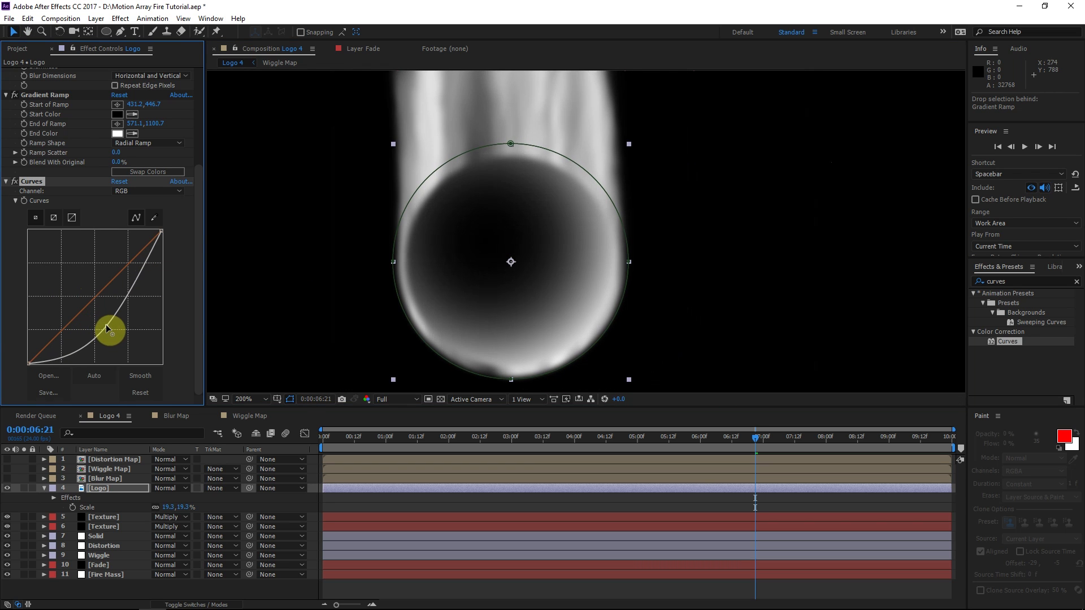
left_click_drag(29, 363, 29, 348)
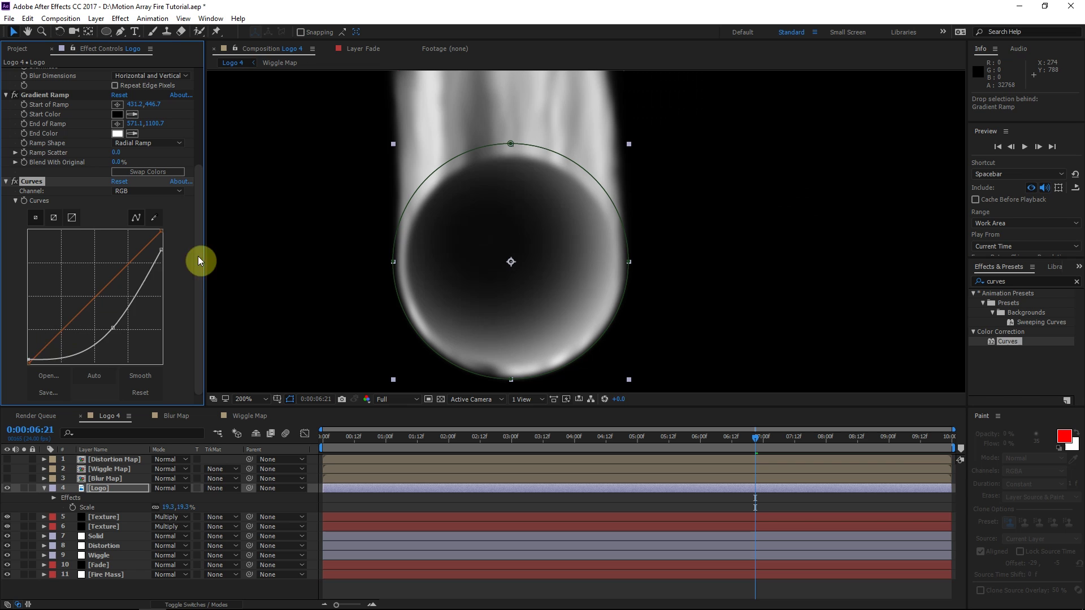
left_click_drag(139, 305, 140, 309)
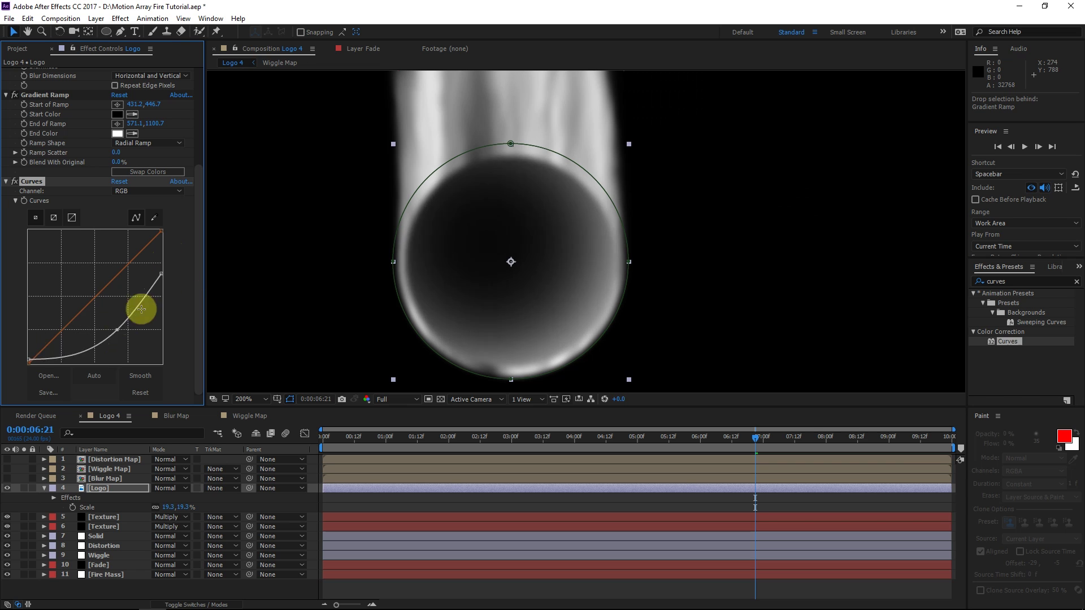
left_click(14, 182)
left_click(15, 182)
scroll(611, 234, "down", 1)
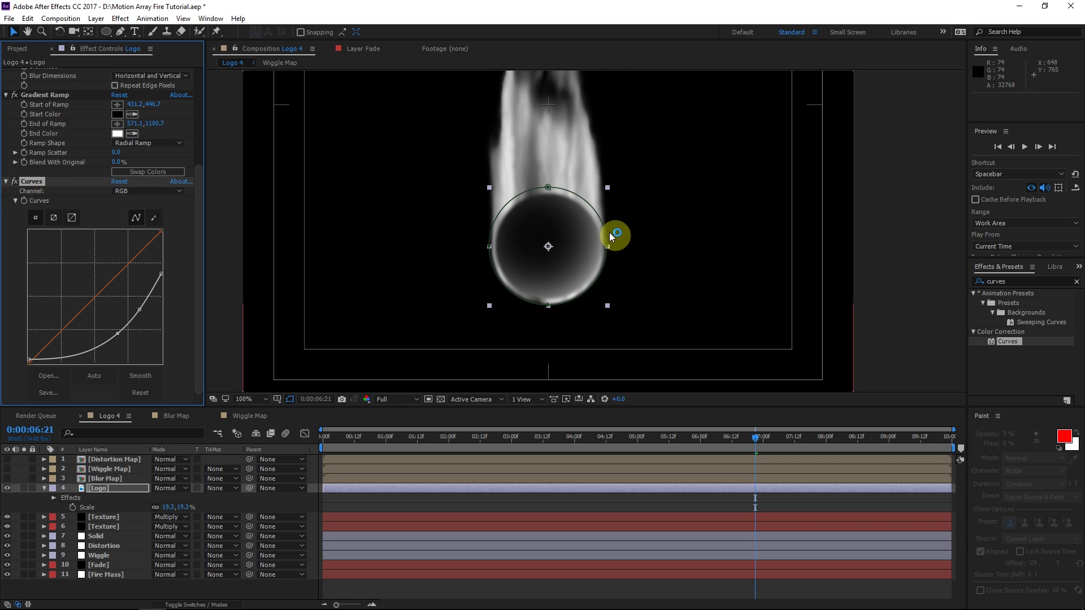
left_click_drag(609, 233, 641, 319)
left_click(561, 509)
scroll(640, 320, "down", 1)
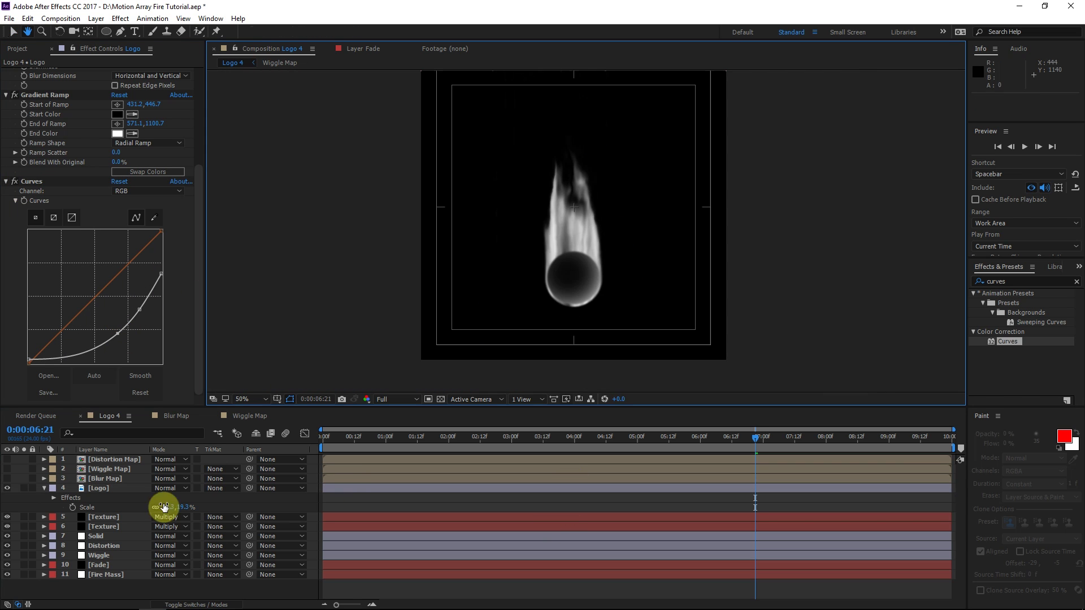
Draw a triangular second mask on the Logo layer with the Pen tool, from the sphere's center to two points above its rim.
left_click(99, 489)
scroll(631, 298, "up", 2)
left_click_drag(613, 264, 516, 182)
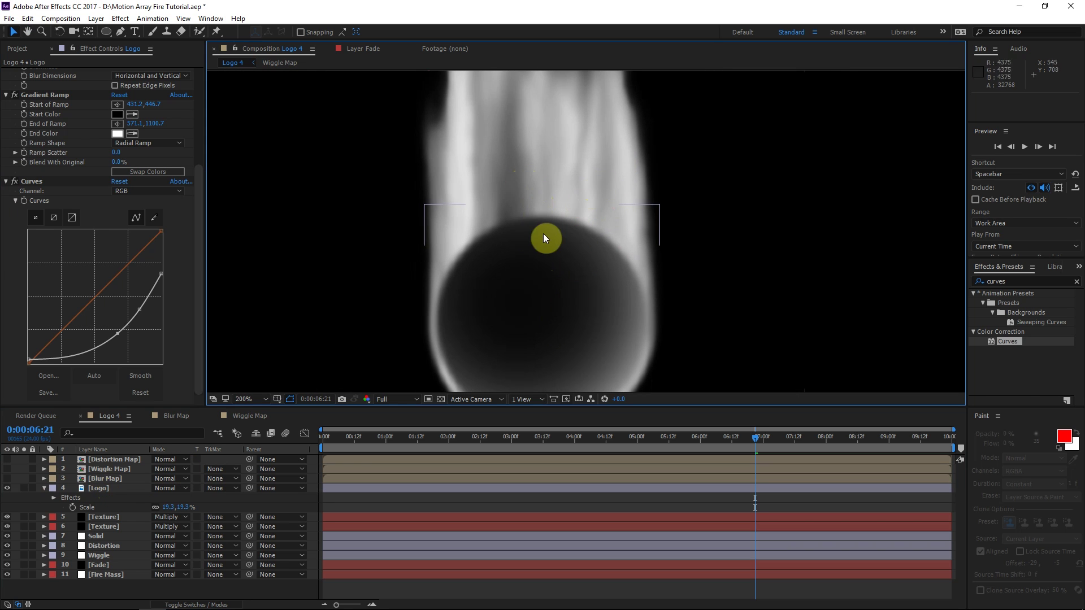
key("g")
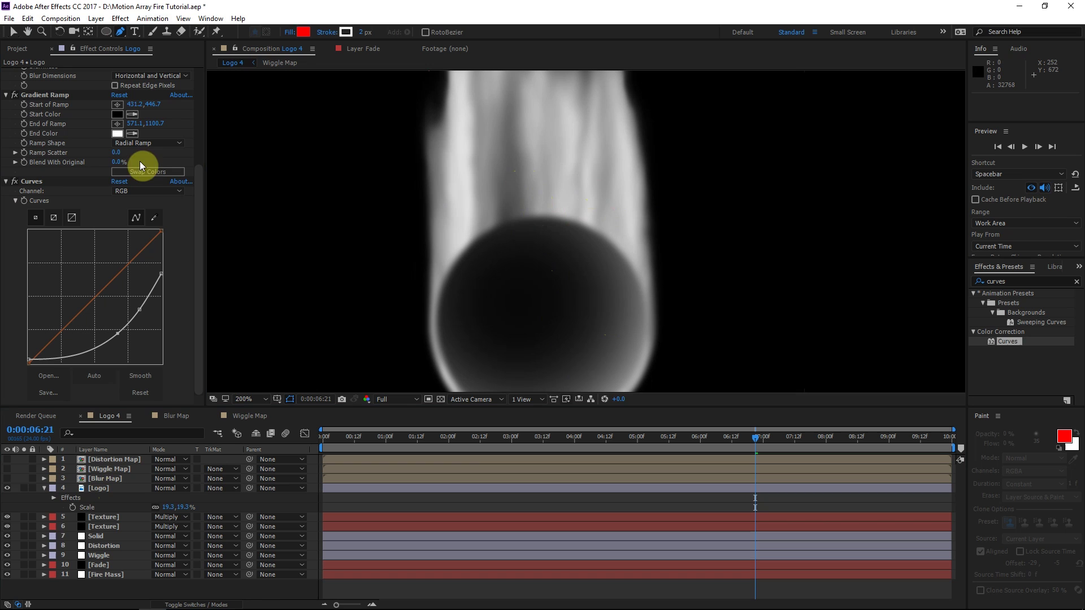
left_click(99, 490)
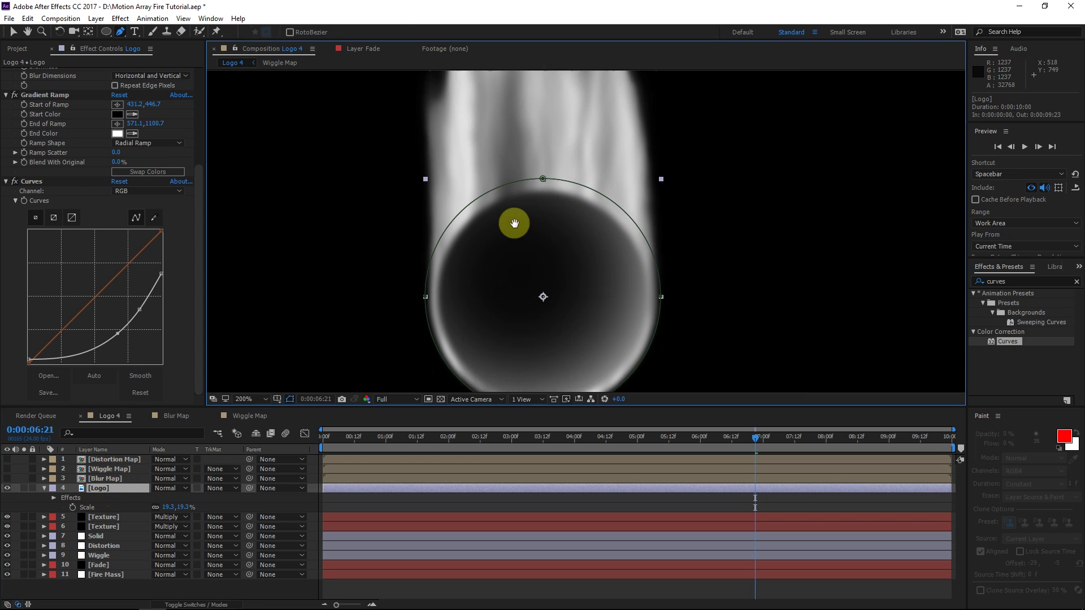
left_click_drag(514, 224, 498, 203)
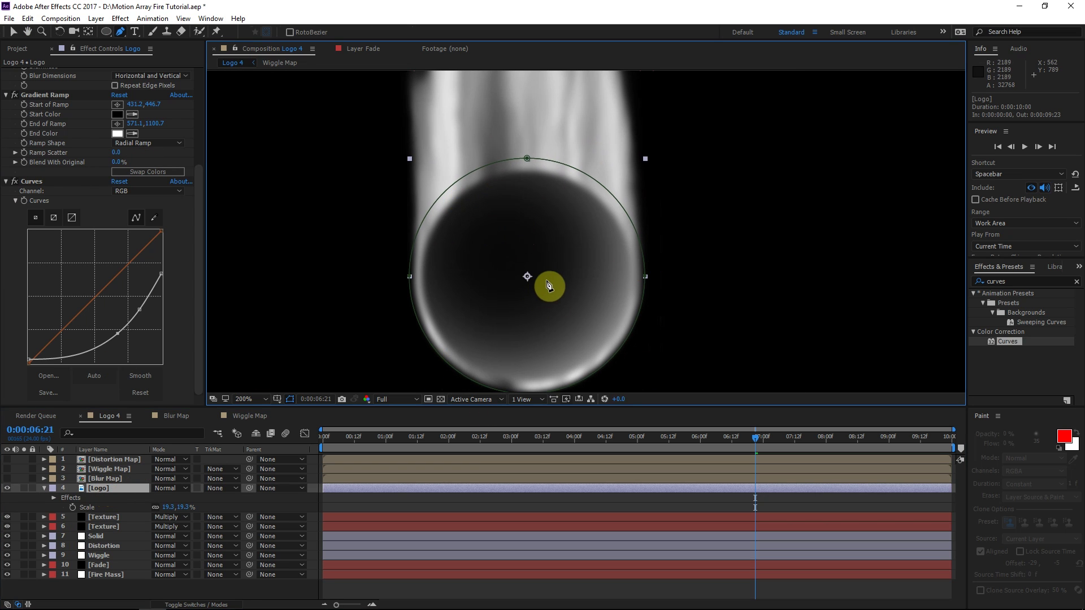
left_click_drag(379, 320, 373, 325)
left_click(103, 489)
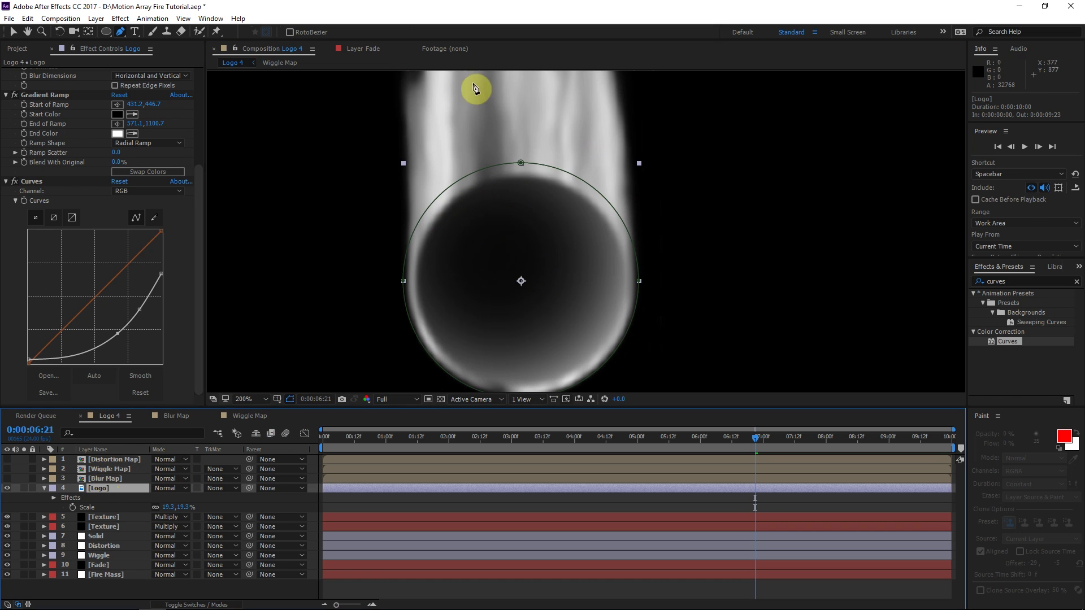
left_click(615, 119)
left_click(530, 283)
left_click(499, 132)
left_click_drag(501, 138, 498, 113)
left_click(615, 118)
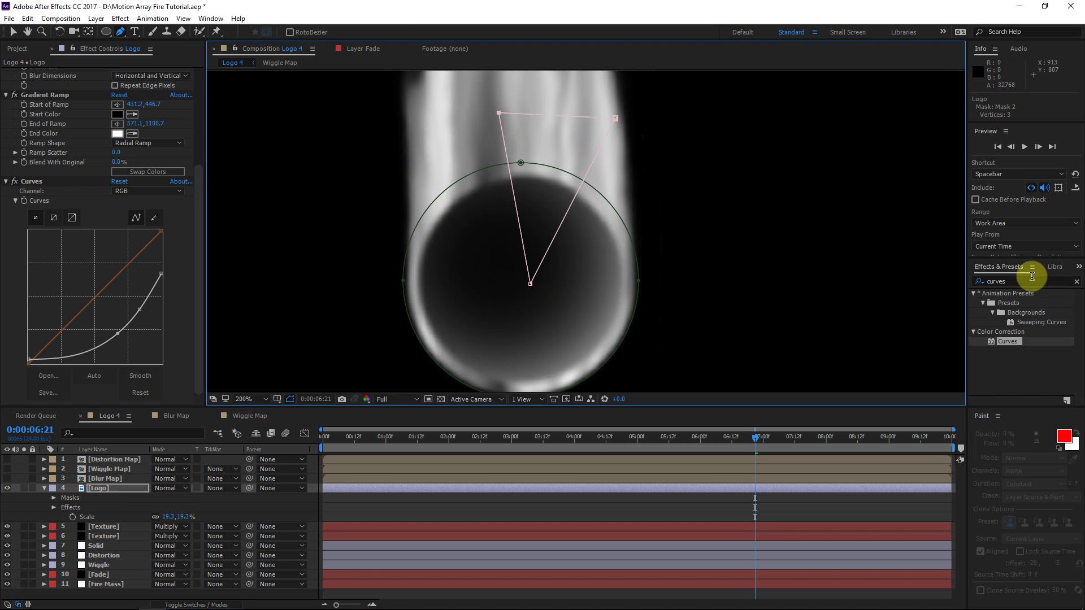
Apply a second Fill effect to the Logo layer directly below Curves and set its opacity to 0%.
left_click(1030, 281)
scroll(38, 170, "up", 3)
scroll(40, 135, "up", 1)
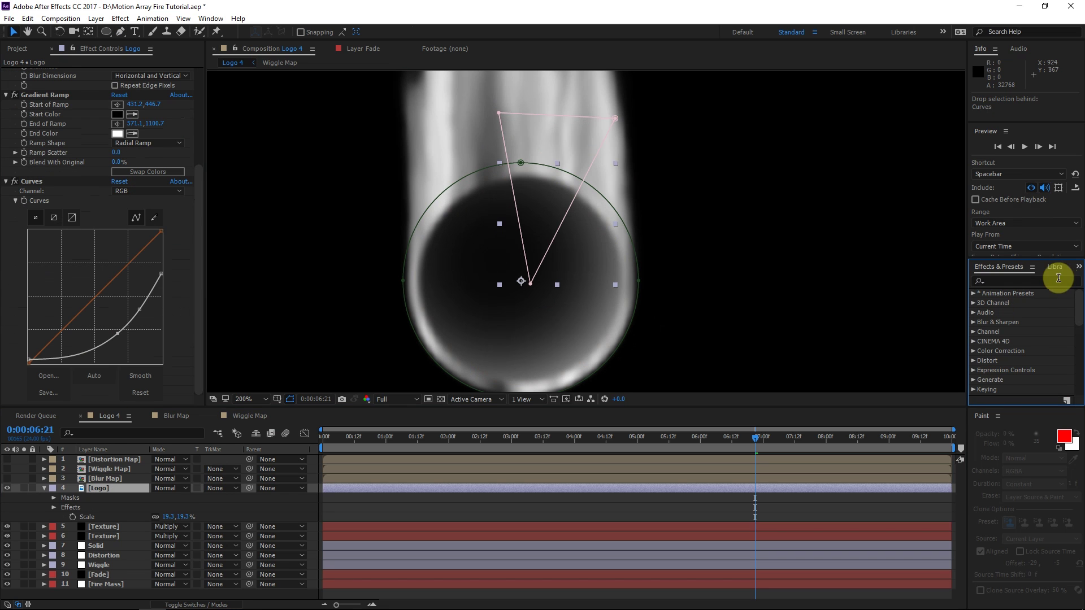
left_click(1051, 282)
type("fill")
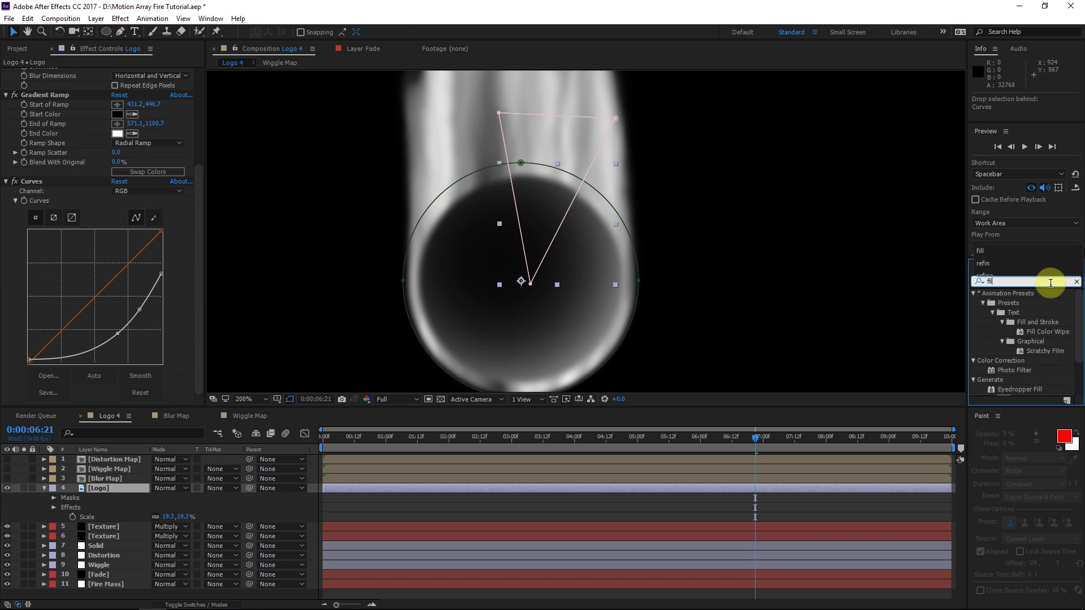
left_click_drag(1002, 360, 127, 516)
Add a mask reference in the new Fill effect's compositing options and set it to Mask 2.
double_click(34, 336)
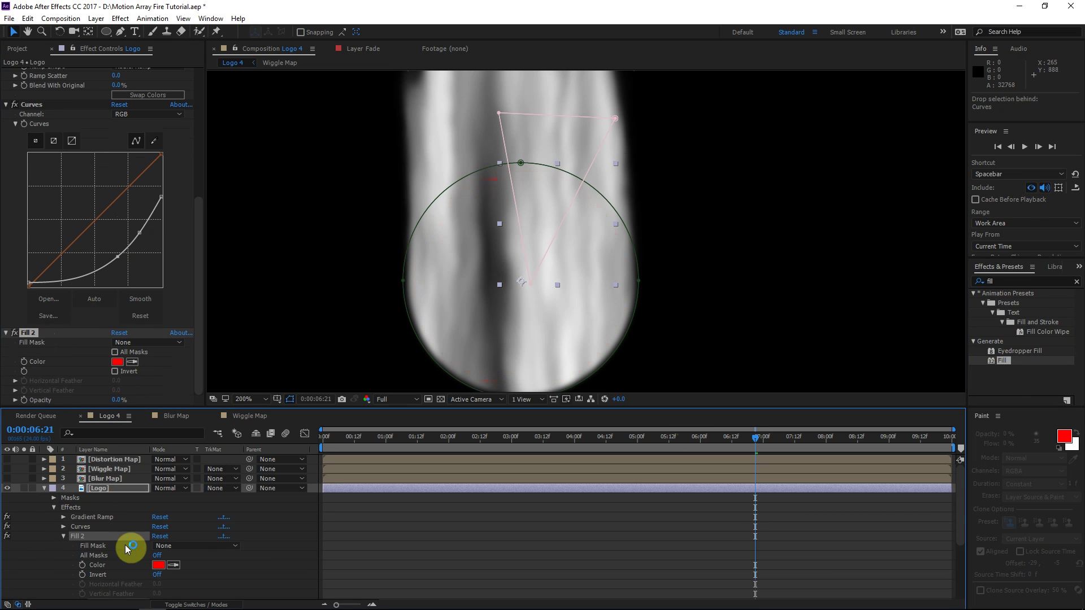
scroll(135, 568, "down", 4)
left_click(157, 518)
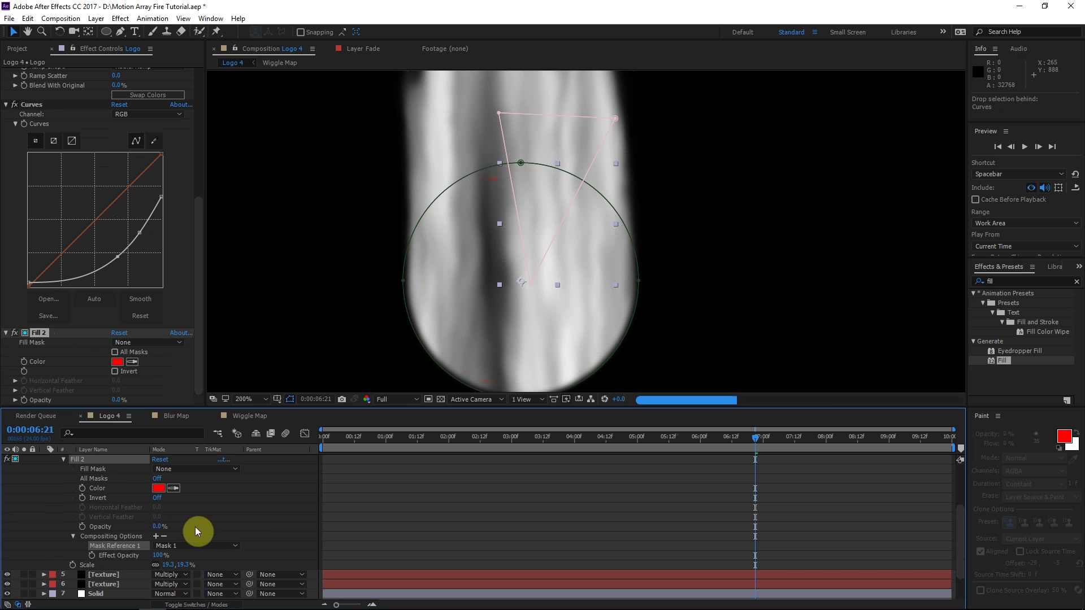
left_click(185, 544)
left_click(188, 581)
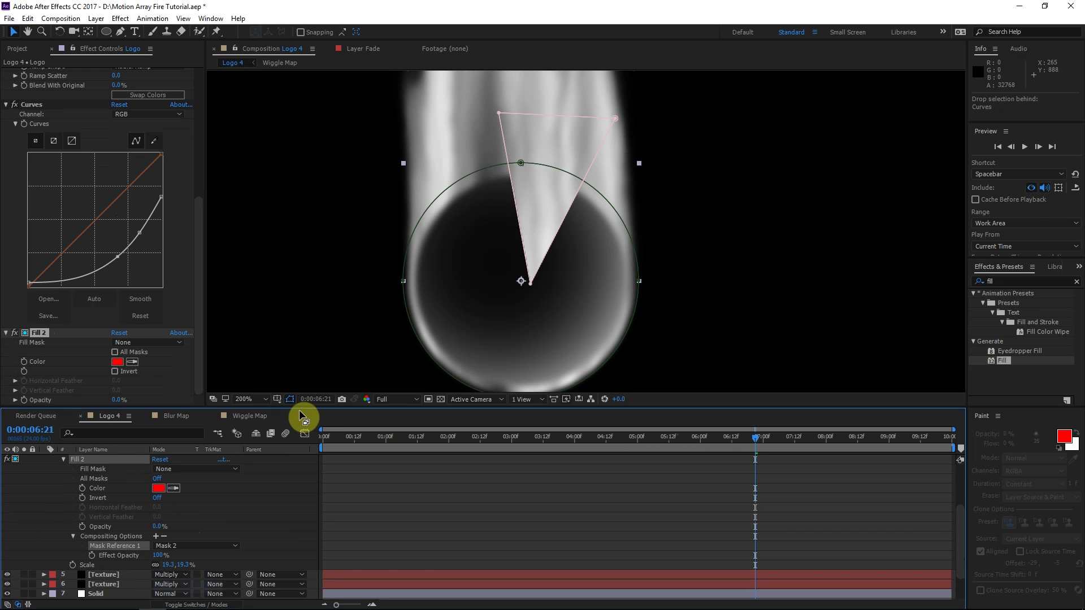
Rename the second Fill effect on the Logo layer as Mask.
left_click_drag(533, 220, 510, 254)
scroll(34, 219, "up", 8)
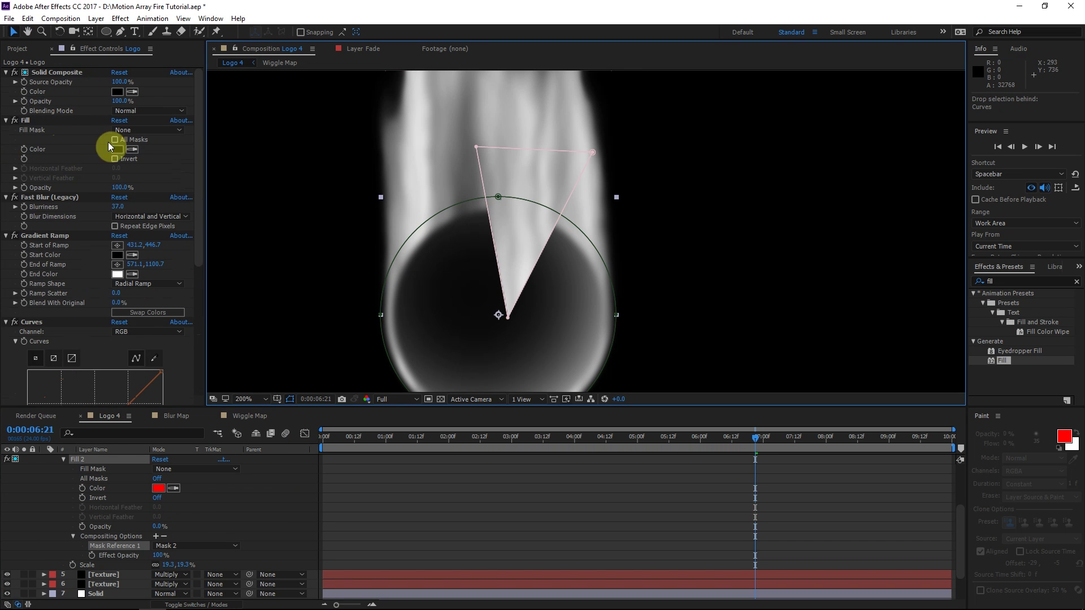
scroll(97, 189, "down", 8)
left_click(38, 333)
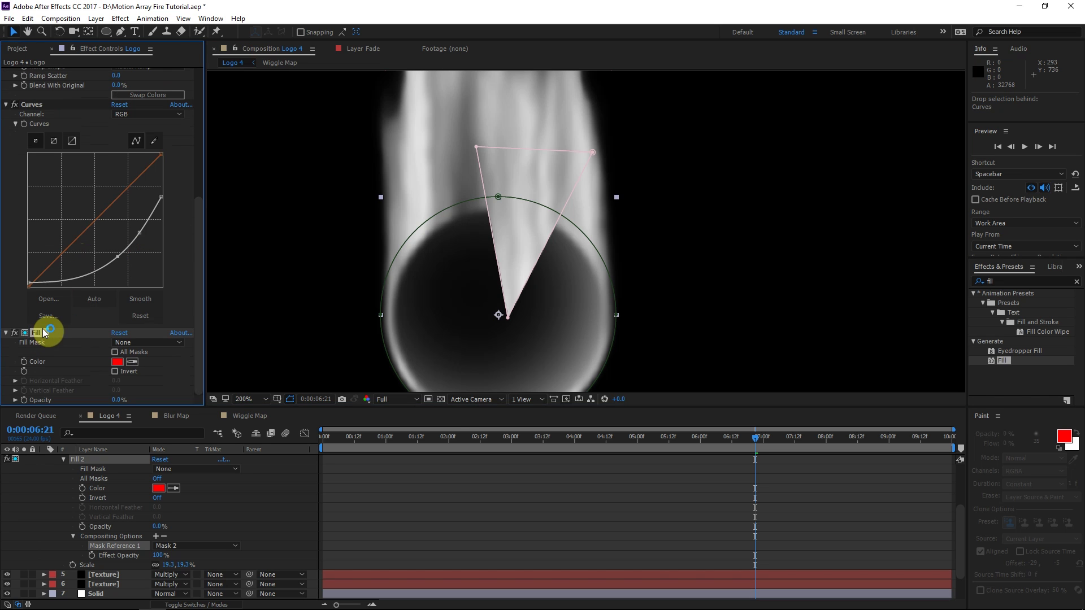
left_click(43, 332)
type("Mask")
key("Return")
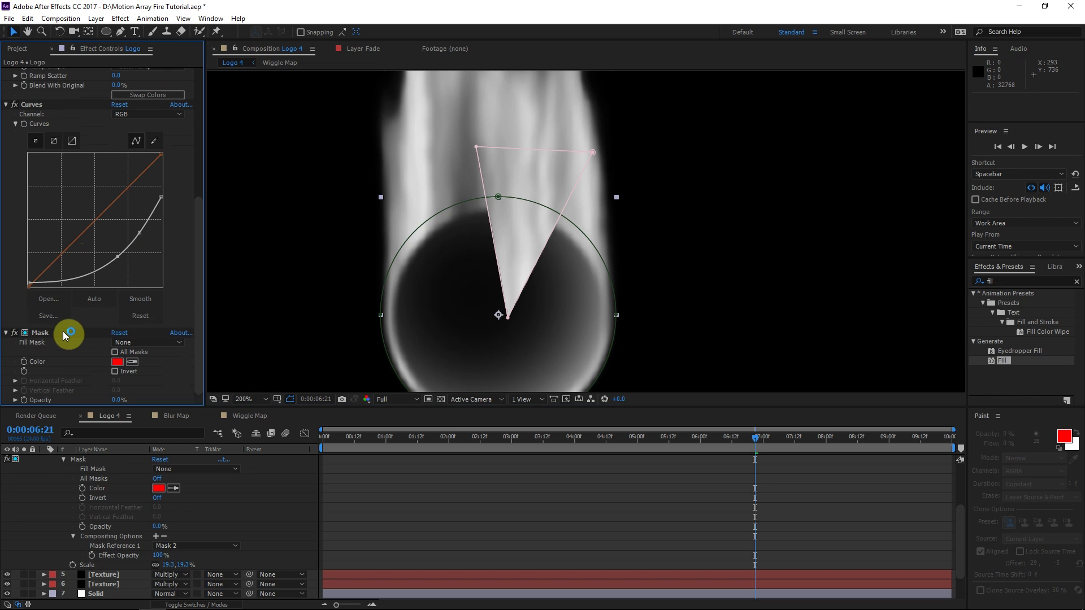
Set the feather of the Logo layer's Mask 2 to 175 pixels.
key("f")
left_click_drag(168, 528, 278, 531)
left_click(69, 490)
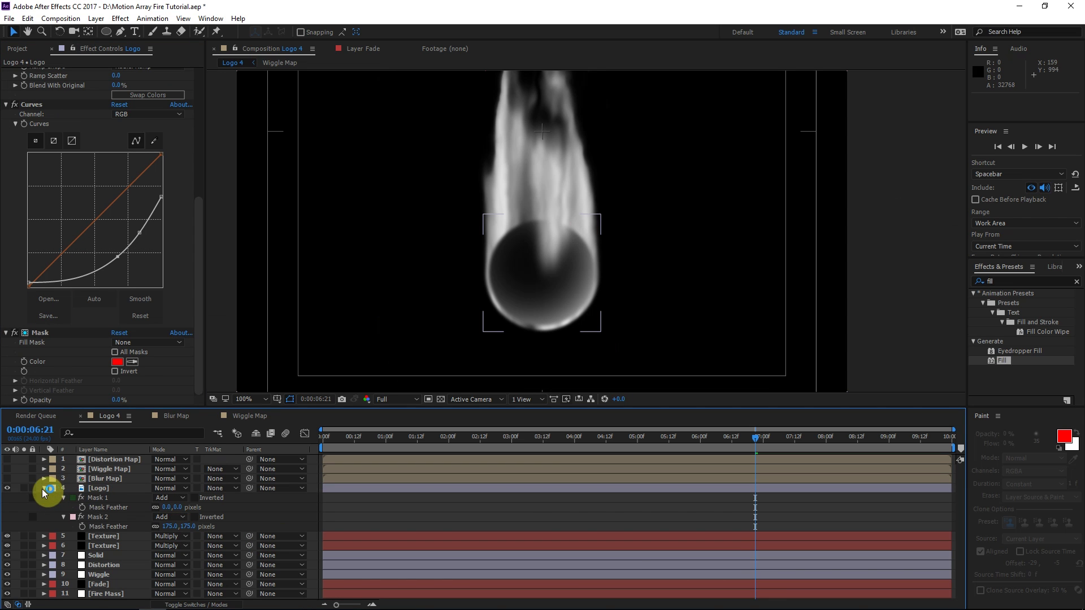
left_click(43, 489)
Move the Logo layer between the Fade and Fire Mass layers and go back to an earlier frame at 0:00:05:18.
left_click_drag(95, 487, 107, 547)
left_click(161, 584)
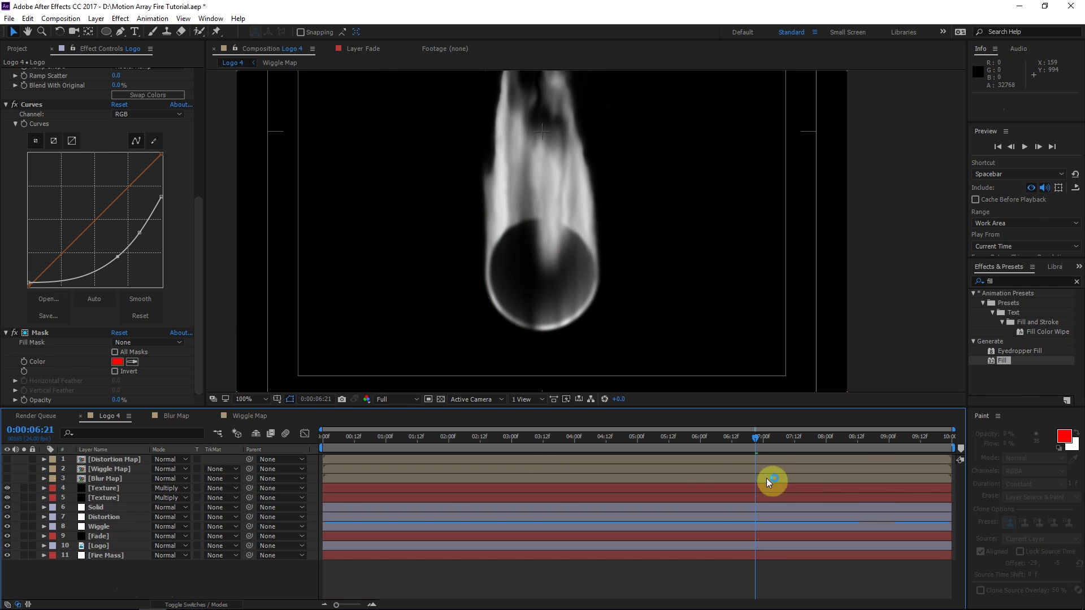
key("Page_Up")
key("Page_Up")
key("Page_Up")
key("Page_Up")
Set the feather of the Logo layer's Mask 2 to 235 pixels.
left_click(102, 548)
key("f")
left_click(184, 585)
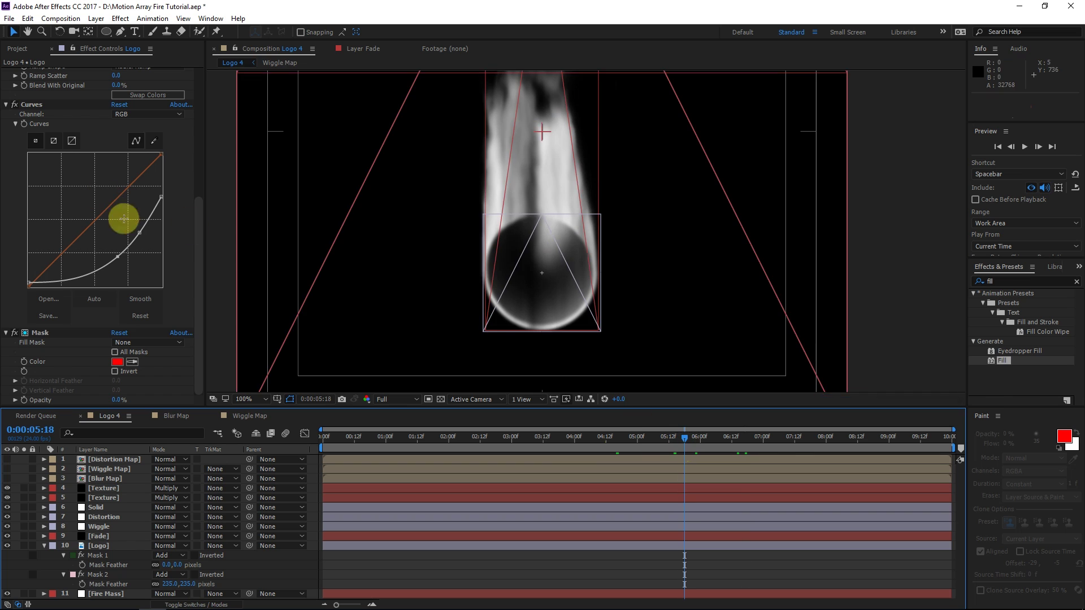
Raise the white point of the Logo layer's RGB curve almost to maximum and check the whole flame at 0:00:07:00.
left_click_drag(162, 197, 161, 159)
key("comma")
left_click(730, 439)
left_click_drag(731, 442, 763, 439)
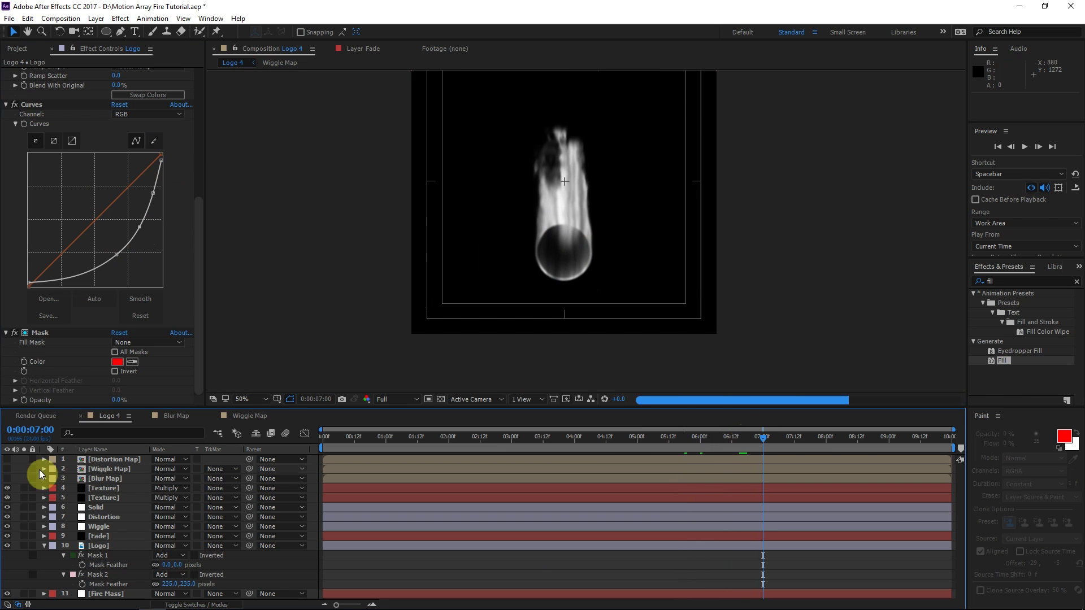
left_click(44, 546)
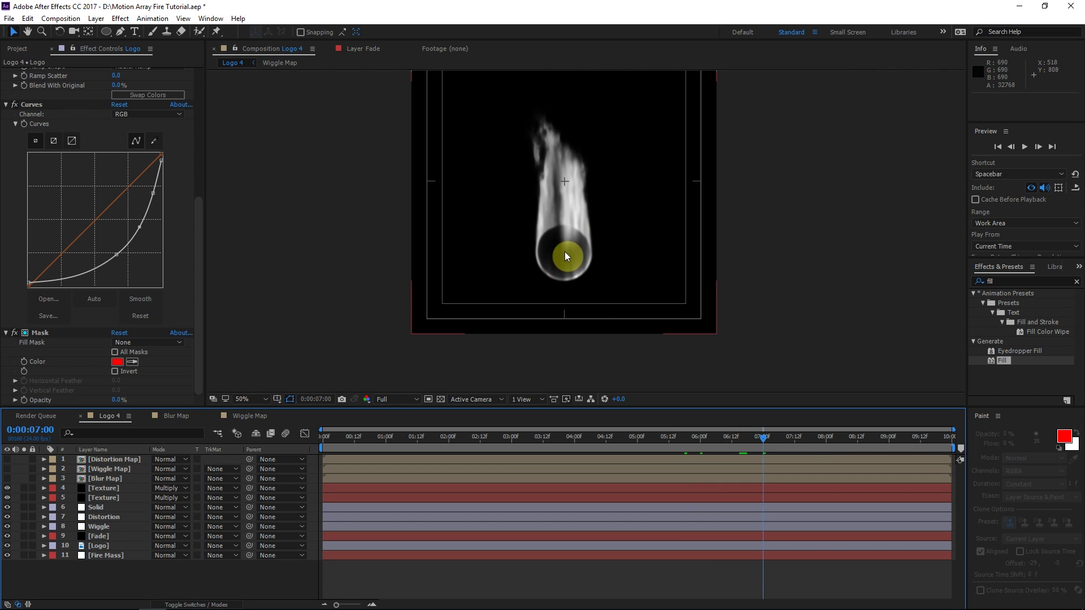
scroll(565, 252, "up", 1)
scroll(591, 286, "down", 1)
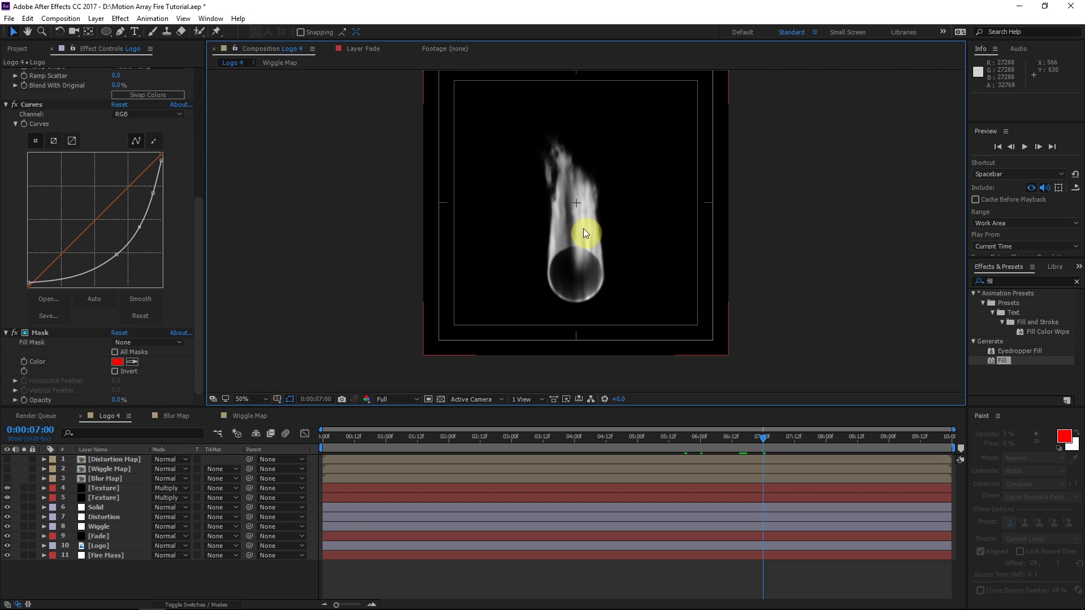
left_click_drag(584, 236, 581, 255)
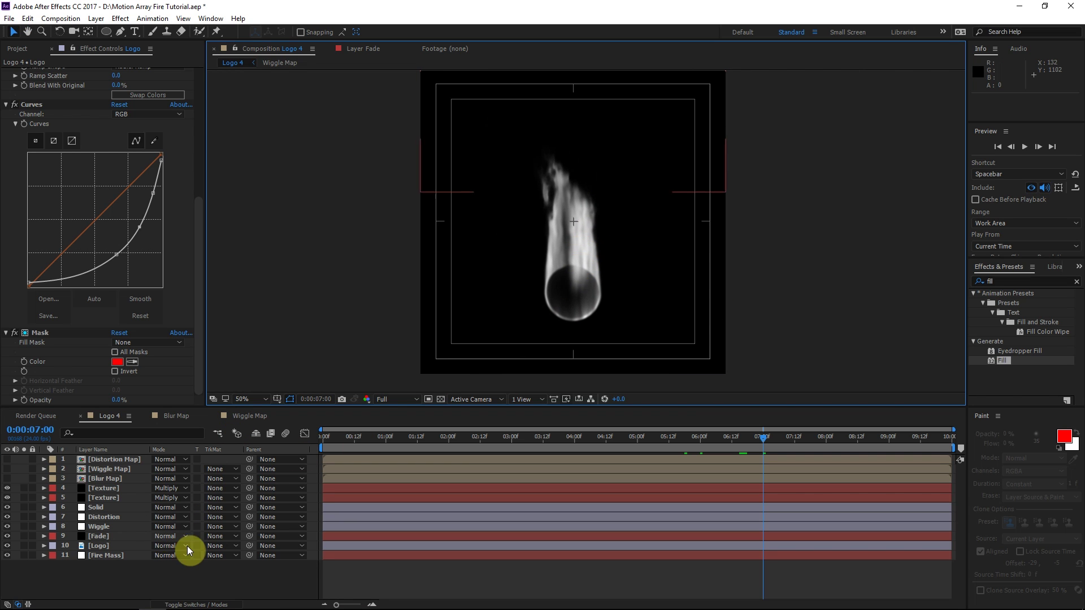
left_click(159, 571)
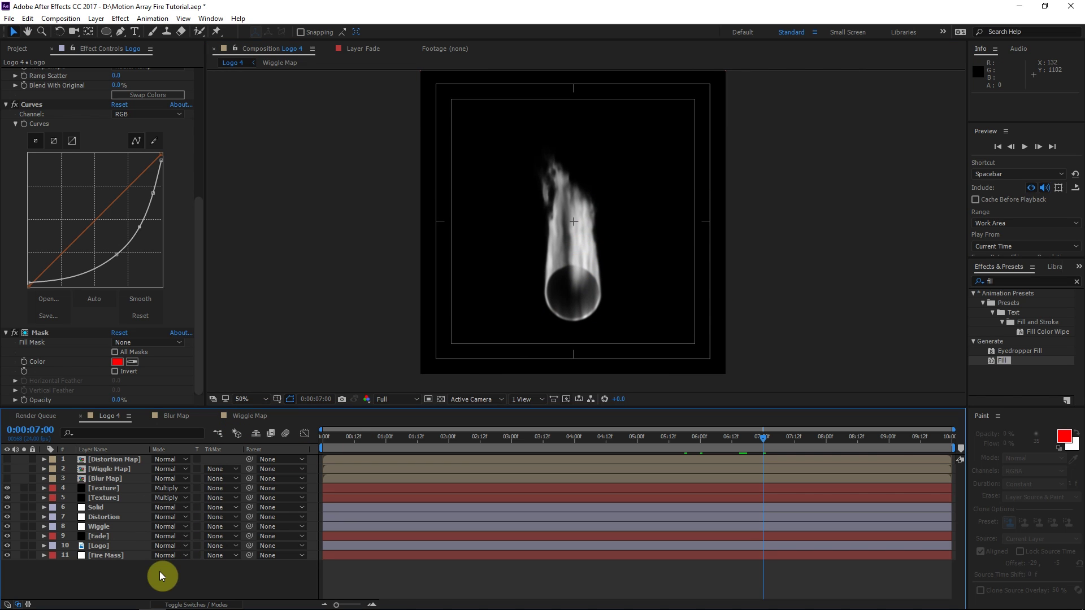
Rename the Logo 4 composition as Flame in the project.
left_click(17, 49)
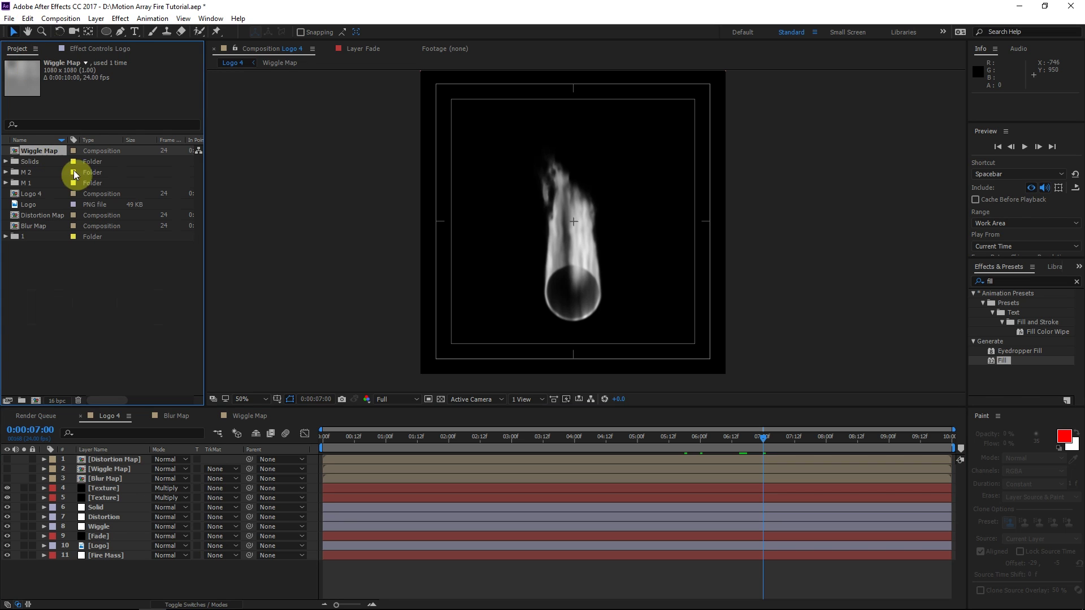
left_click(73, 265)
left_click(27, 194)
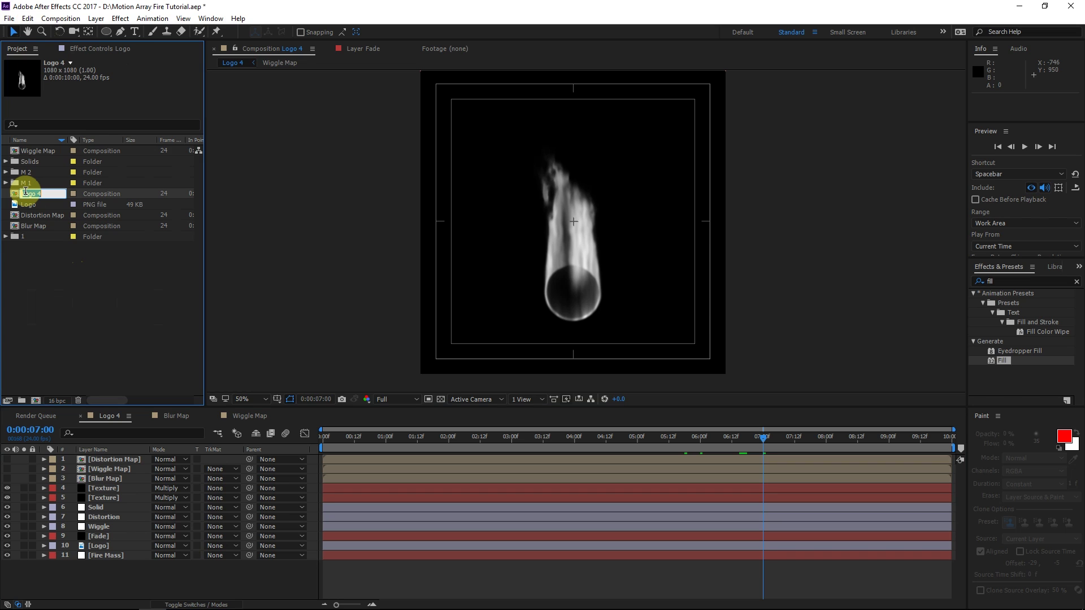
type("Flame")
key("Return")
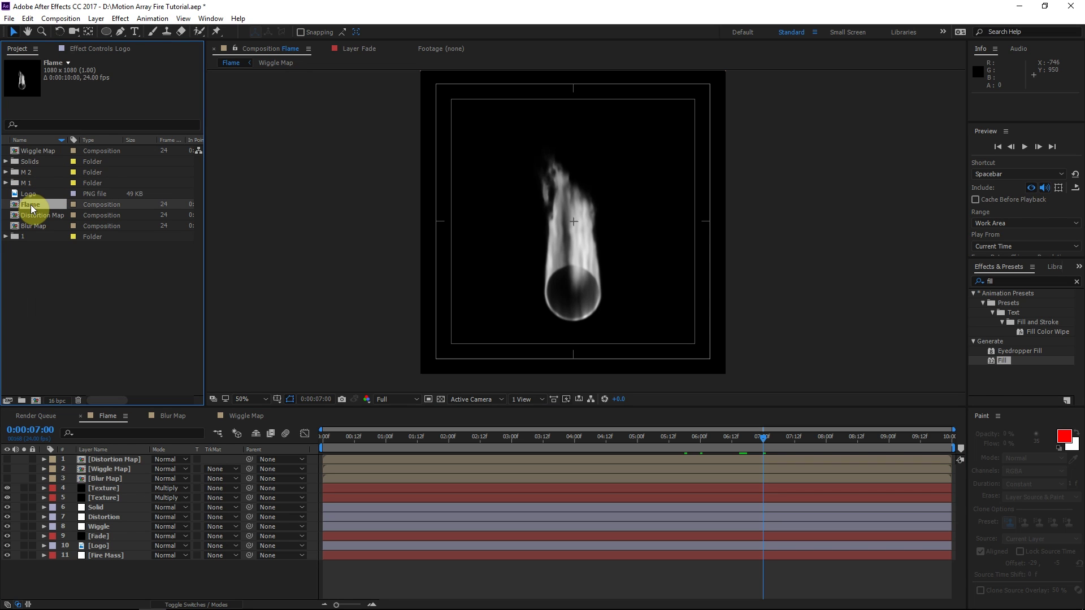
Duplicate the Flame composition under the name Logo and open the copy.
key("Return")
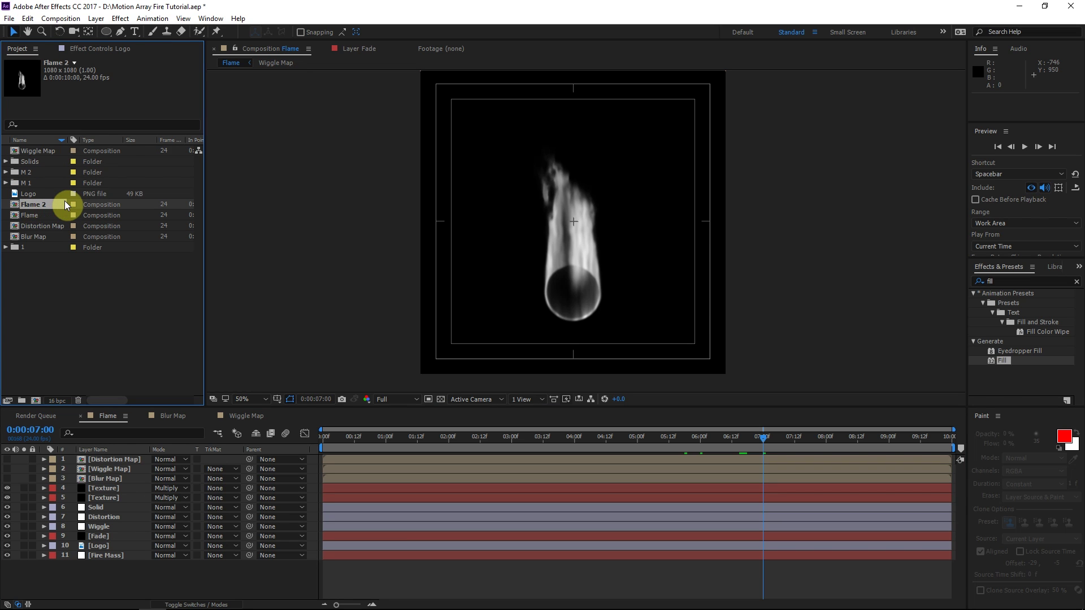
left_click(72, 263)
double_click(24, 204)
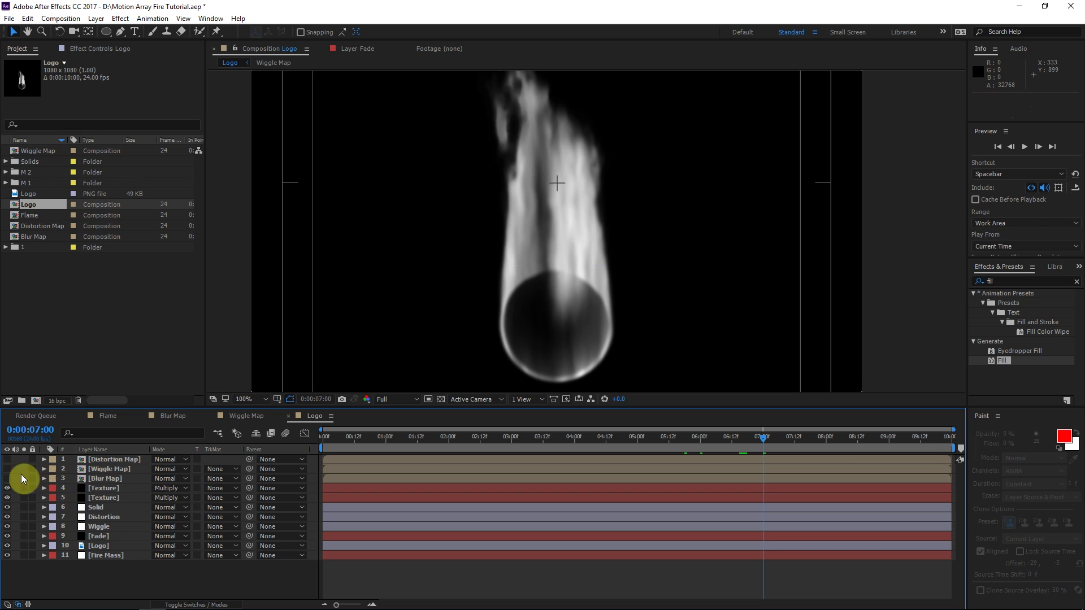
Hide both Texture layers and the Fire Mass, Solid and Fade layers in the Logo composition.
left_click(7, 488)
left_click(8, 498)
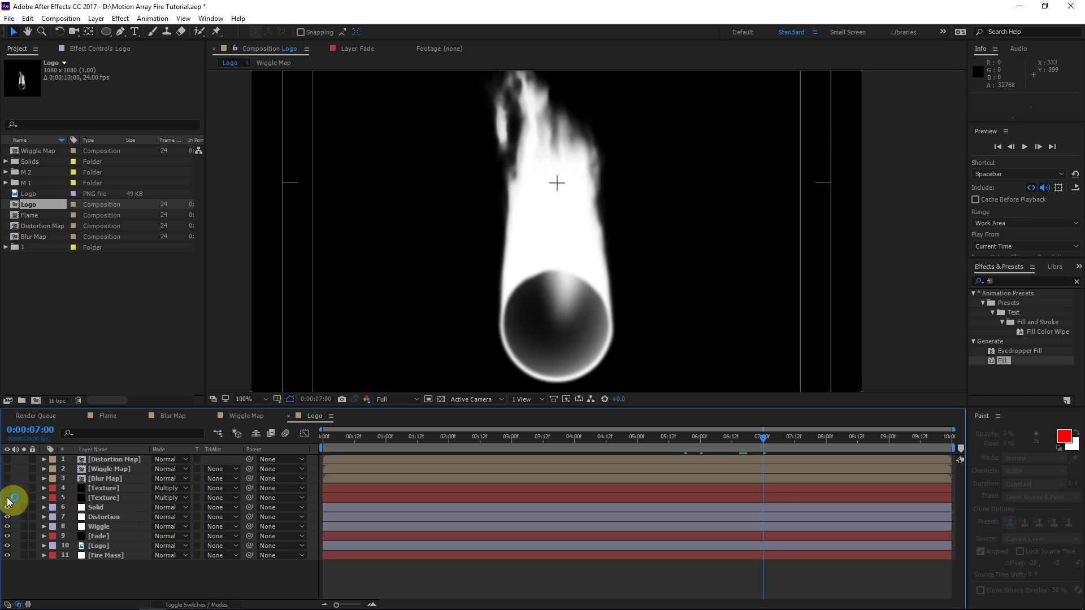
left_click(8, 555)
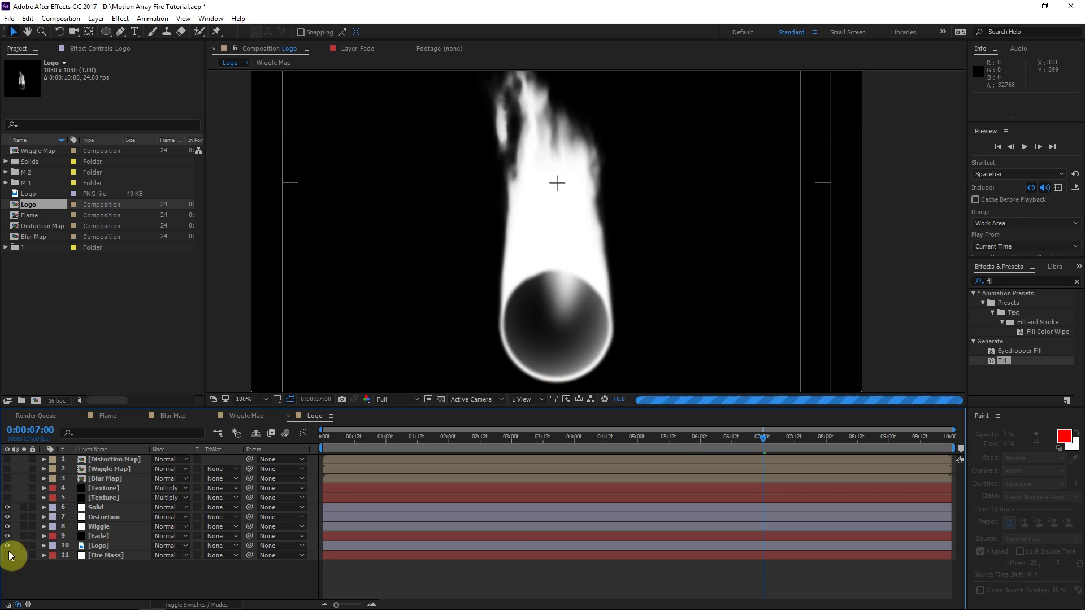
left_click(90, 509)
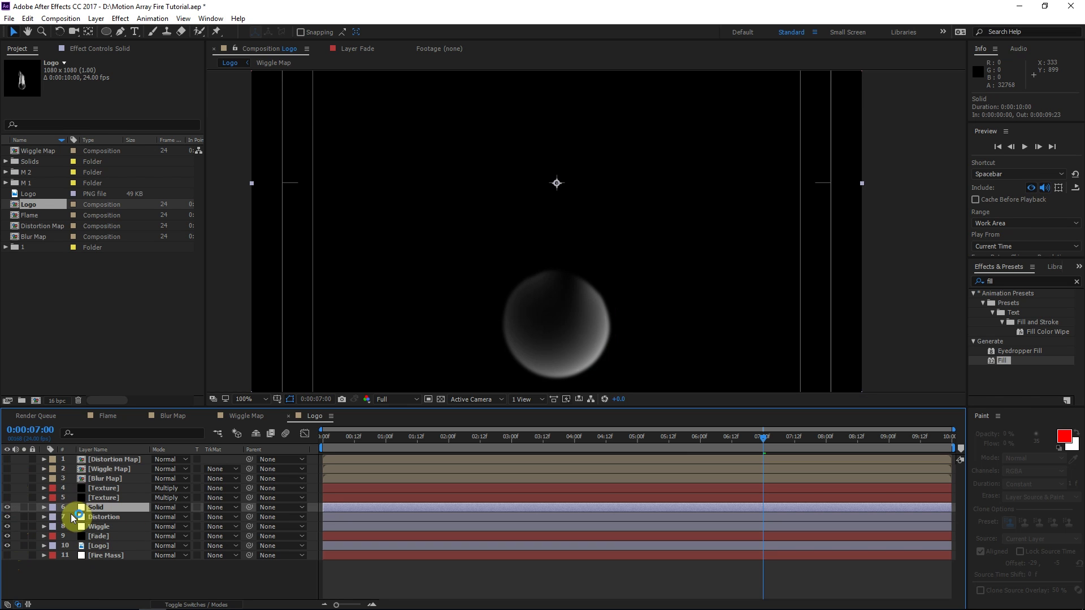
left_click(111, 536)
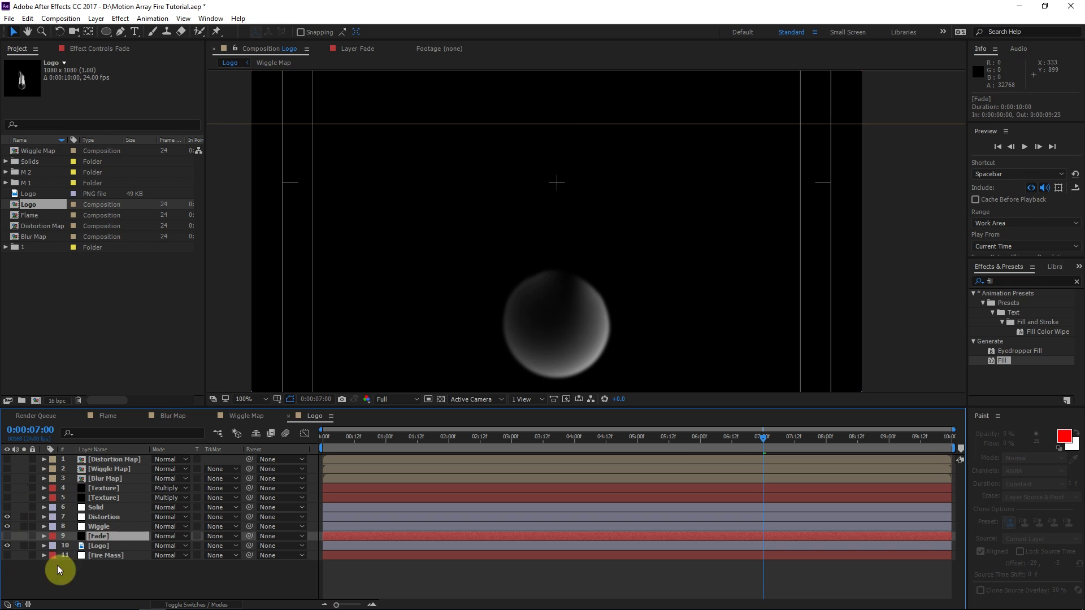
Collapse the Logo layer's effects and turn off Fill, Fast Blur, Gradient Ramp, Curves and Mask, leaving Solid Composite on.
left_click(107, 546)
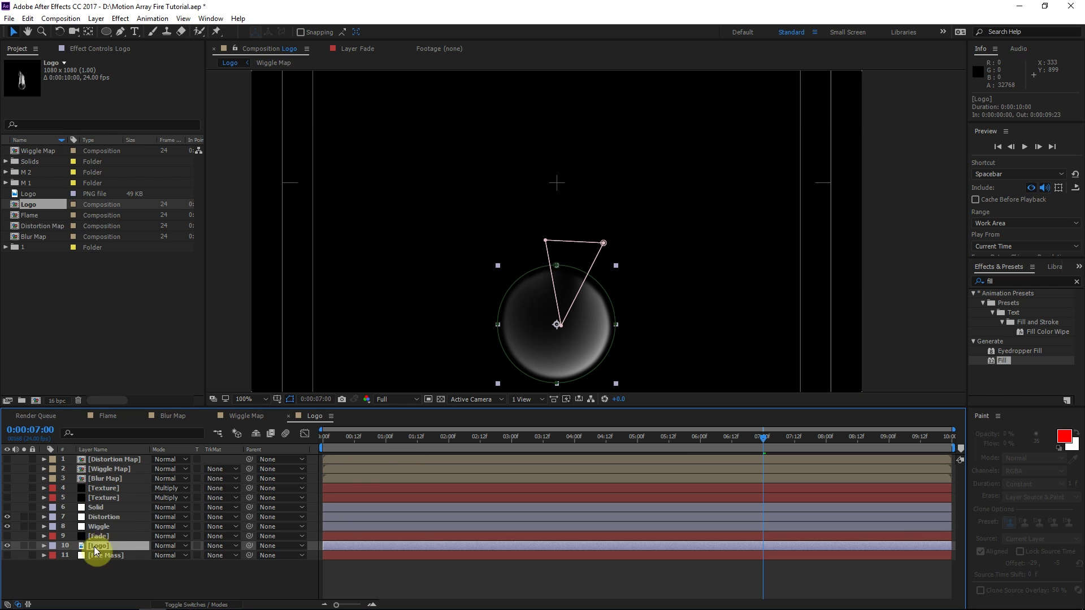
left_click(104, 274)
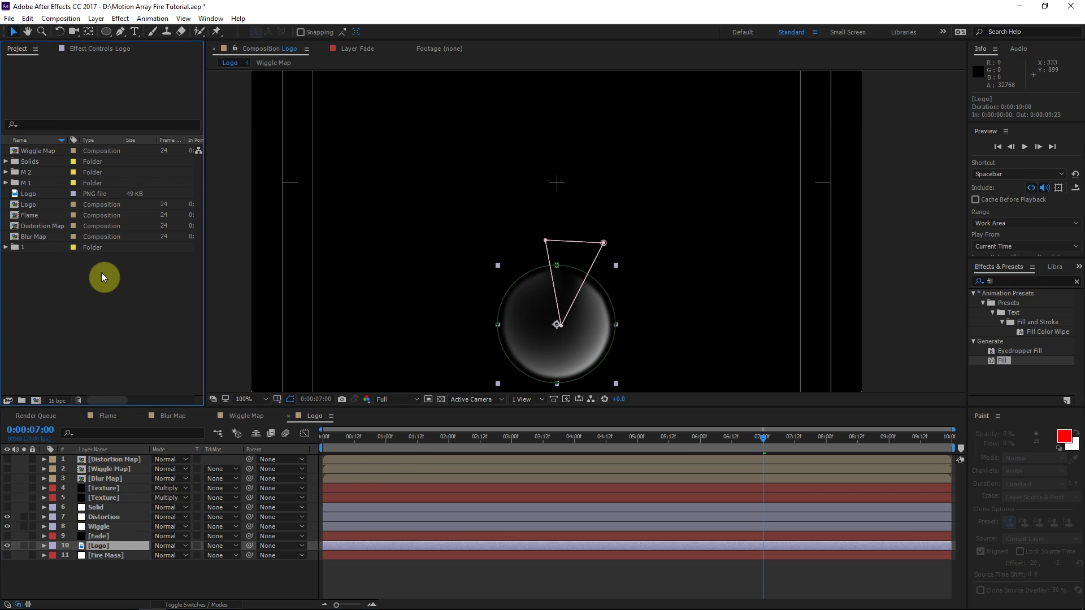
left_click(102, 49)
left_click(6, 72)
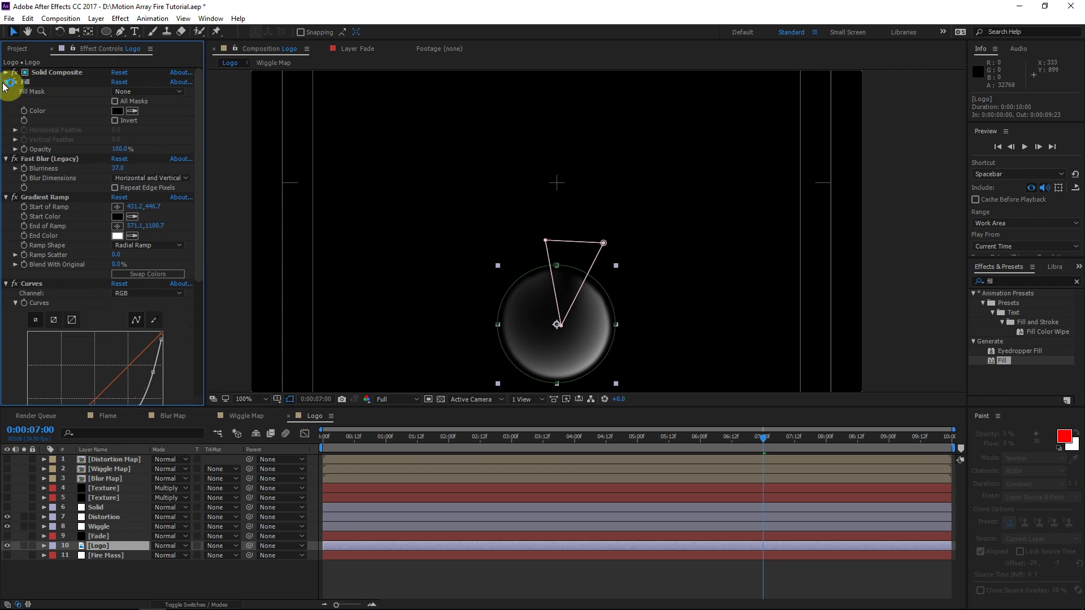
left_click(5, 82)
left_click(6, 91)
left_click(5, 101)
left_click(6, 111)
left_click(5, 121)
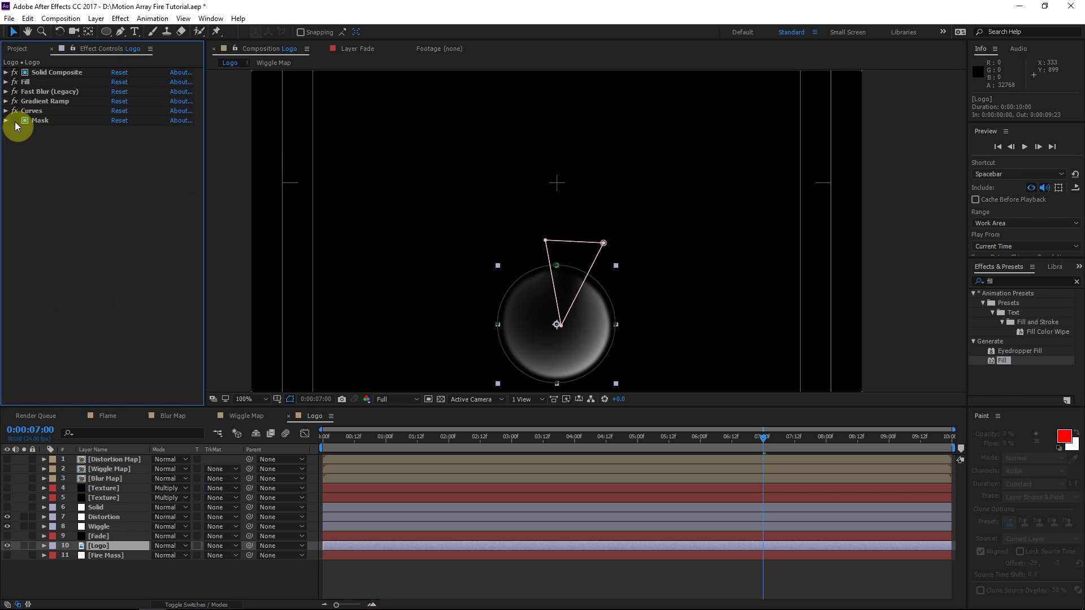
left_click(14, 111)
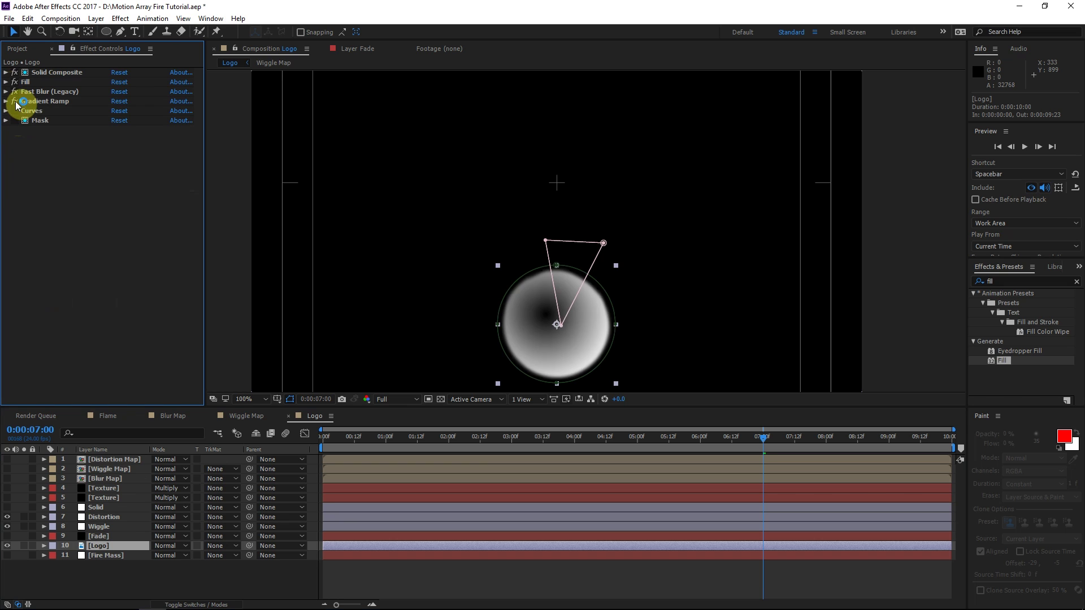
left_click(15, 101)
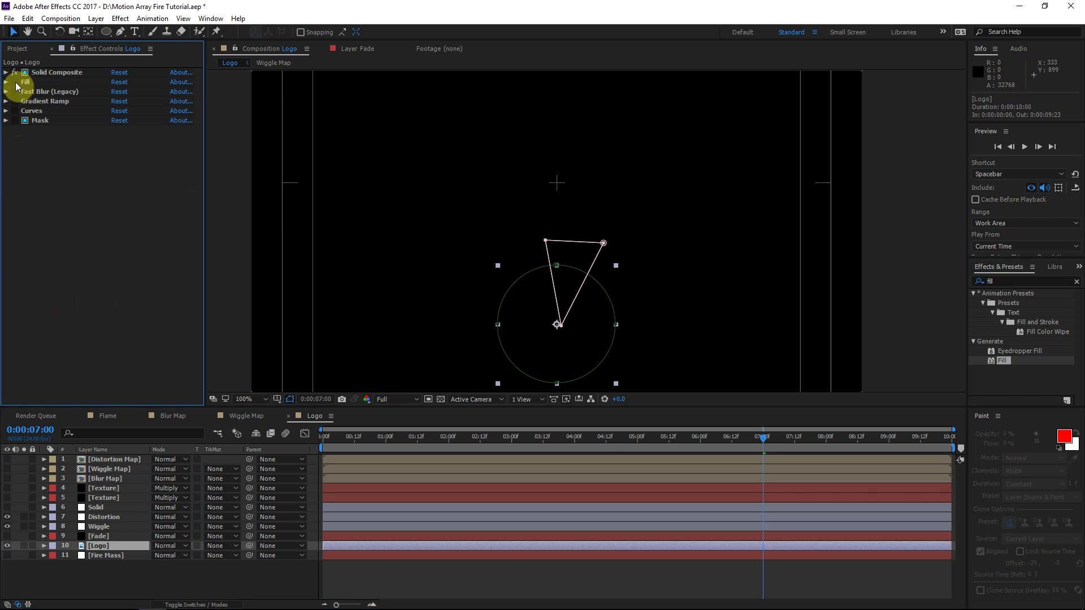
left_click(736, 430)
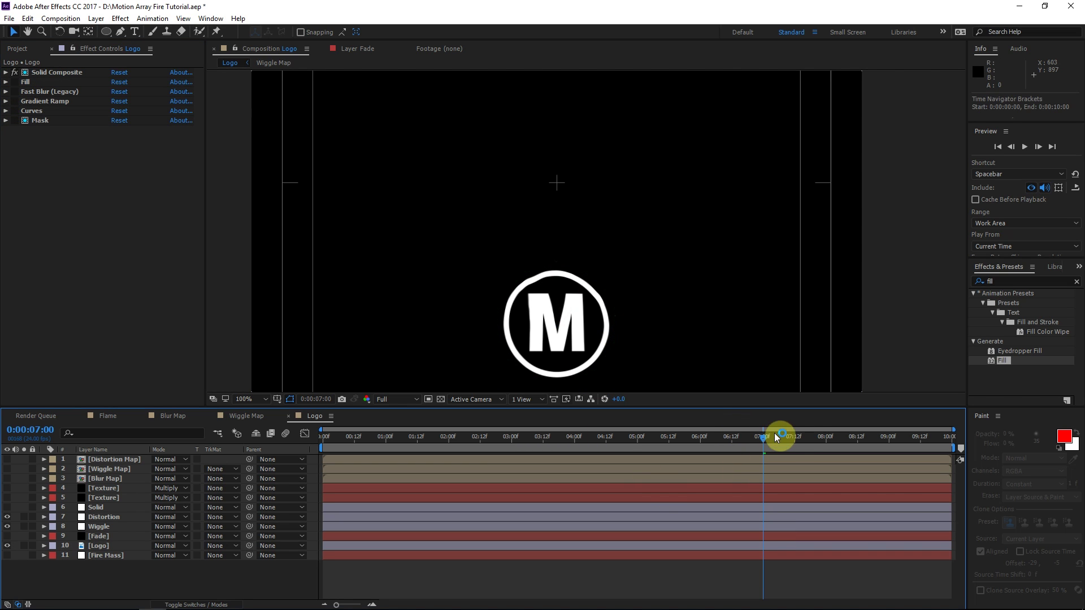
At 0:00:07:10, apply the Tint effect to the Logo layer below Mask and map white to a dark grey.
left_click_drag(776, 436, 789, 437)
left_click(995, 281)
type("t")
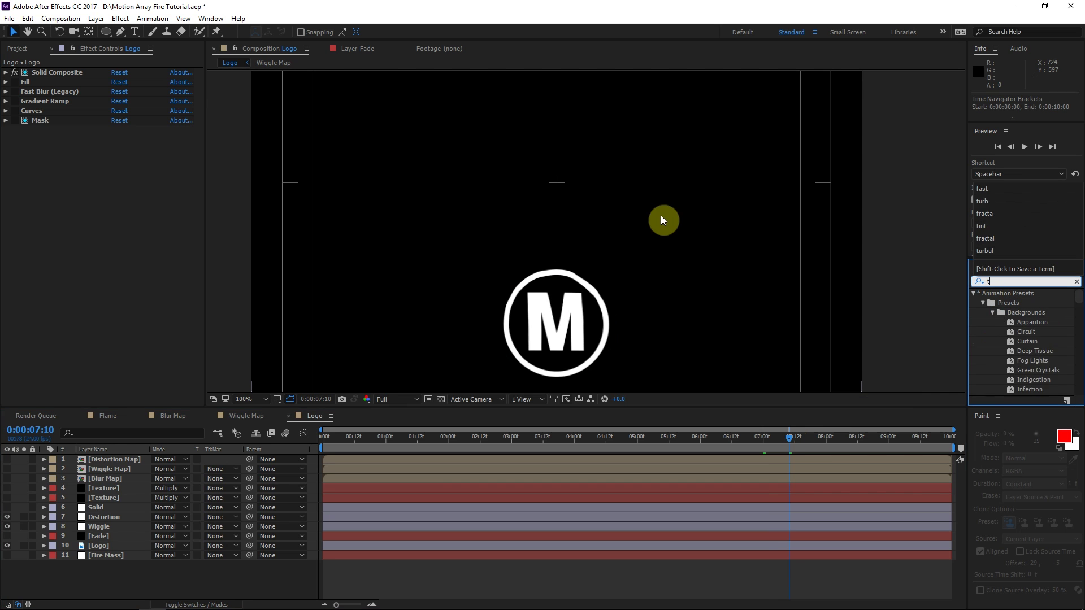
type("int")
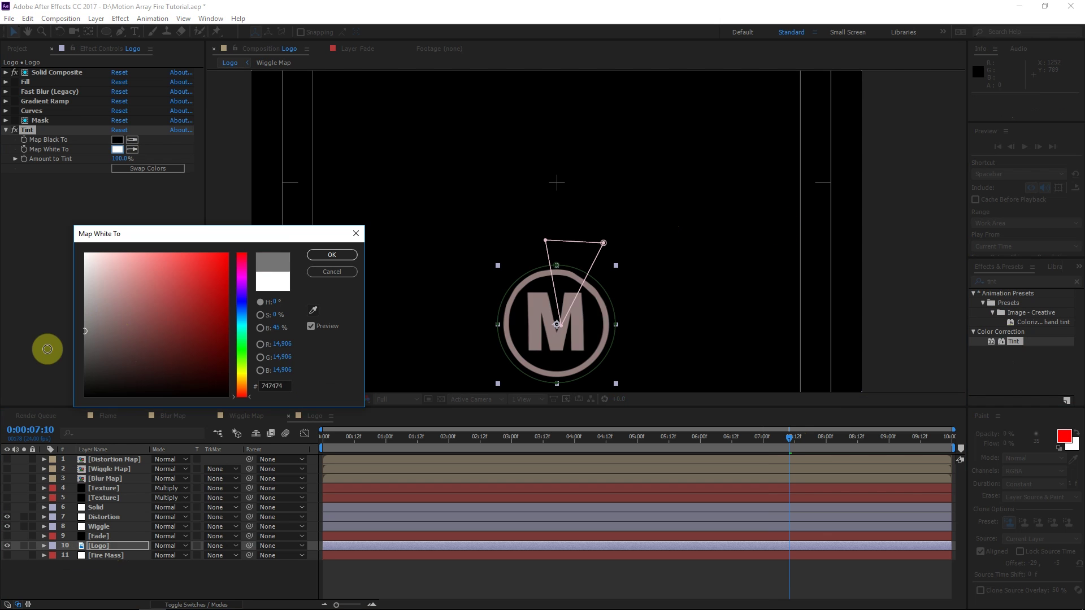
left_click_drag(46, 349, 44, 350)
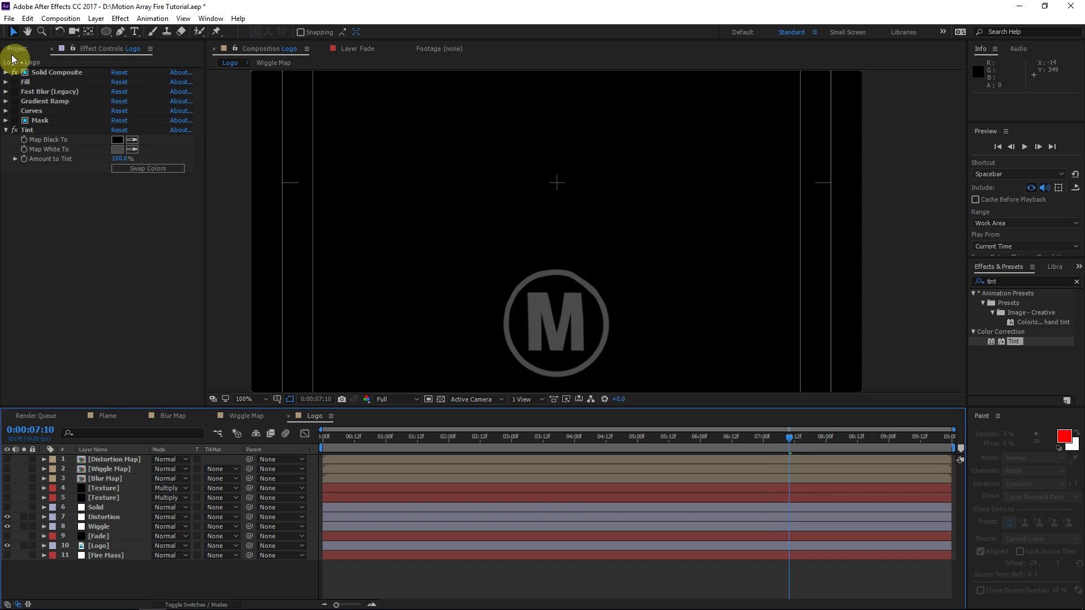
Create a new single composition from the Logo and Flame compositions, using the Logo dimensions.
left_click(14, 51)
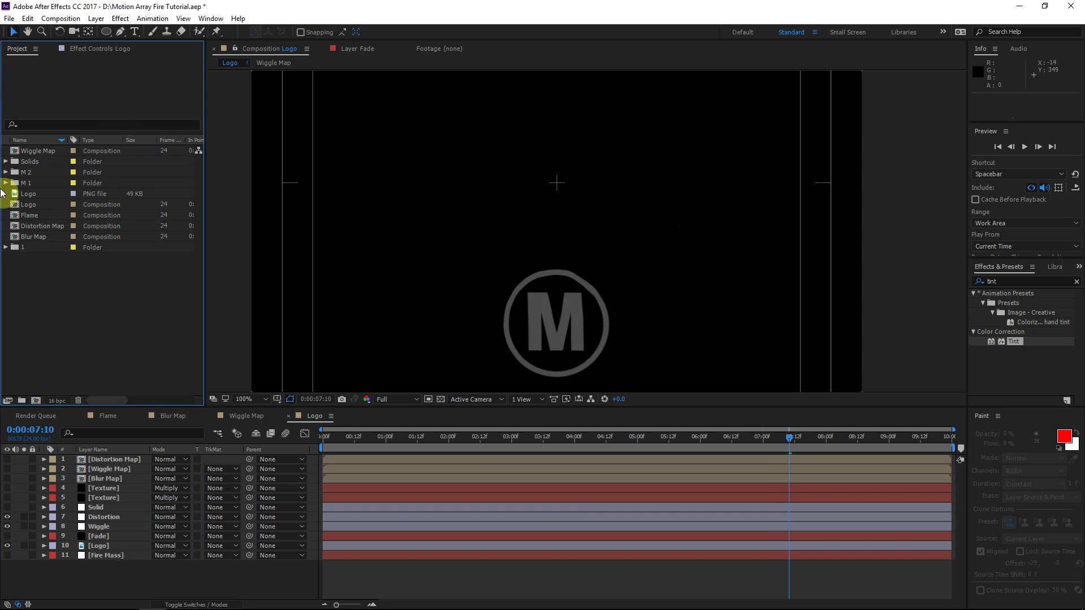
left_click(34, 205)
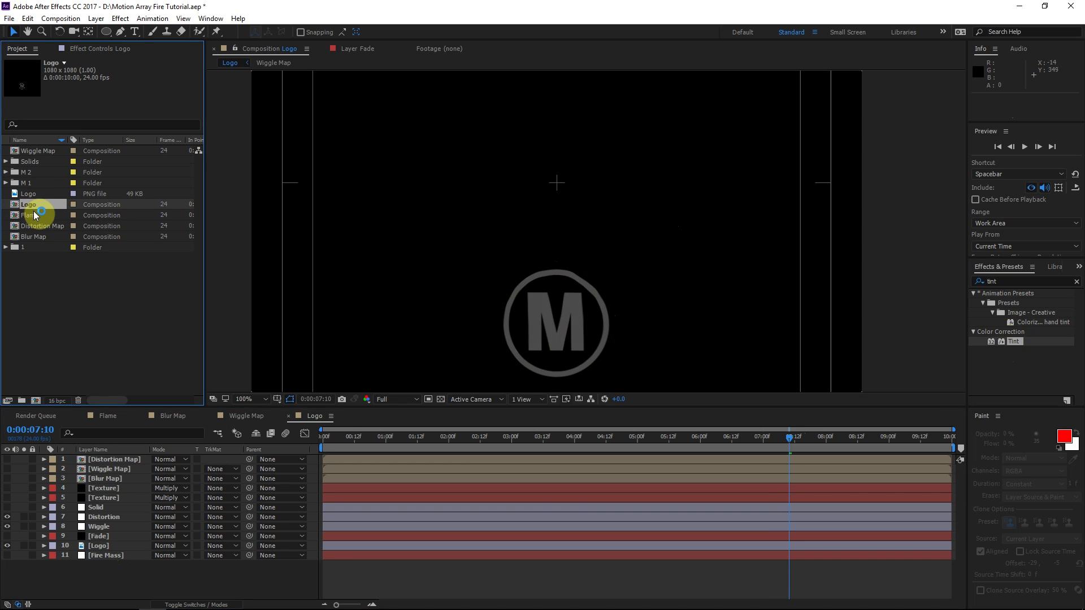
left_click(35, 215, "ctrl")
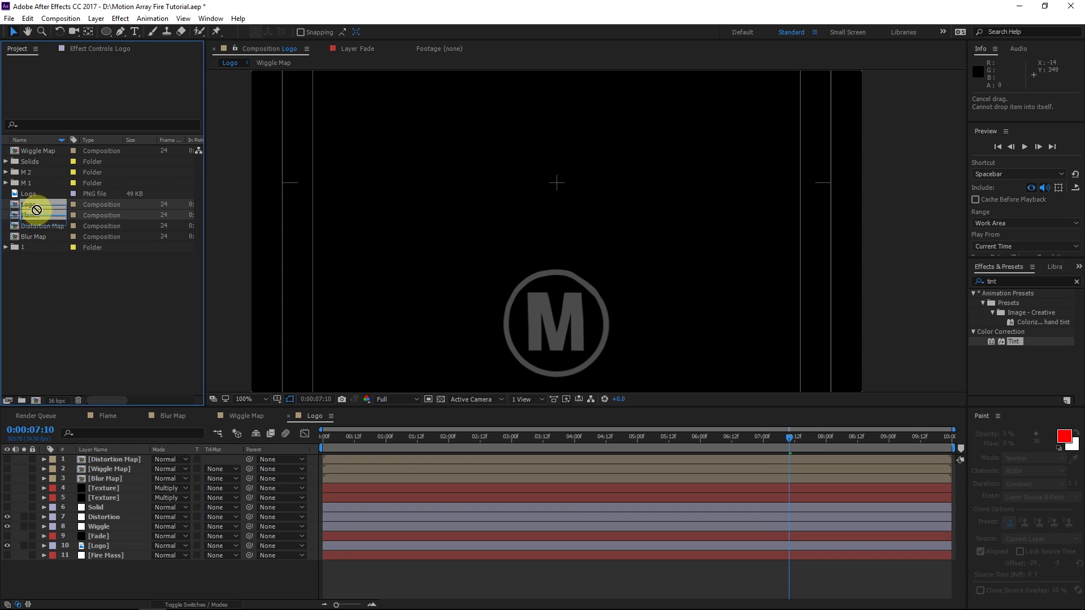
left_click_drag(34, 213, 37, 403)
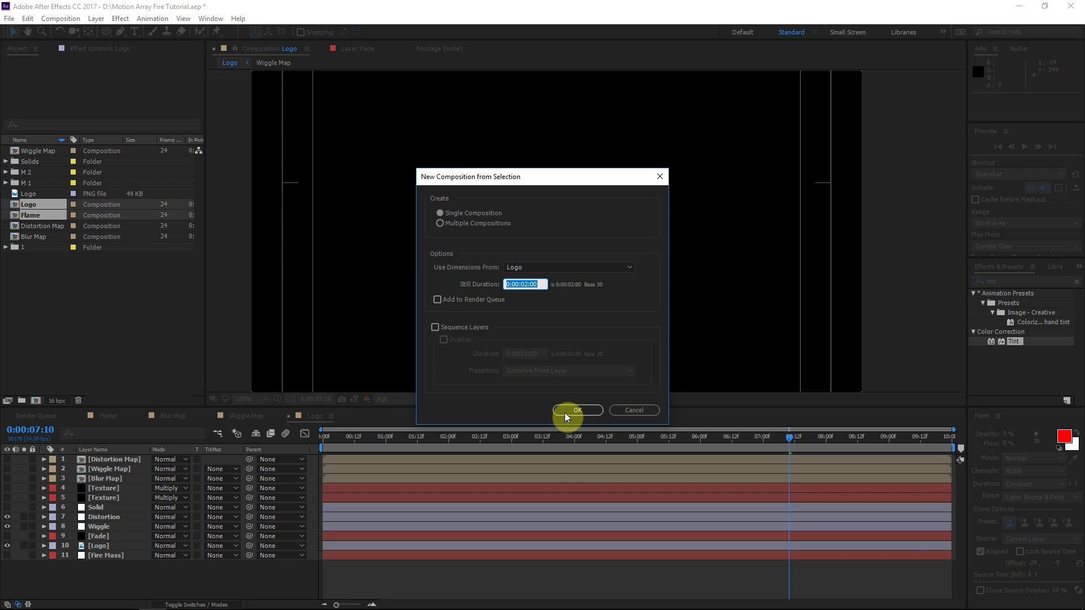
left_click(572, 411)
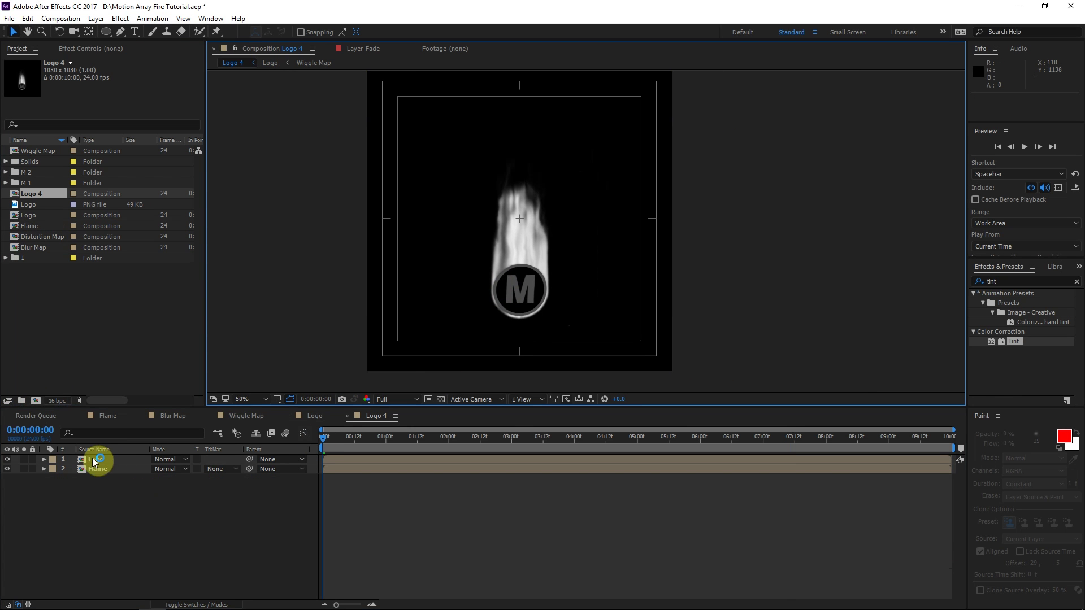
Place the Flame layer above the Logo layer, set its blend mode to Screen and check the frame at 0:00:00:13.
left_click(107, 469)
key("ctrl+]")
left_click(182, 465)
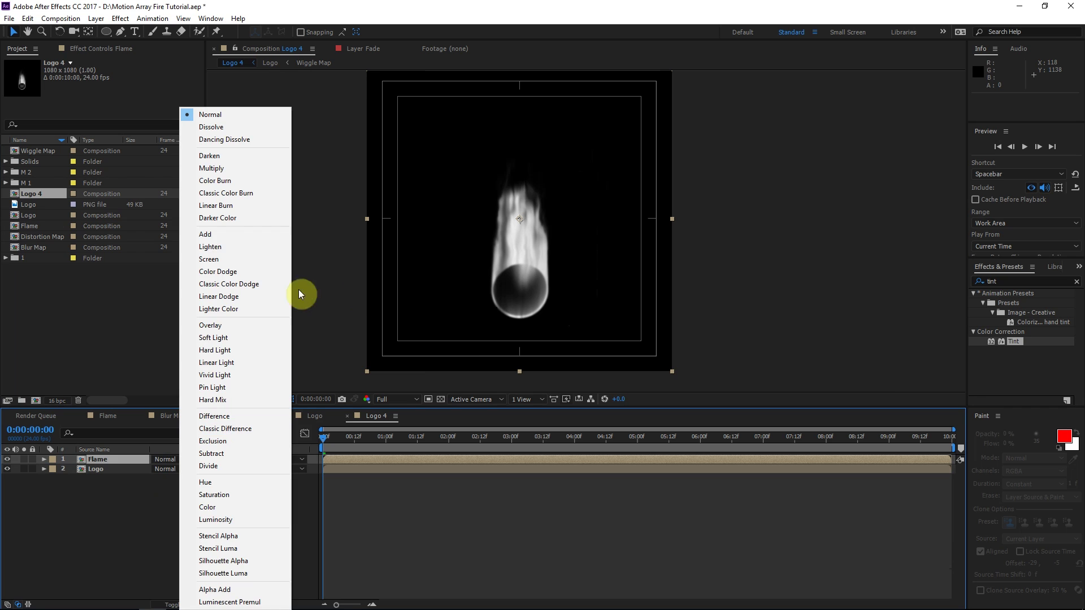
left_click(296, 257)
key("slash")
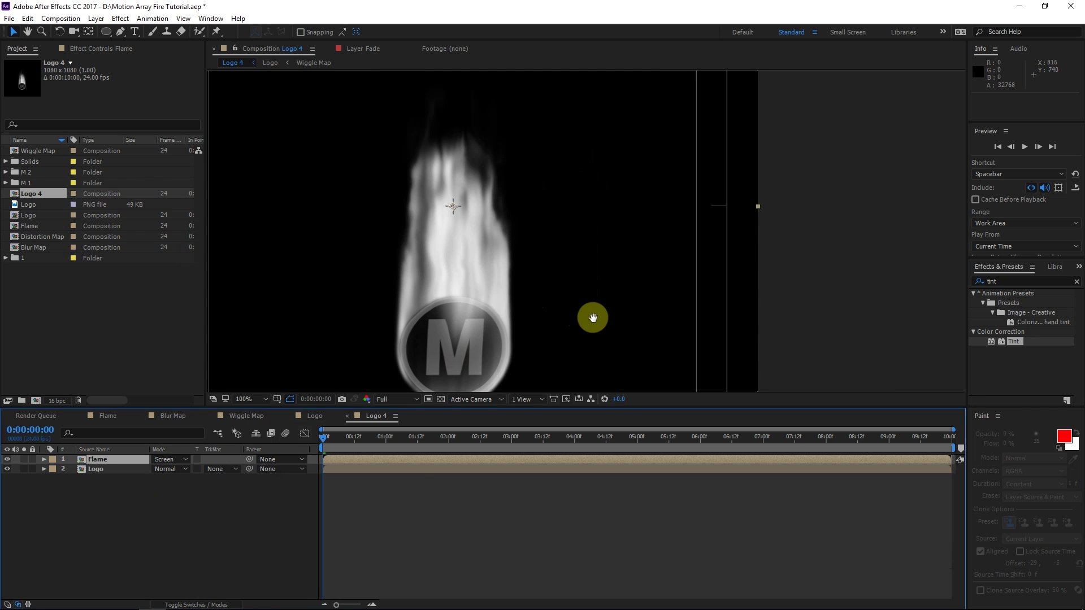
left_click(357, 438)
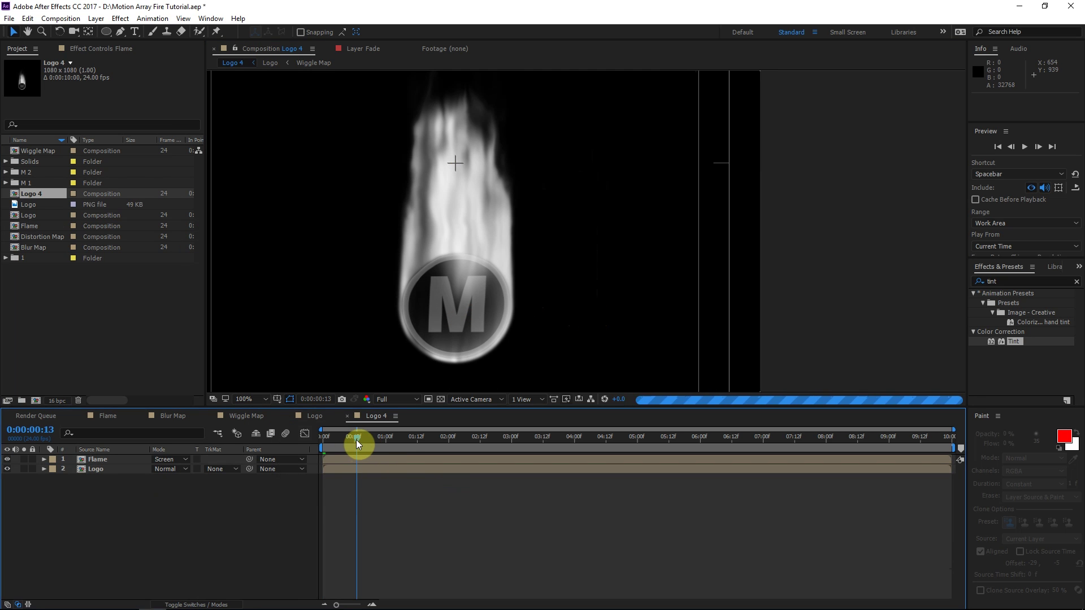
Scale the Logo layer inside the Logo composition to 20% and scrub the combined composition to about 0:00:04:03 to check the fit.
double_click(105, 469)
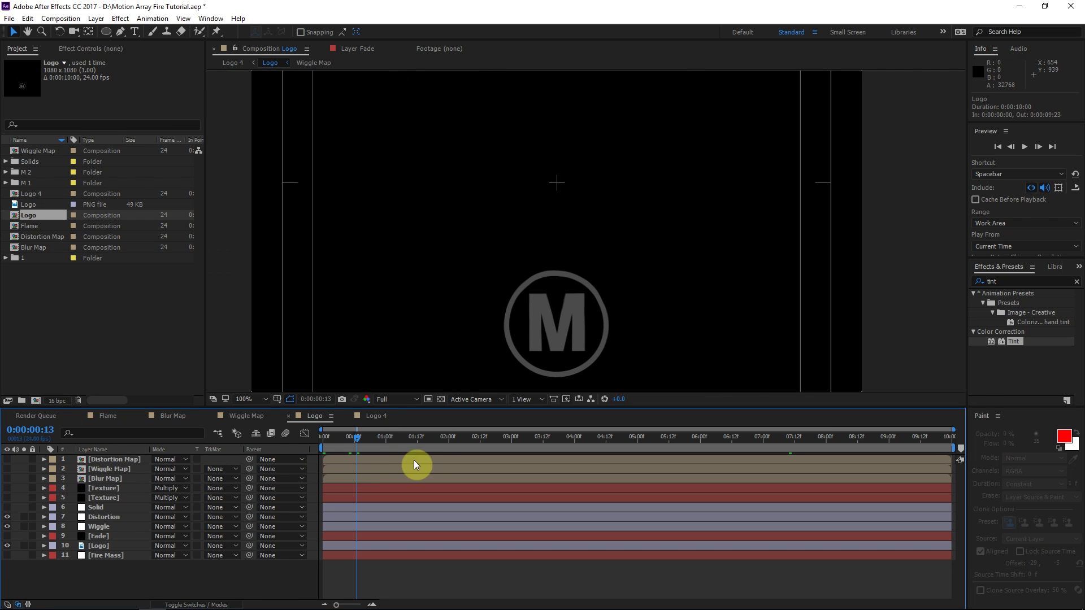
left_click(235, 63)
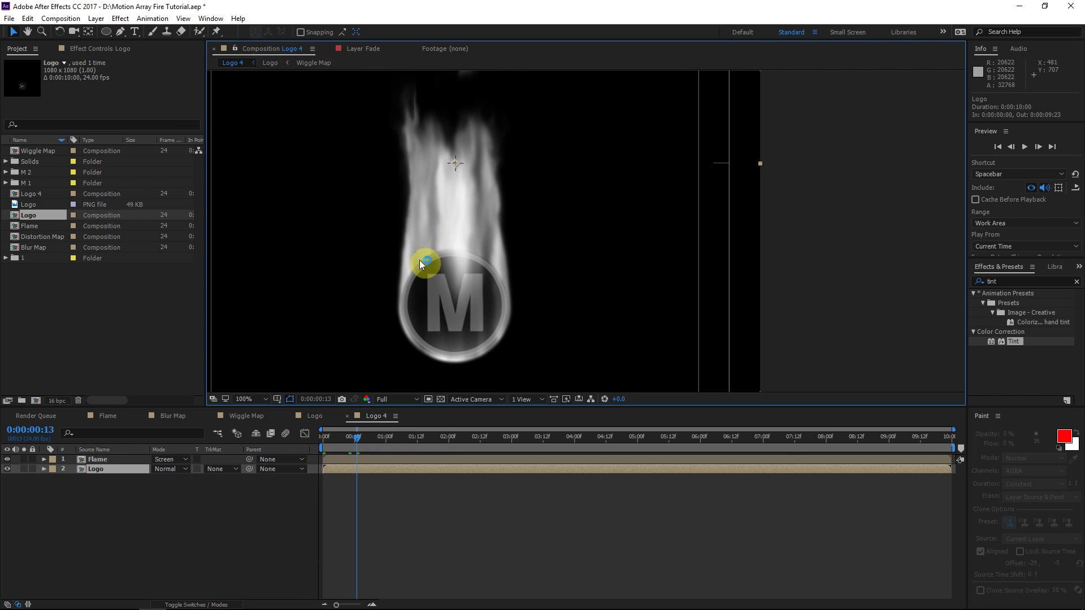
double_click(105, 469)
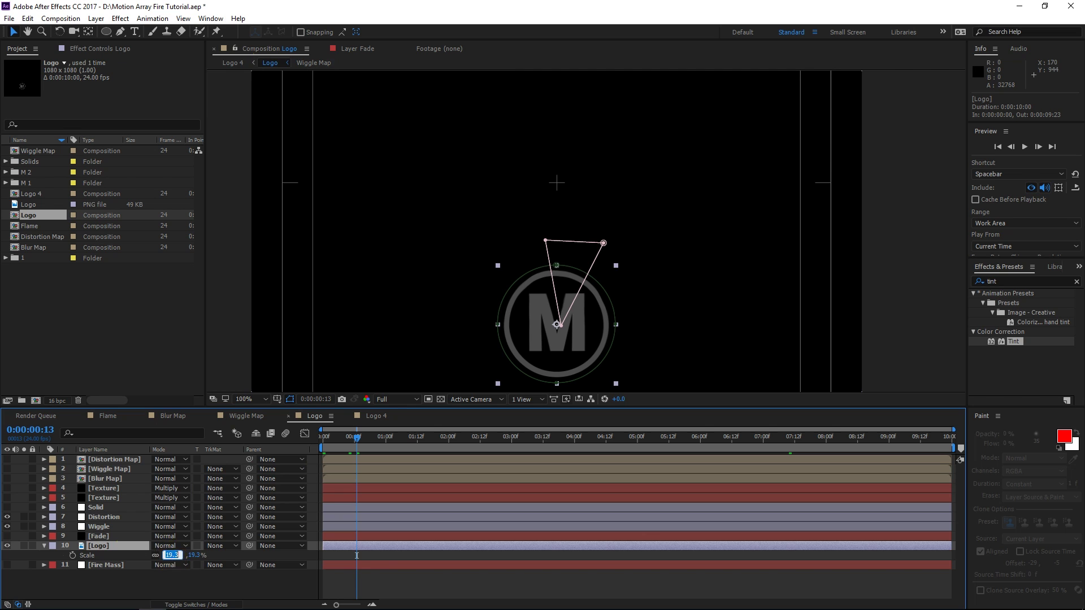
left_click(431, 209)
left_click(235, 62)
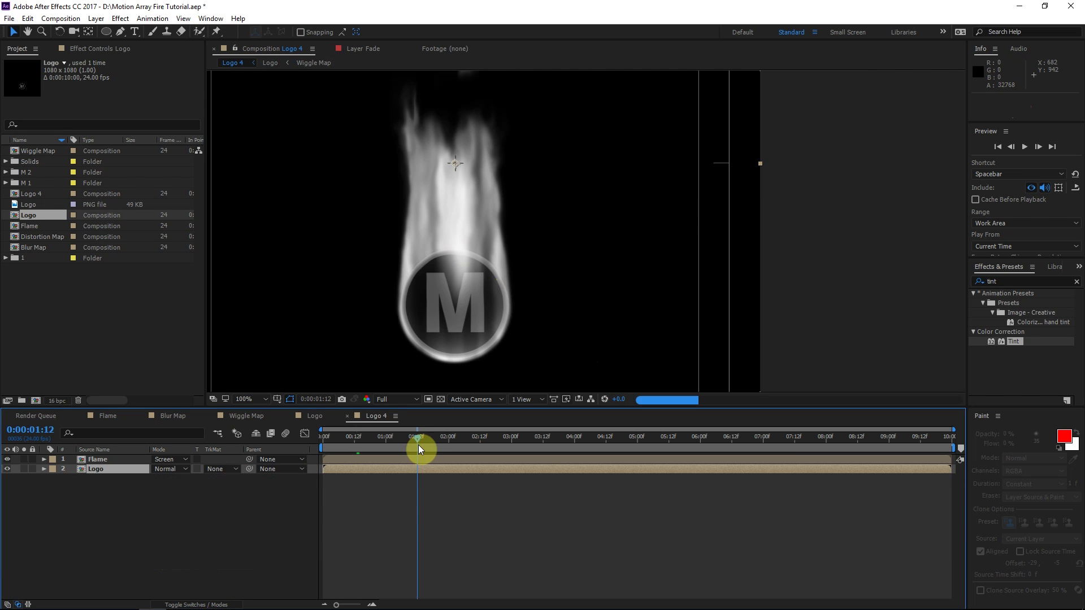
scroll(508, 271, "down", 1)
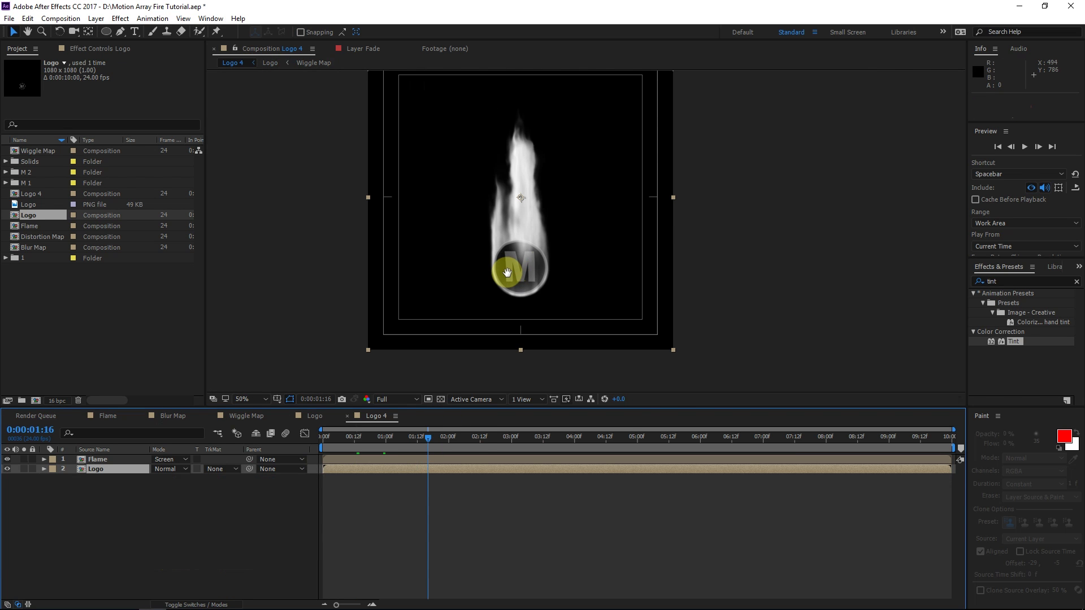
left_click_drag(507, 273, 505, 299)
left_click_drag(472, 435, 583, 444)
scroll(572, 343, "up", 2)
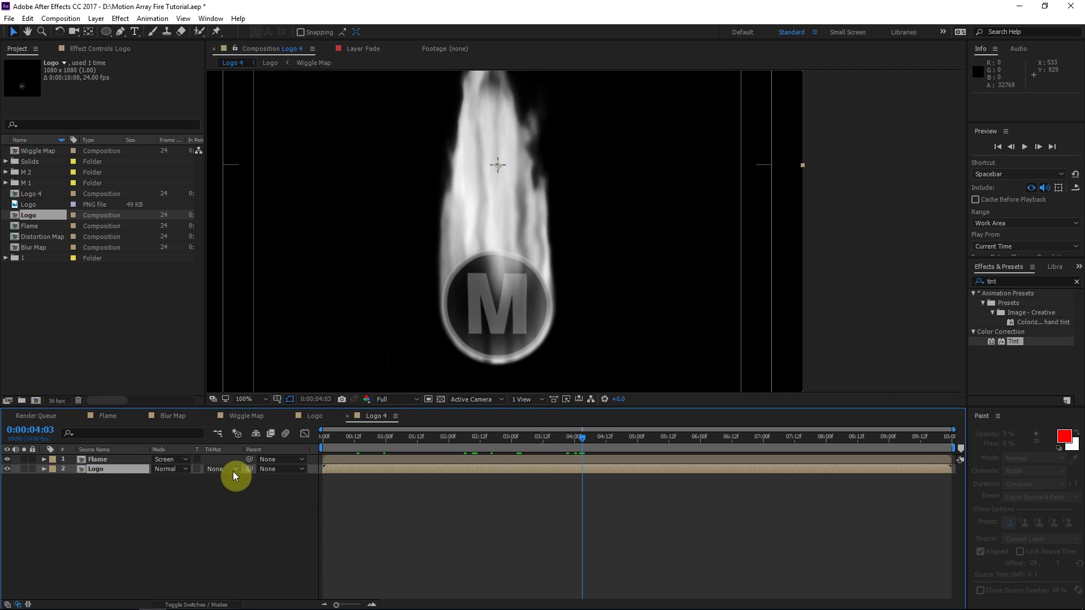
In the Logo composition, add a 1080 x 1080 px mid-grey solid (RGB 16384) above the Distortion Map layer.
left_click(97, 458)
double_click(97, 468)
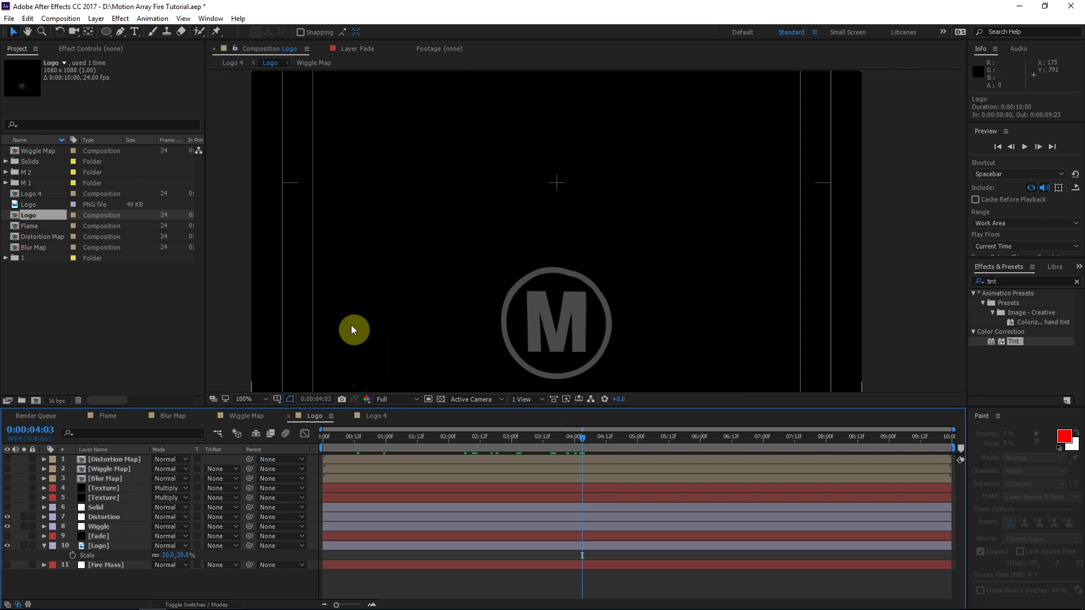
left_click_drag(354, 330, 332, 276)
left_click(113, 460)
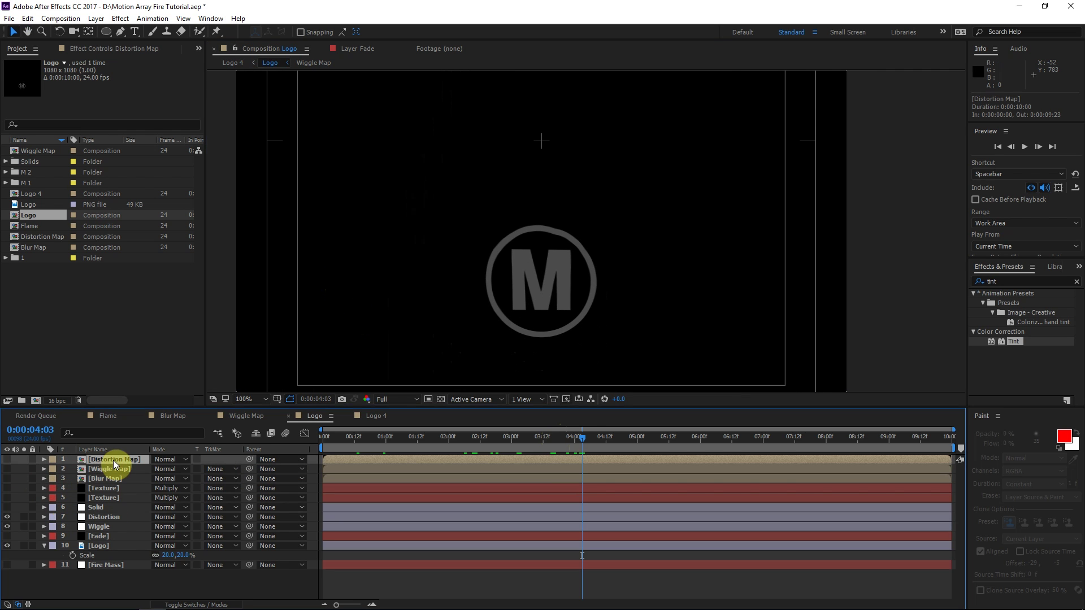
key("ctrl+y")
left_click(536, 360)
left_click_drag(85, 343, 0, 342)
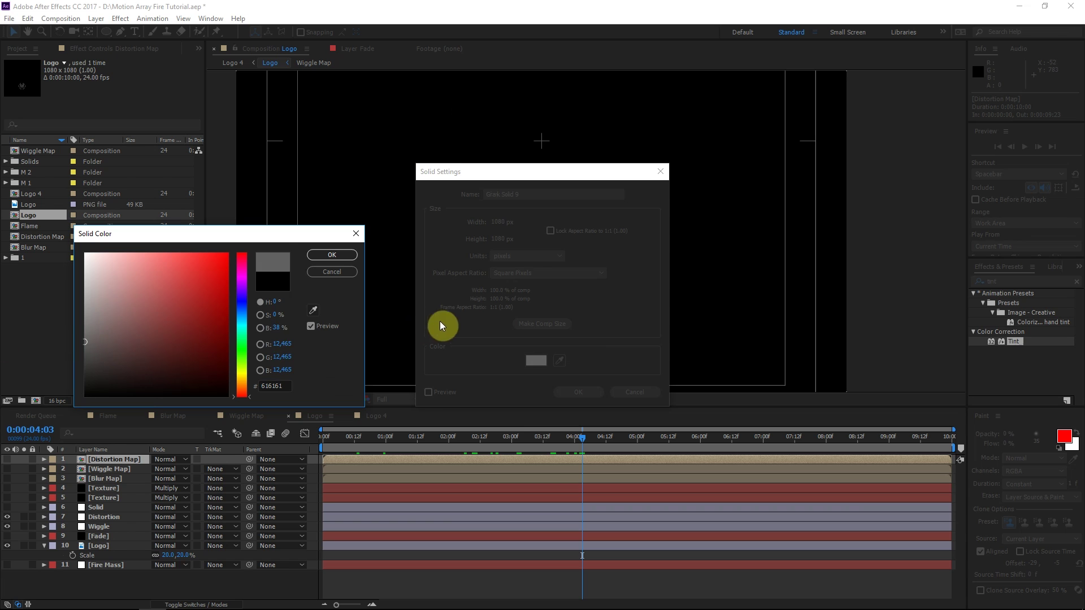
left_click(268, 328)
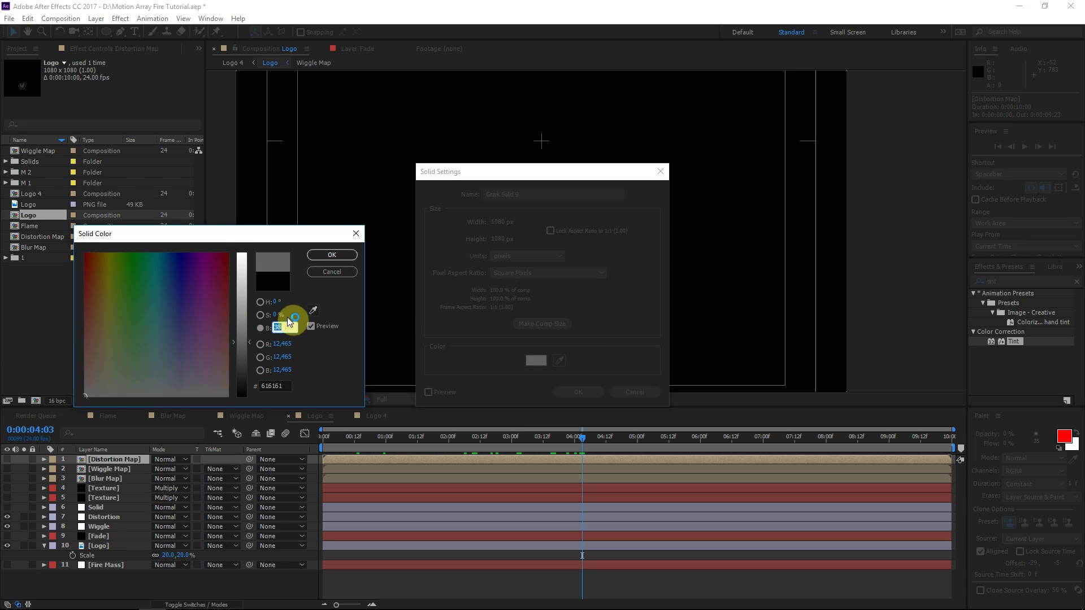
left_click(335, 256)
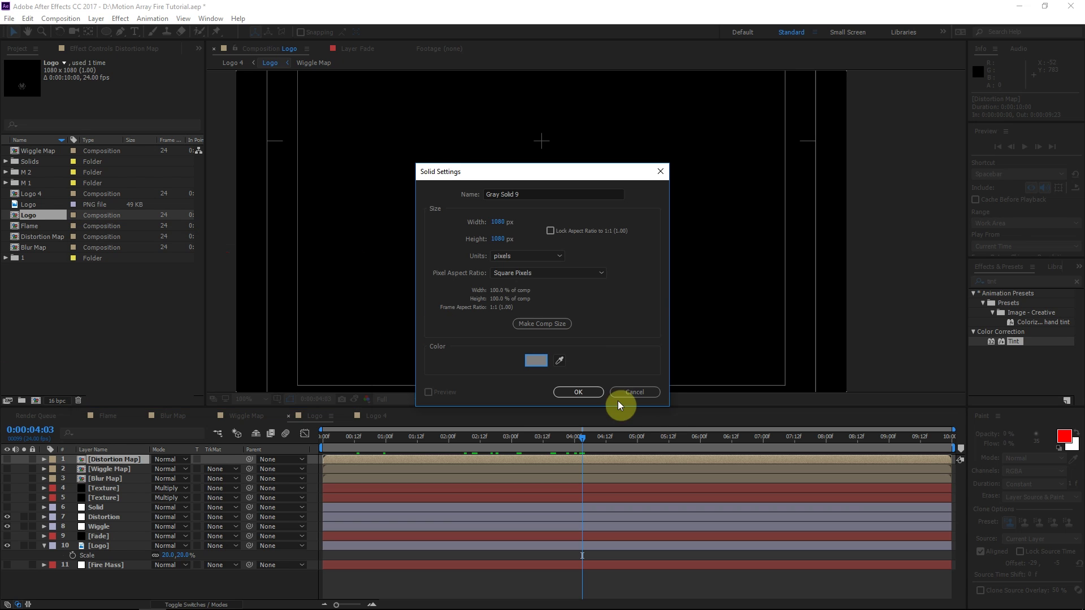
left_click(579, 392)
Add an elliptical mask to the grey solid, shrink and centre it over the logo, and set its feather to 65 pixels.
double_click(106, 31)
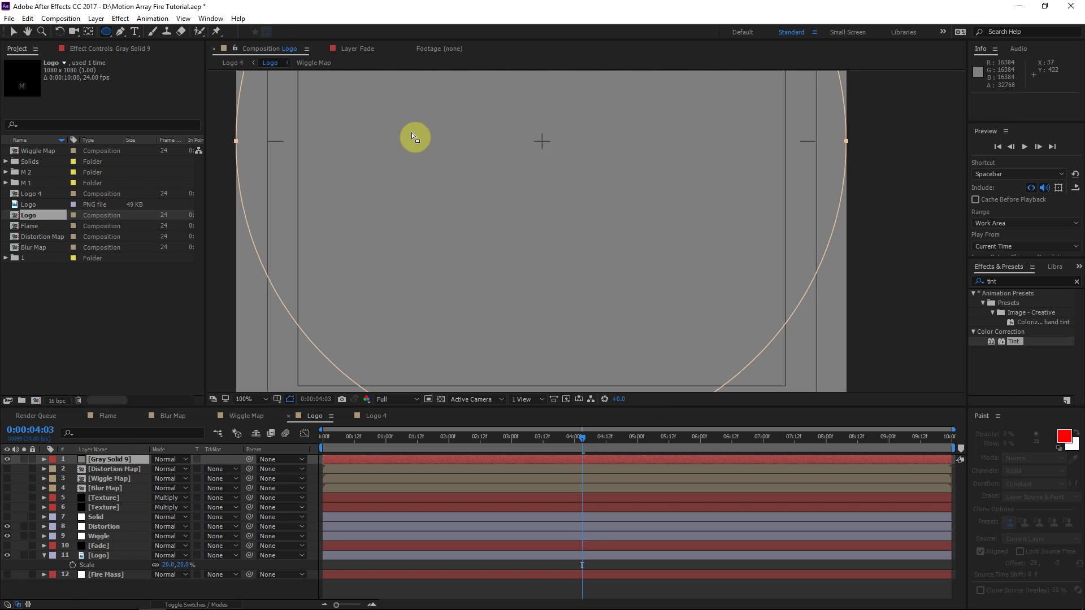
left_click(13, 32)
scroll(565, 235, "down", 4)
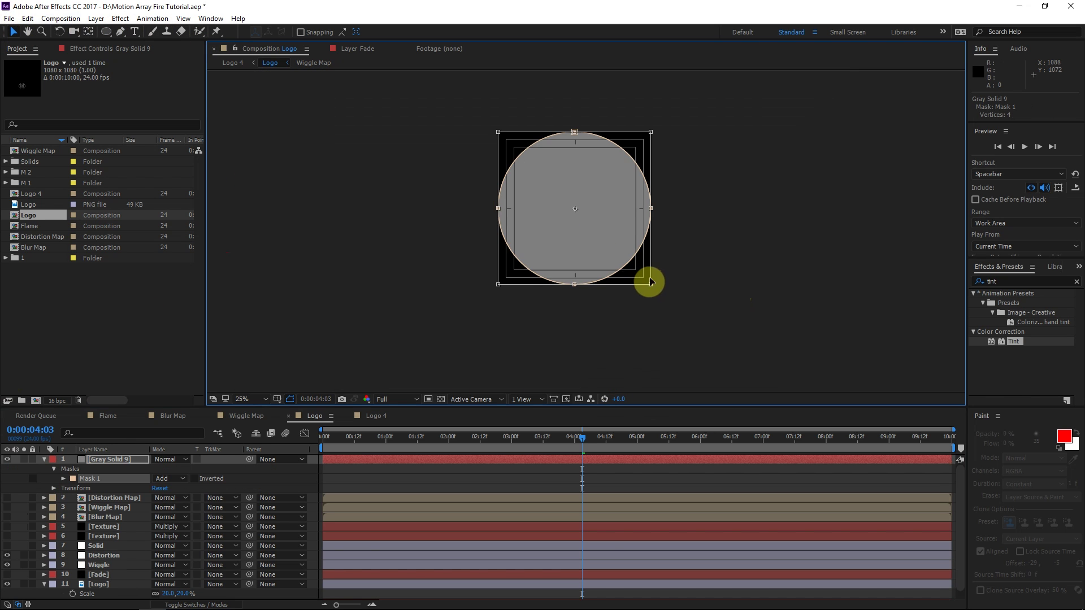
left_click_drag(650, 282, 572, 264)
scroll(584, 223, "up", 2)
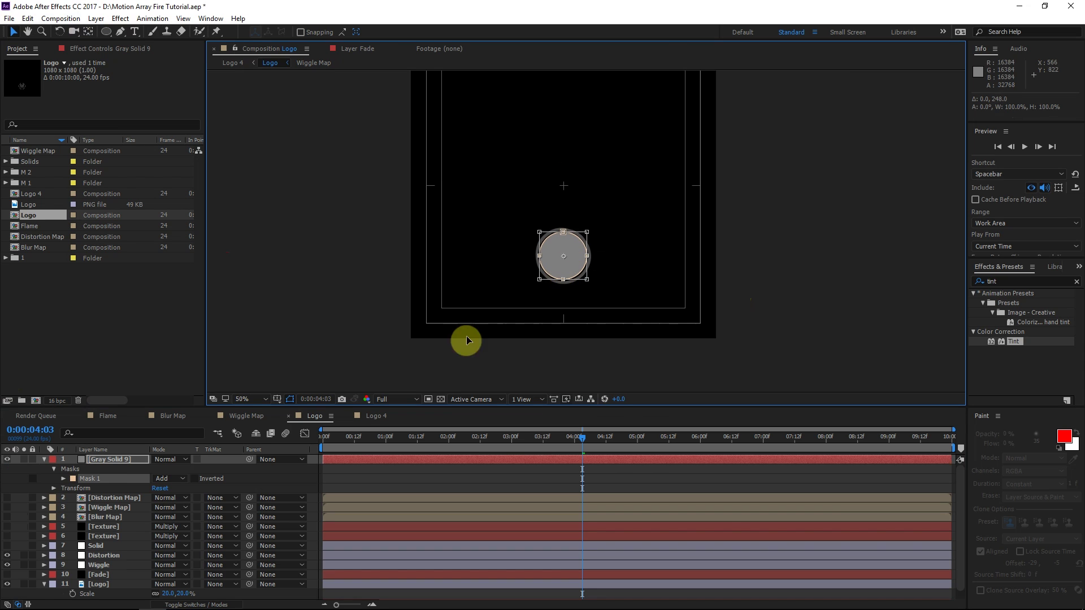
key("f")
left_click_drag(161, 478, 259, 487)
Move the masked grey solid into the Distortion Map composition above Gray Solid 8 and toggle its visibility to compare, leaving it on.
left_click(107, 461)
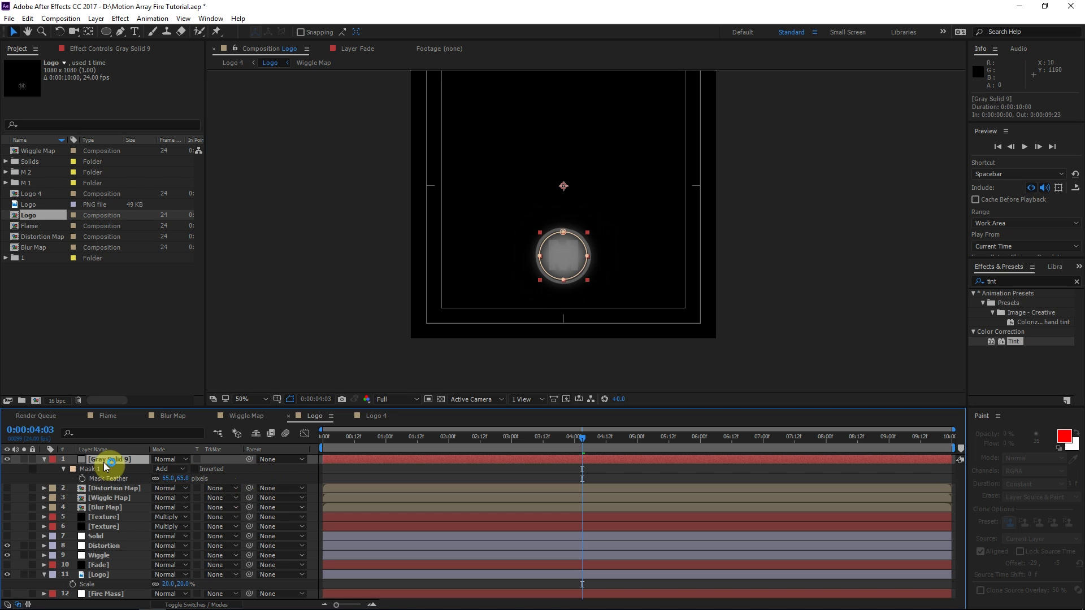
key("ctrl+x")
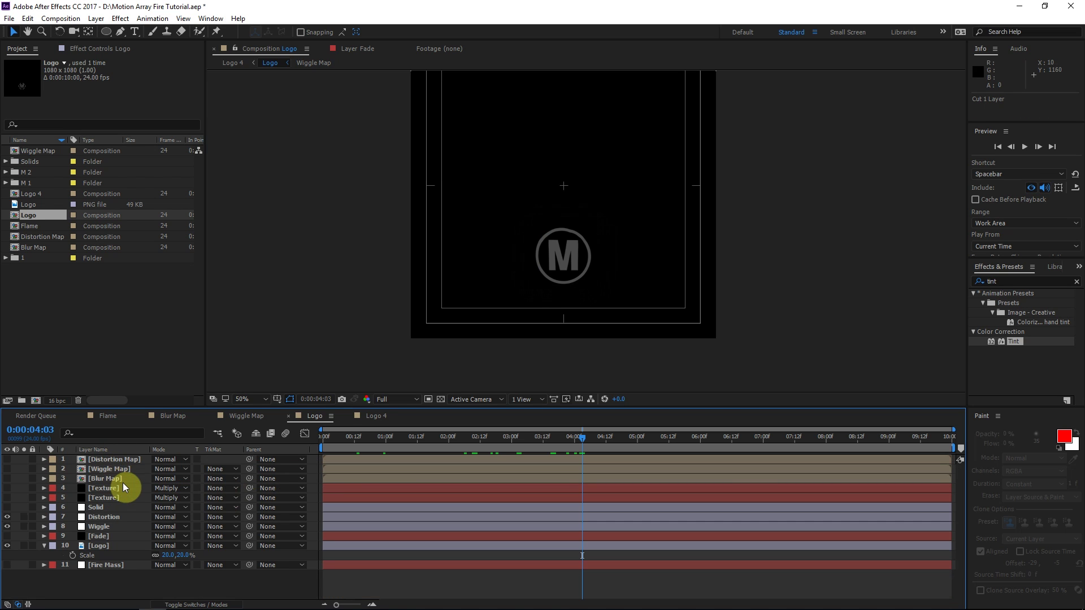
double_click(119, 459)
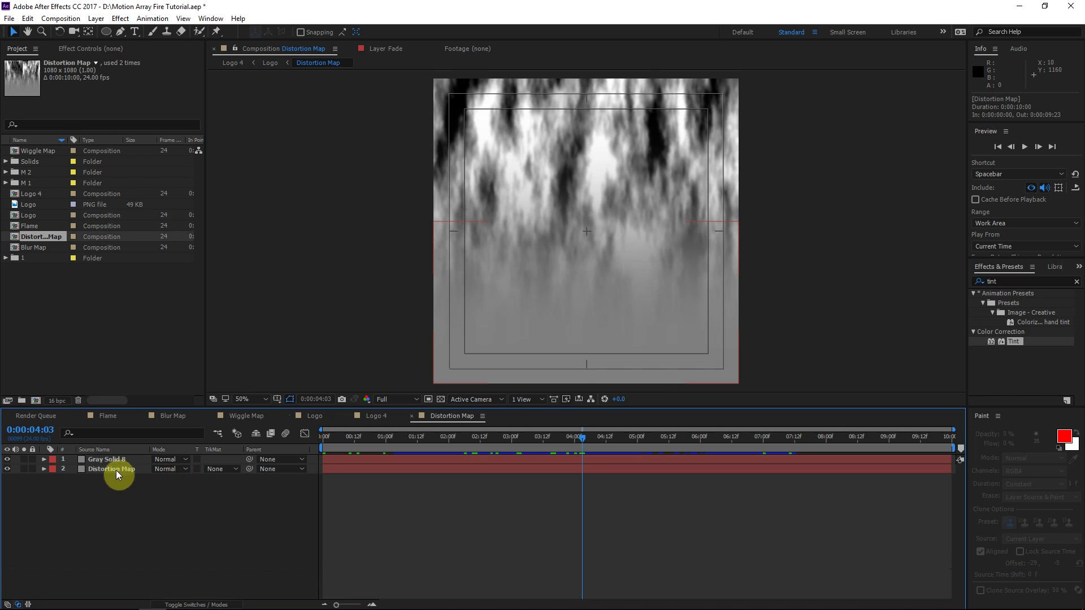
left_click(109, 460)
key("ctrl+v")
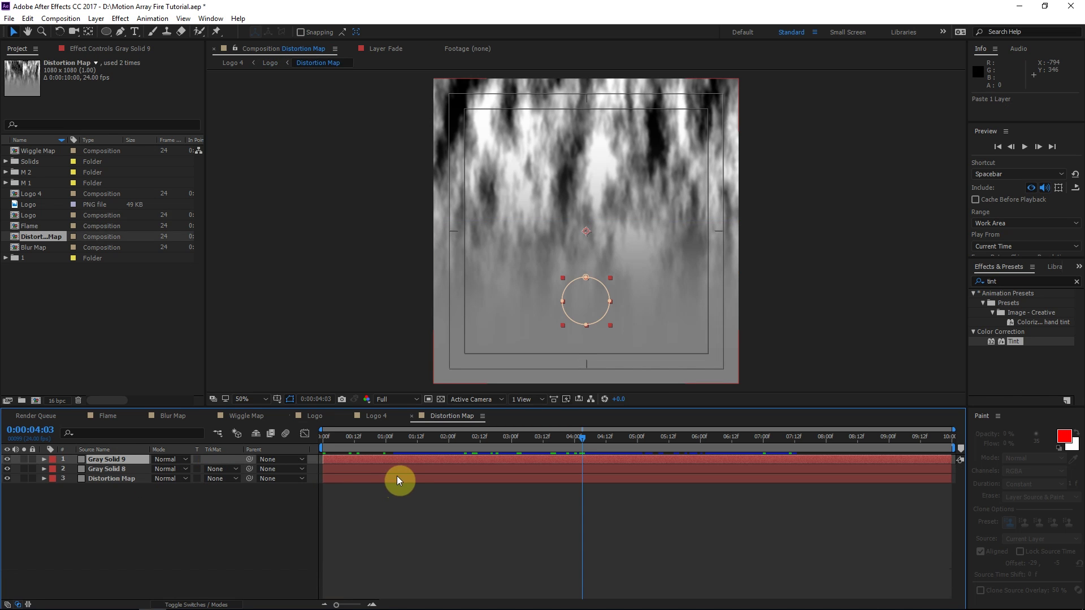
left_click(330, 492)
left_click(8, 460)
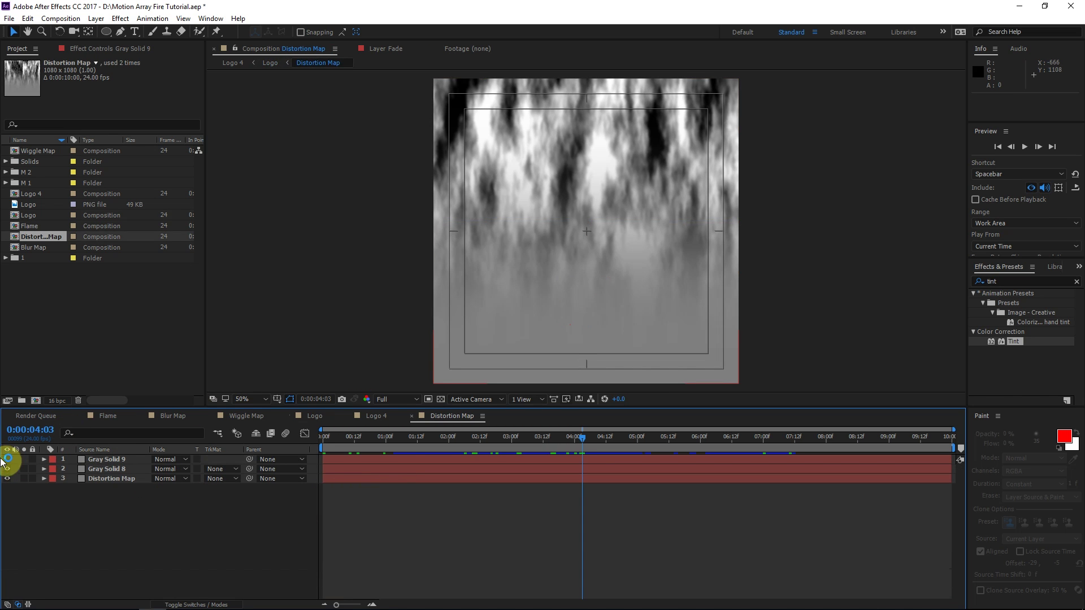
scroll(597, 343, "up", 1)
scroll(597, 344, "up", 1)
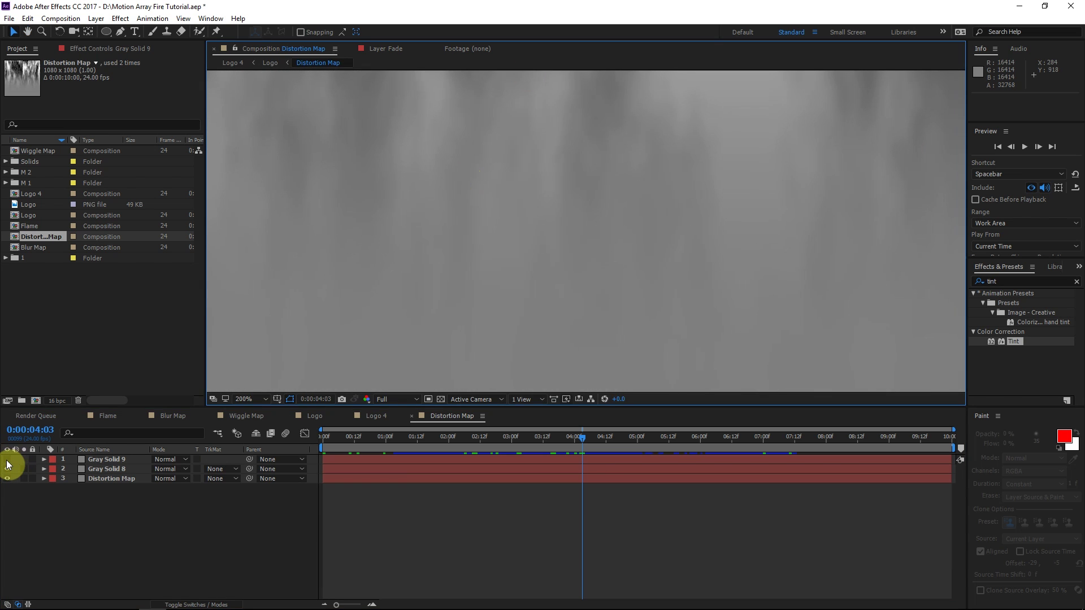
left_click(7, 460)
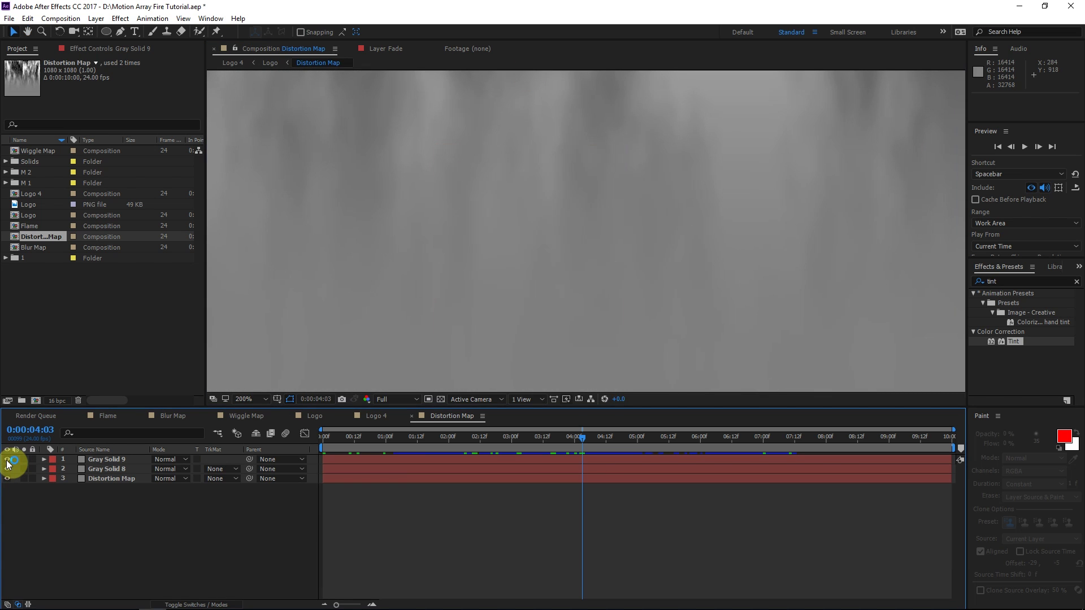
Paste a copy of the masked grey solid into the Wiggle Map composition above Gray Solid 7.
left_click(271, 62)
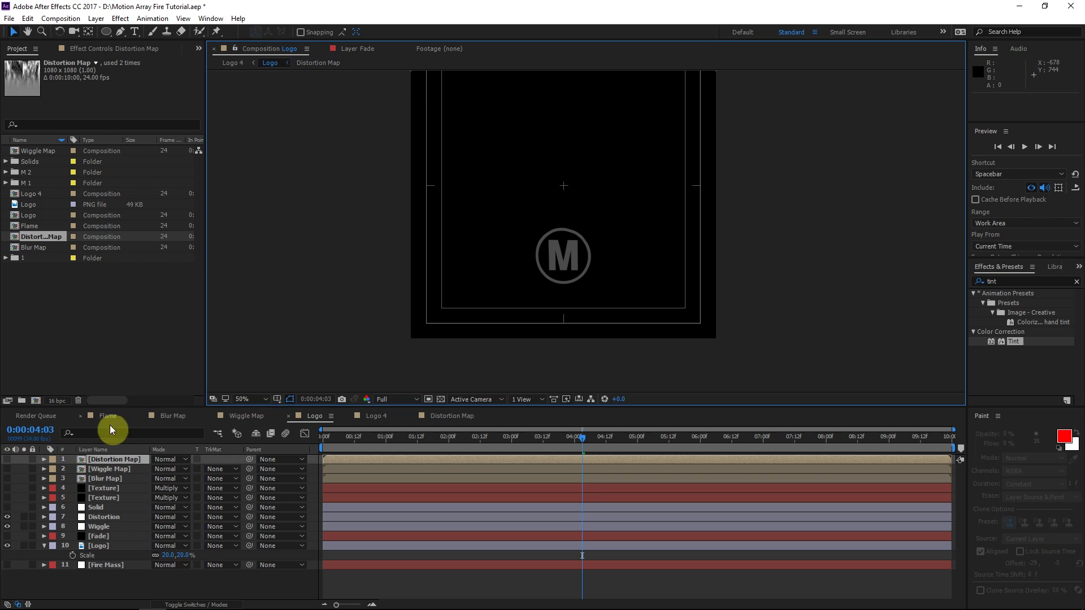
double_click(118, 468)
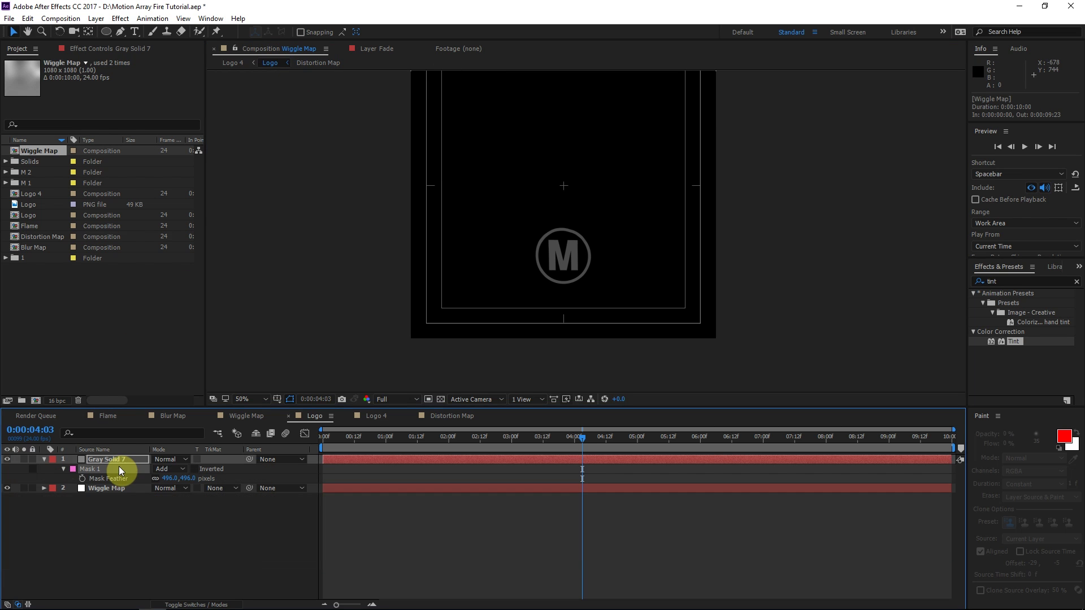
left_click(110, 458)
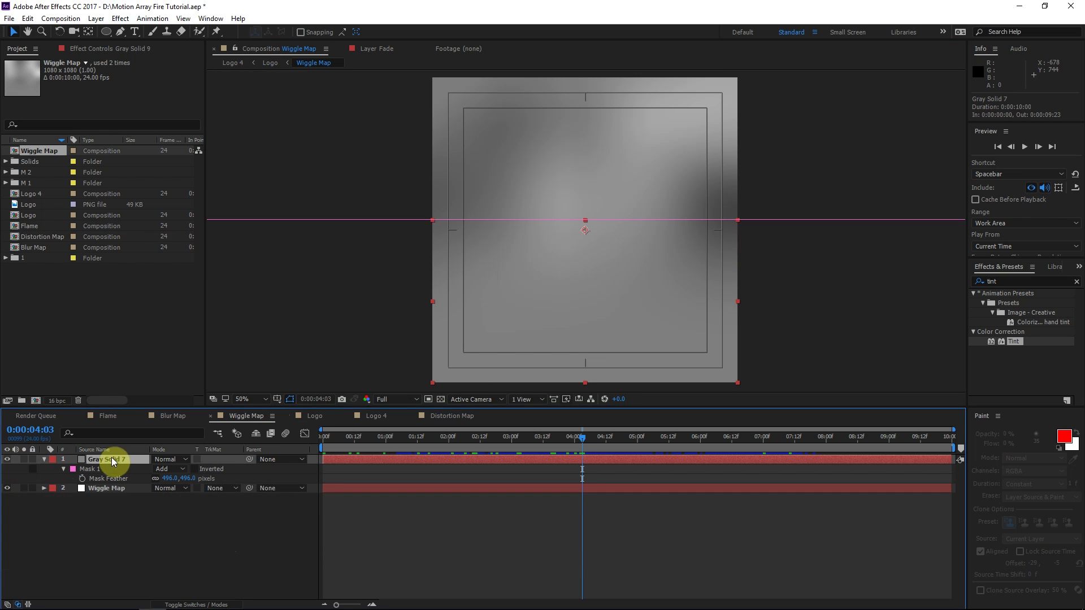
key("ctrl+v")
left_click(310, 522)
Return to the Logo 4 composition, scrub to 0:00:07:05 to check the logo distortion, and select the Flame layer.
left_click(236, 62)
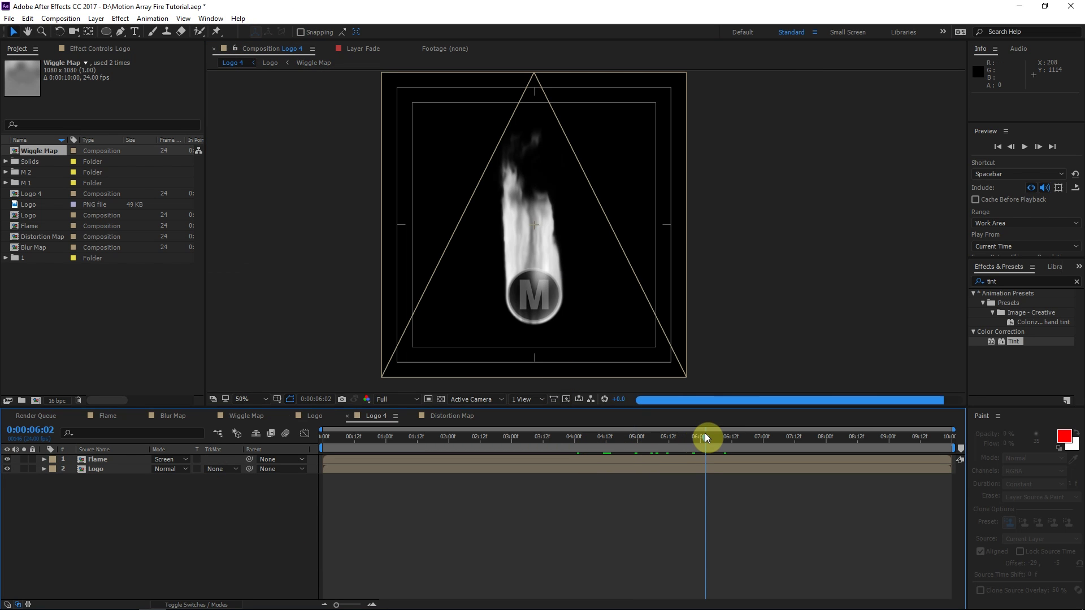
left_click_drag(704, 433, 754, 428)
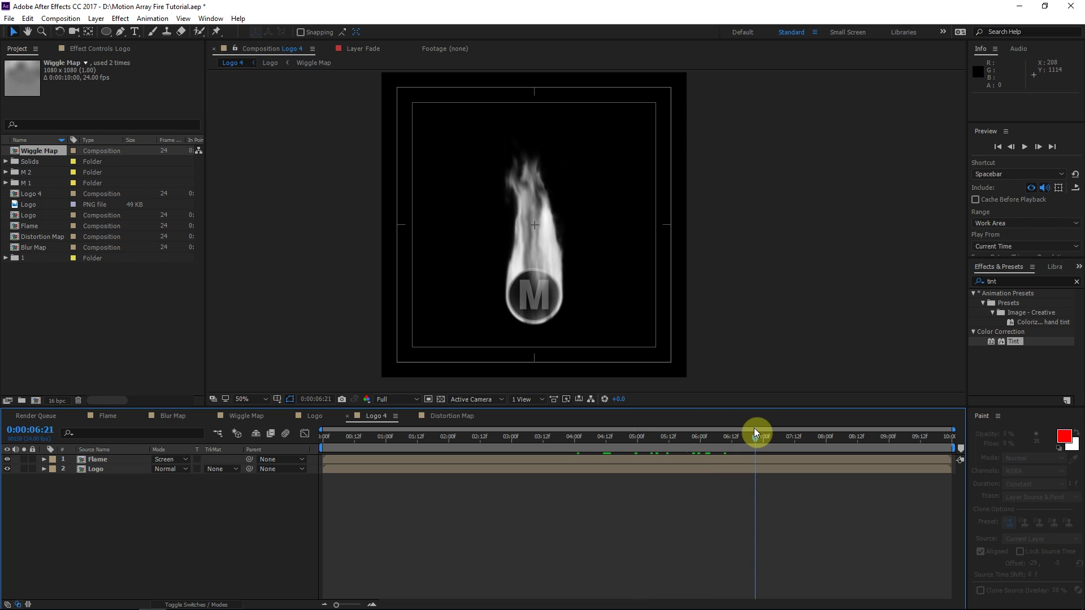
left_click(99, 459)
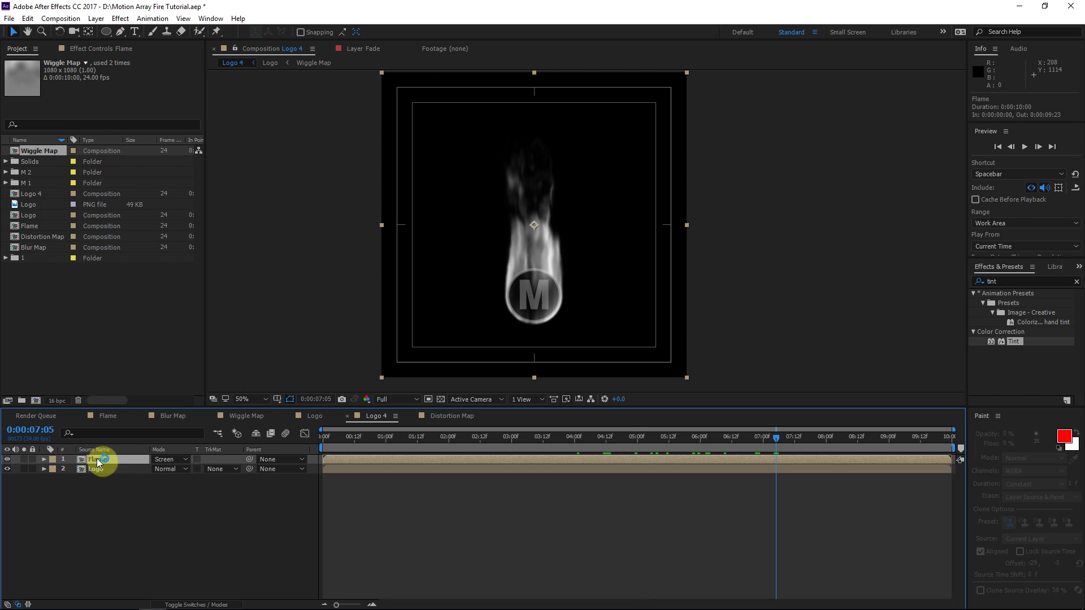
Apply the Solid Composite effect to the Flame layer and set its colour to black (000000).
key("F3")
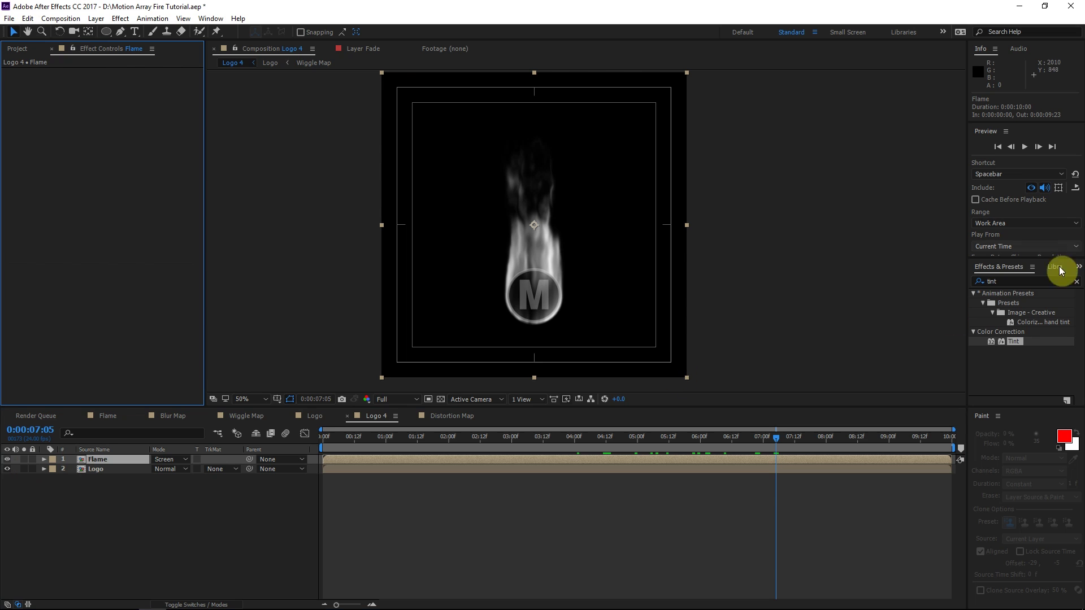
double_click(1026, 280)
type("solid")
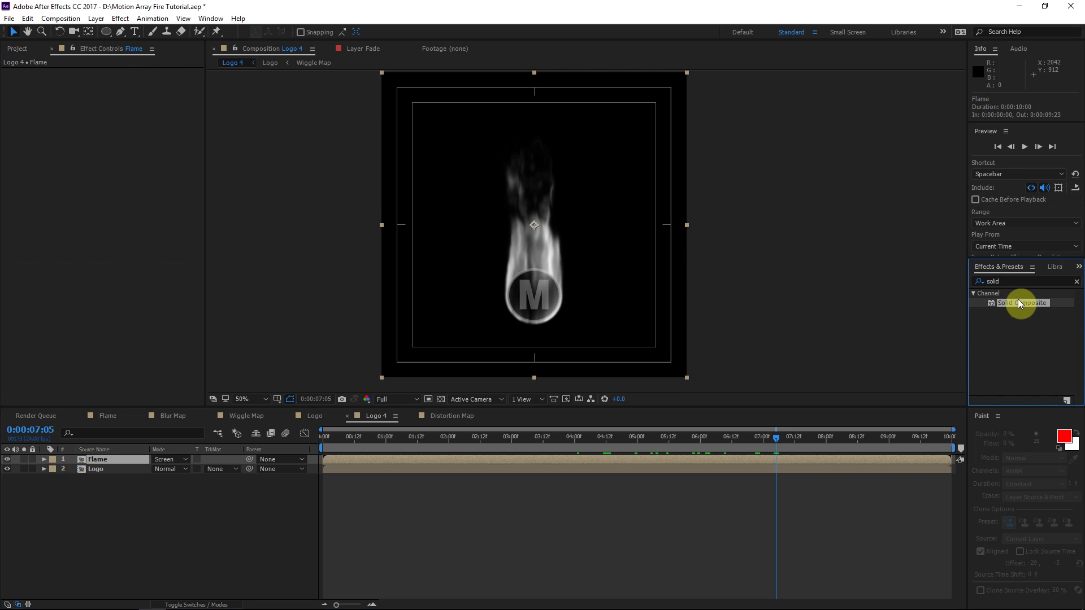
left_click_drag(1023, 302, 108, 460)
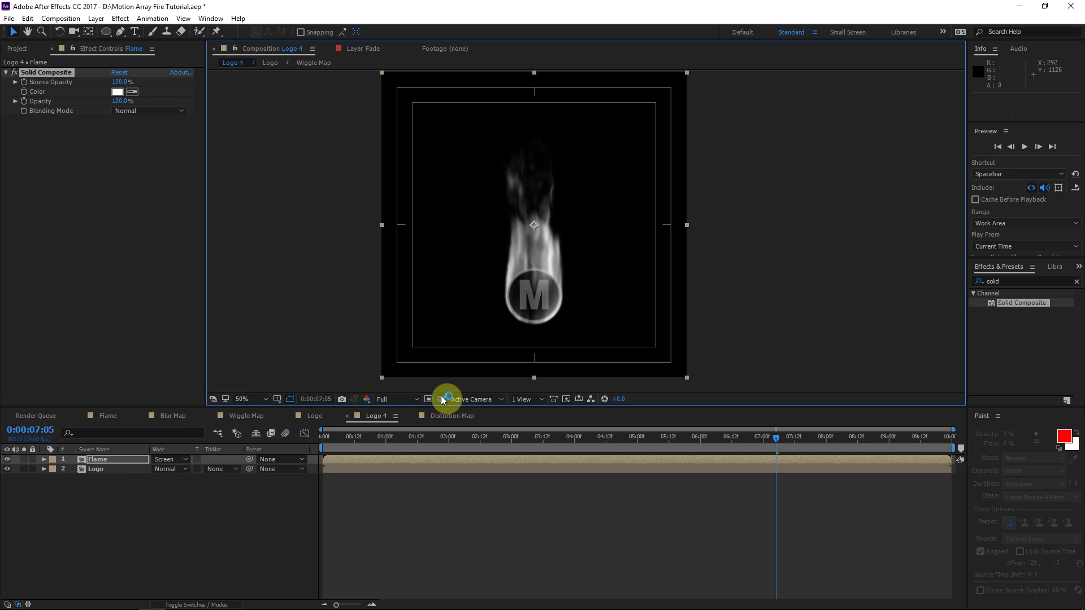
left_click(118, 91)
left_click(242, 395)
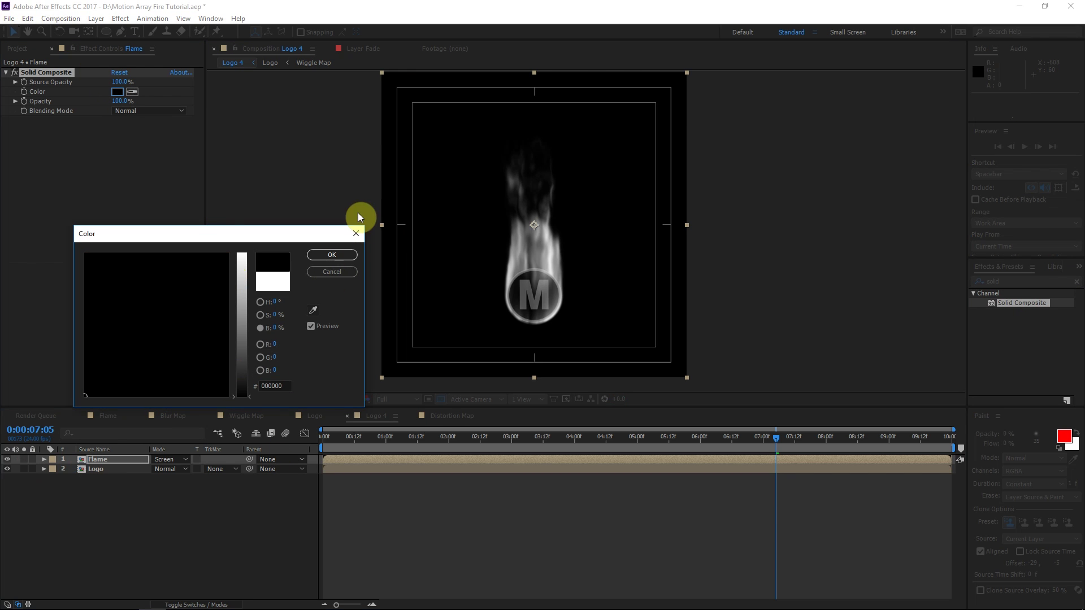
left_click(341, 257)
Add a Curves effect below Solid Composite, raising the red channel's midtones and lowering the blue channel's midtones to warm the flame.
left_click(1054, 281)
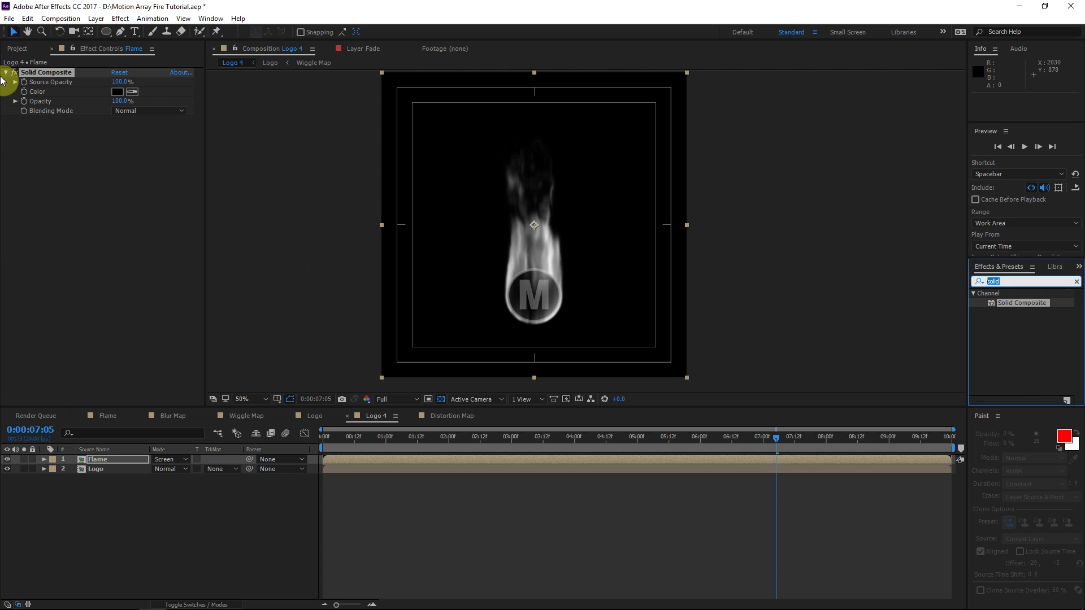
type("curves")
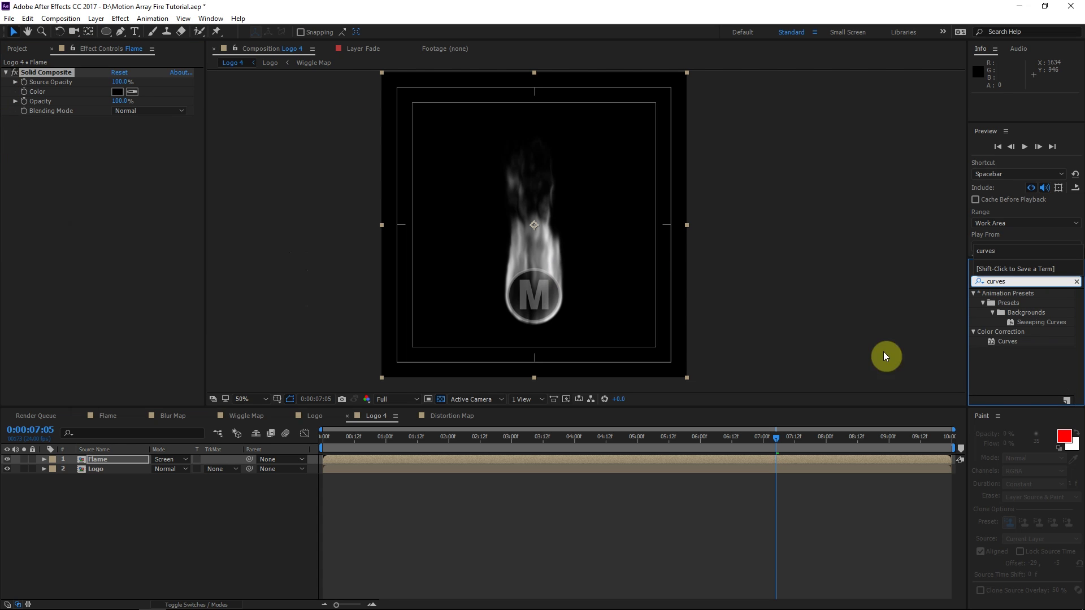
left_click_drag(1000, 347, 121, 150)
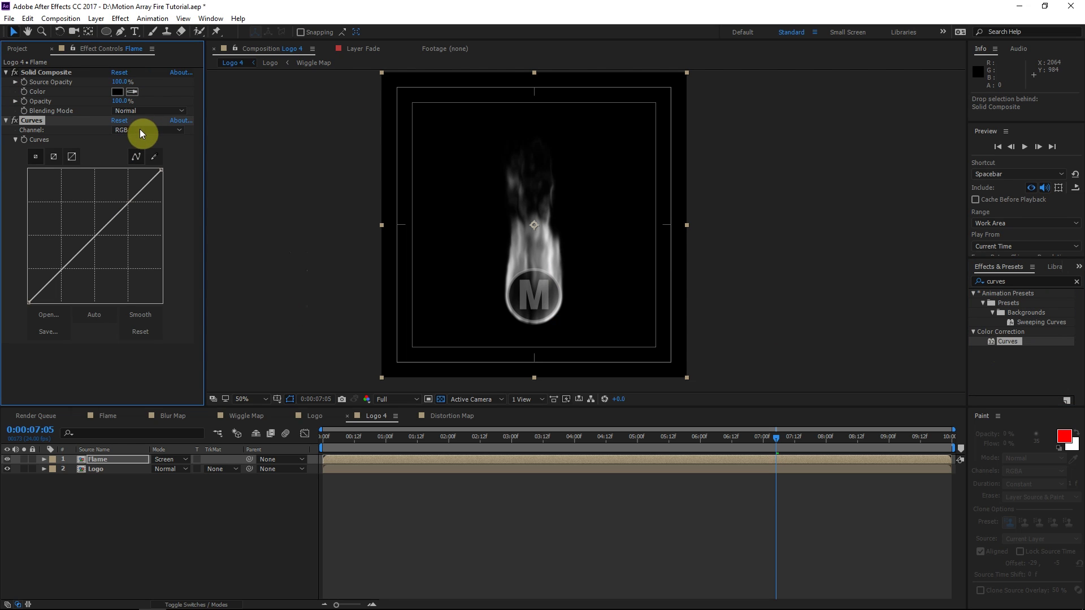
left_click(144, 130)
left_click(144, 155)
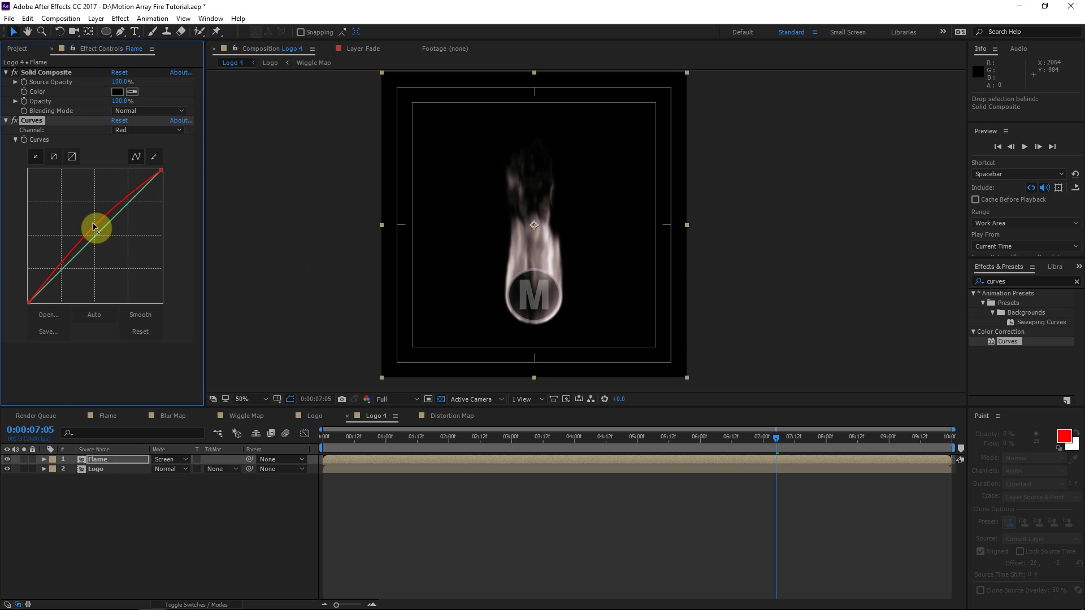
left_click(144, 130)
left_click(136, 176)
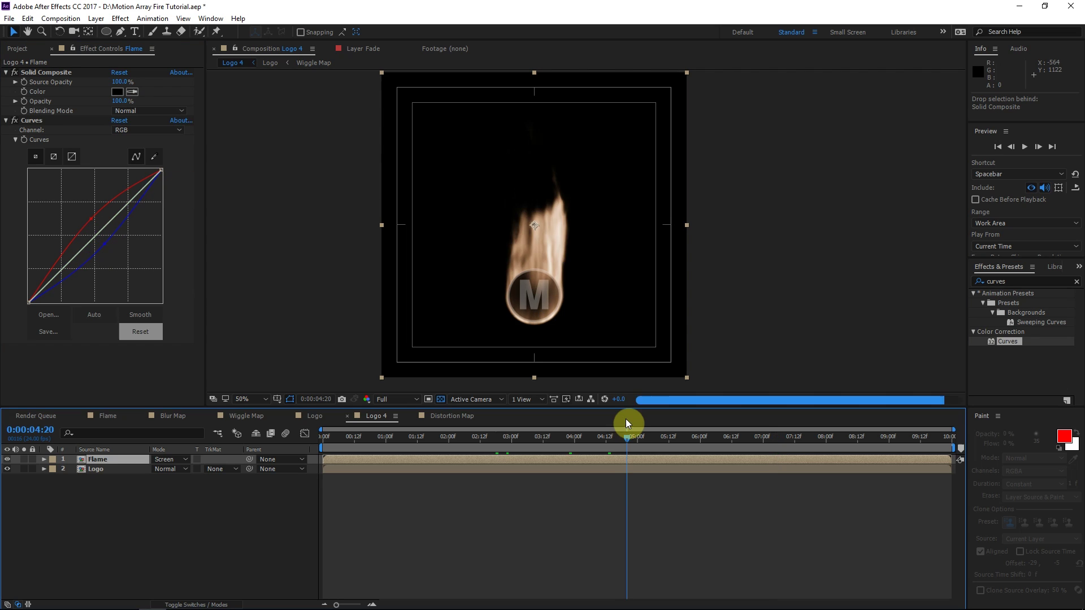
Insert Unsharp Mask between Solid Composite and Curves with amount 75 and radius 30, scrub to 0:00:05:16, and deepen the blue curve.
left_click(1026, 281)
type("unsha")
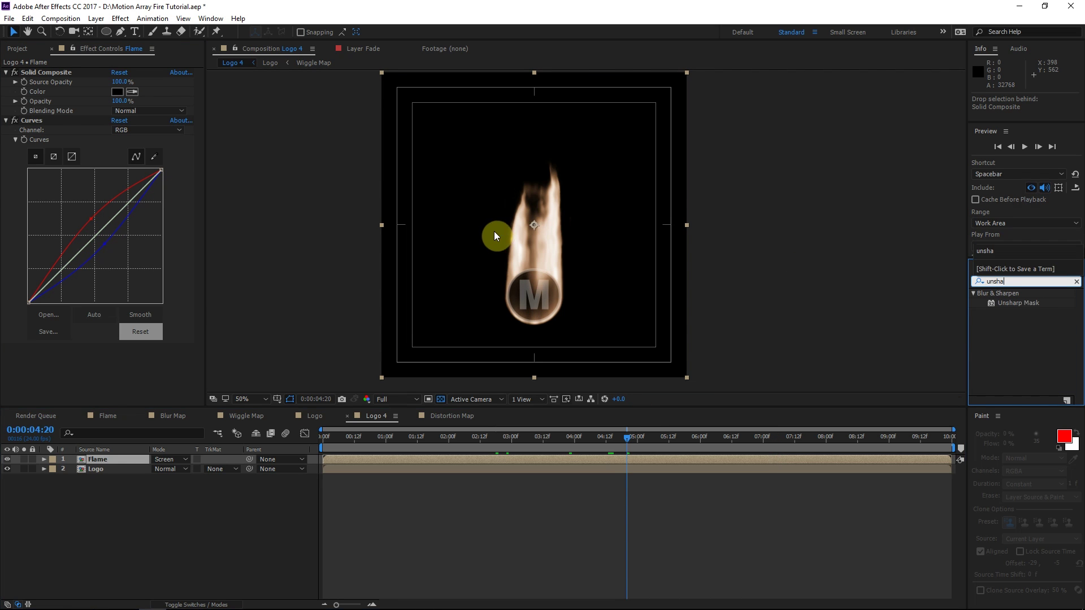
left_click_drag(1029, 303, 94, 116)
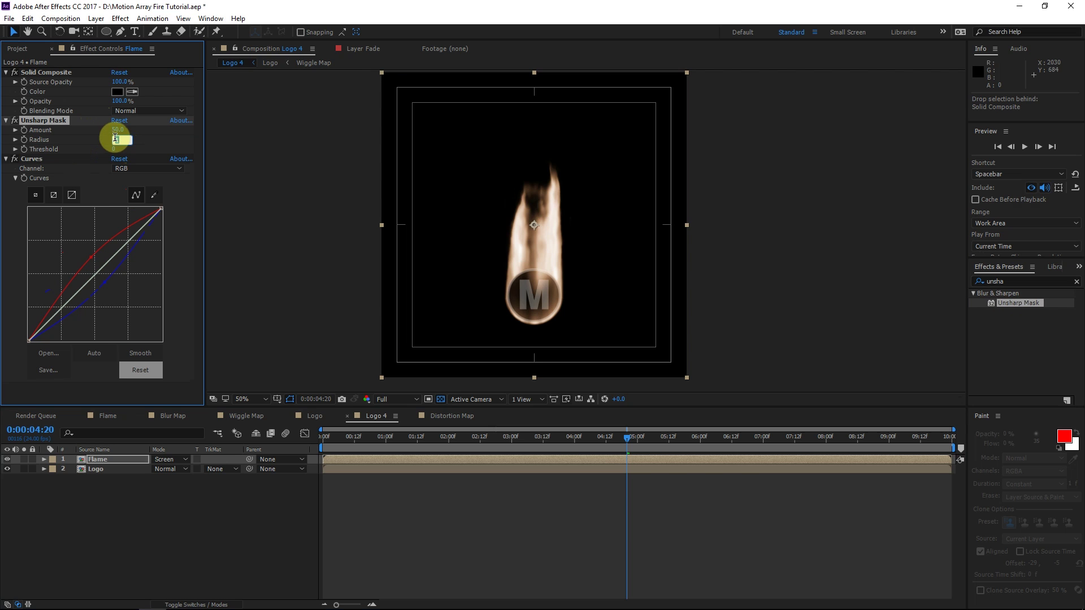
type("75")
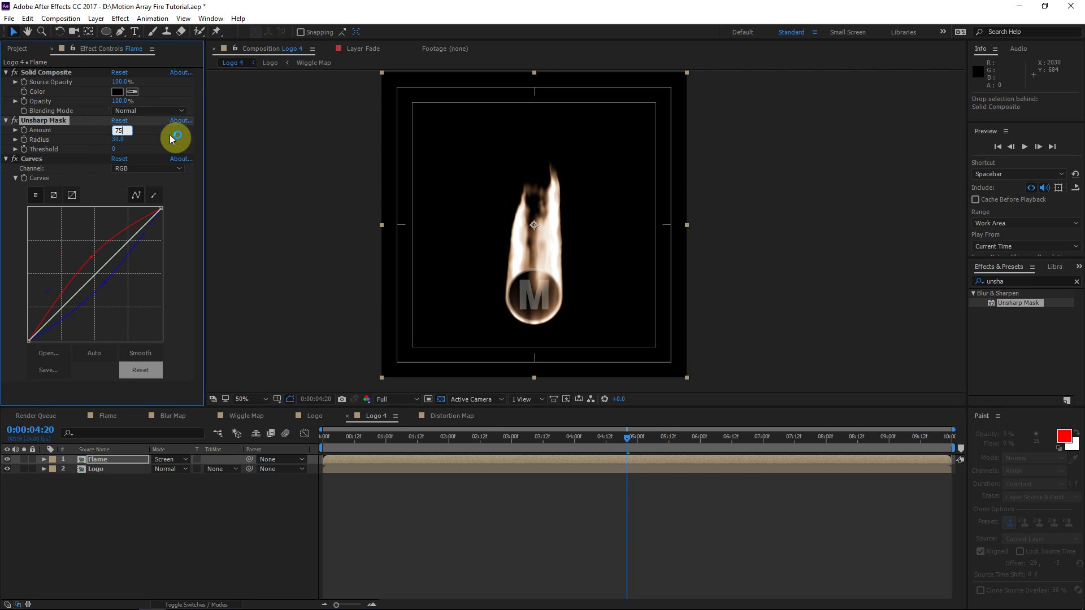
left_click(174, 138)
left_click_drag(612, 439, 669, 439)
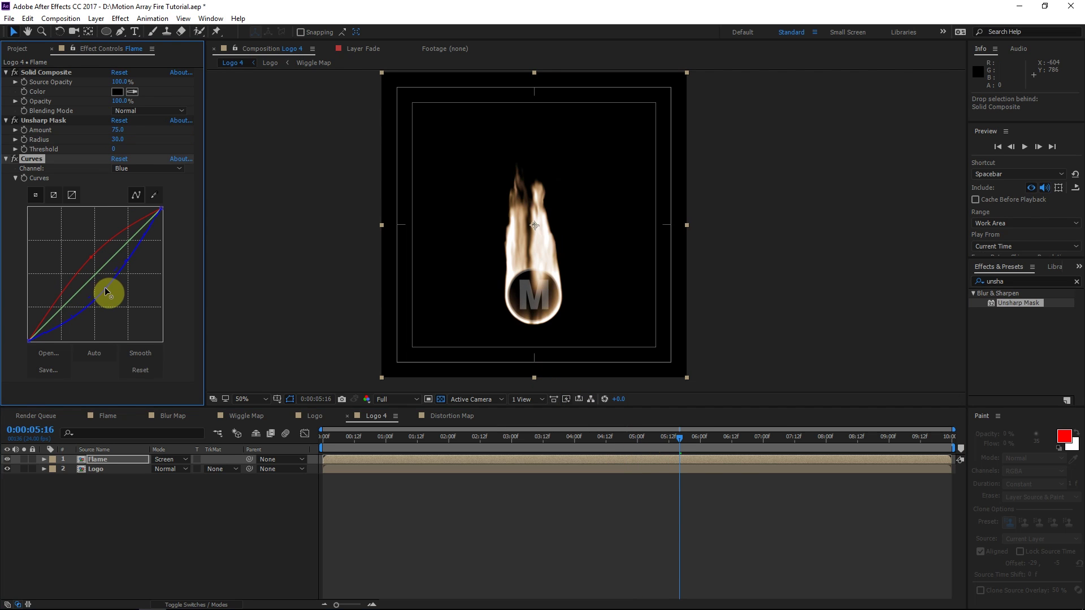
Add the stylize Glow effect below Curves on the Flame layer and toggle it off and on to compare.
left_click(995, 272)
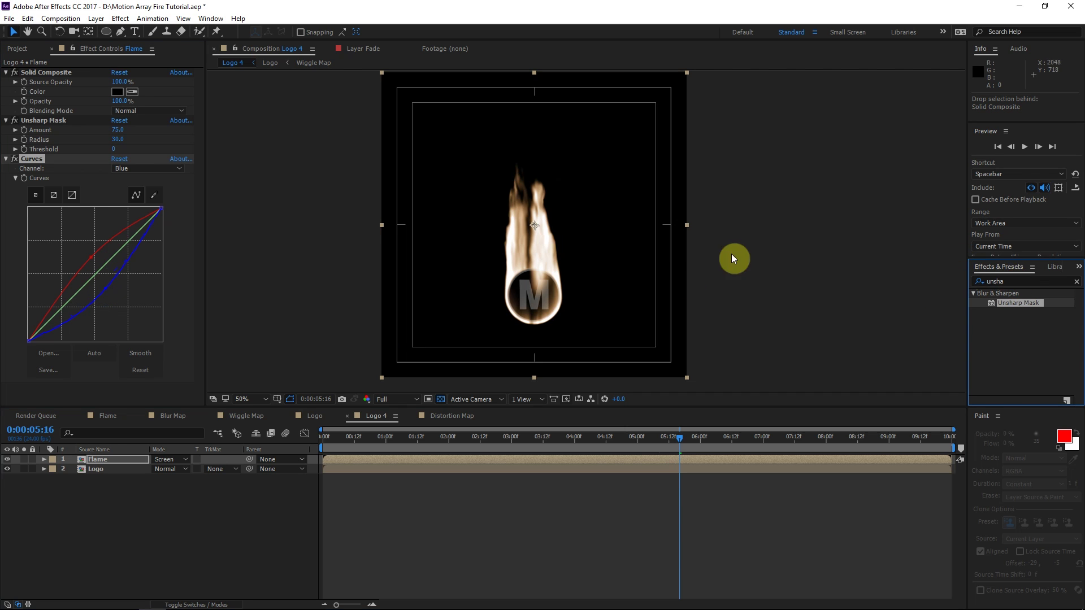
type("glow")
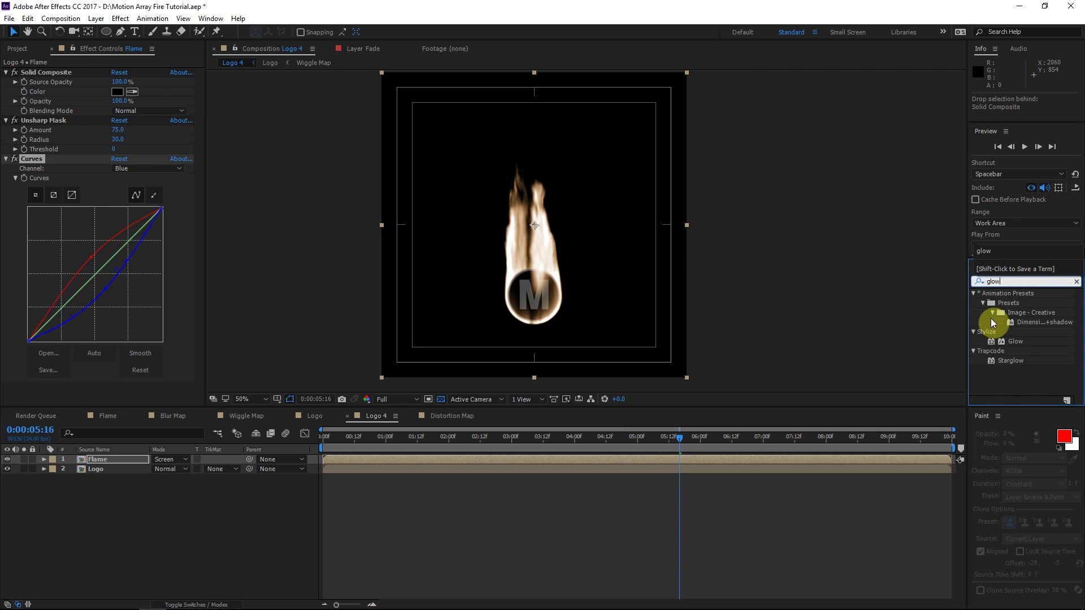
left_click_drag(1012, 341, 16, 181)
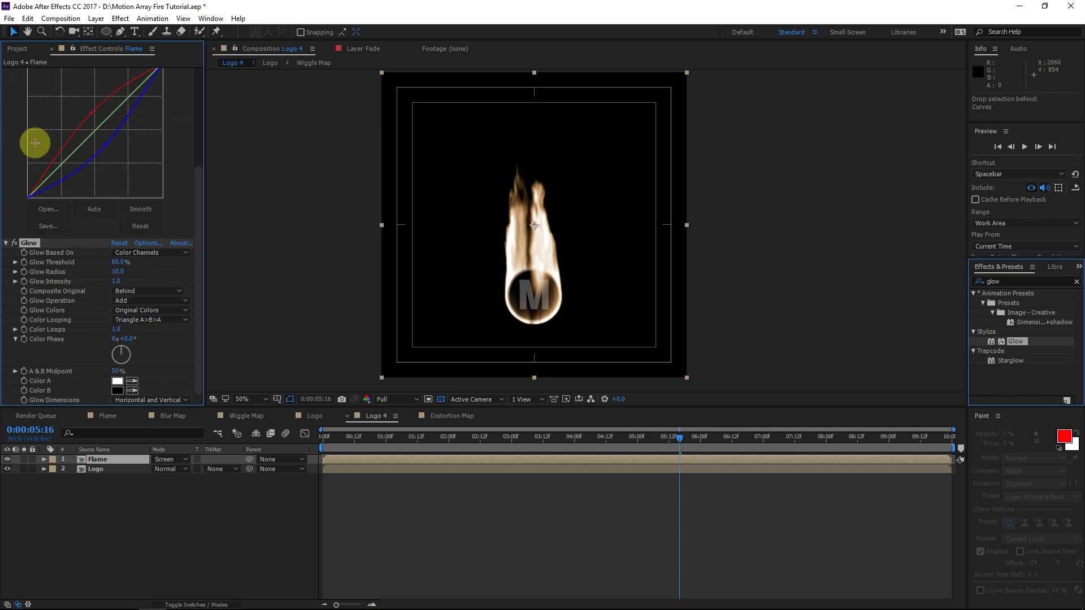
scroll(51, 124, "up", 2)
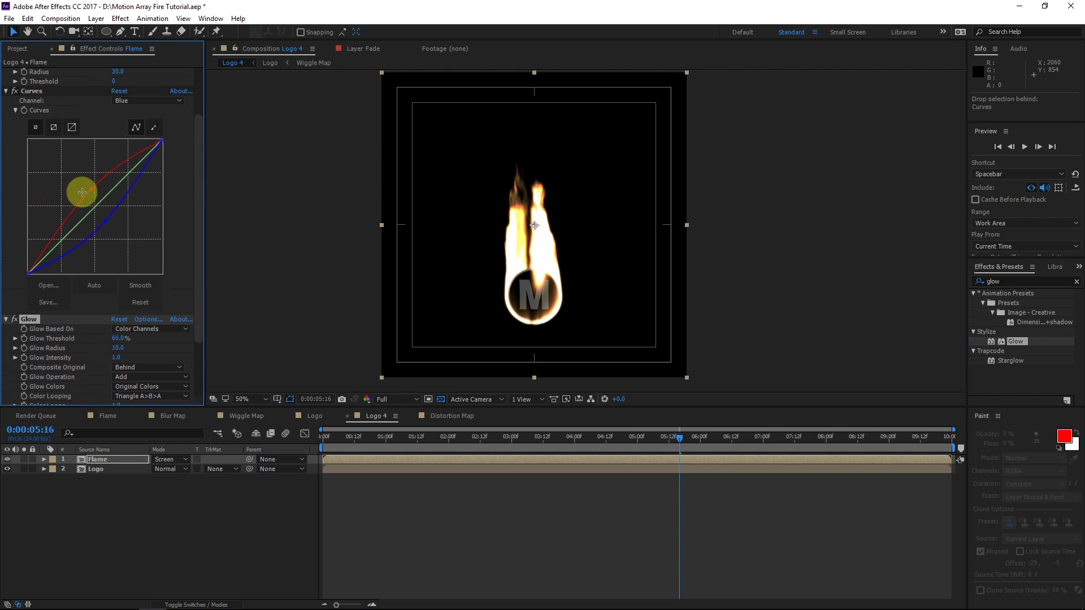
left_click(15, 319)
left_click(16, 319)
Set the Glow threshold to 25%, its radius to 75 and its operation to Screen.
scroll(78, 342, "down", 2)
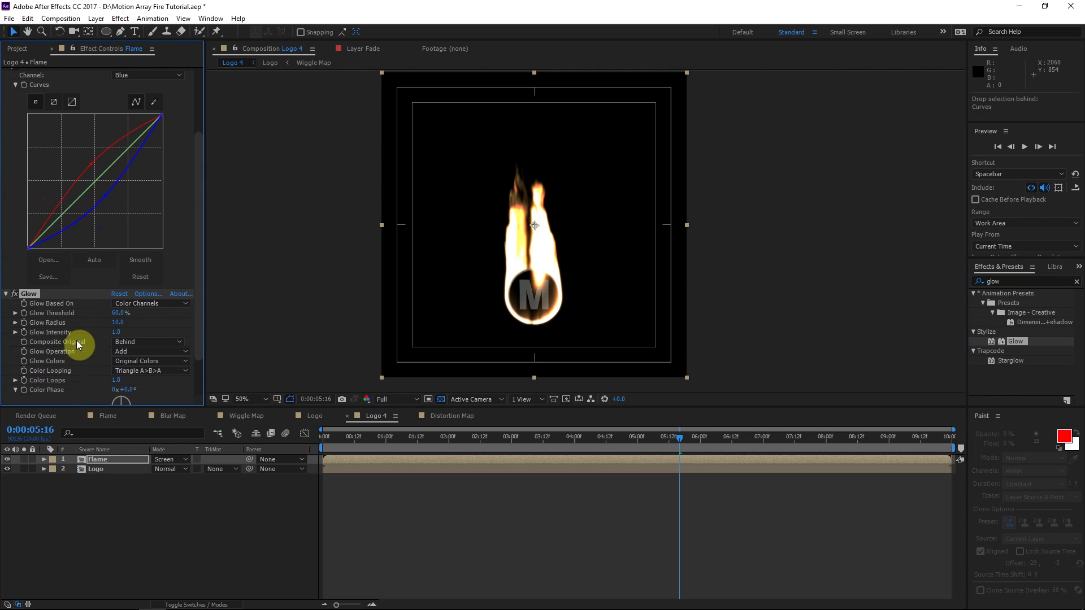
scroll(79, 288, "up", 2)
scroll(68, 243, "up", 3)
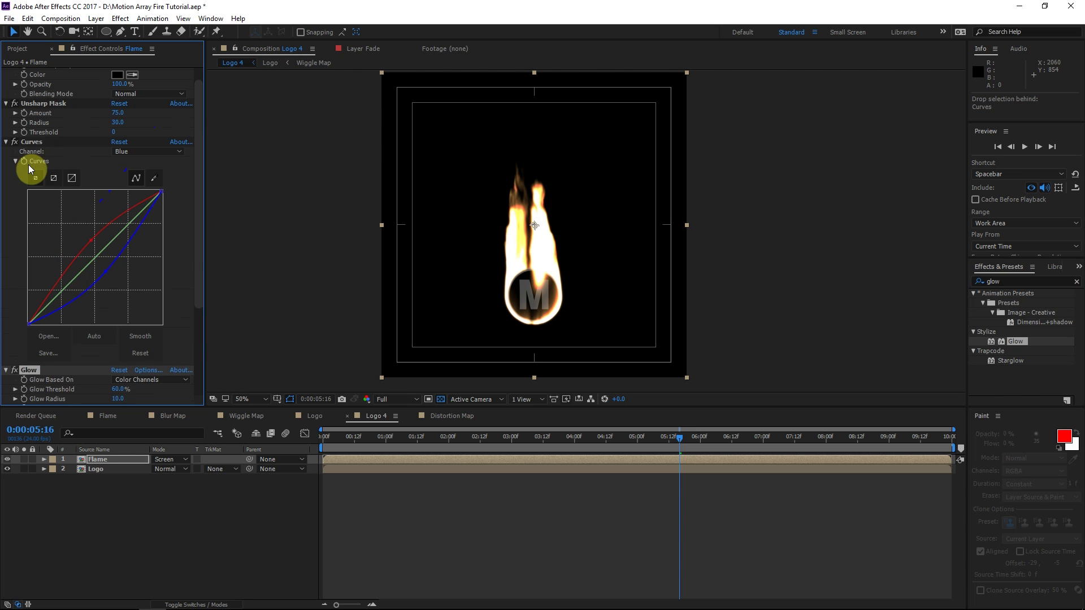
scroll(40, 192, "down", 7)
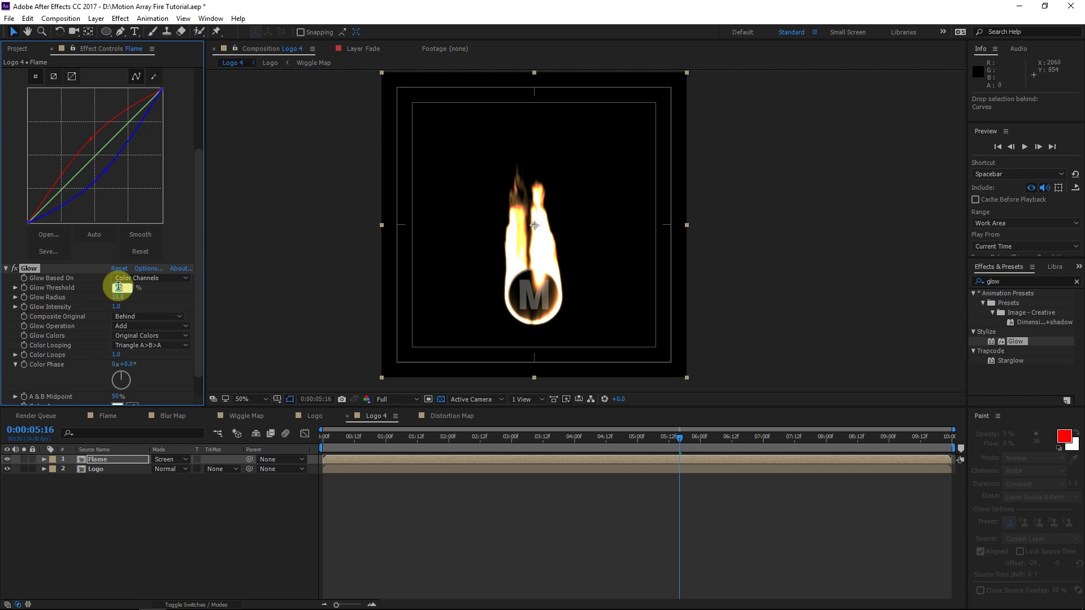
key("Return")
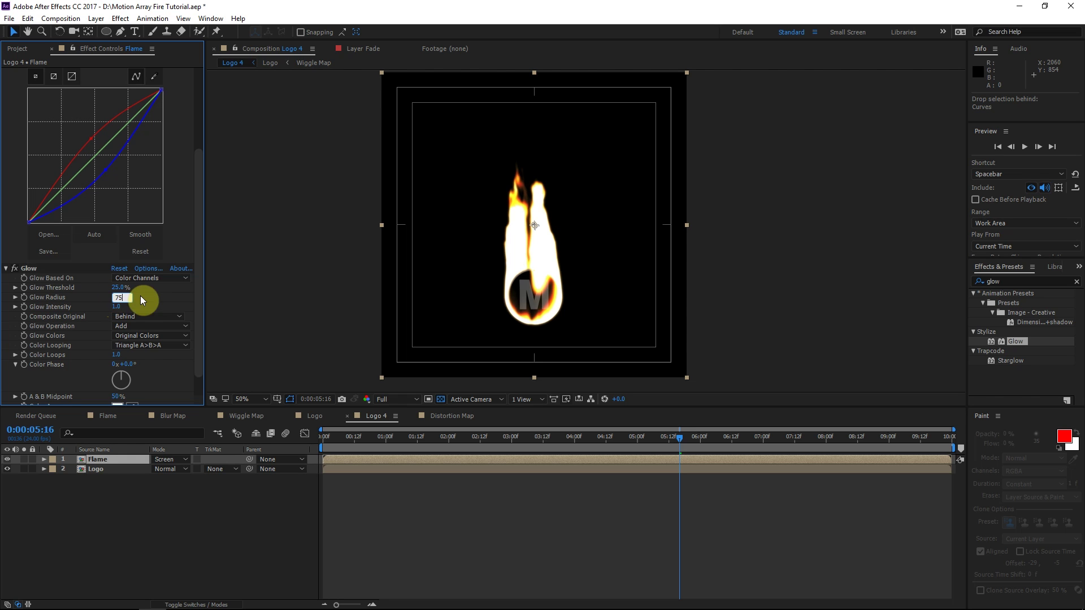
left_click(140, 327)
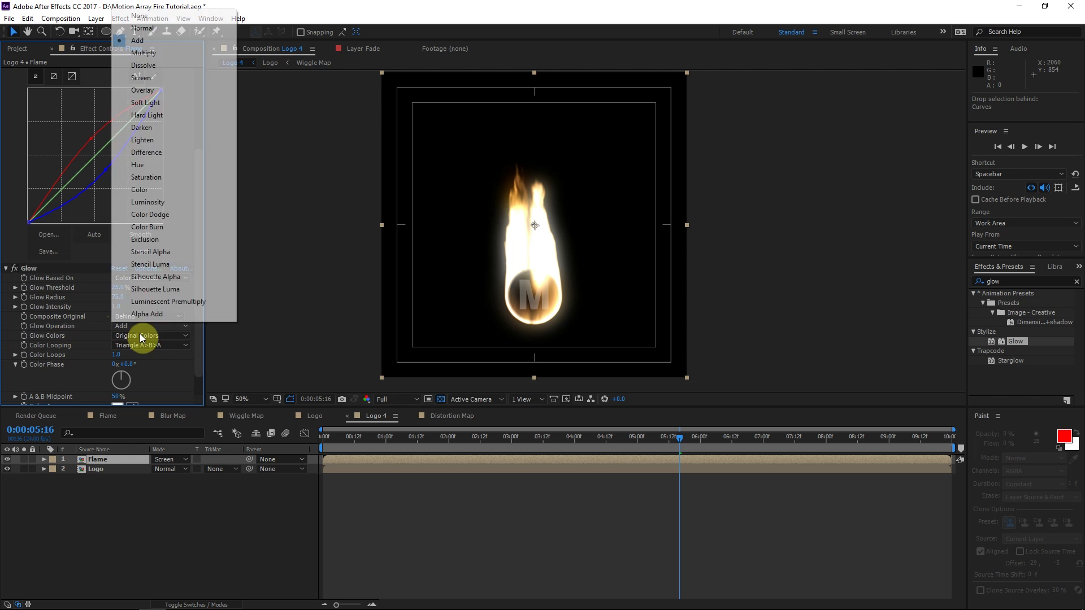
left_click(138, 78)
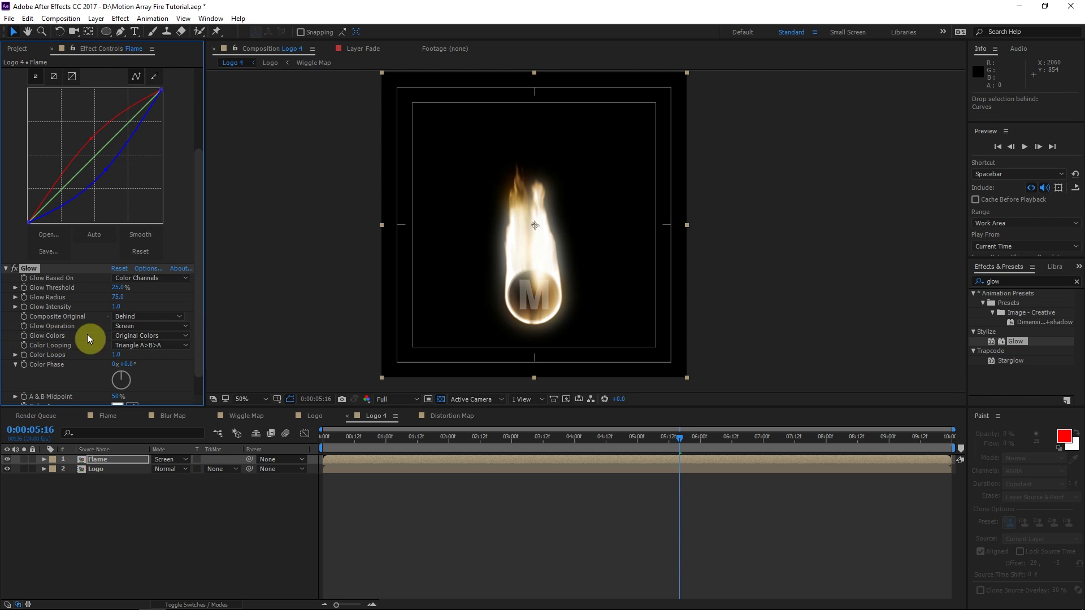
Set the Glow effect's colours to A & B Colors and its colour looping to Sawtooth A>B.
left_click(138, 346)
left_click(126, 345)
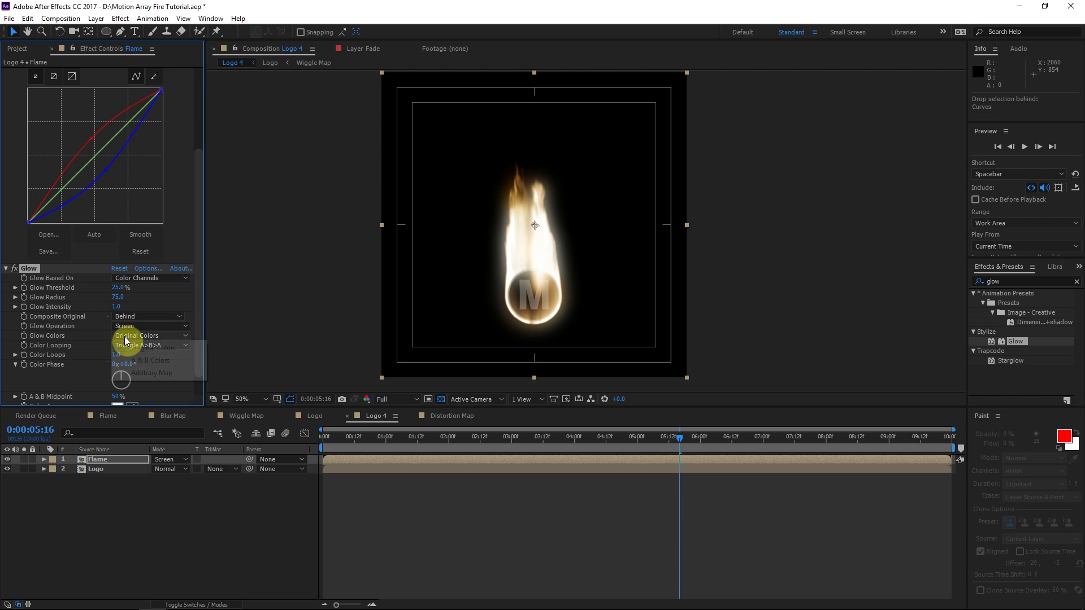
left_click(146, 336)
left_click(141, 359)
left_click(139, 346)
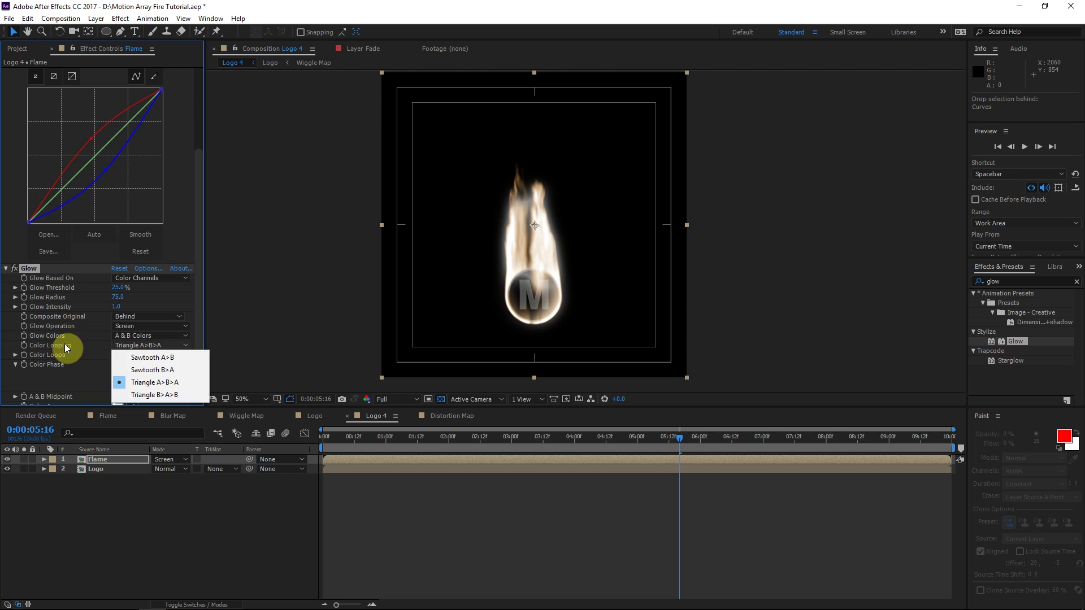
left_click(165, 356)
Change the Glow effect's Color B to a saturated orange.
scroll(74, 356, "down", 1)
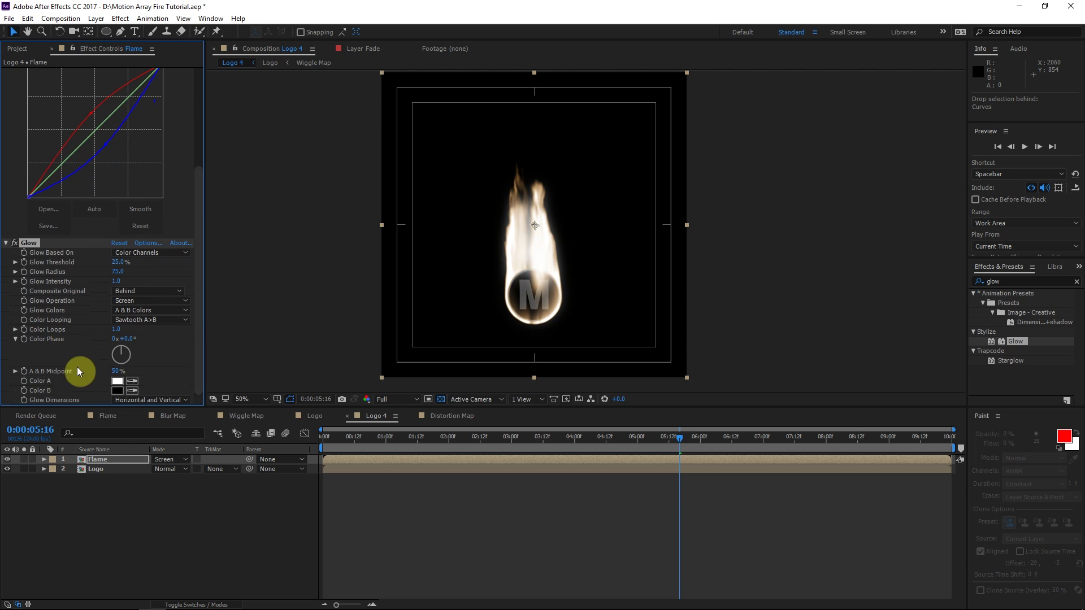
left_click(117, 392)
left_click_drag(226, 309, 301, 173)
left_click(246, 389)
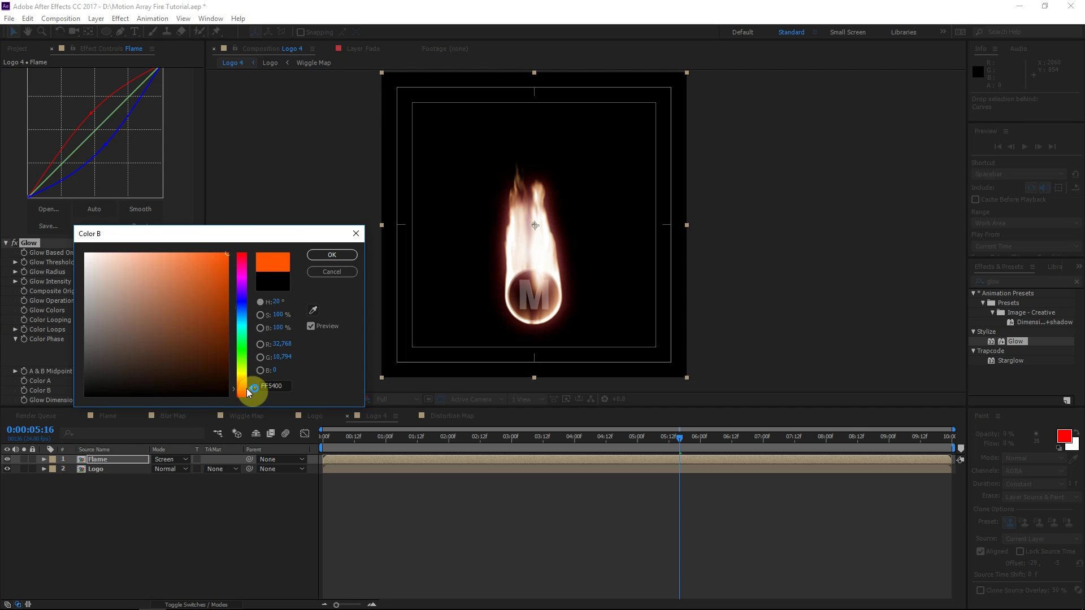
left_click(333, 255)
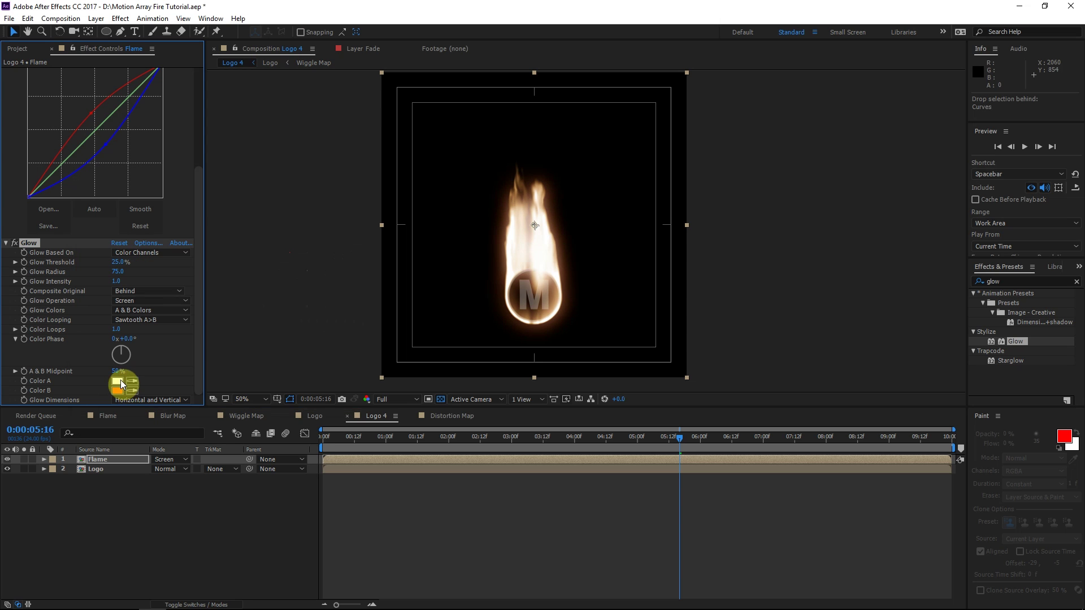
Change the Glow effect's Color A to a lighter yellow-orange.
left_click(117, 381)
left_click_drag(210, 200, 220, 188)
left_click_drag(240, 391, 244, 384)
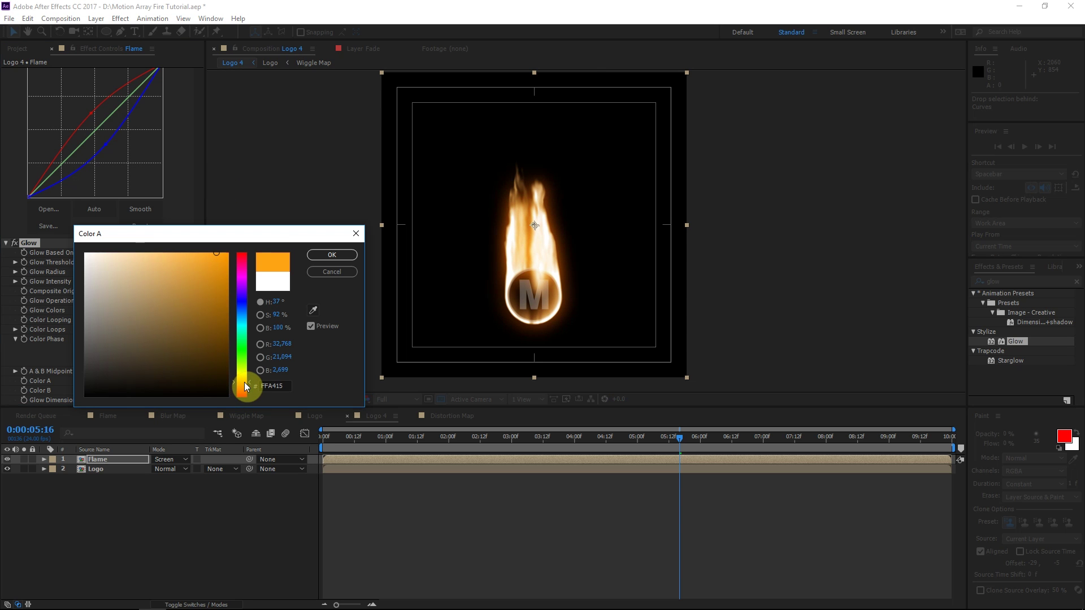
left_click(331, 255)
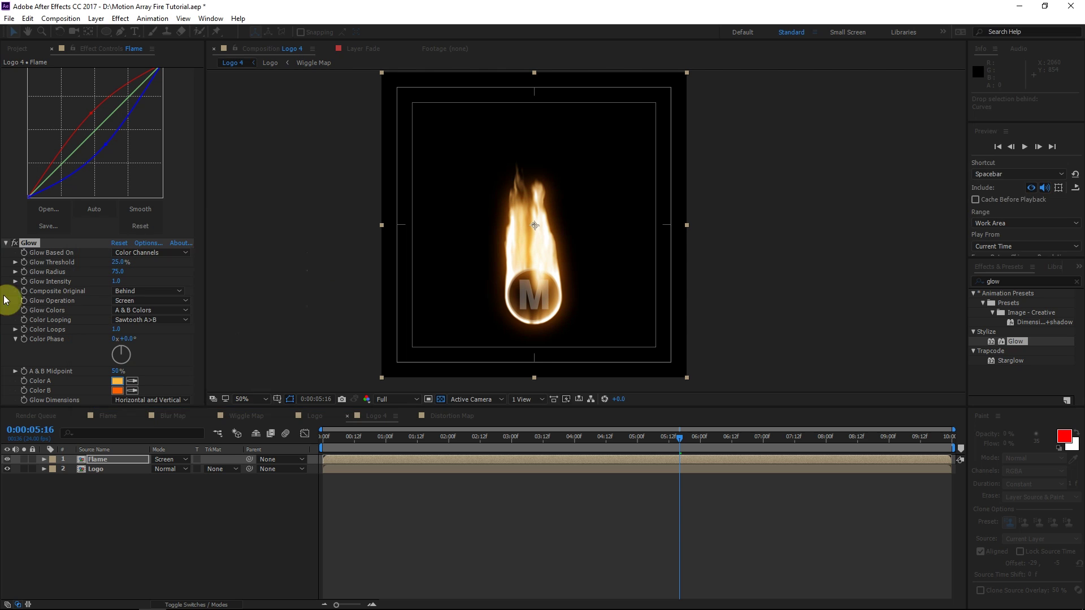
Duplicate the Glow effect on the Flame layer and set the copy's radius to 350.
key("ctrl+d")
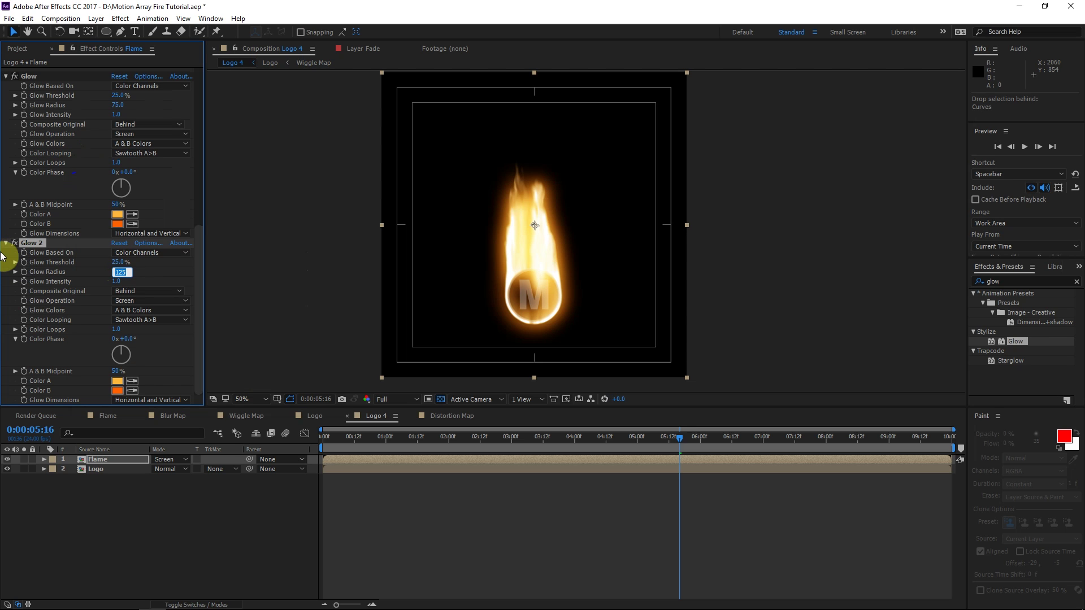
left_click(158, 274)
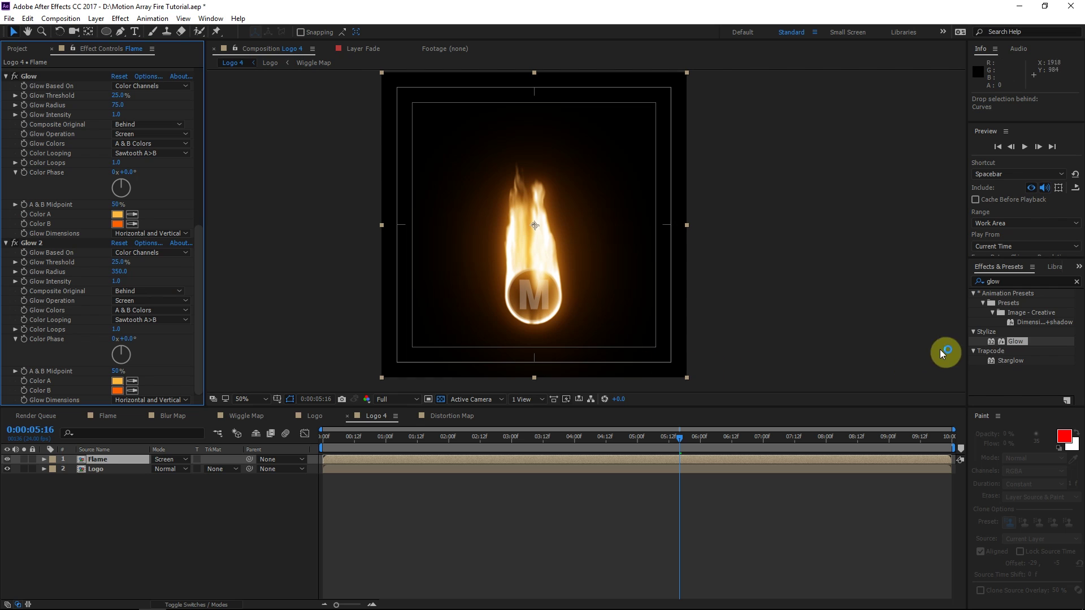
Add a third Glow after Glow 2 on the Flame layer with threshold 90%, radius 35, intensity 0.5 and the Screen operation.
left_click_drag(1009, 343, 121, 339)
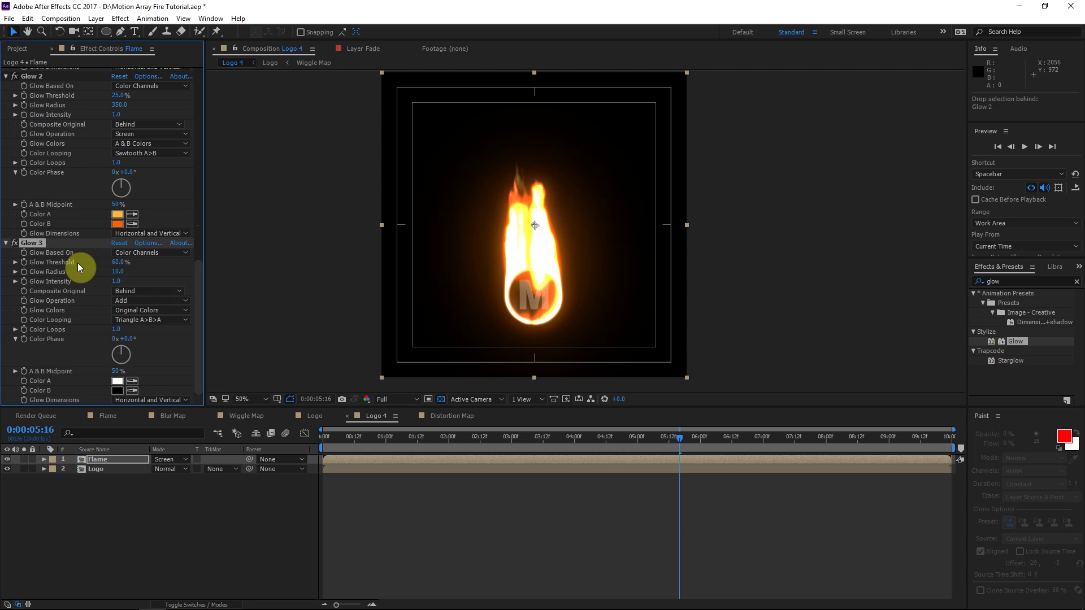
left_click(146, 261)
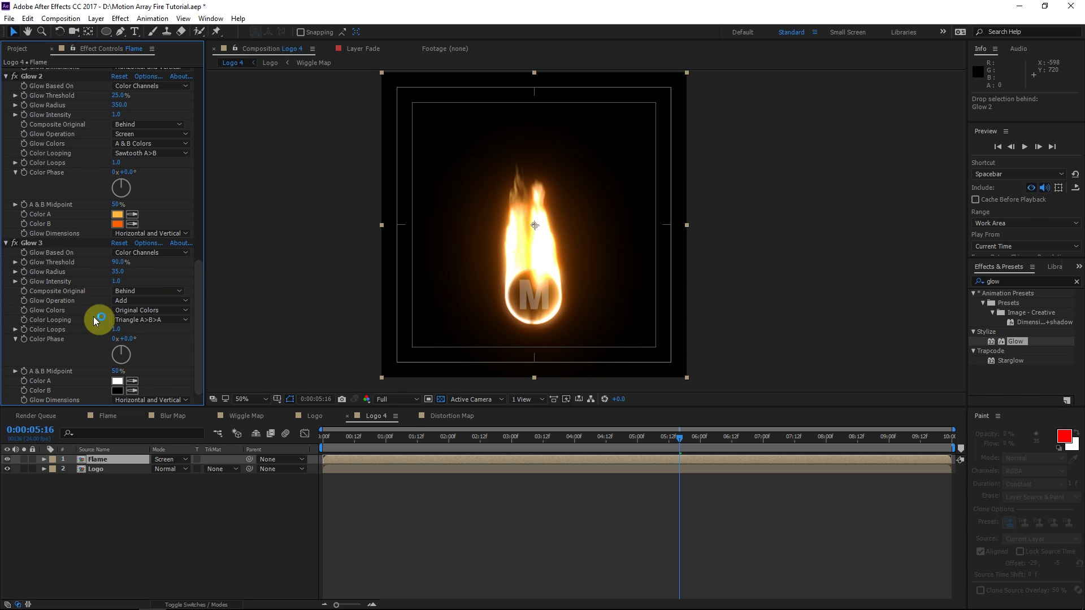
left_click(127, 300)
left_click(170, 367)
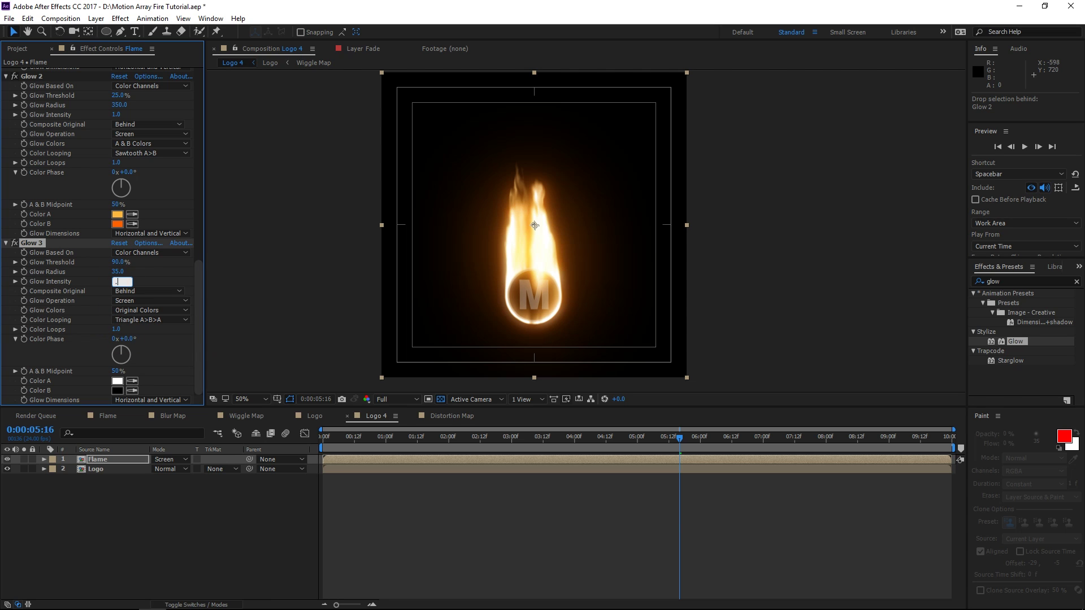
left_click(156, 283)
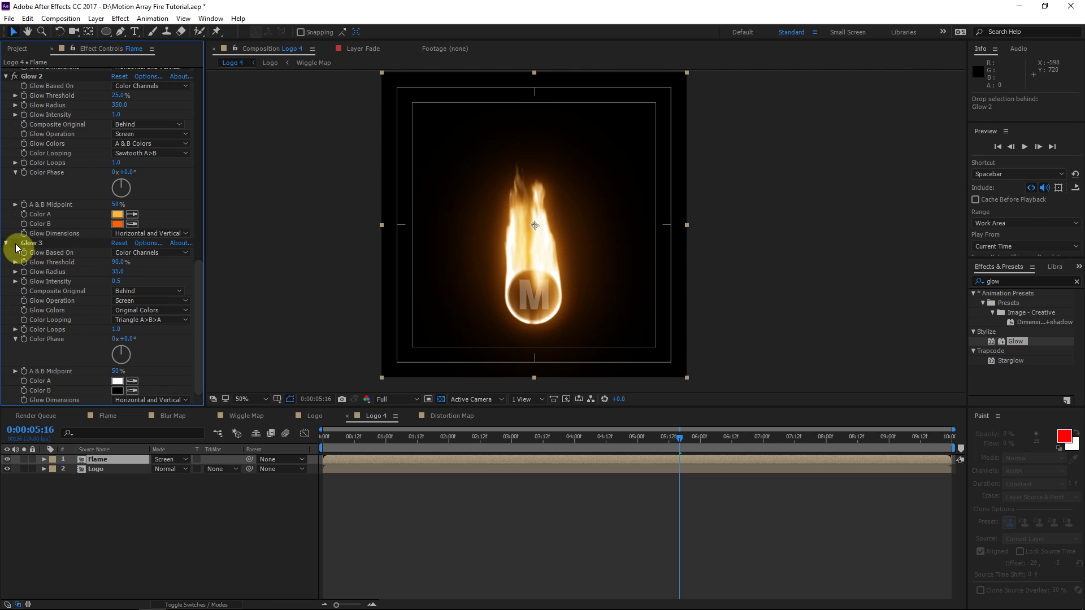
Scrub through the Logo 4 composition to check the glowing flame at several points in time.
left_click(751, 438)
left_click_drag(752, 438, 728, 447)
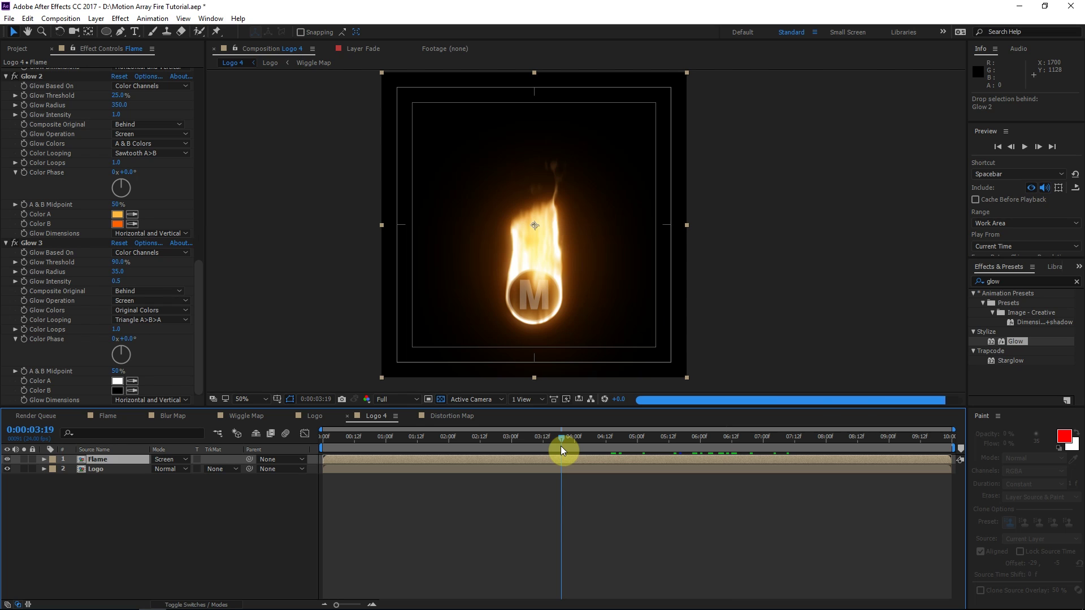
left_click_drag(562, 450, 600, 449)
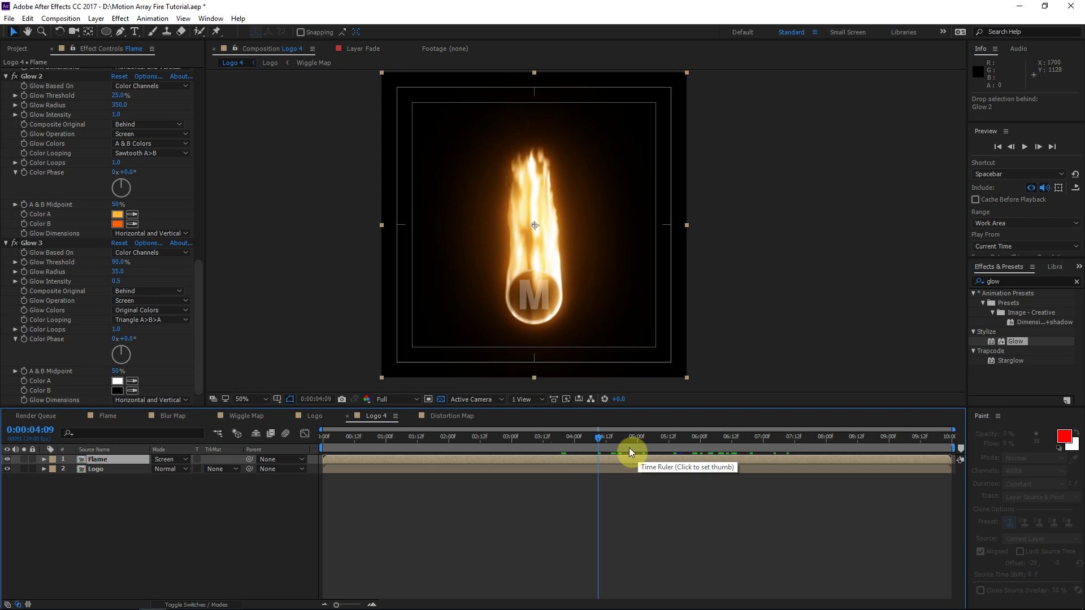
left_click(656, 447)
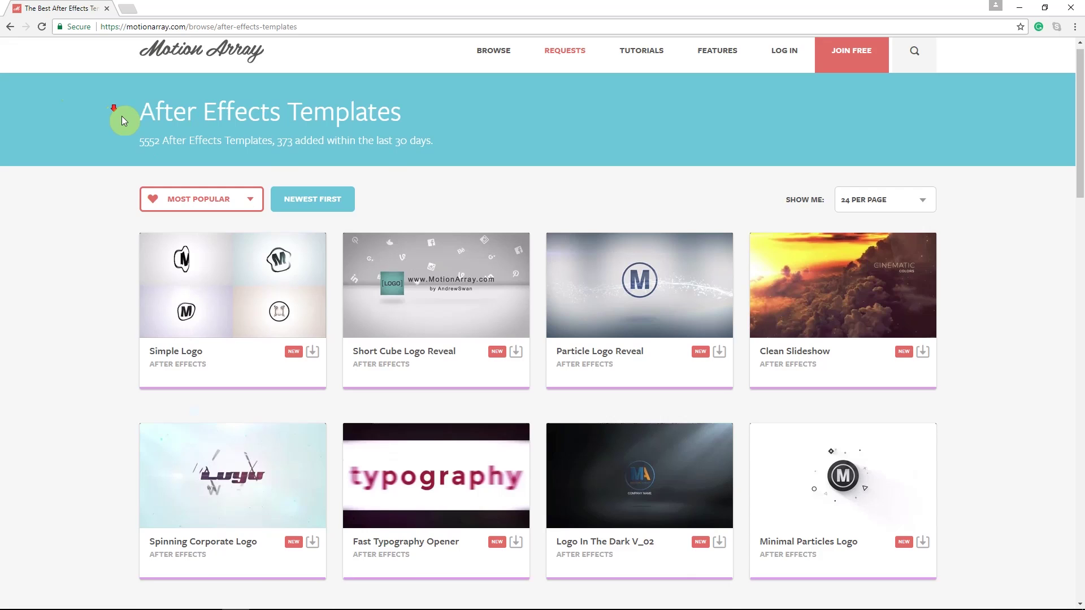
Switch to the browser and look through the After Effects templates on the Motion Array website, including the next page.
scroll(435, 198, "down", 5)
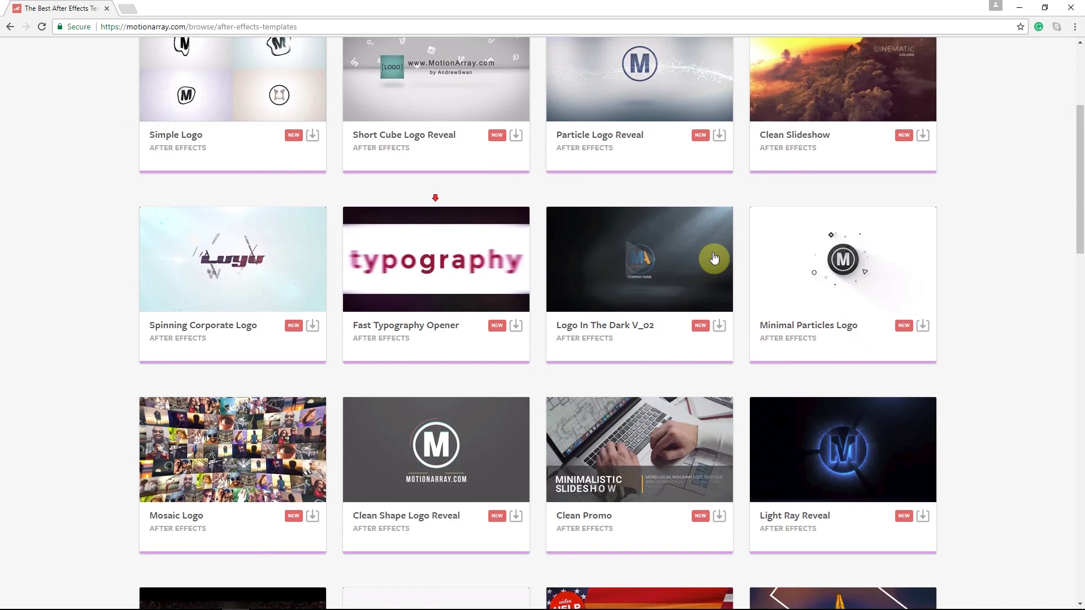
scroll(714, 258, "down", 6)
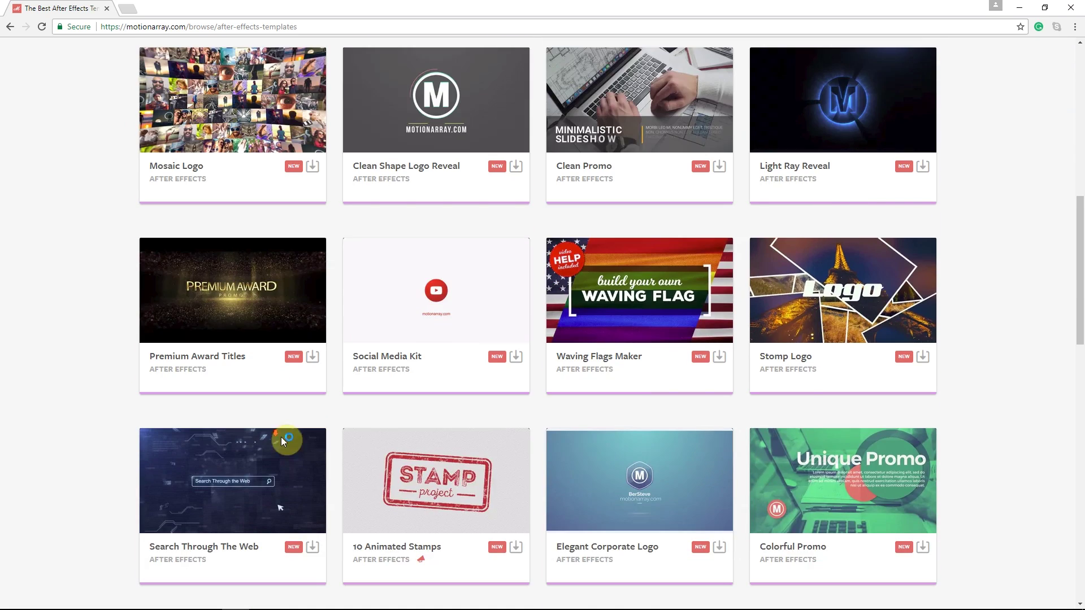
scroll(509, 447, "down", 9)
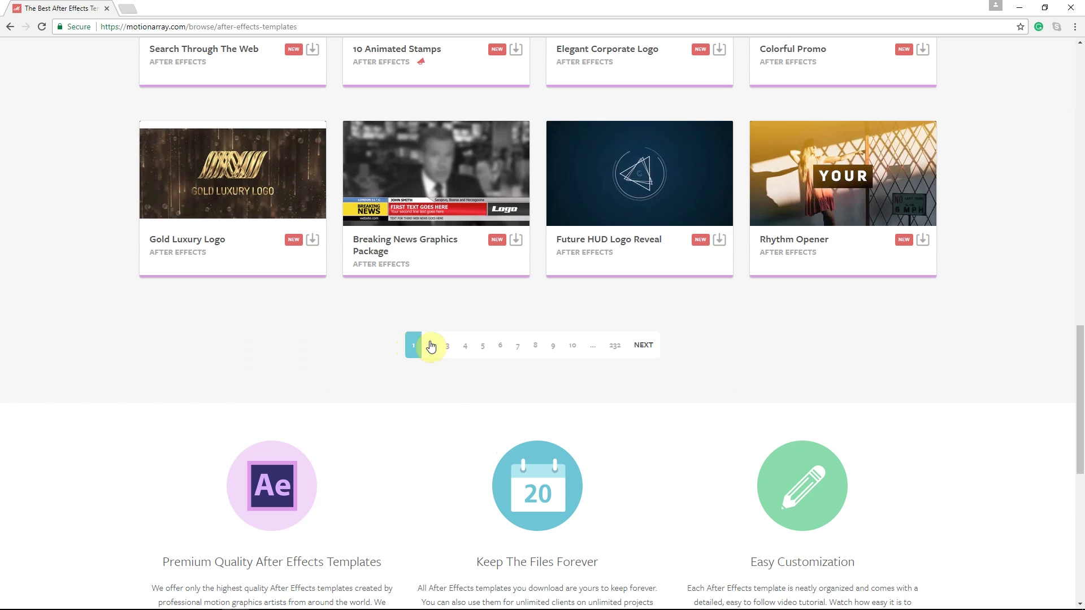
left_click(650, 349)
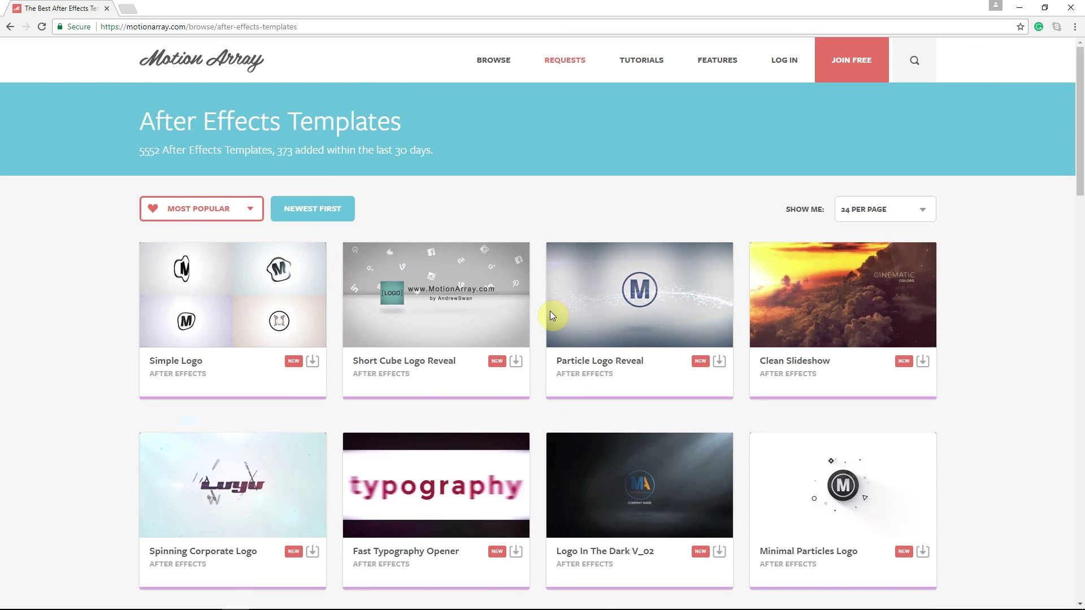